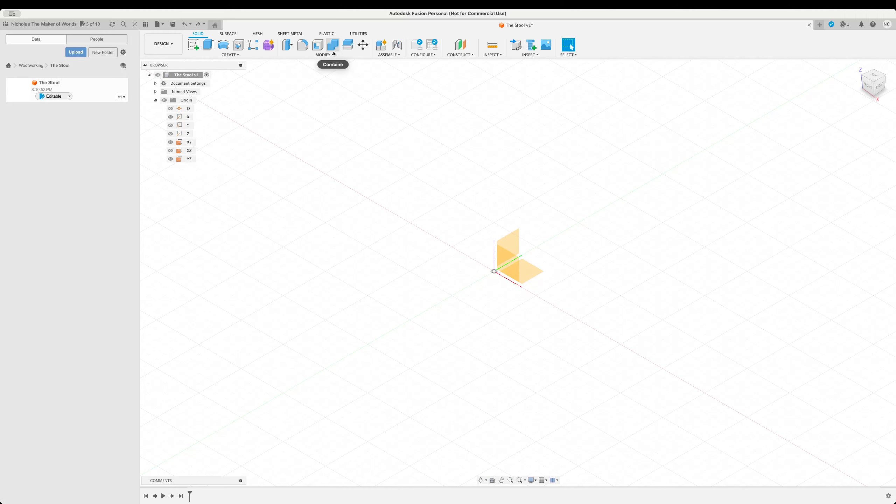
Start a sketch on the horizontal XY origin plane
left_click(193, 45)
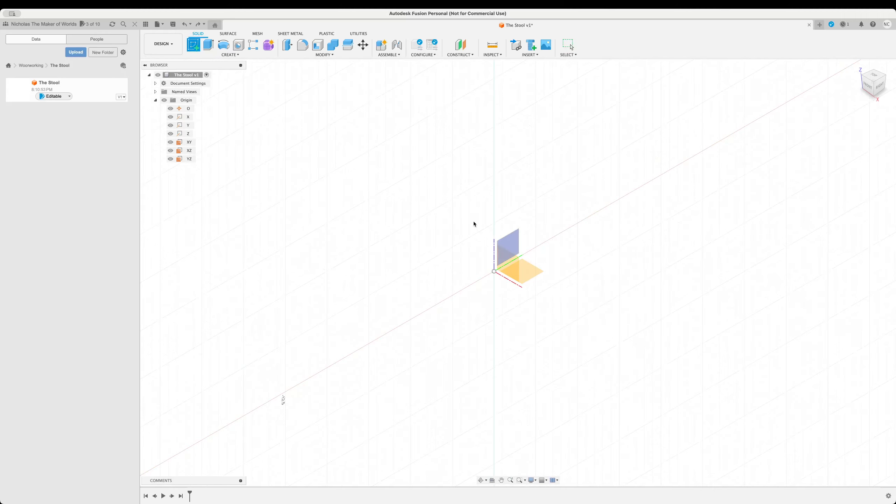
left_click(532, 272)
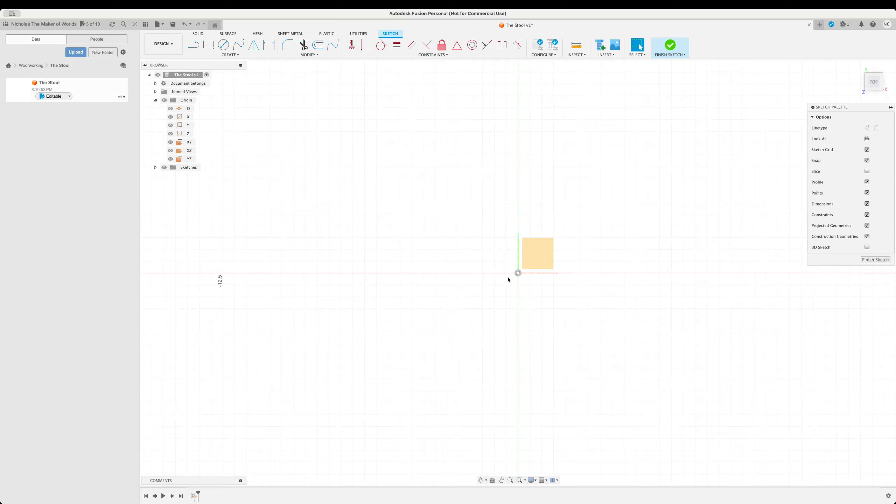
left_click(206, 47)
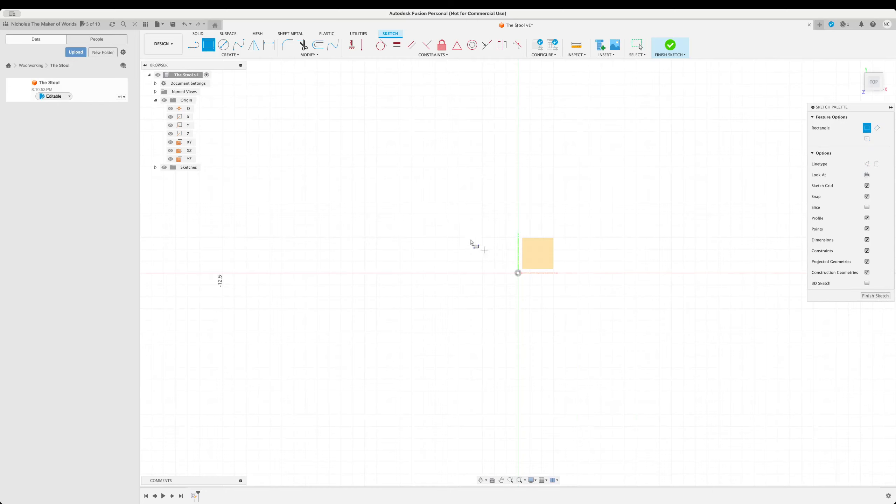
left_click(402, 236)
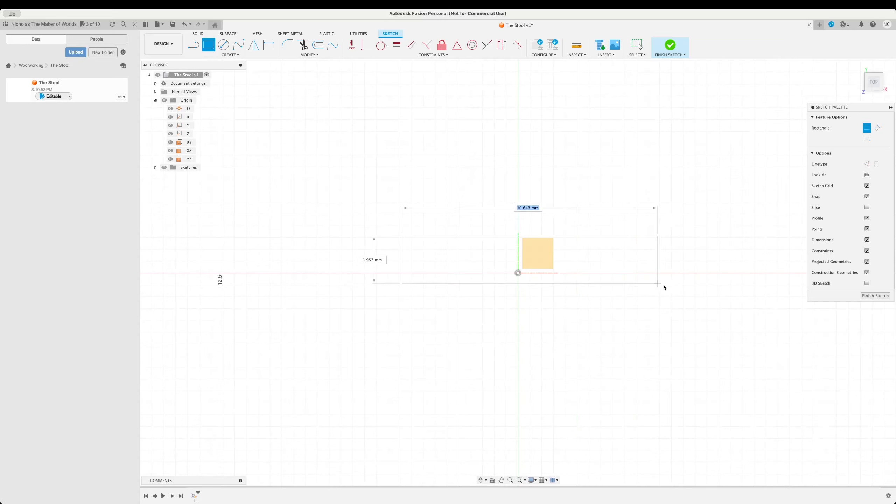
left_click(659, 317)
key("Escape")
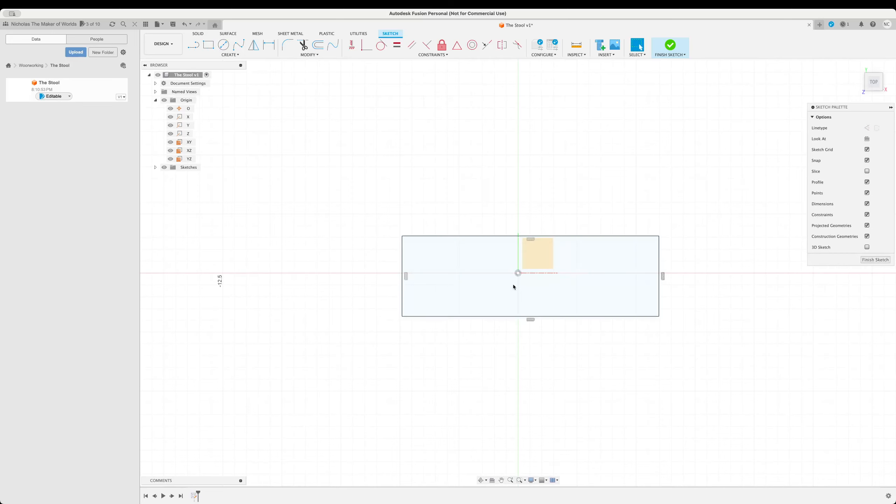
key("Delete")
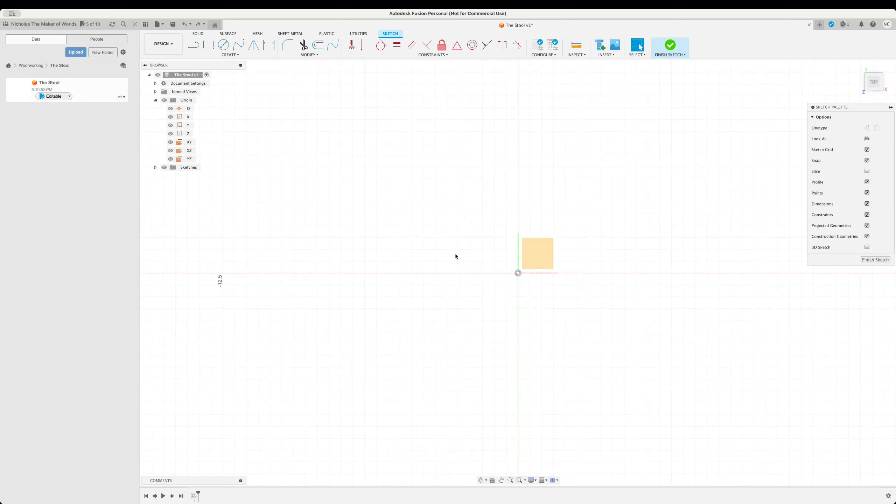
Draw a two-point rectangle around the origin point, with topLength as its horizontal size and topWidth as its vertical size
key("r")
left_click(376, 210)
key("Tab")
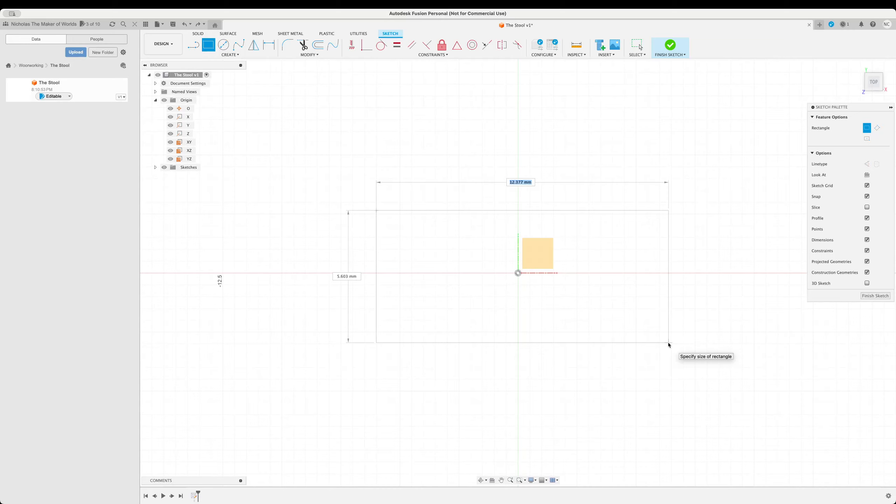
type("topLen")
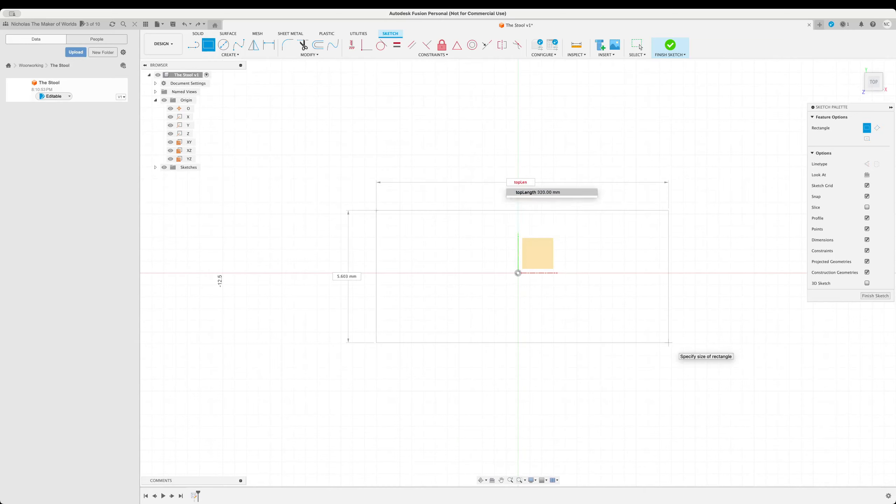
key("Return")
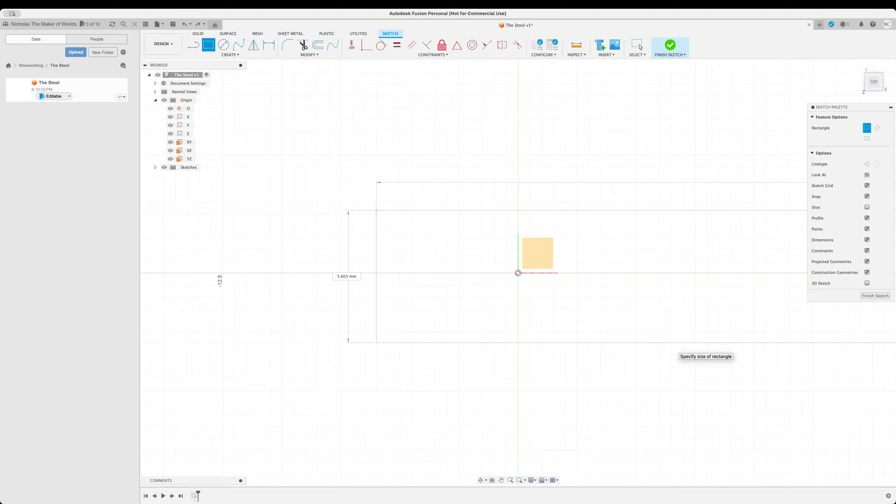
key("Tab")
type("topW")
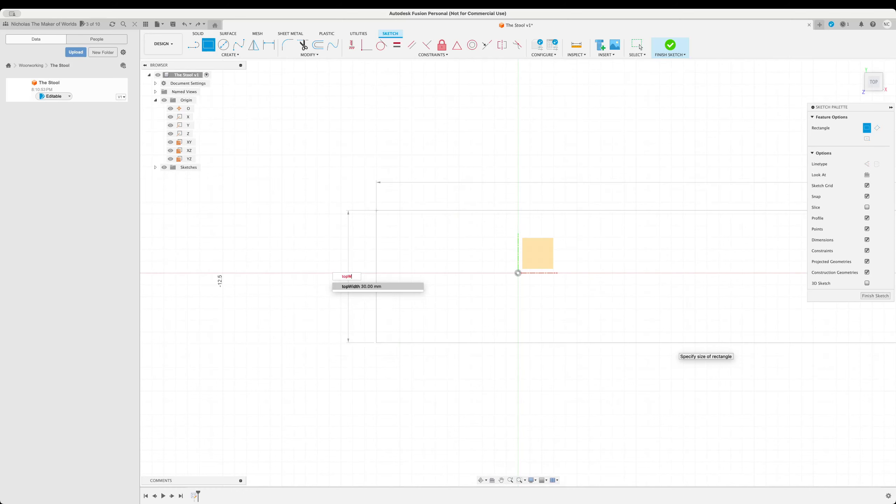
type("i")
key("Return")
key("Return")
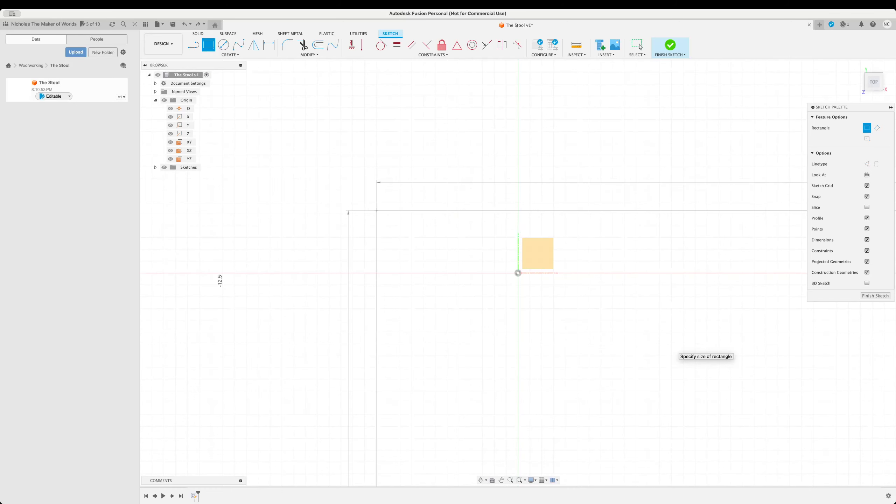
scroll(599, 293, "down", 4)
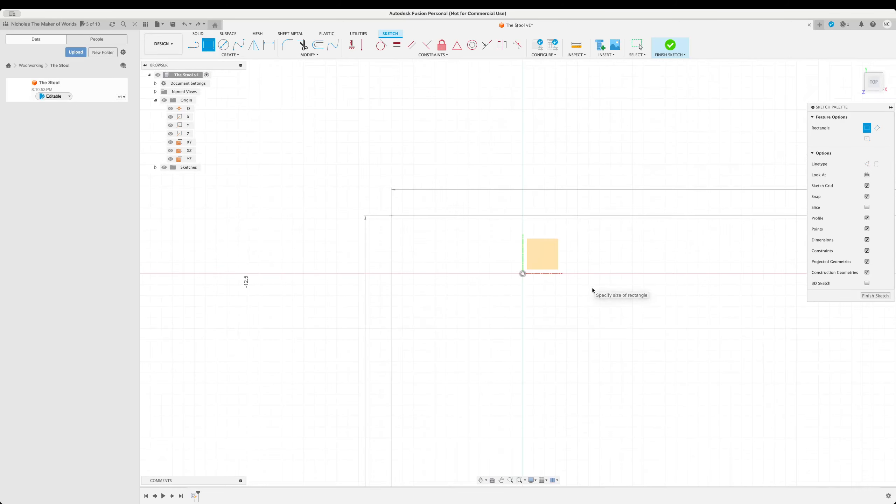
middle_click_drag(697, 224, 486, 234)
left_click(380, 324)
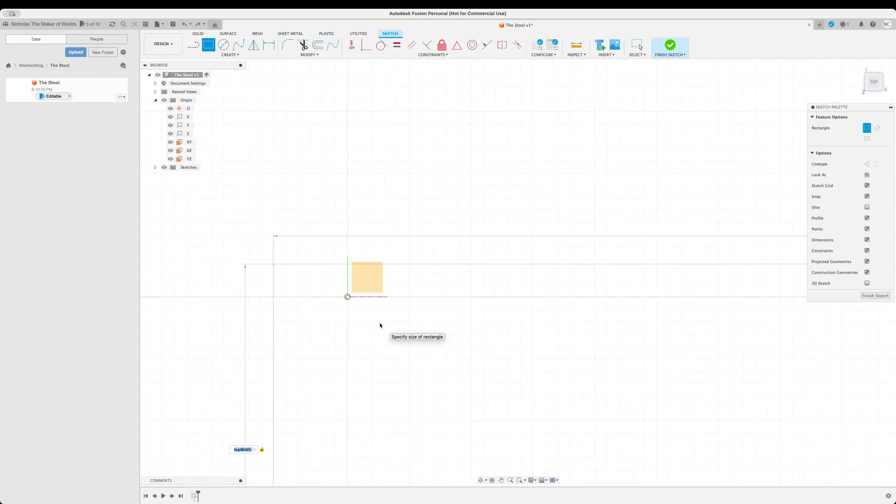
scroll(512, 348, "up", 2)
scroll(512, 348, "down", 5)
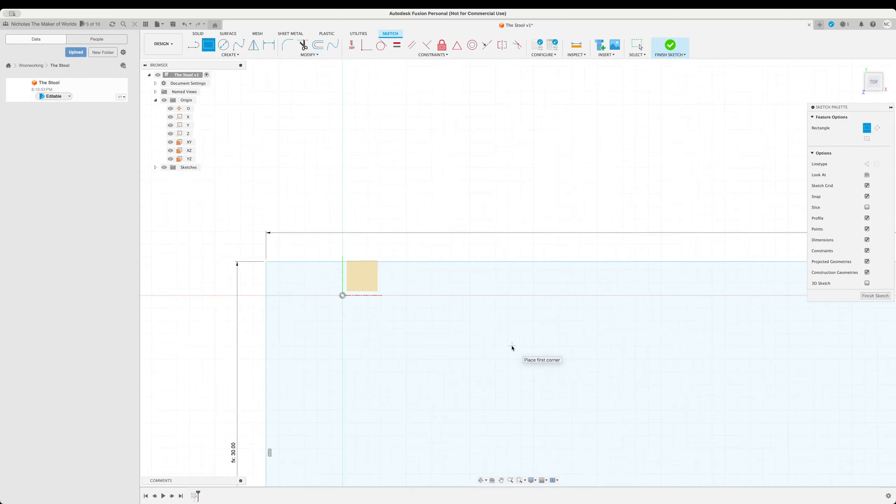
scroll(539, 354, "down", 3)
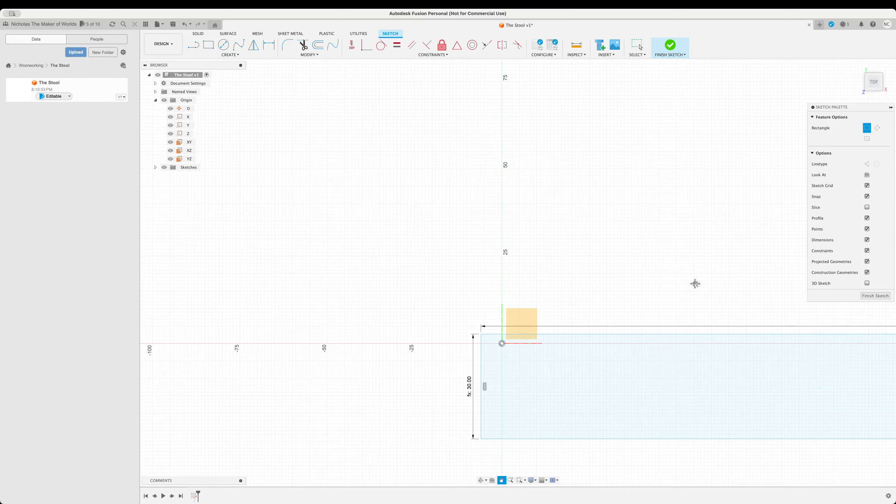
middle_click_drag(694, 283, 574, 212)
middle_click_drag(650, 228, 494, 184)
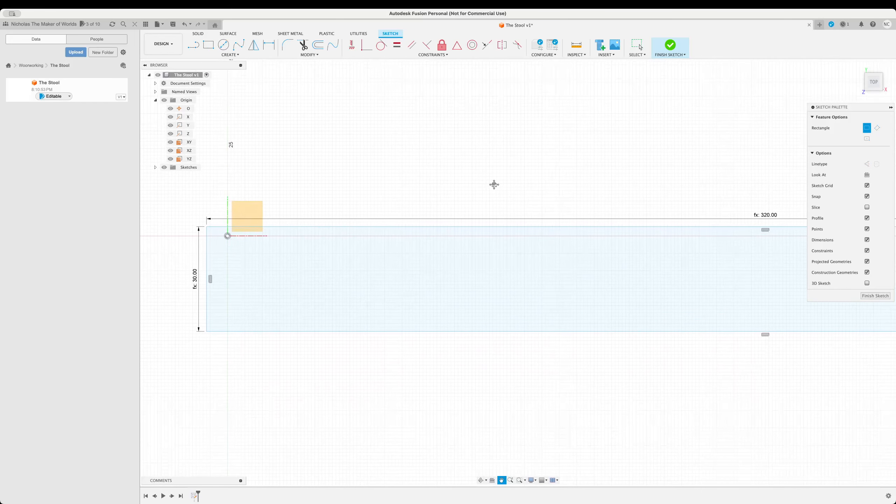
Abandon the small inner rectangle and undo the topLength by topWidth rectangle that is not anchored at the origin
left_click(241, 254)
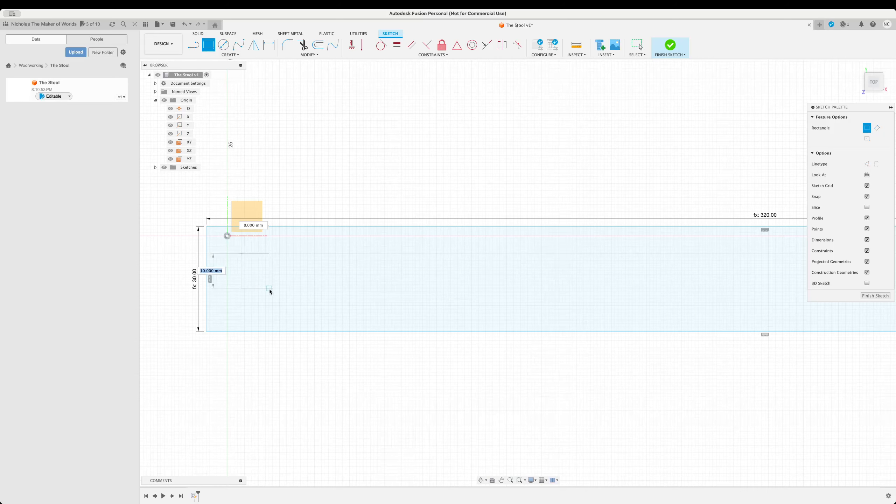
key("Escape")
key("super+z")
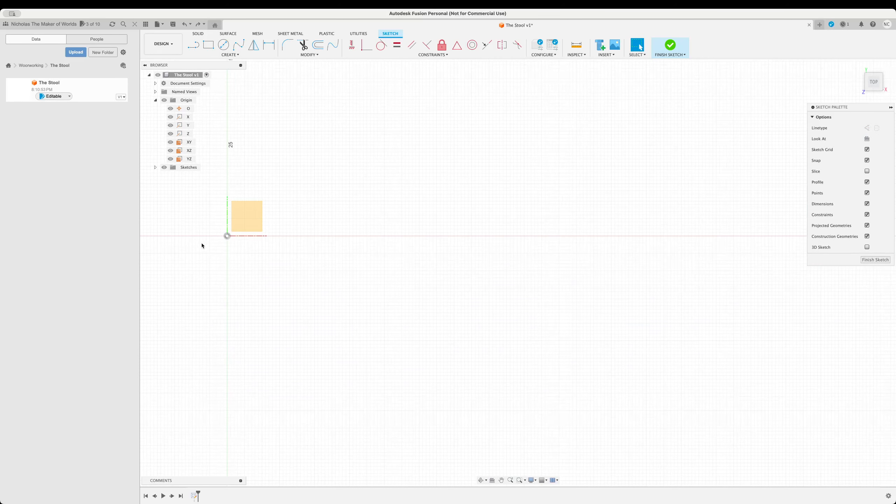
Draw a rectangle with its upper-left corner on the origin, topLength long and topWidth wide, and finish the sketch
left_click_drag(228, 237, 730, 414)
key("r")
left_click(227, 237)
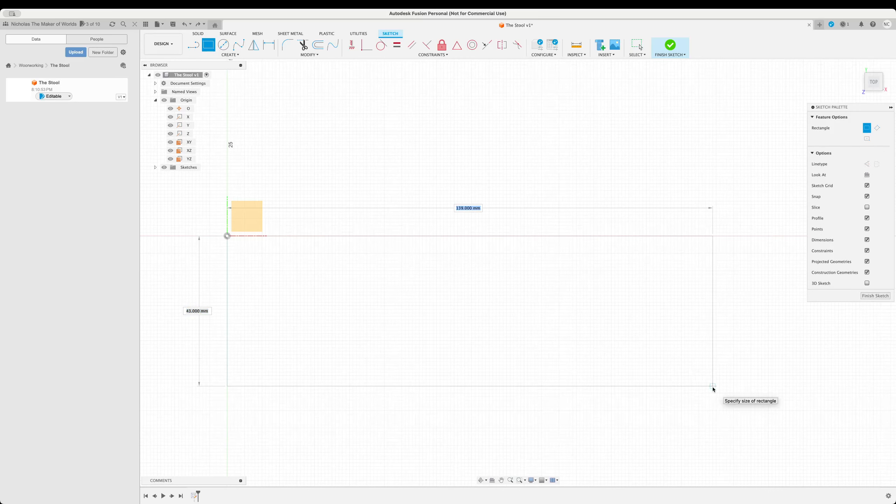
type("topLength")
key("Tab")
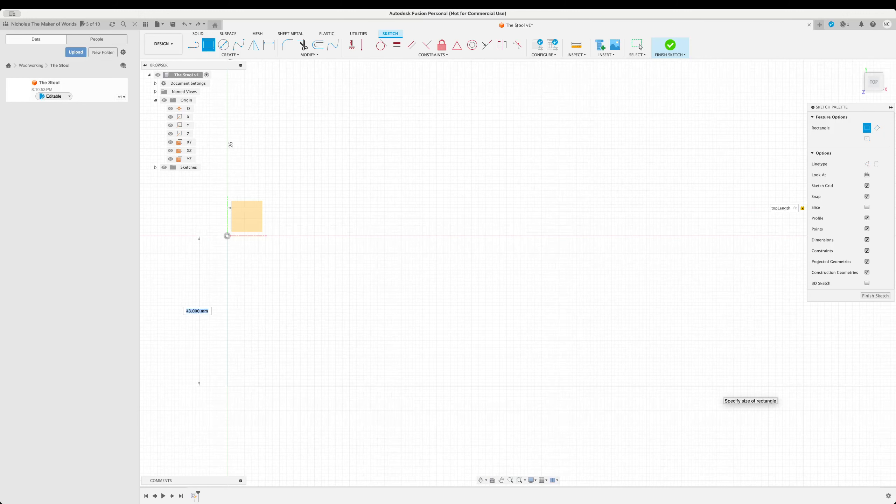
type("topWidth")
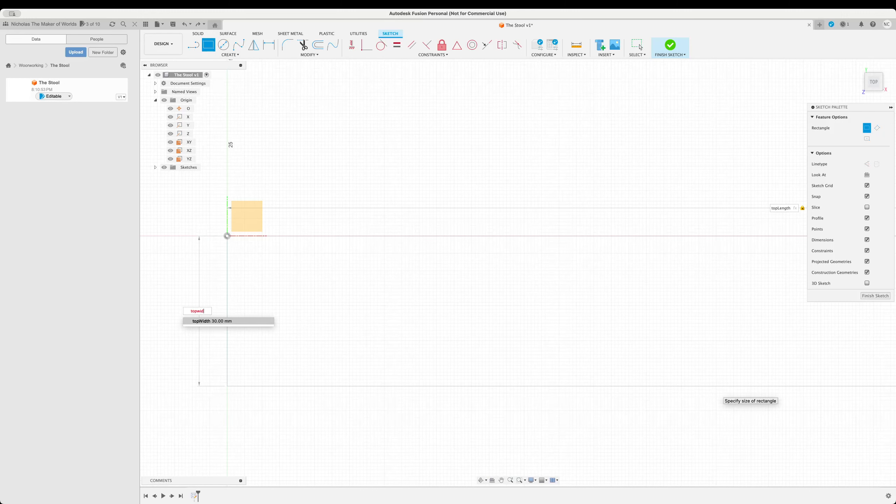
key("Return")
key("Return")
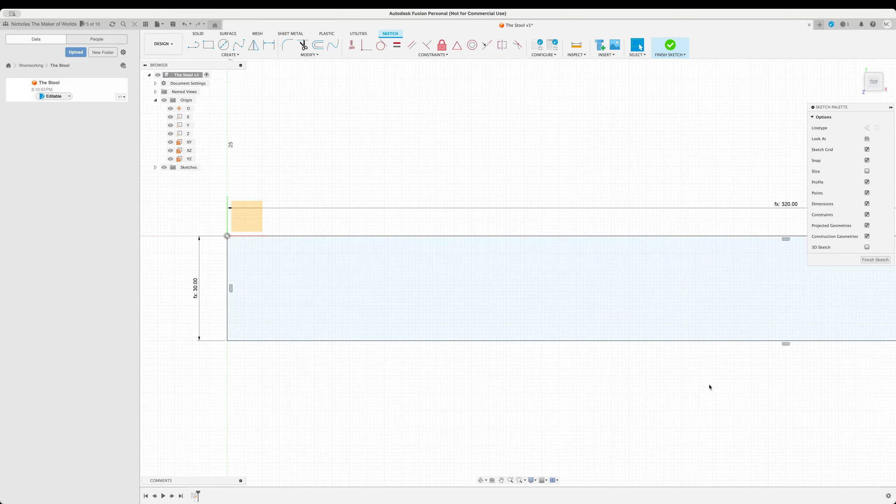
scroll(726, 279, "up", 2)
scroll(726, 279, "down", 3)
scroll(726, 278, "down", 3)
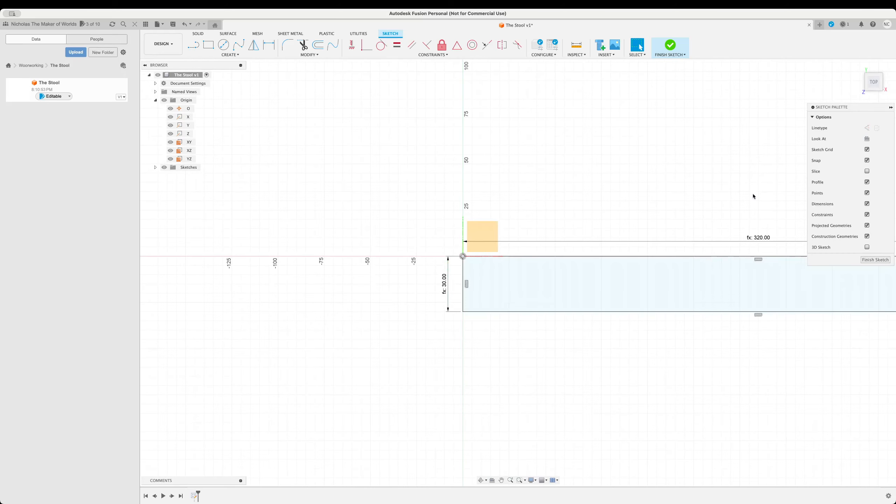
middle_click_drag(752, 194, 478, 178)
scroll(479, 181, "up", 1)
middle_click_drag(406, 200, 447, 193)
scroll(582, 191, "down", 1)
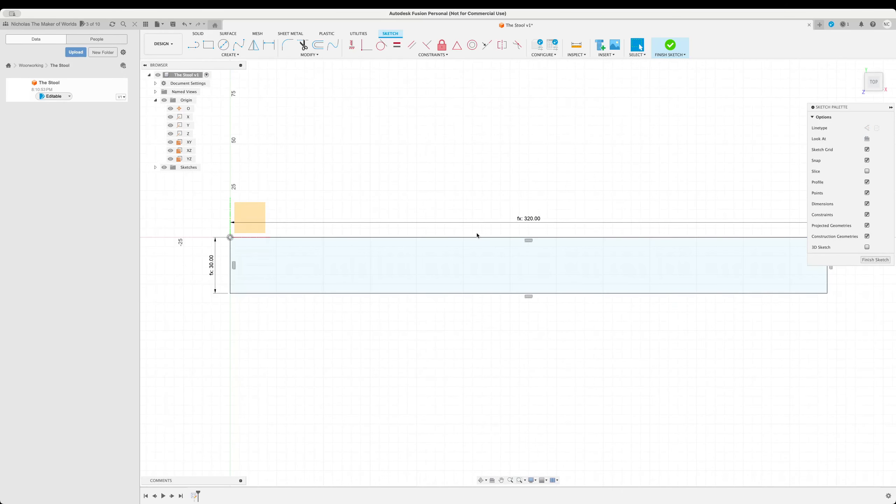
left_click(670, 45)
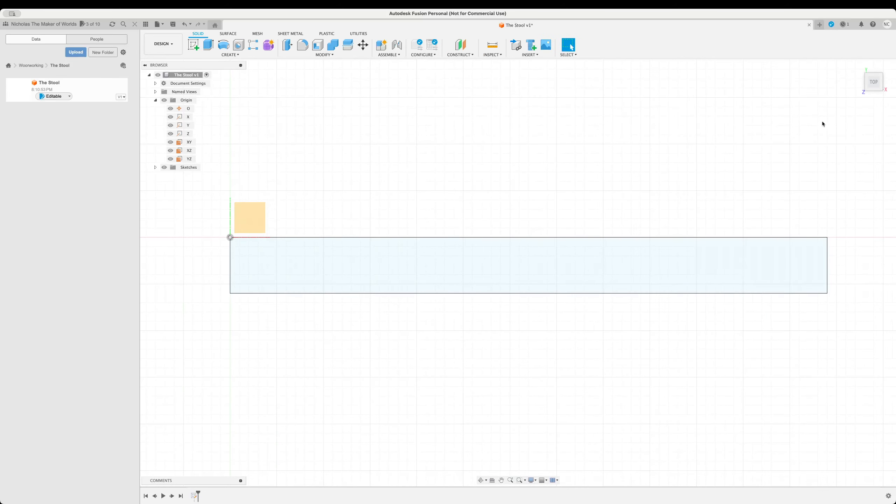
Extrude the rectangle profile upward by topHeight as a new component
left_click(858, 66)
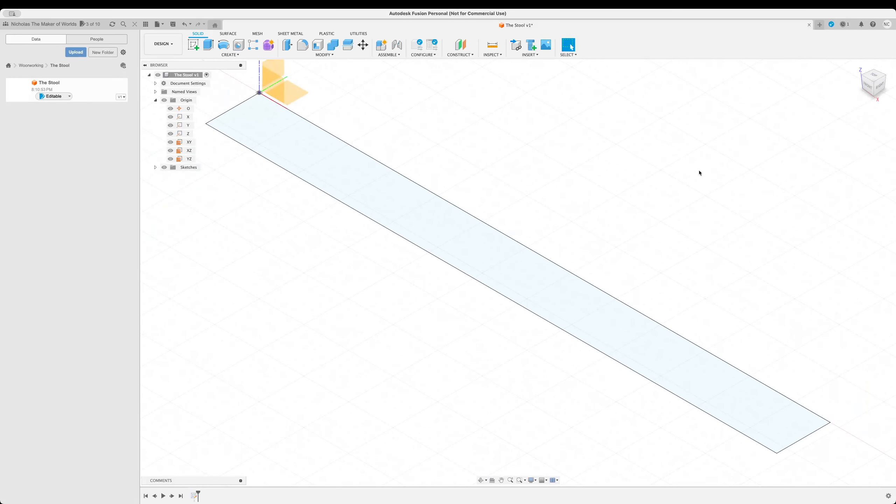
scroll(538, 178, "up", 2)
scroll(555, 188, "down", 4)
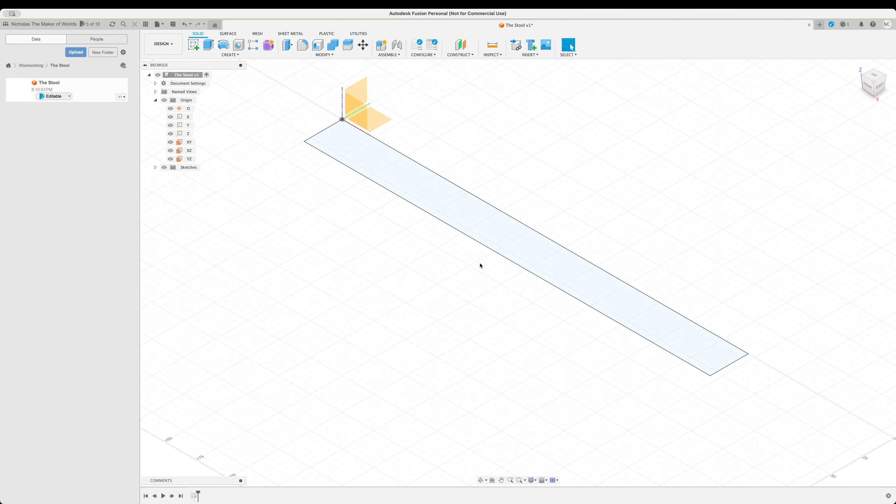
left_click(209, 45)
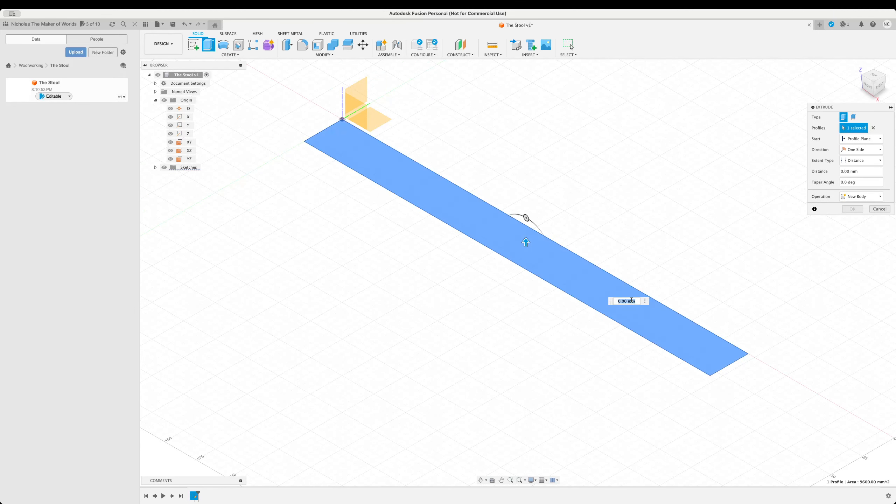
left_click(854, 171)
type("toph")
type("e")
key("Return")
left_click(861, 196)
left_click(865, 235)
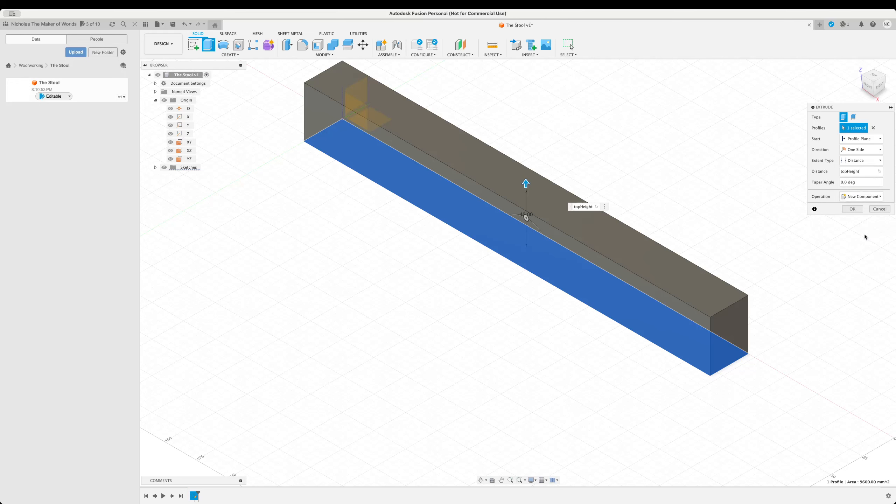
left_click(852, 209)
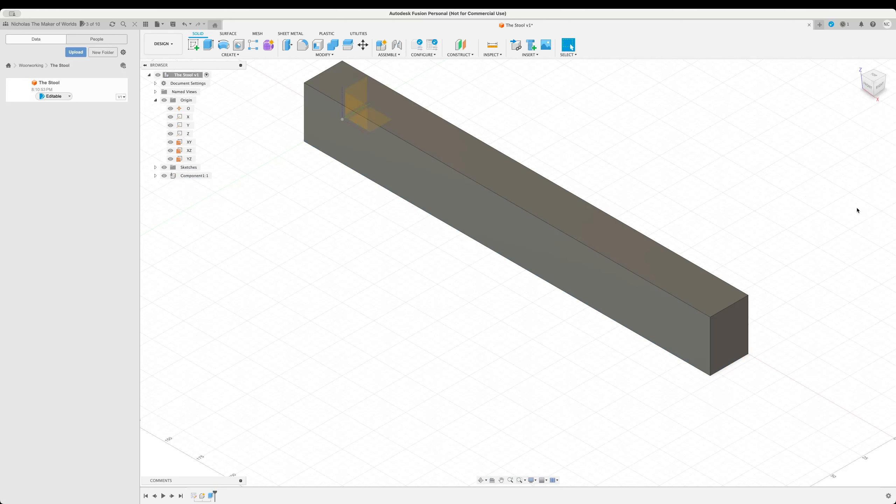
Rename the new component Top Frame A
left_click(195, 176)
left_click(194, 176)
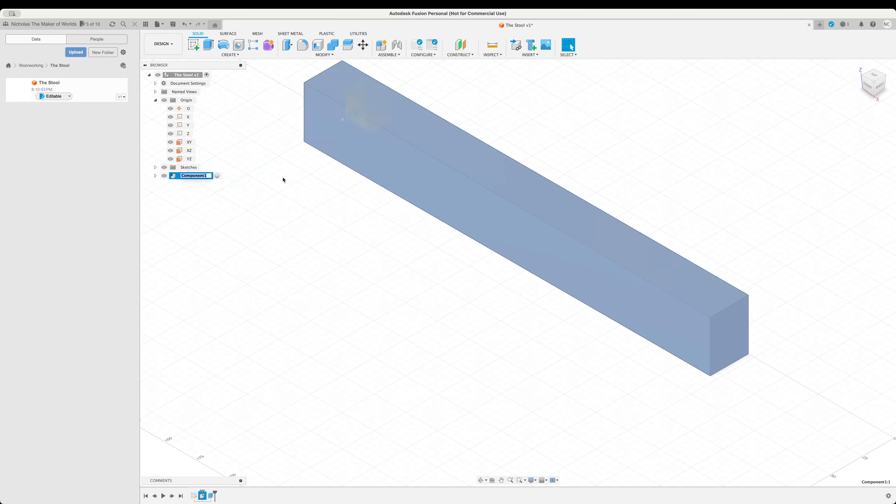
type("Top Frame A")
key("Return")
left_click(414, 293)
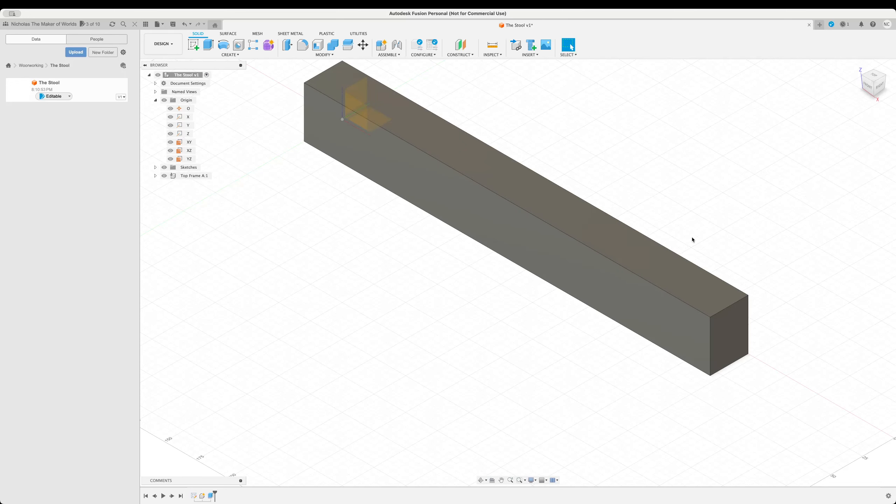
Start a sketch on the top face of Top Frame A and begin a rectangle on its short end edge, topSideJointLength long
left_click(711, 312)
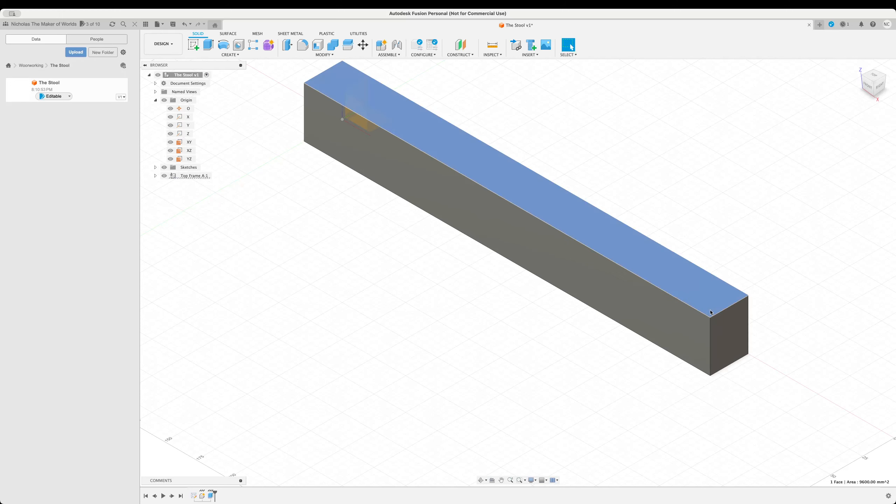
left_click(193, 45)
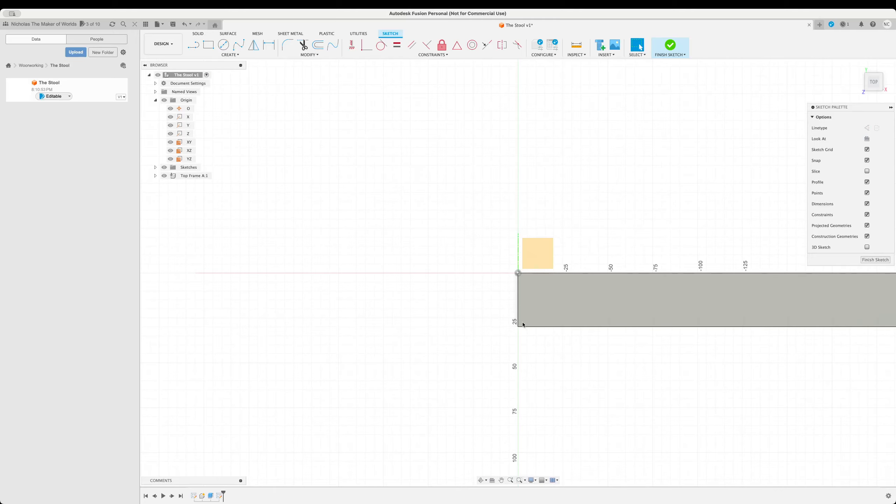
key("r")
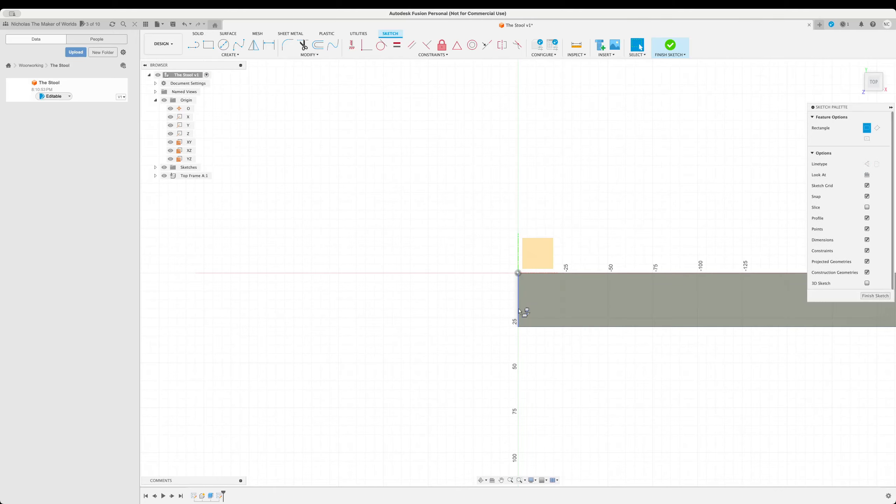
left_click(518, 308)
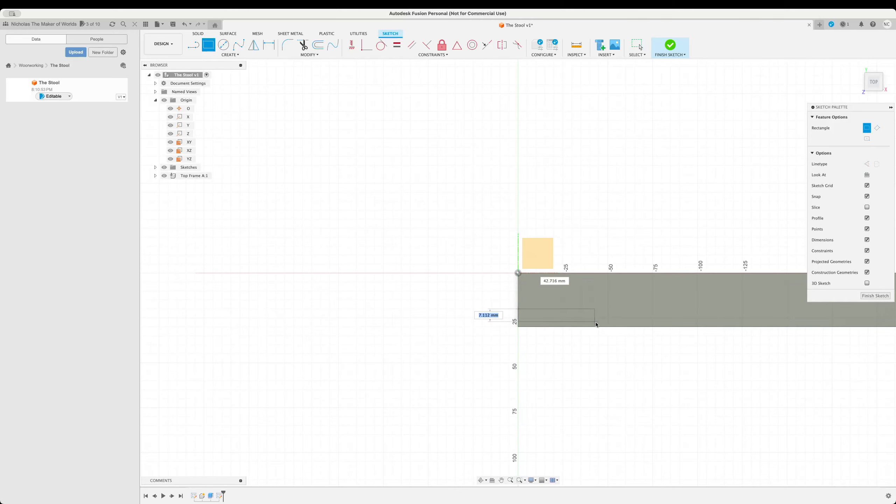
key("Tab")
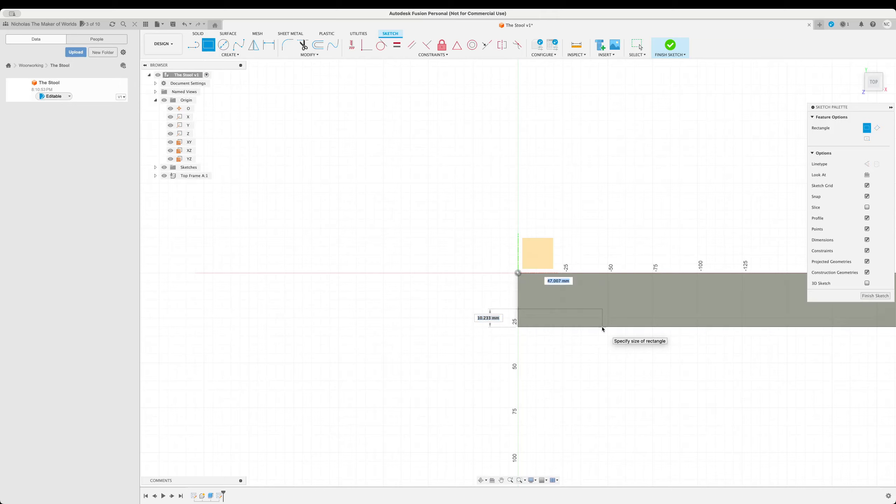
type("top")
type("SideJoint")
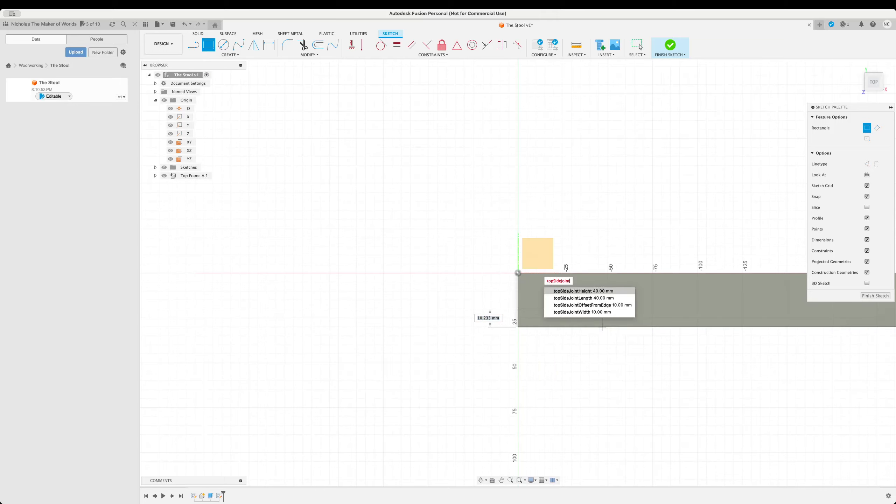
key("Down")
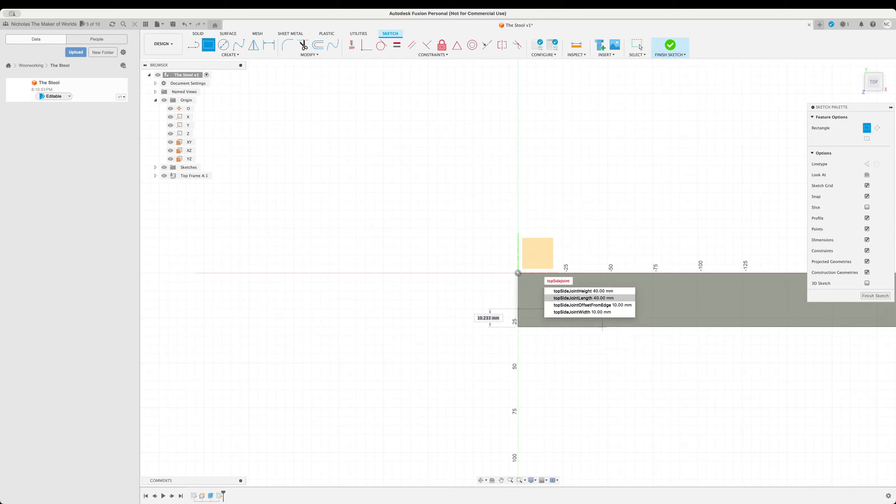
key("Return")
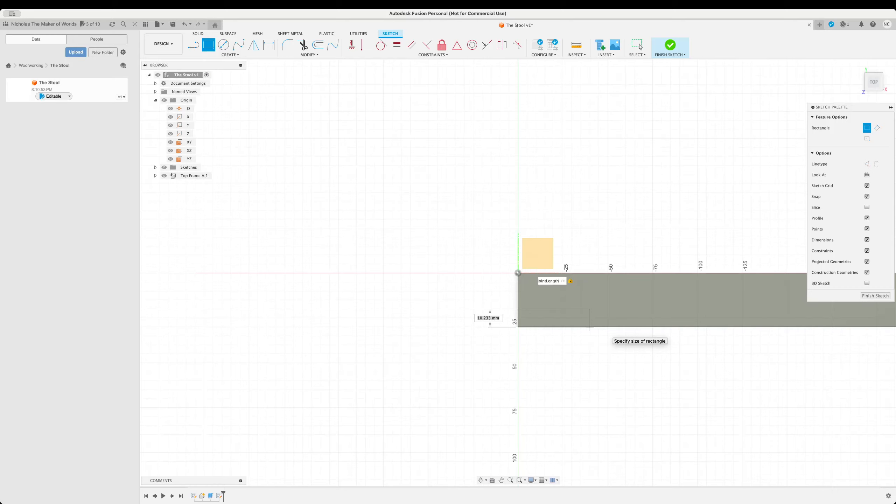
Set the rectangle's width to topSideJointOffsetFromEdge, ending on the beam's long edge away from the origin, and finish the sketch
key("Tab")
type("topSide")
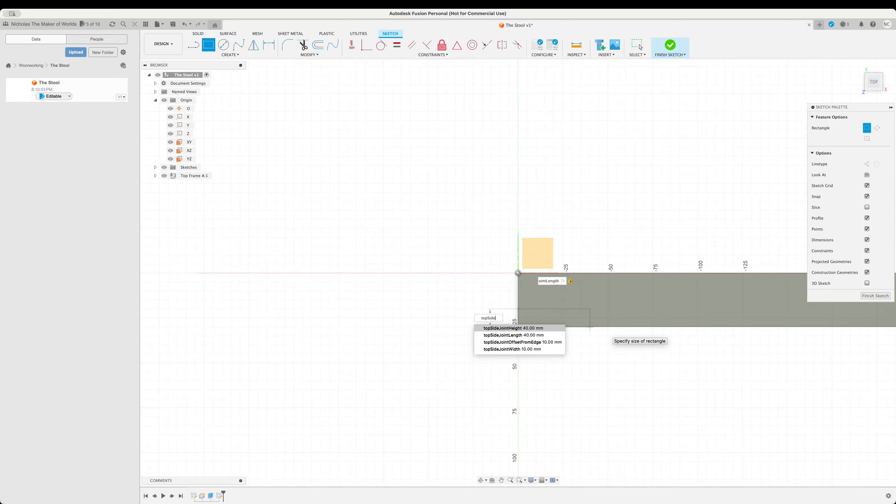
type("joint")
key("Down")
key("Down")
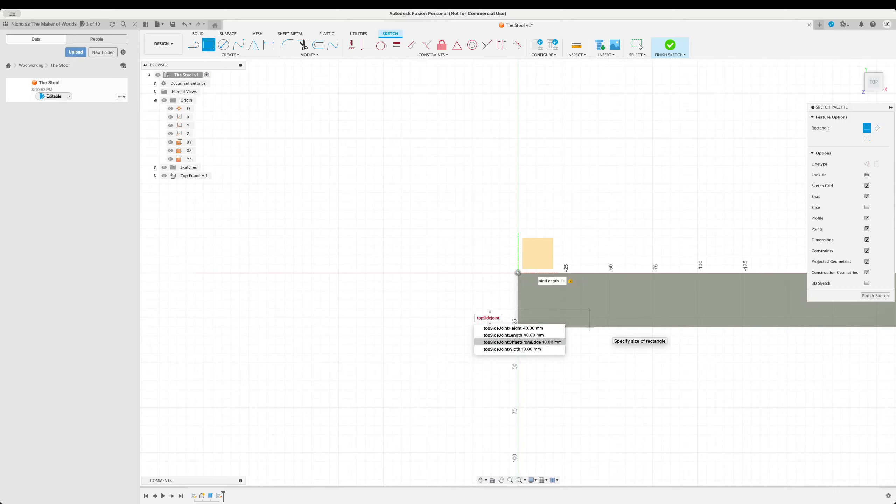
key("Return")
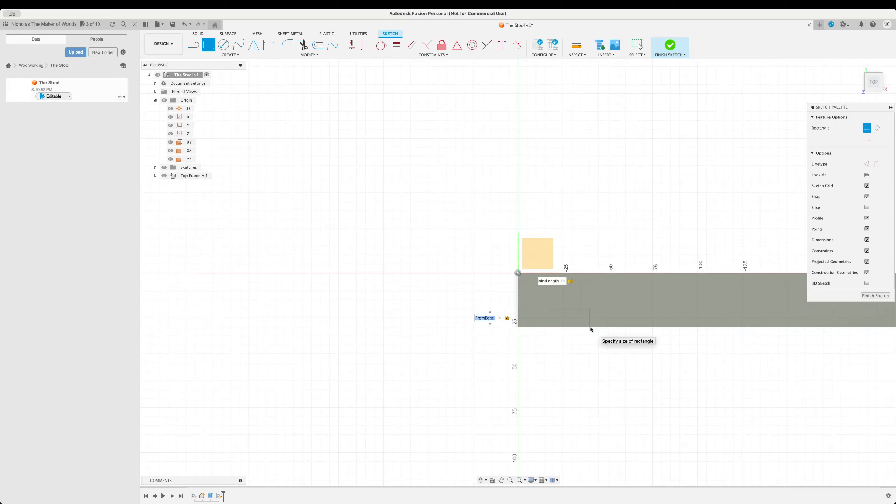
key("Return")
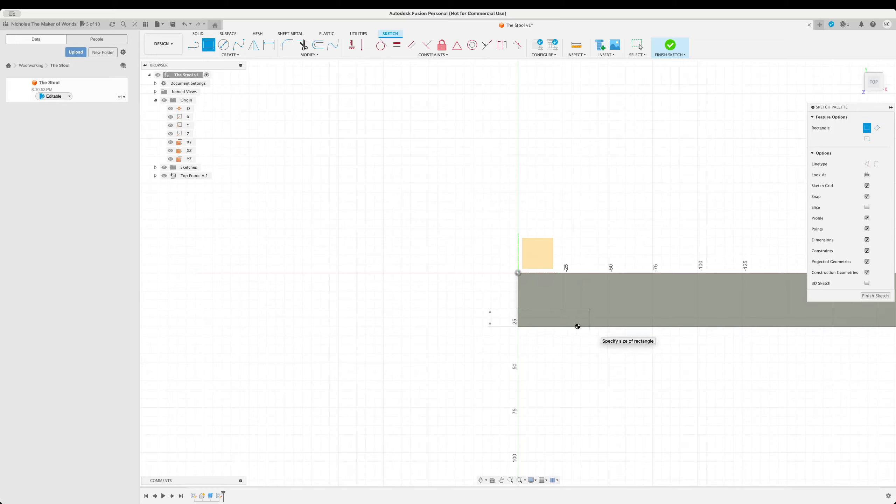
key("Escape")
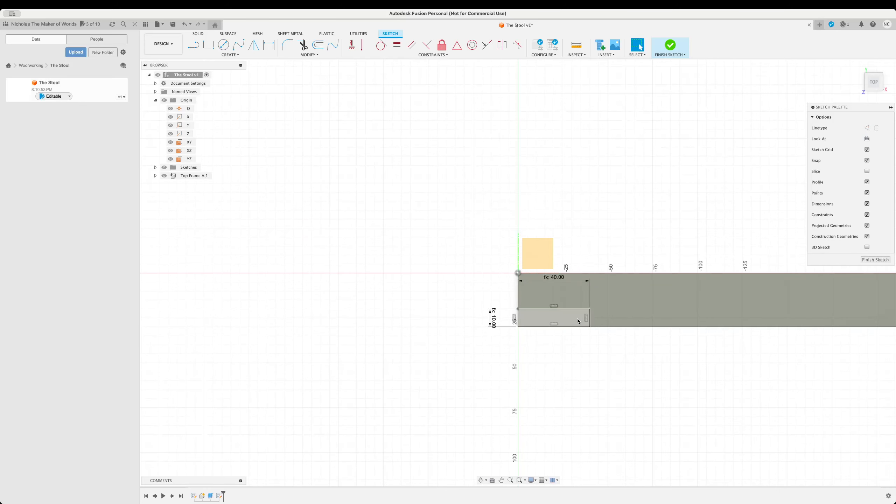
left_click(566, 317)
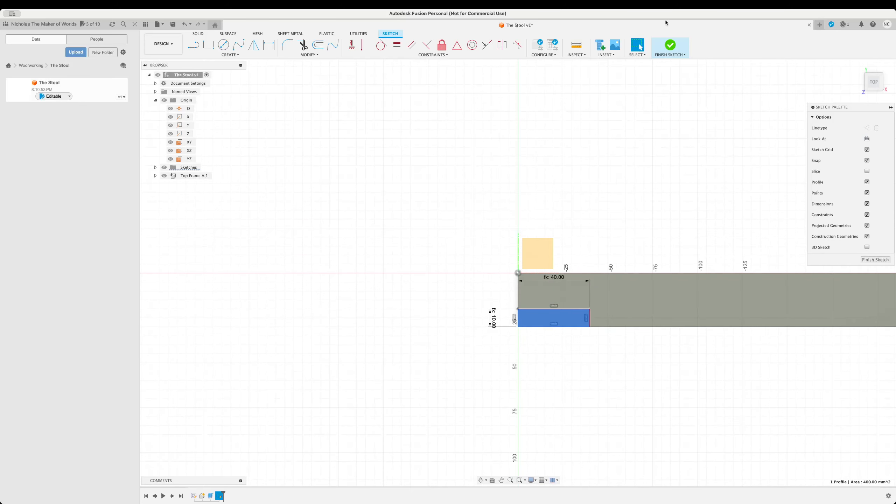
left_click(671, 45)
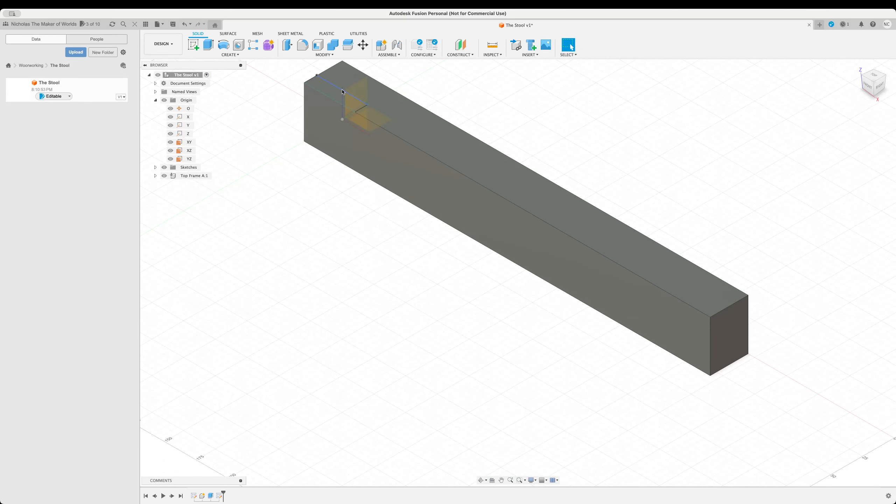
Extrude the corner rectangle by -topHeight as a cut through the end of Top Frame A
left_click(342, 103)
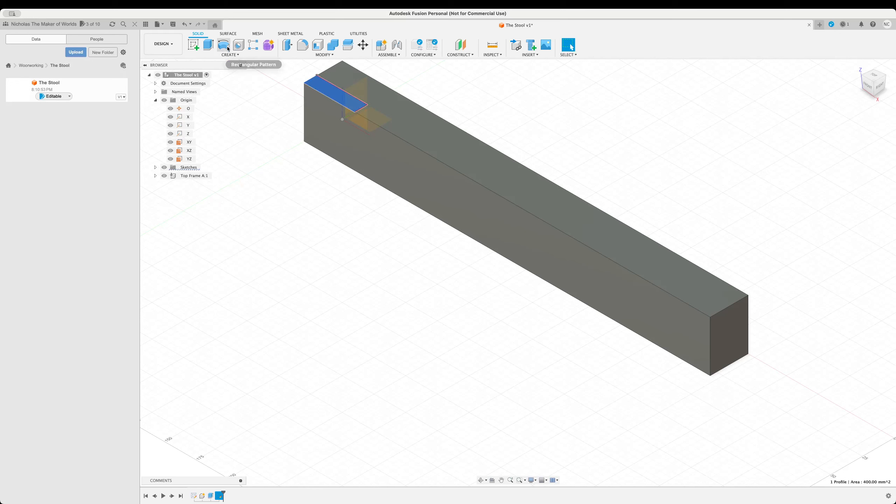
left_click(209, 45)
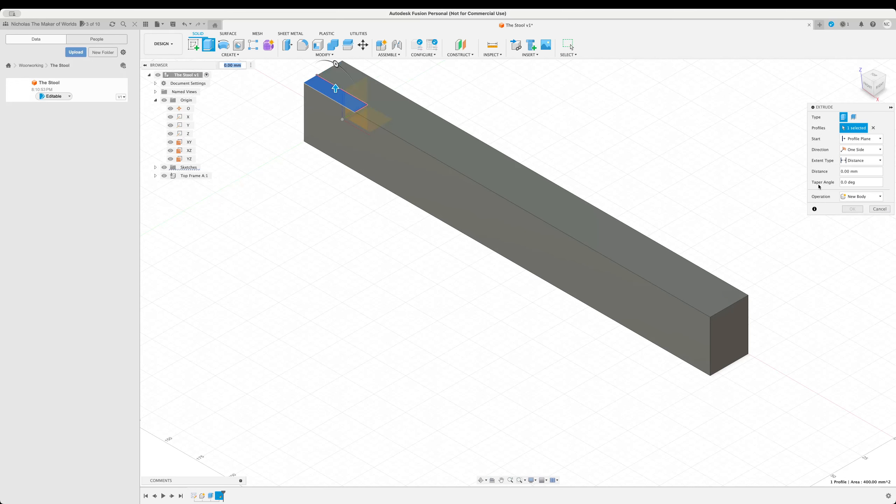
left_click(865, 171)
type("-top")
key("Return")
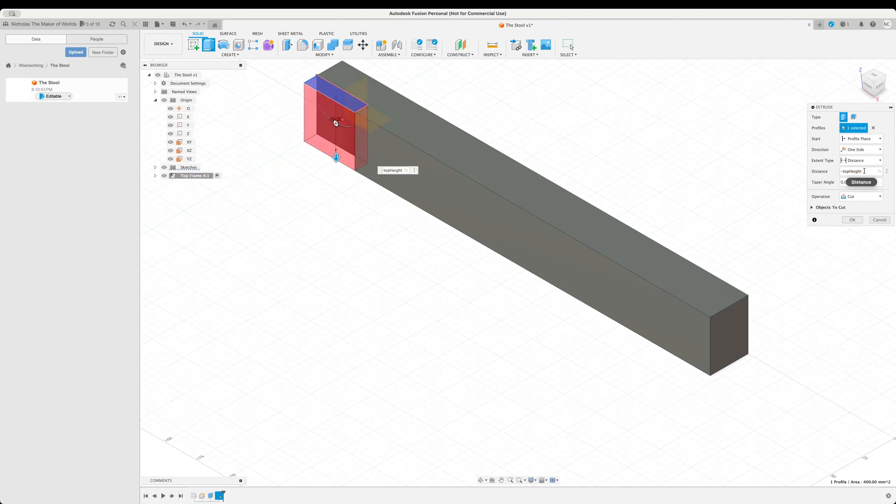
left_click(852, 220)
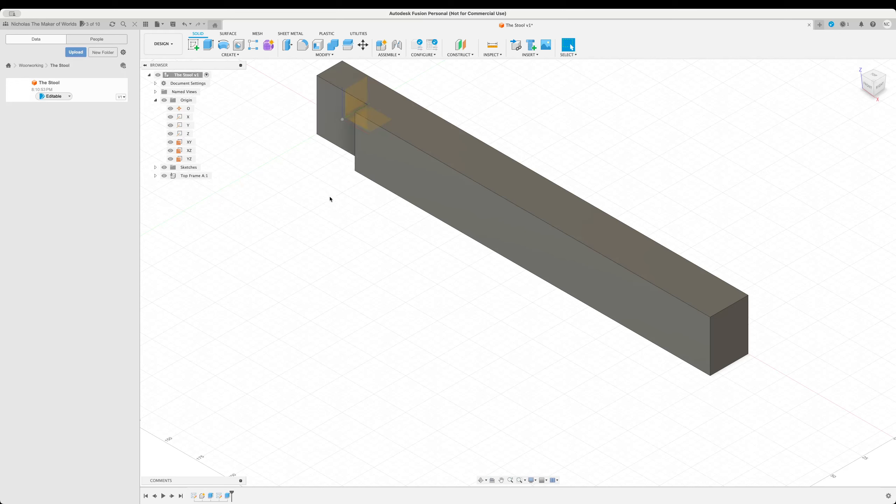
Reopen Sketch2, the sketch of the corner notch, for editing
left_click(377, 89)
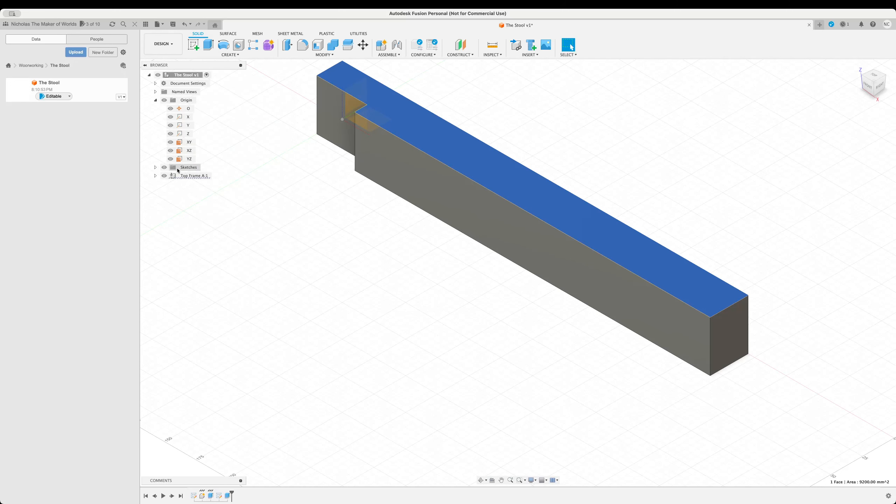
left_click(155, 167)
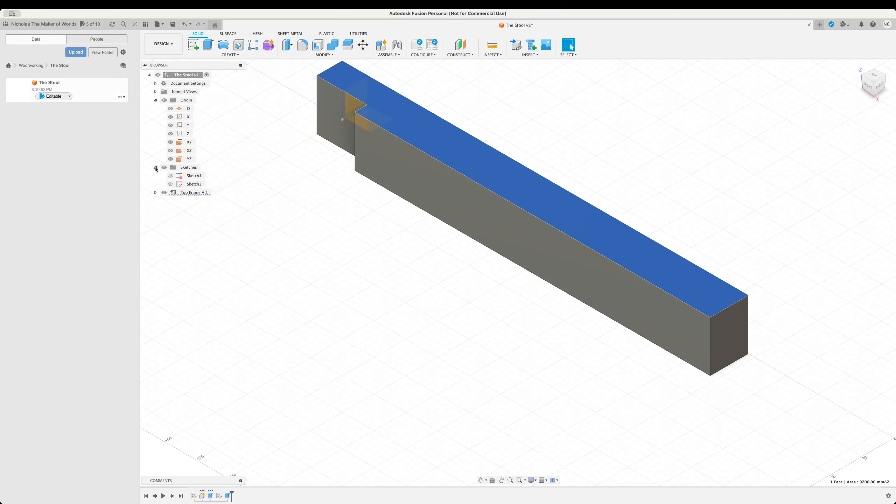
left_click(195, 184)
left_click(195, 185)
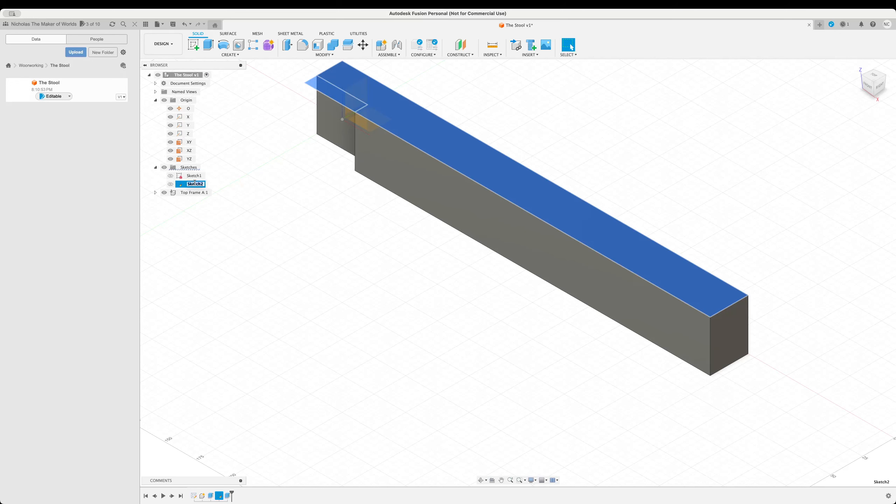
left_click(220, 188)
right_click(194, 187)
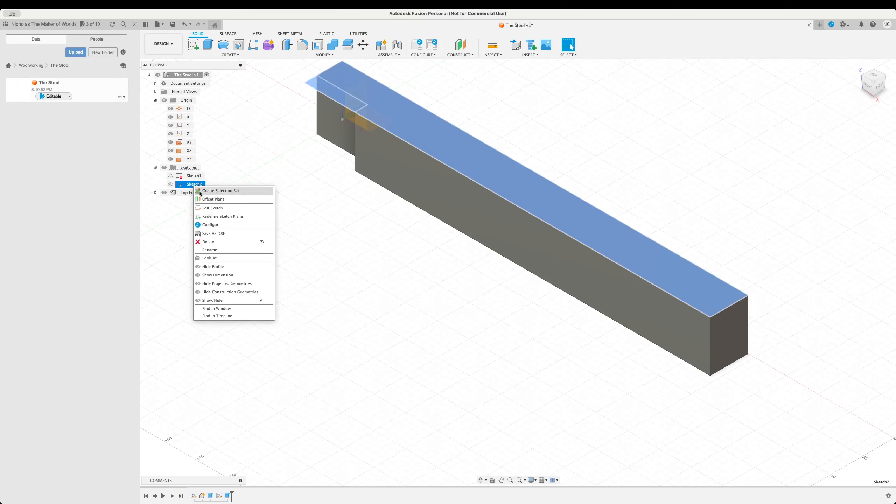
left_click(217, 211)
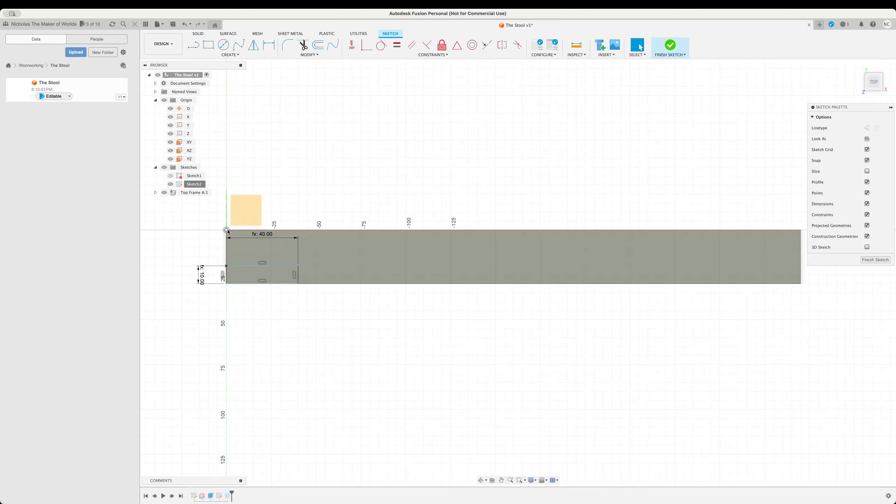
Draw a second rectangle from the origin corner, topSideJointLength long and topSideJointWidth wide, and finish the sketch
key("r")
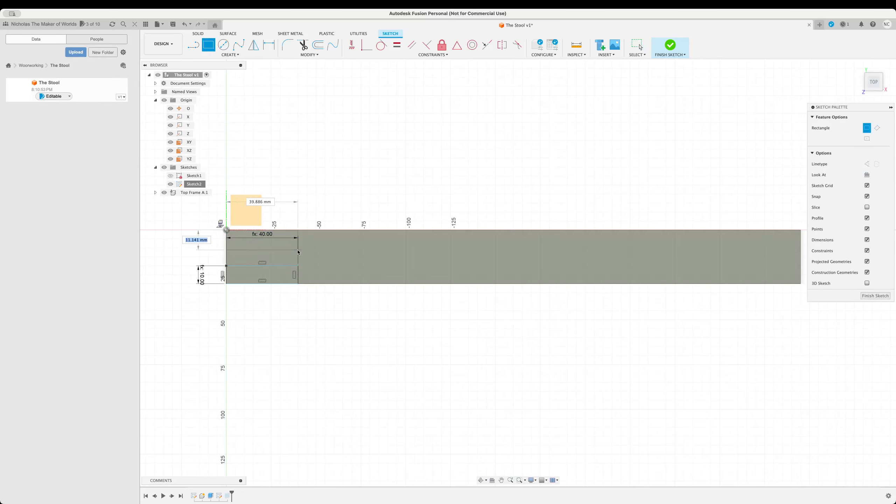
key("Tab")
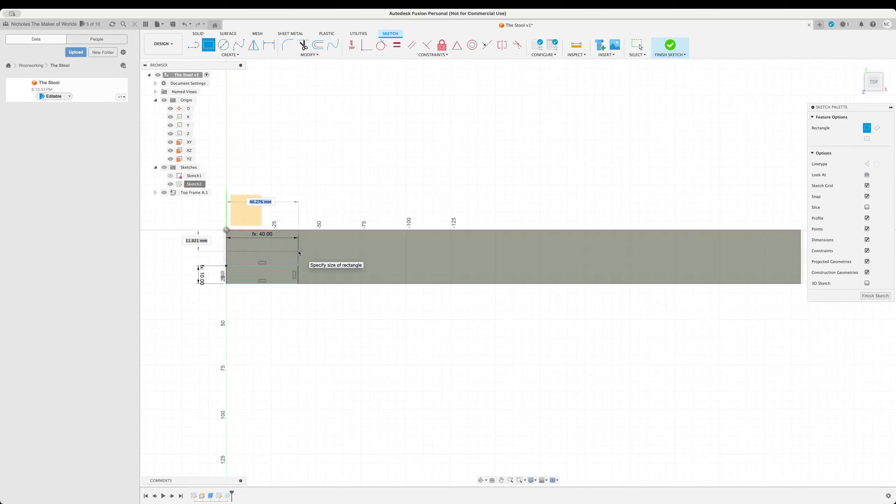
type("topsidejoin")
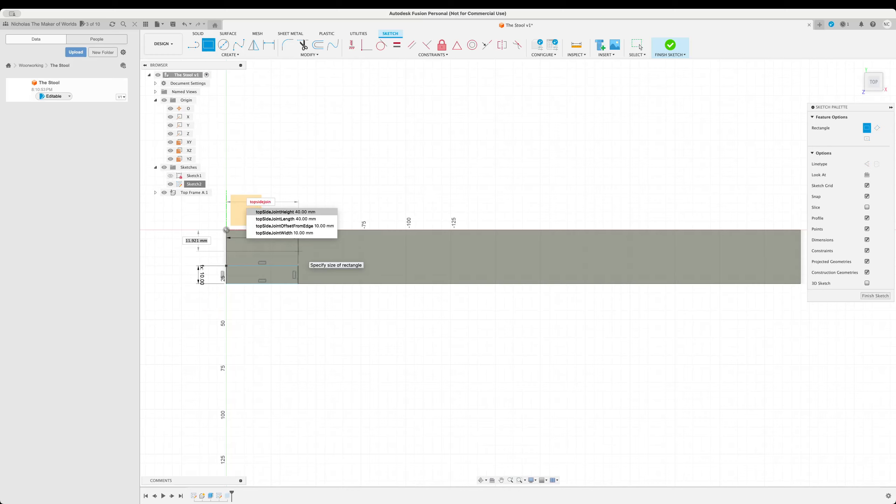
key("Down")
key("Return")
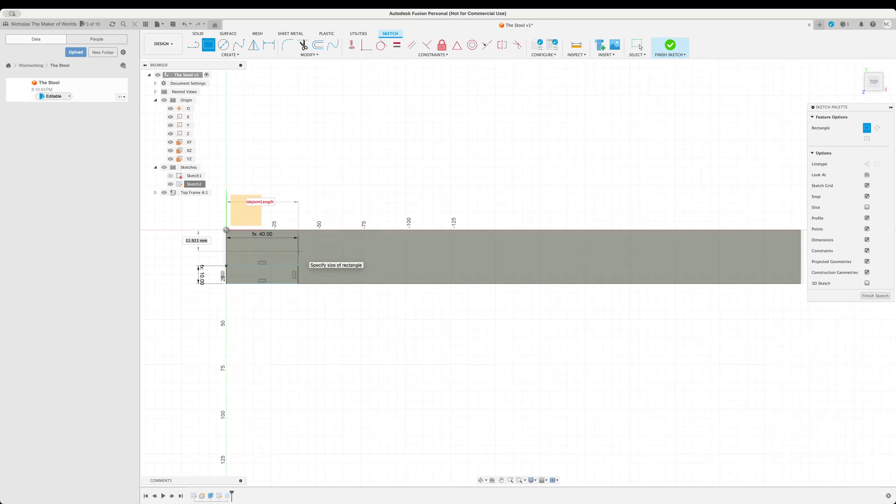
key("Tab")
type("topsidejoint")
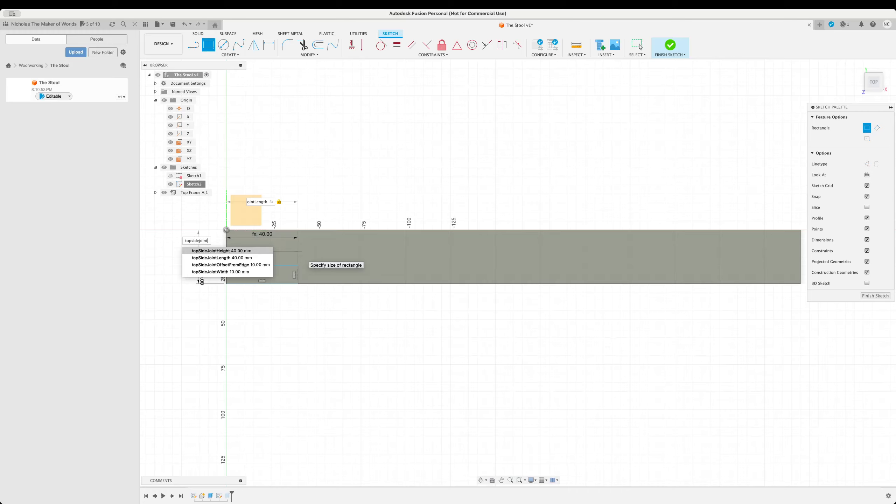
type("wid")
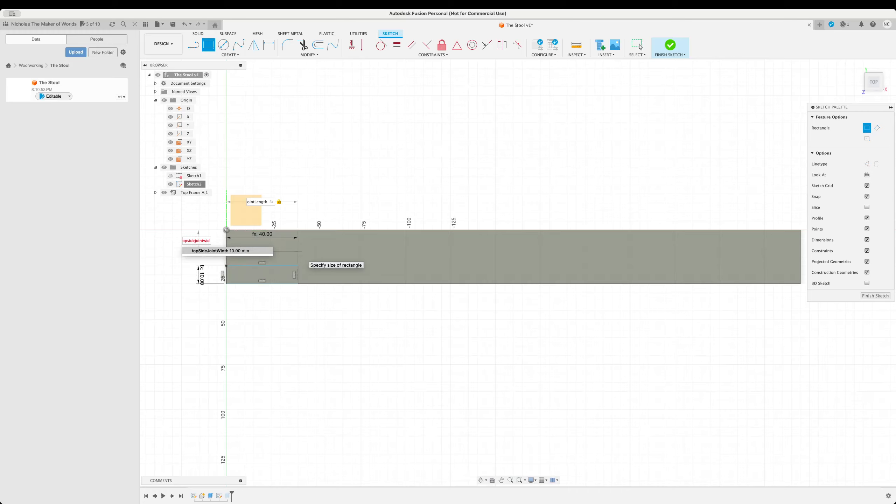
key("Return")
key("Return")
key("Escape")
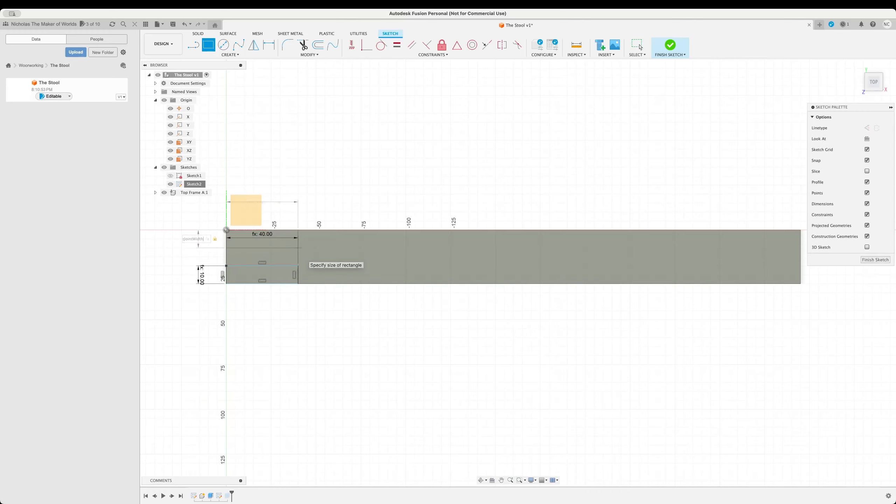
left_click(247, 243)
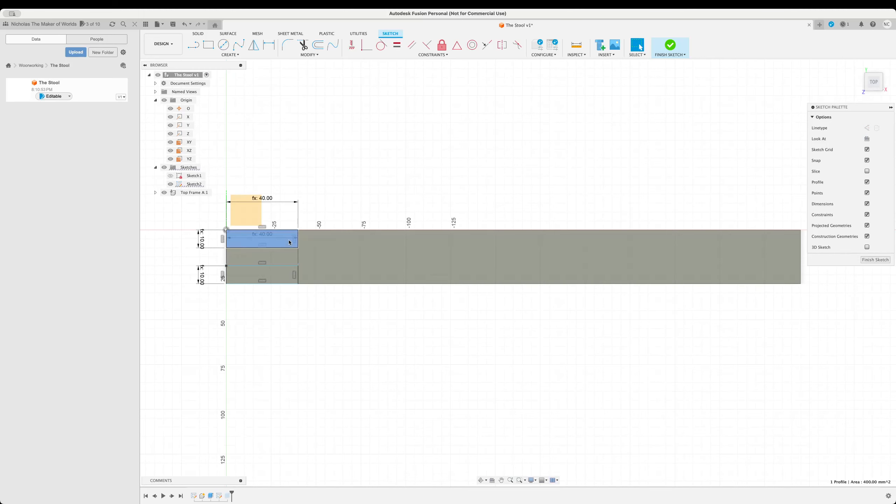
left_click(686, 44)
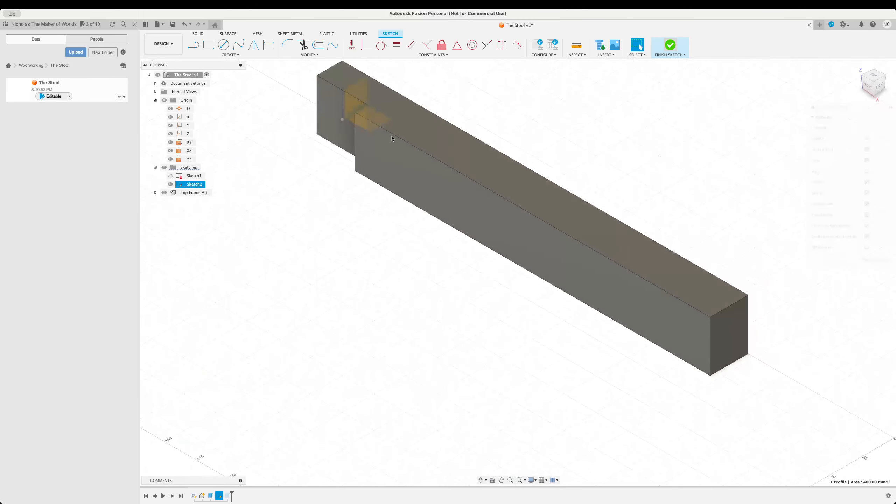
Show Sketch2 and extrude its origin-corner rectangle by -topHeight as a second cut through the end of Top Frame A
left_click(170, 184)
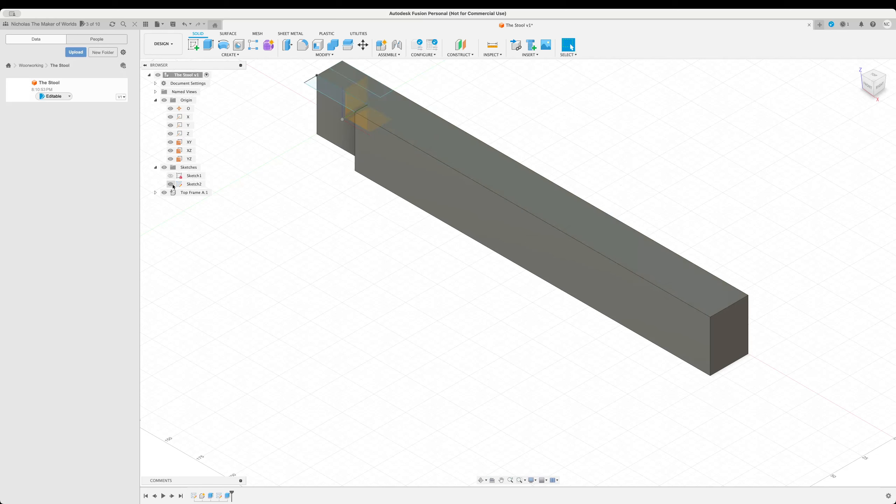
left_click(369, 87)
key("e")
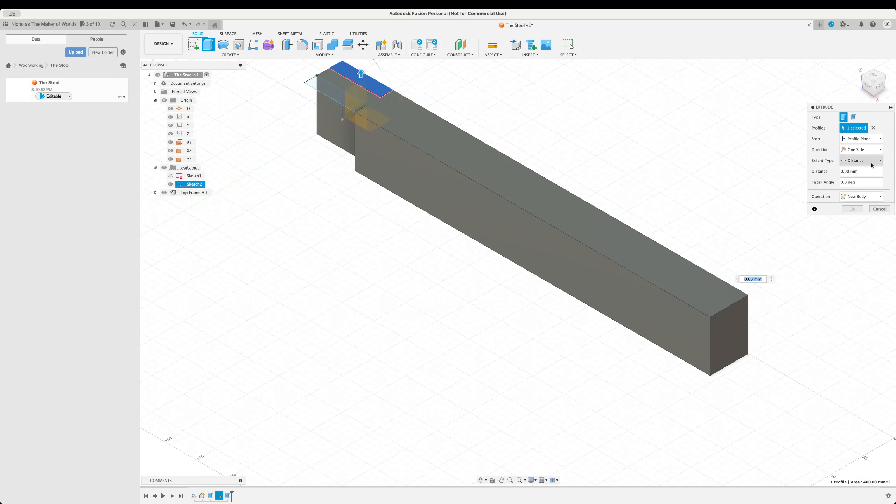
double_click(867, 172)
triple_click(867, 172)
type("-40")
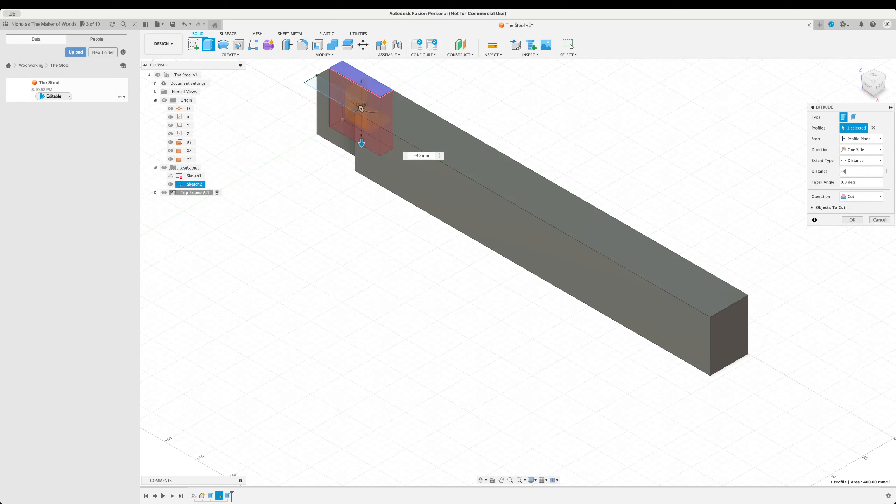
type("toph")
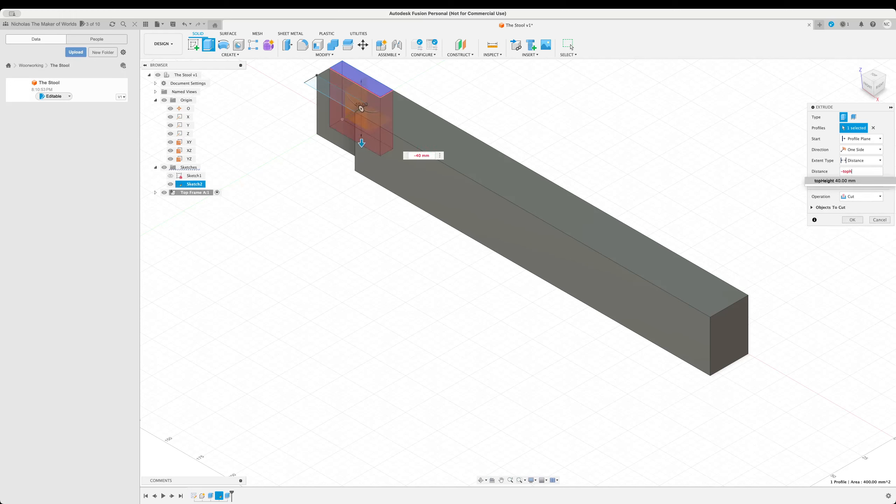
key("Return")
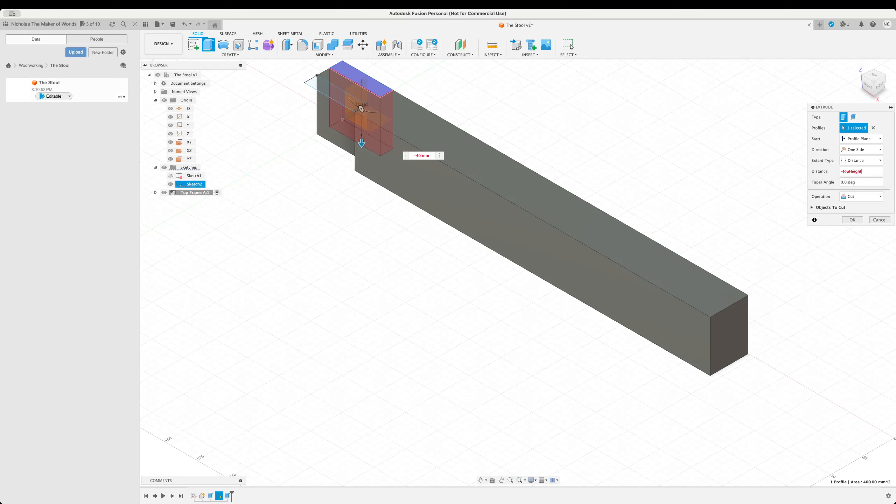
left_click(852, 220)
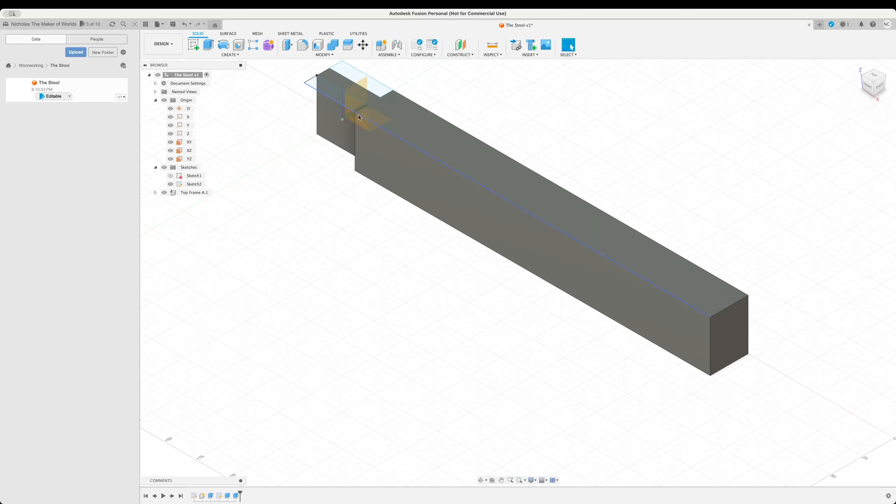
Try topWidth / 2 as the expression of the user parameter topSideJointWidth
left_click(324, 55)
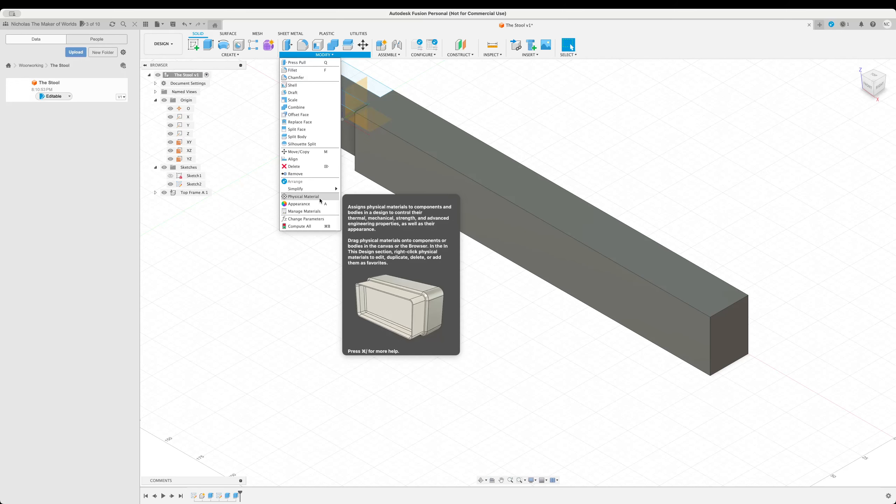
left_click(306, 219)
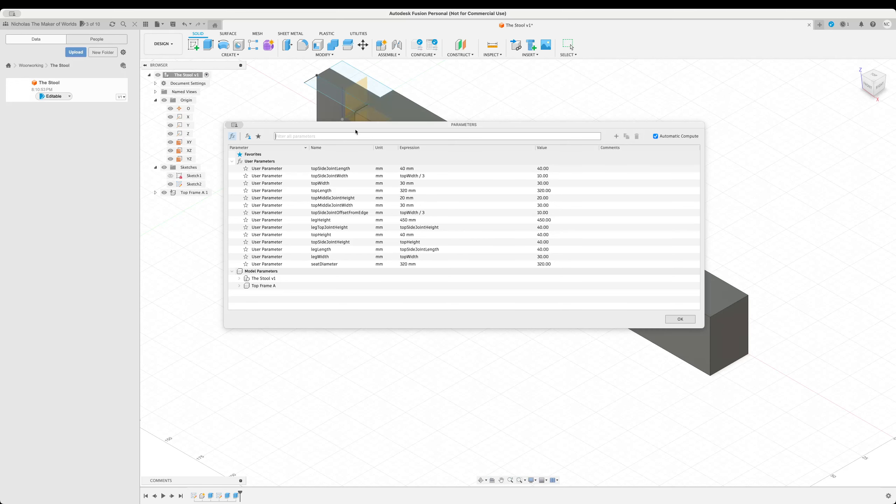
left_click_drag(521, 127, 585, 200)
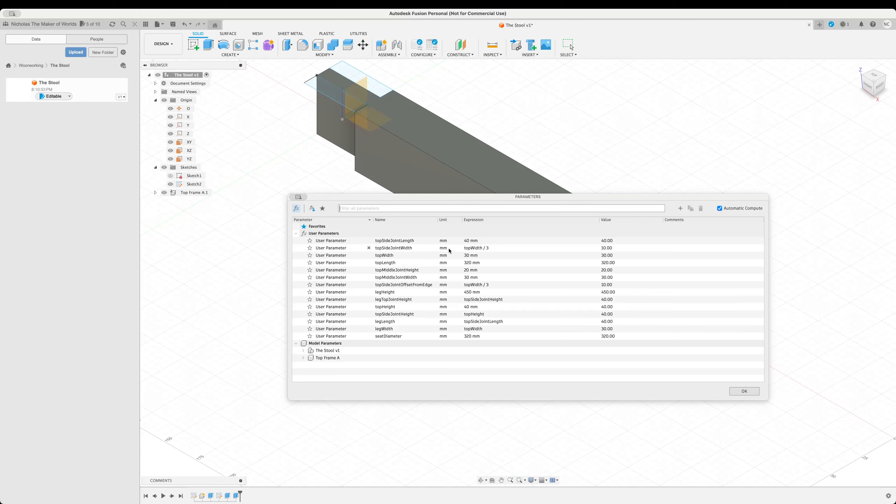
left_click(480, 250)
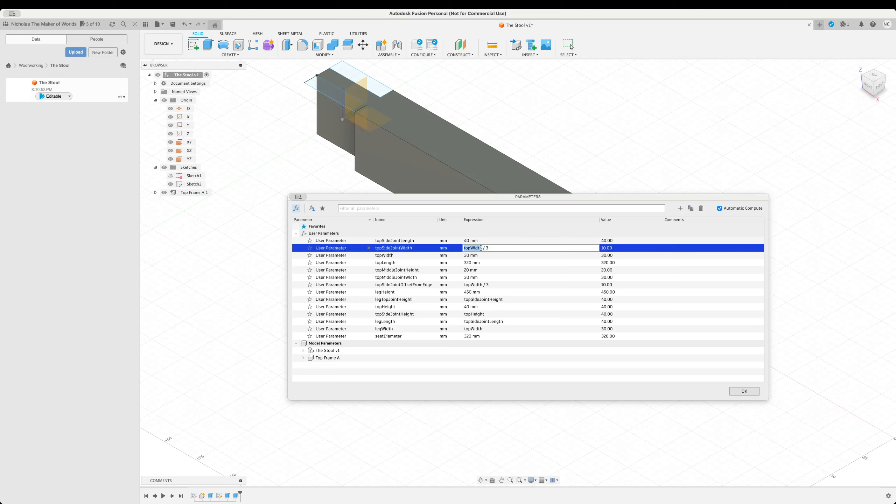
left_click(508, 250)
key("BackSpace")
type("2")
key("Return")
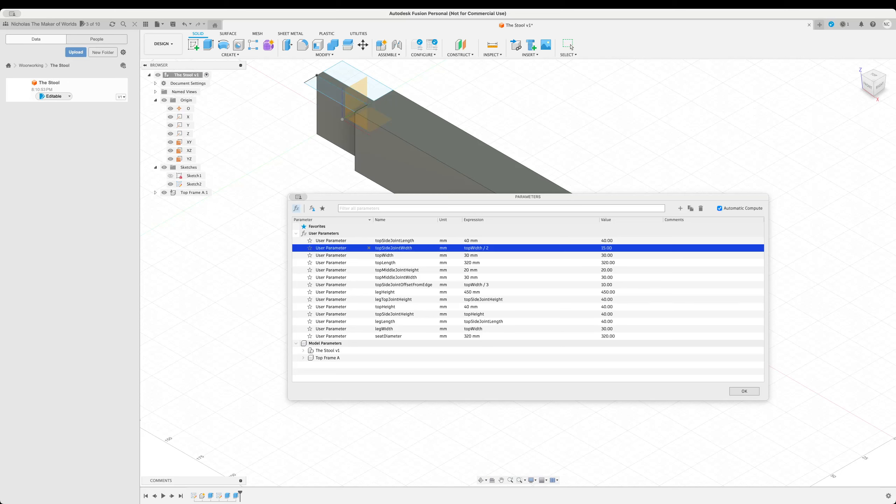
key("Return")
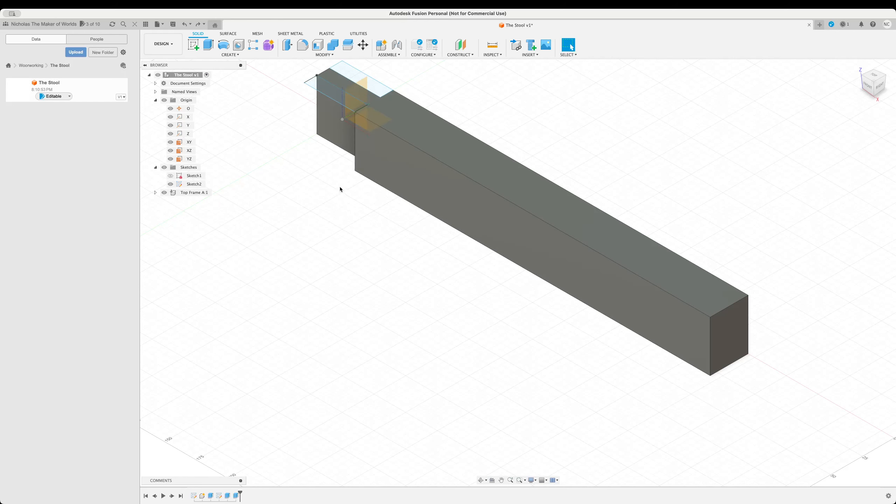
Reopen Sketch2 to inspect the width dimension of the notch rectangle away from the origin, and finish the sketch
left_click(350, 105)
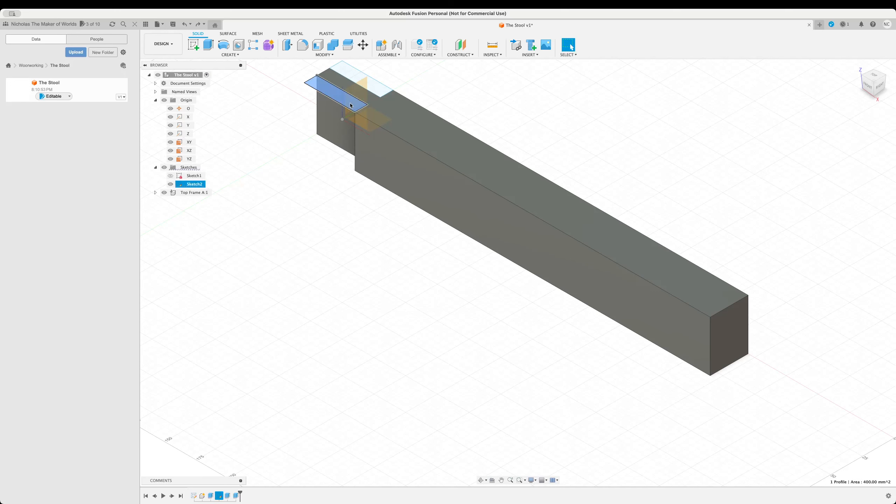
right_click(197, 182)
left_click(215, 206)
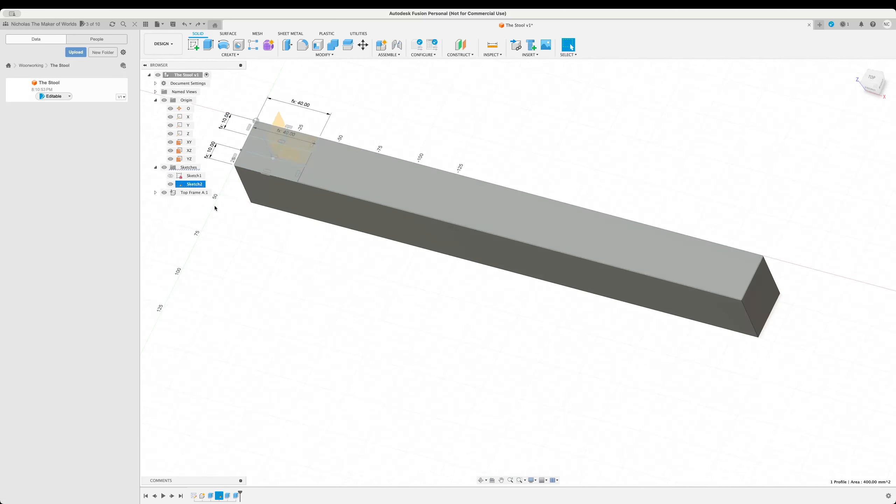
left_click(259, 273)
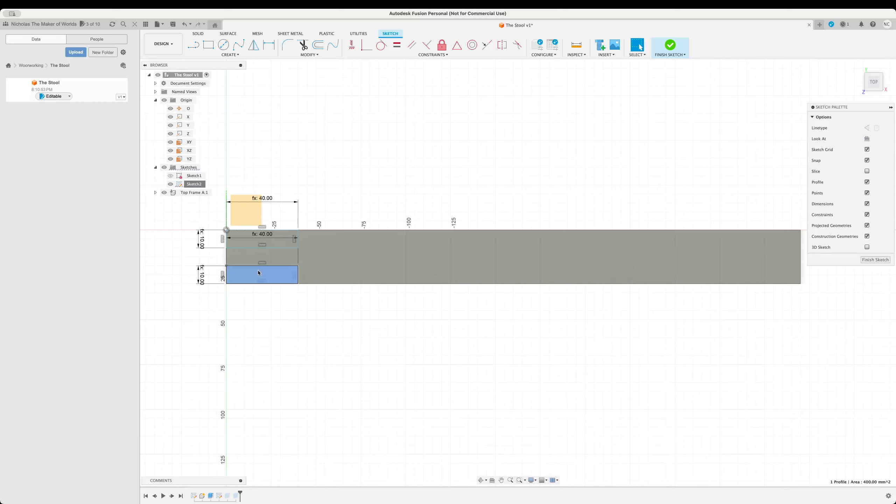
left_click(204, 281)
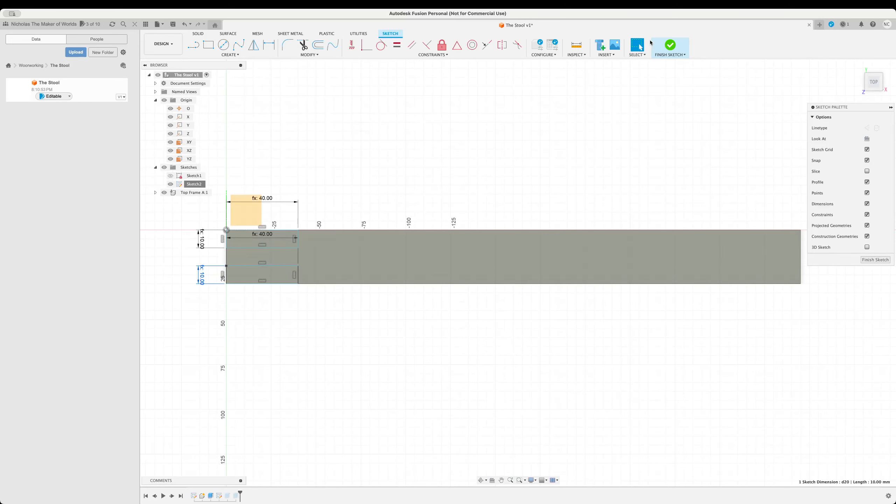
left_click(670, 44)
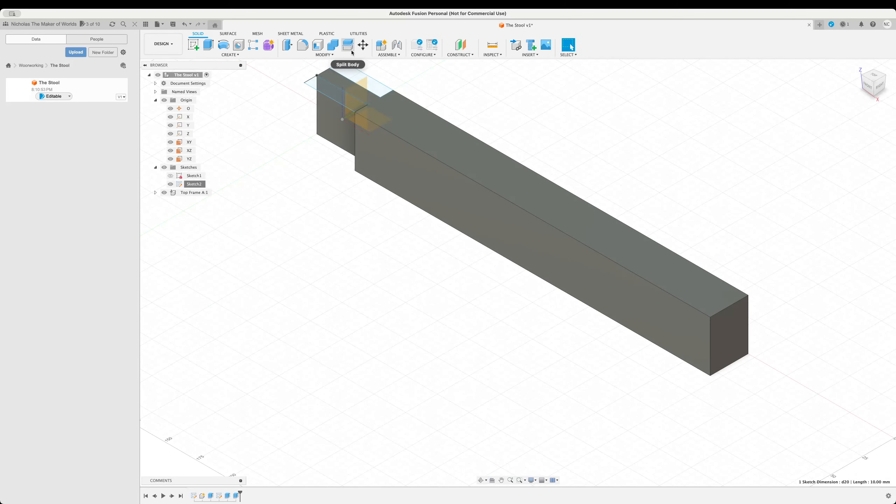
Set the user parameter topSideJointWidth to topWidth / 2 and accept the parameter change
left_click(324, 54)
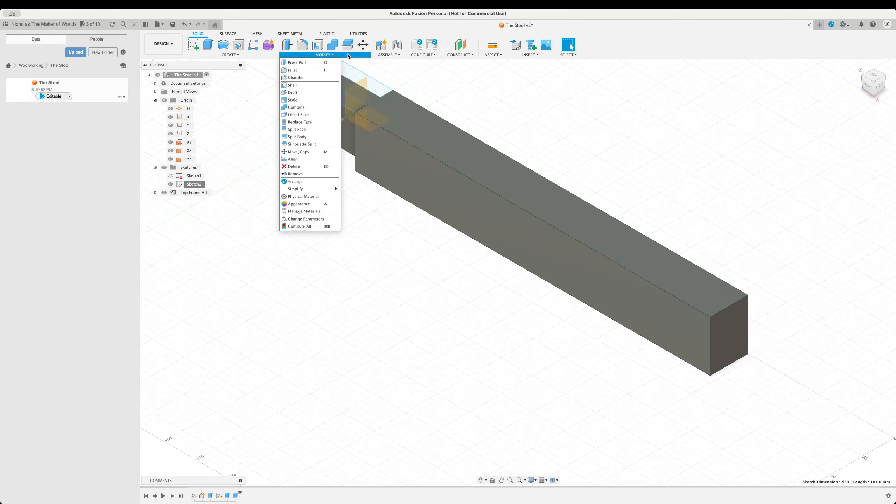
left_click(307, 219)
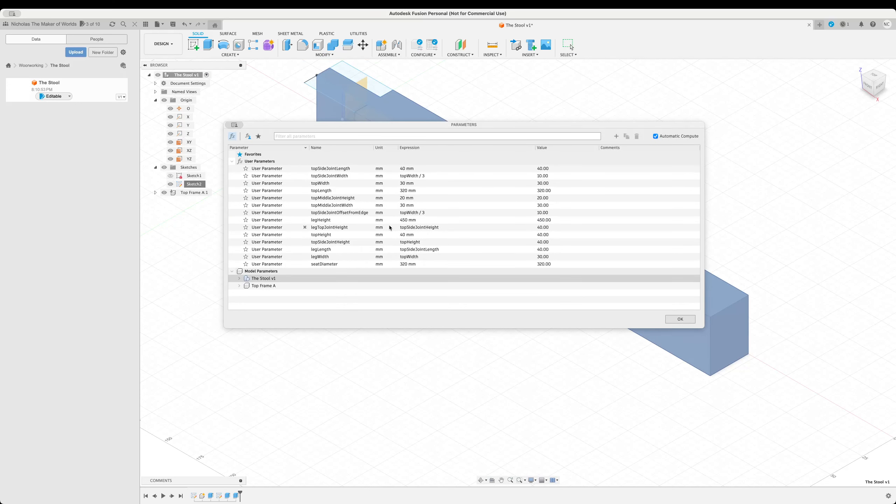
left_click(424, 176)
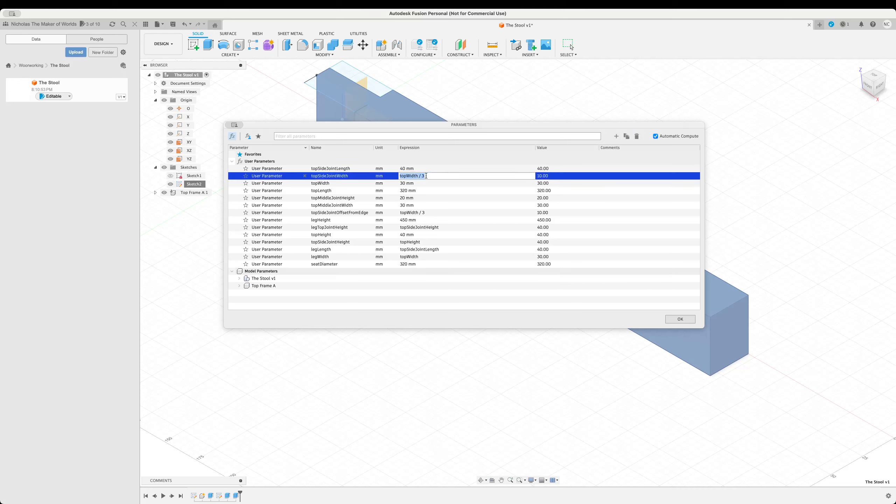
left_click(461, 175)
key("BackSpace")
type("2")
key("Return")
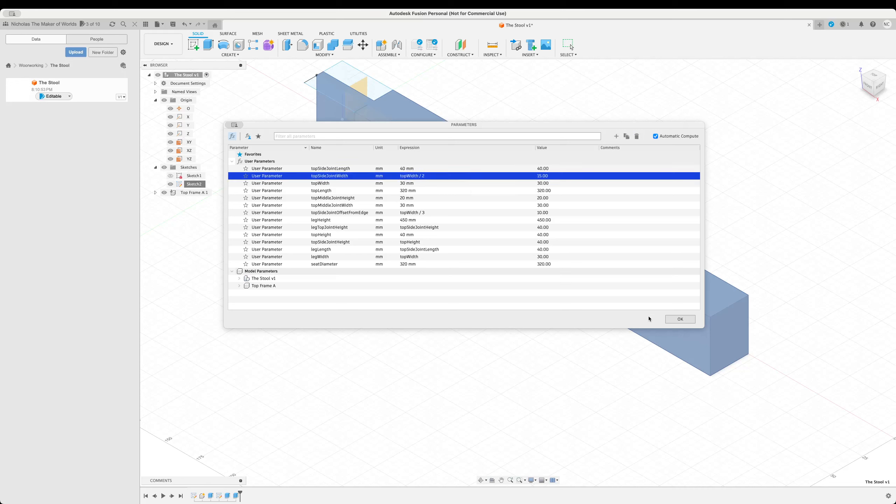
left_click(680, 320)
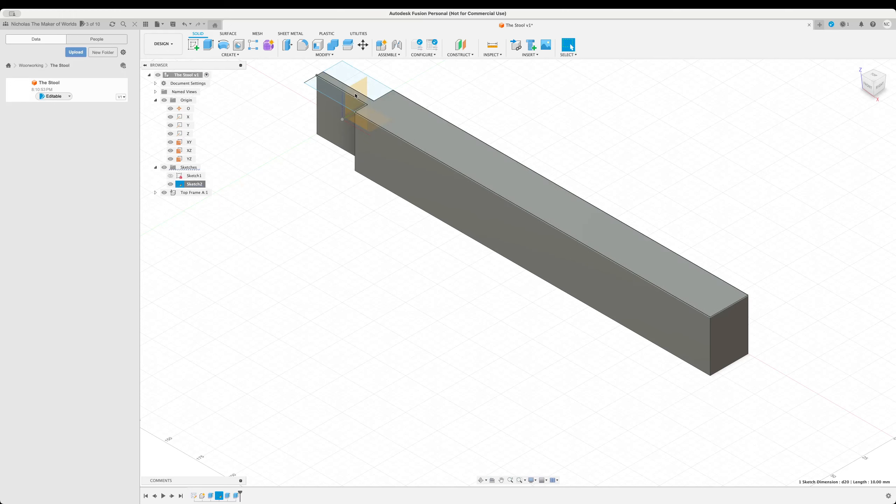
Edit Sketch2 so the origin-corner rectangle's width uses topSideJointOffsetFromEdge, and finish the sketch
right_click(190, 184)
left_click(207, 198)
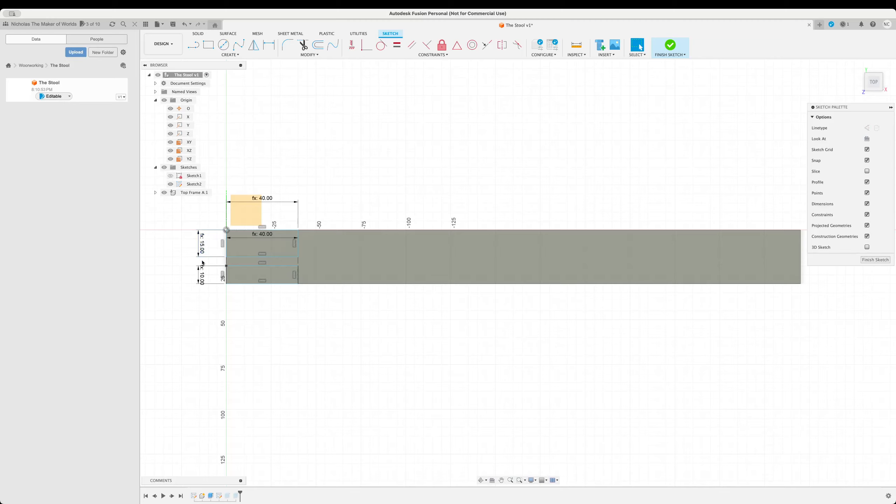
left_click(202, 279)
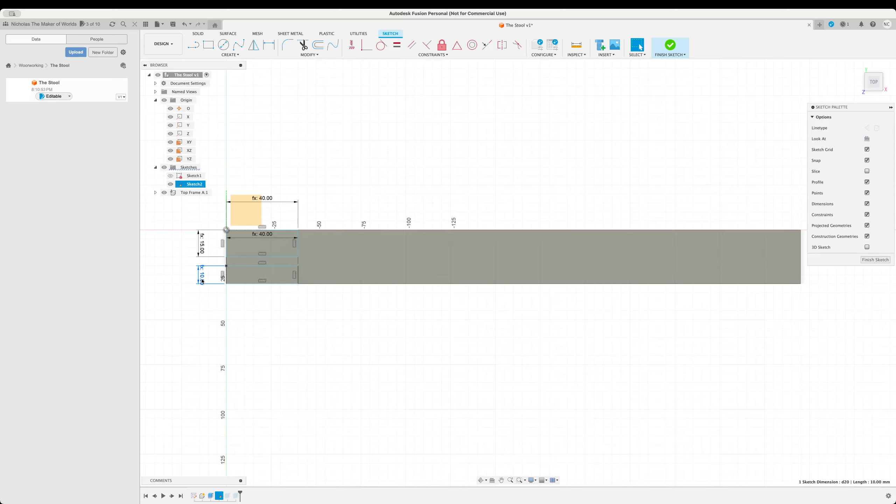
double_click(204, 246)
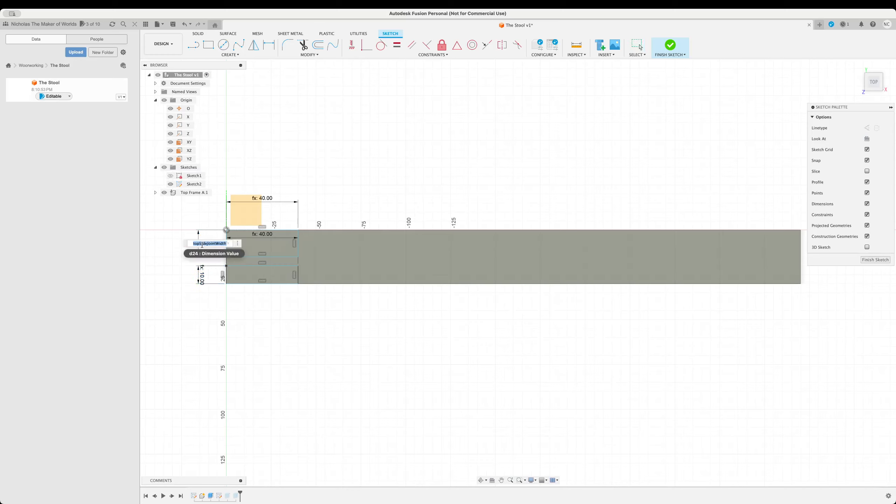
type("topSideJointW")
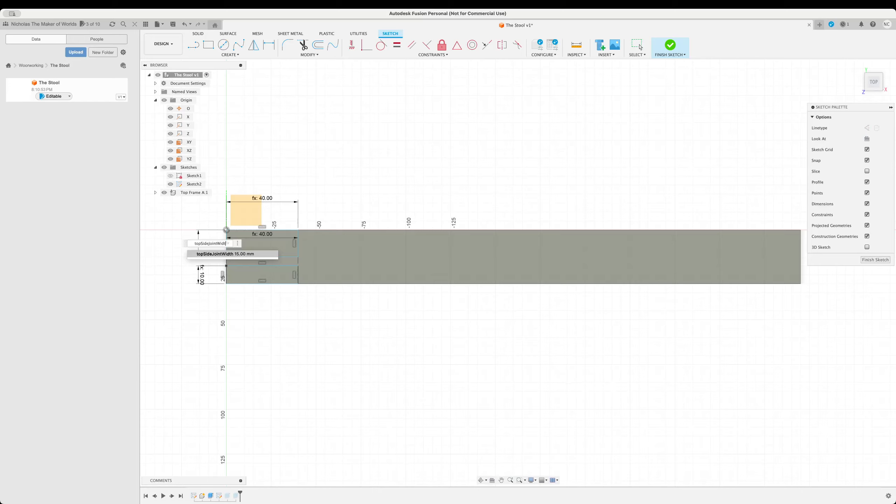
key("BackSpace")
key("Down")
key("Down")
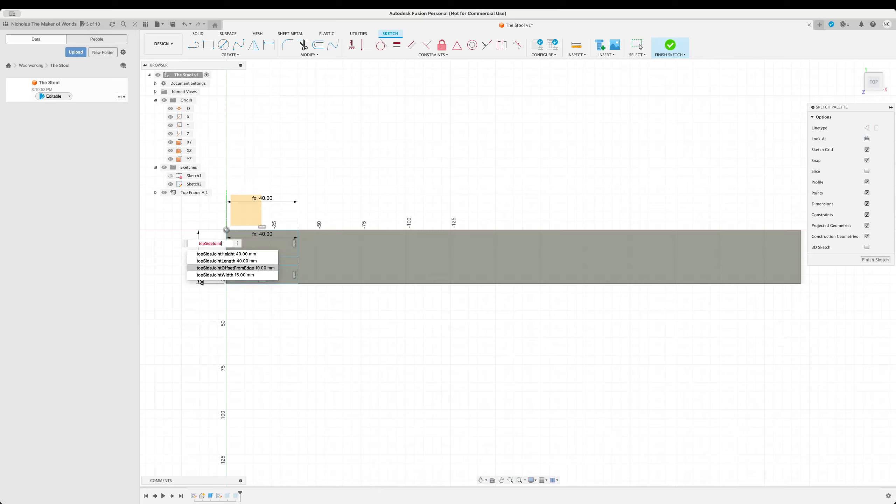
key("Return")
key("Return")
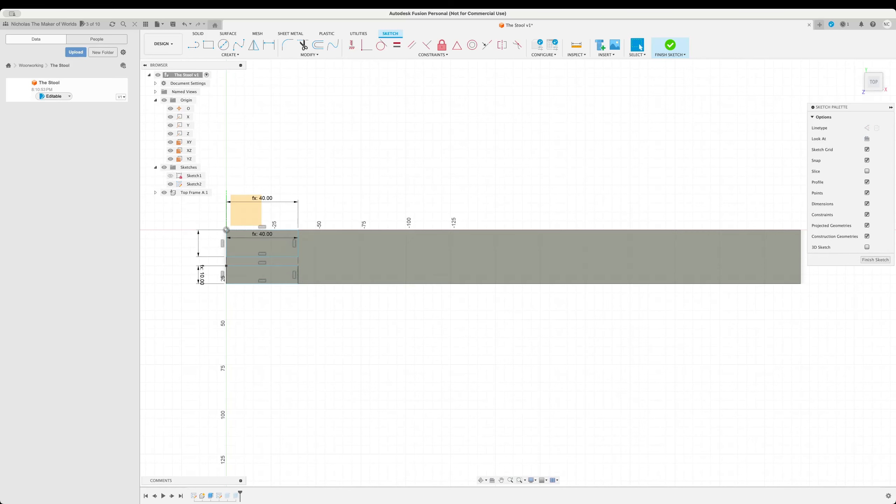
left_click(670, 46)
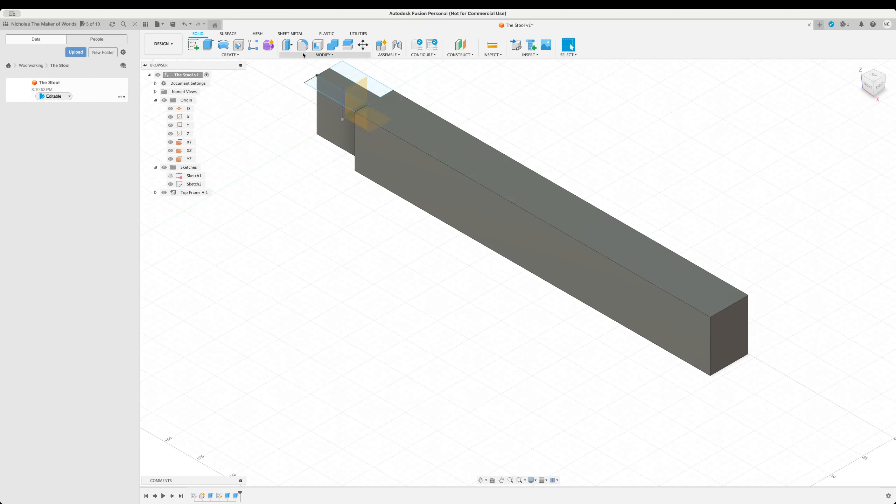
Try topSideJointOffsetFromEdge as the expression of the user parameter topSideJointWidth
left_click(351, 54)
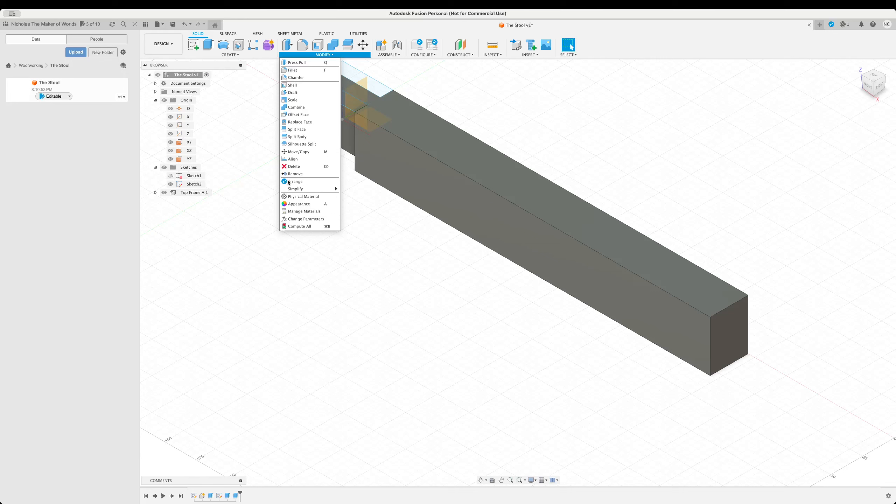
left_click(307, 218)
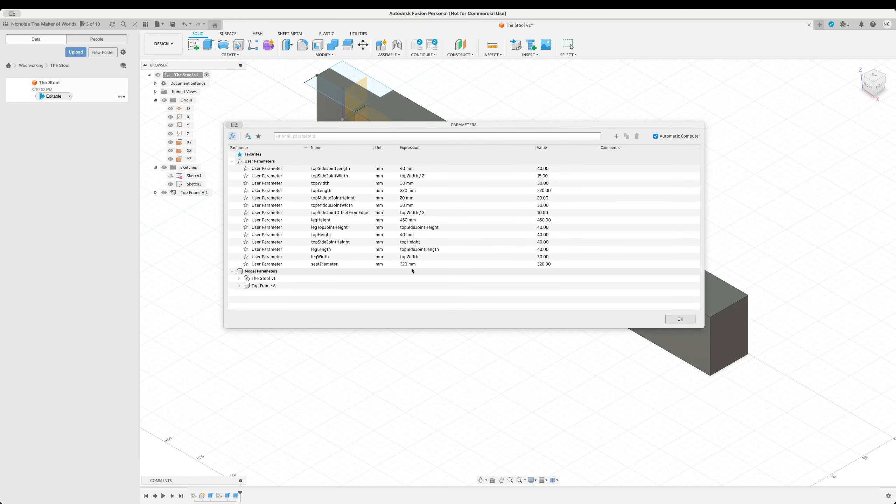
left_click(428, 175)
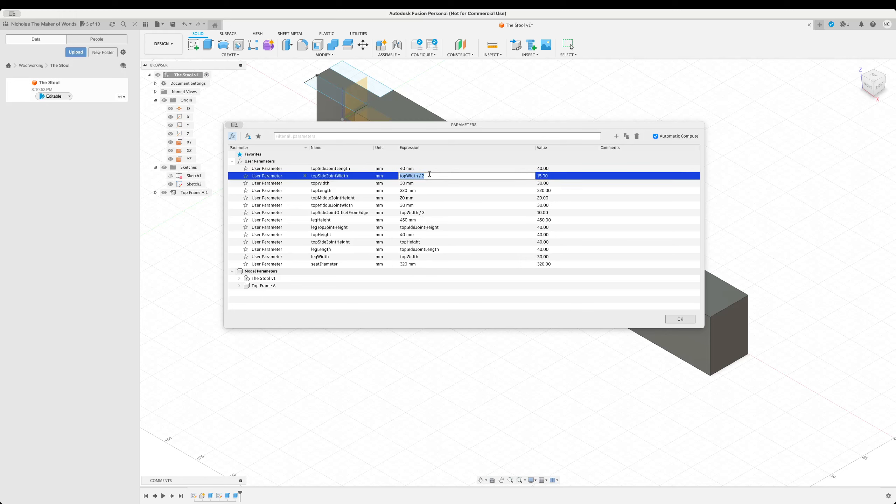
left_click(430, 174)
type("=3")
key("super+a")
type("top")
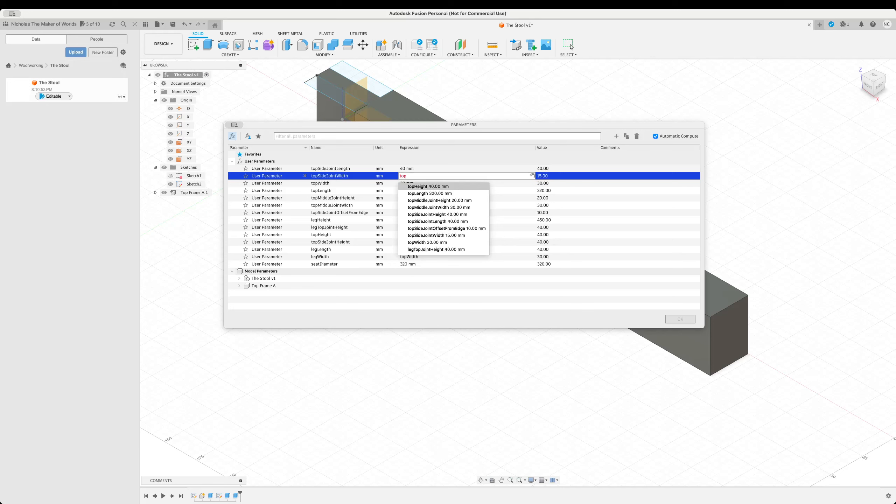
type("Side")
key("Down")
key("Down")
key("Return")
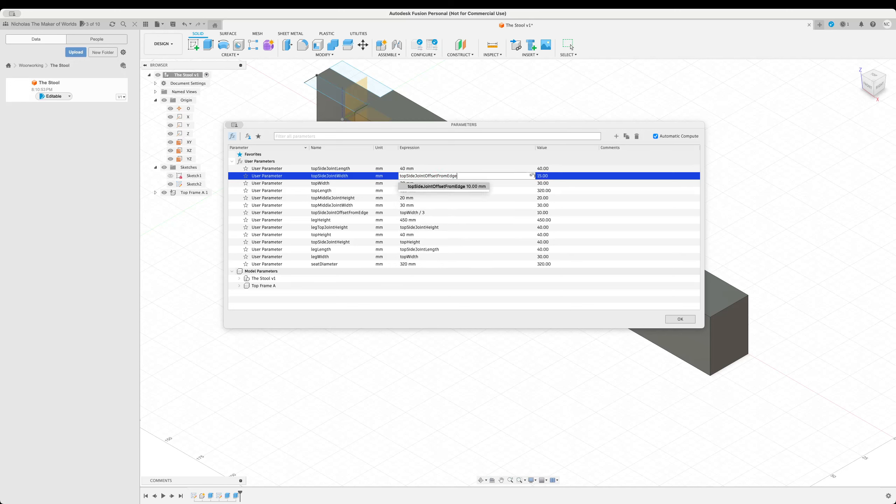
Replace the expression of the user parameter topSideJointWidth with topWidth / 3
key("ctrl+a")
key("BackSpace")
type("topWi")
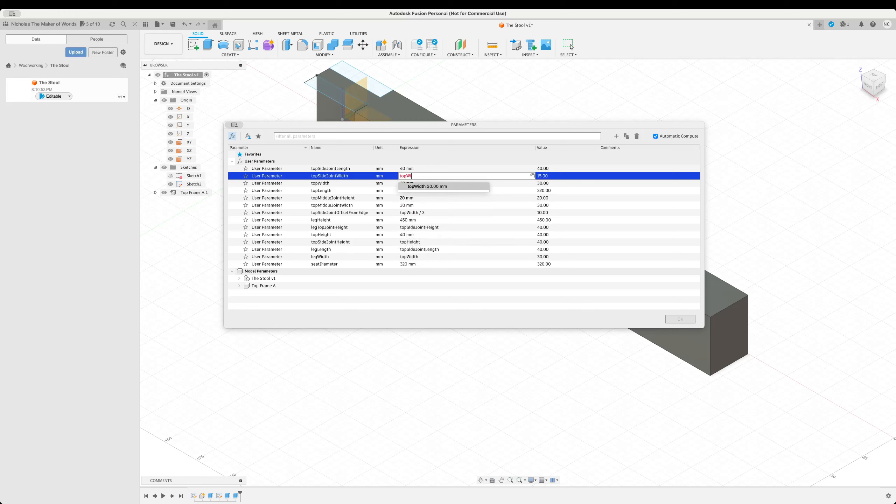
type("dth / 3")
key("Return")
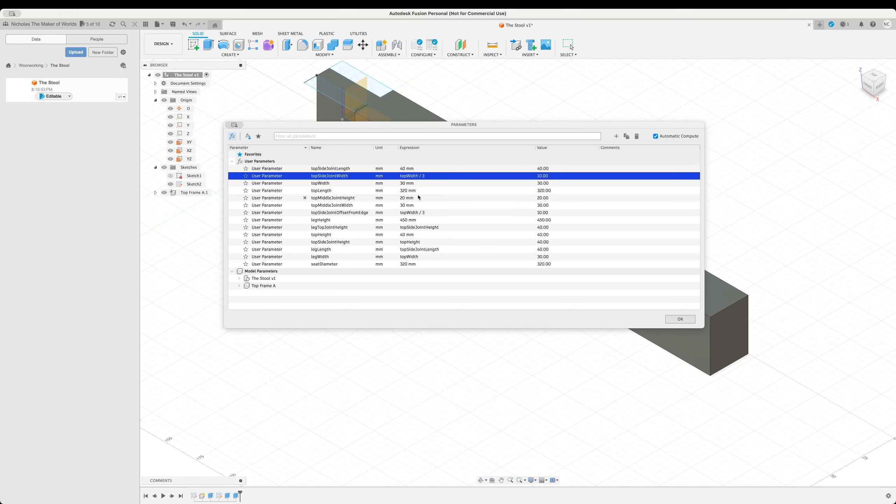
Set the user parameter topSideJointOffsetFromEdge to topSideJointWidth so the offset follows the joint width
left_click(436, 213)
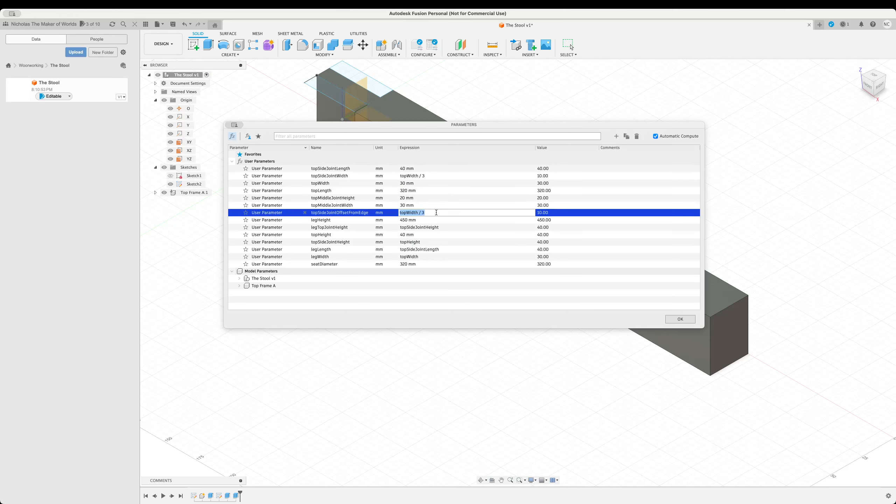
type("topsidejointwi")
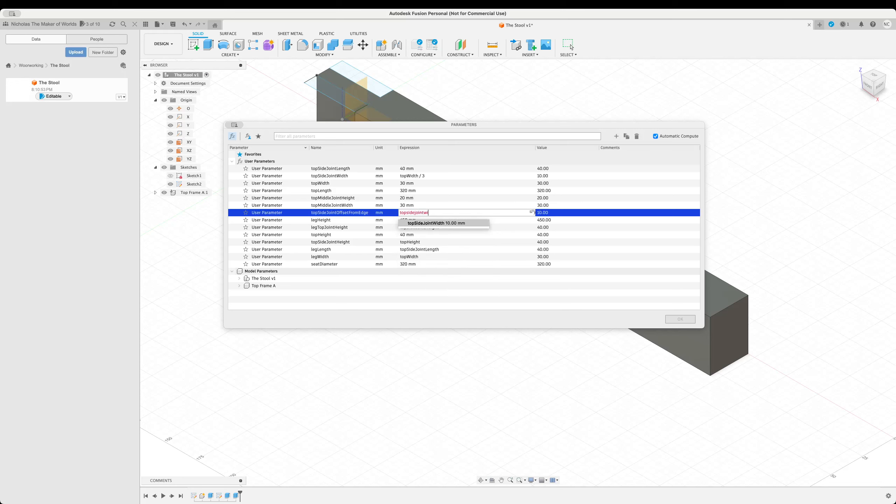
key("Return")
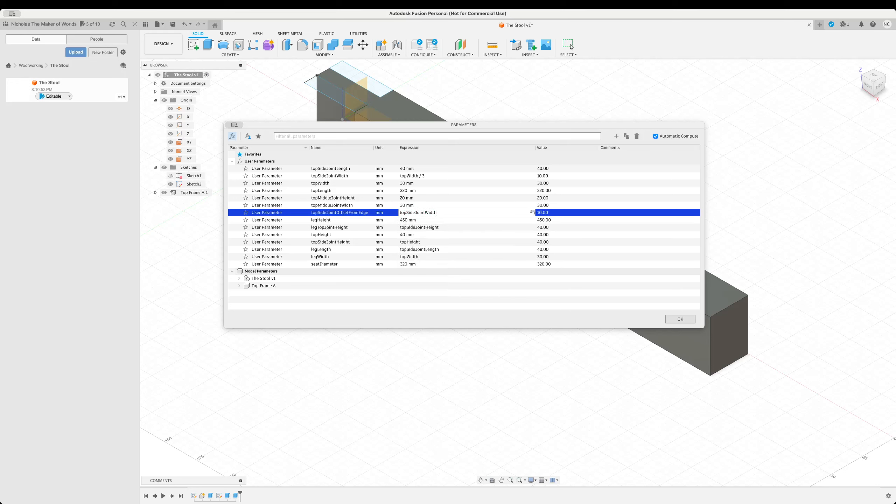
key("Return")
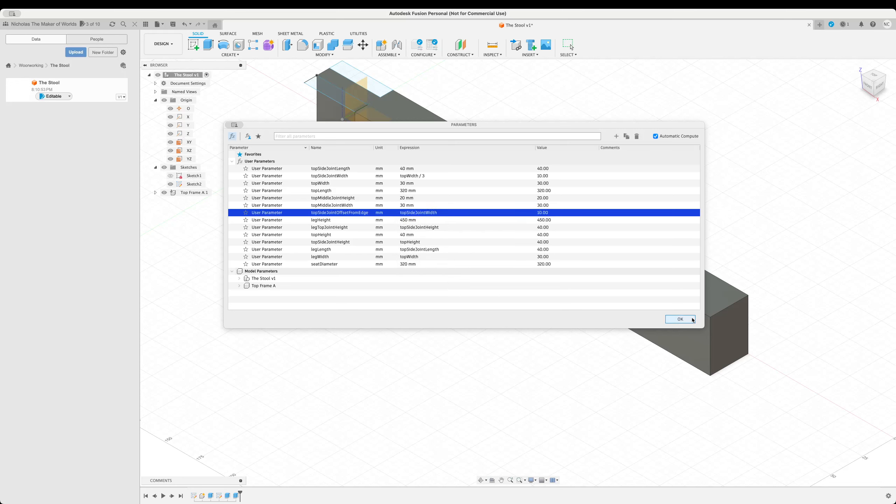
Try topWidth / 2 for topSideJointWidth, uncover the beam's joint end to check it, and accept the parameters
double_click(434, 176)
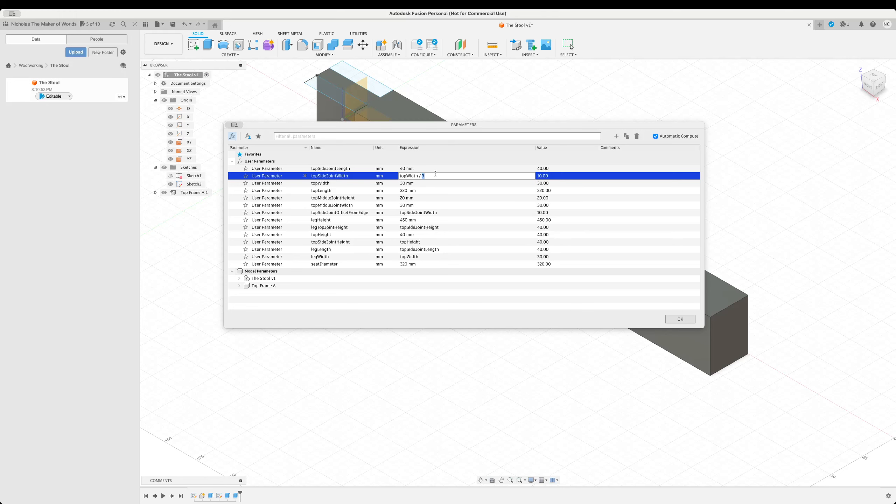
type("2")
key("Return")
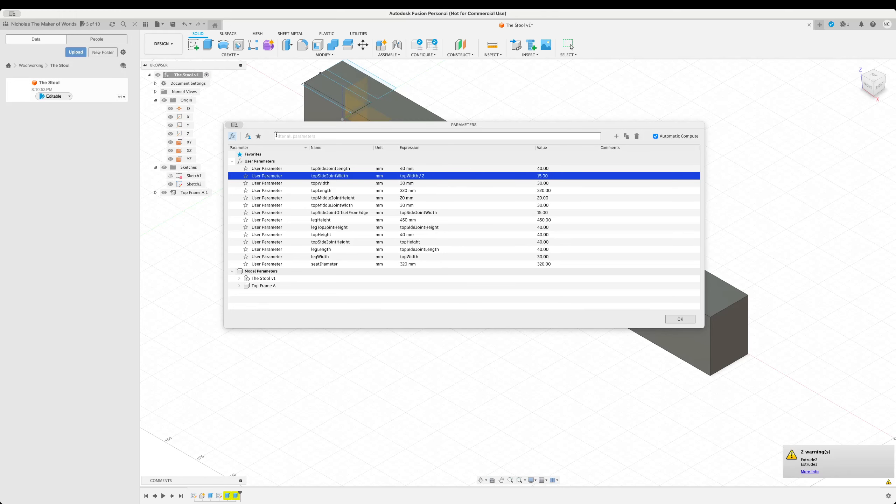
left_click_drag(388, 125, 386, 204)
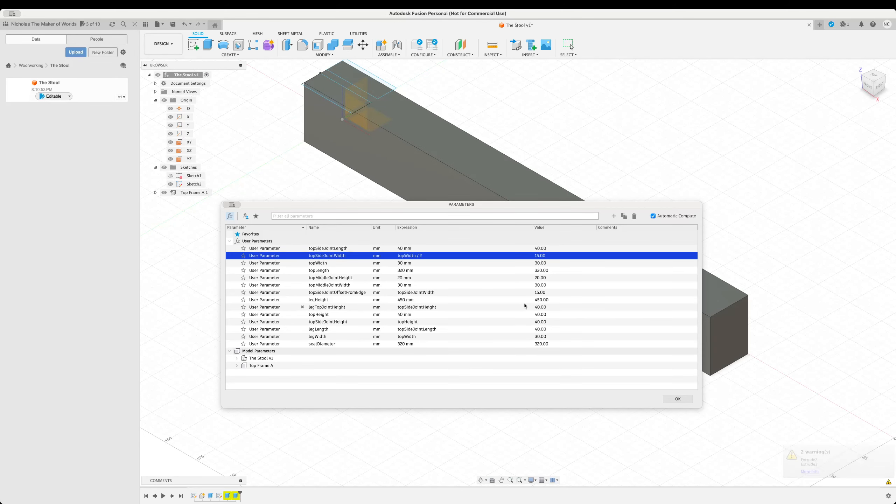
key("Return")
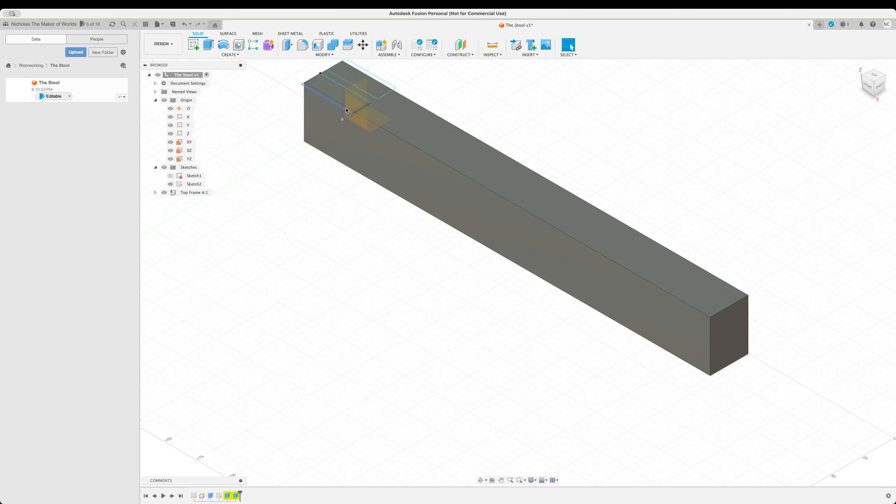
Set the user parameter topSideJointWidth back to topWidth / 3 and accept the parameter change
scroll(452, 107, "down", 3)
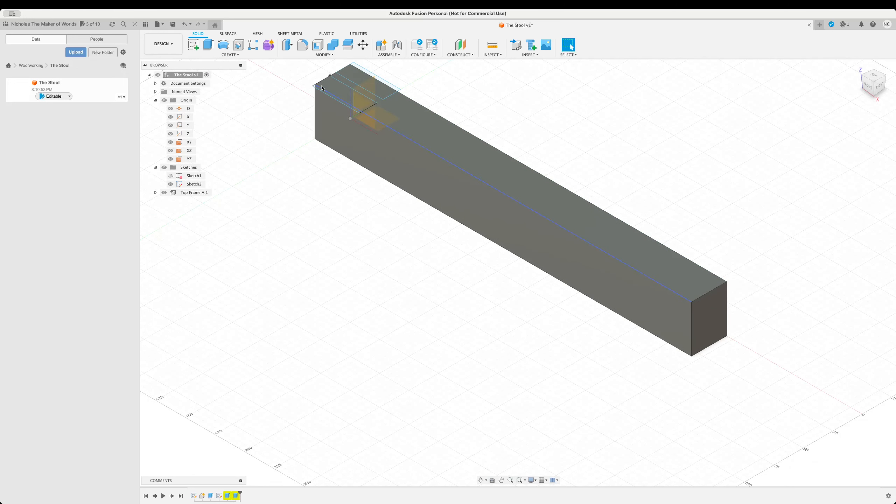
left_click(324, 55)
left_click(324, 55)
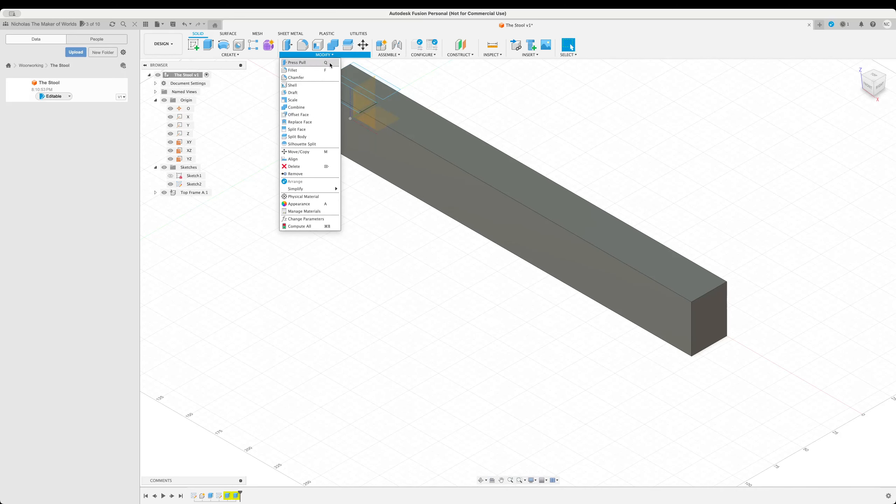
left_click(318, 219)
left_click(433, 175)
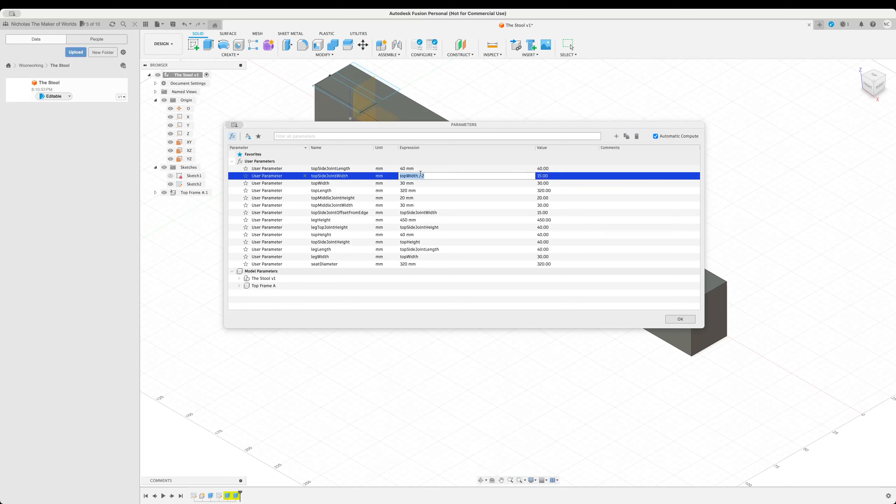
key("BackSpace")
type("3")
key("Return")
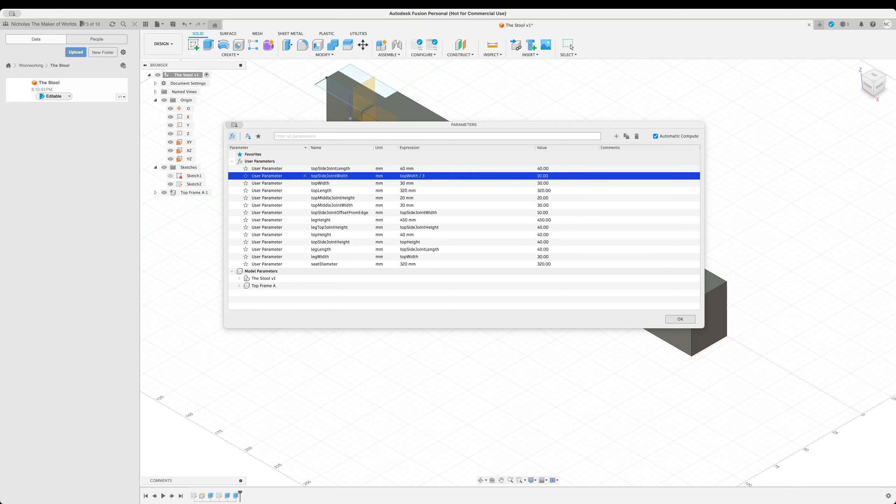
left_click(680, 318)
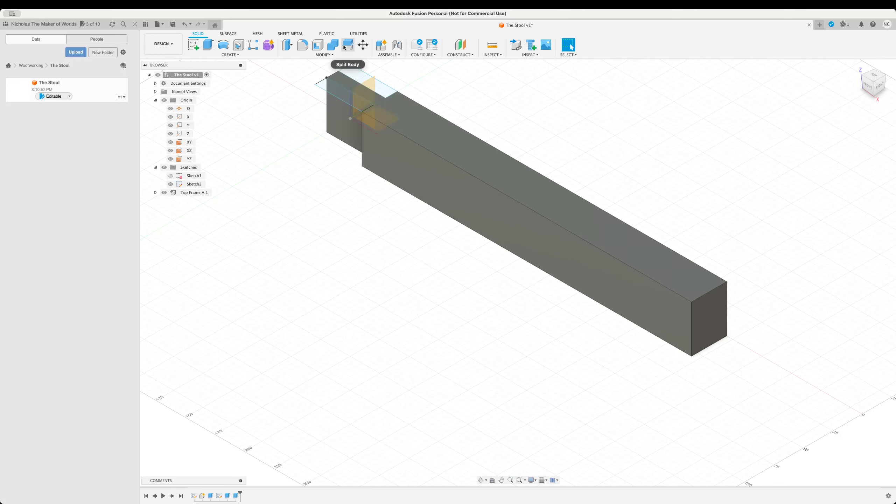
Open Sketch2 for editing and rename it as The Top
left_click(193, 48)
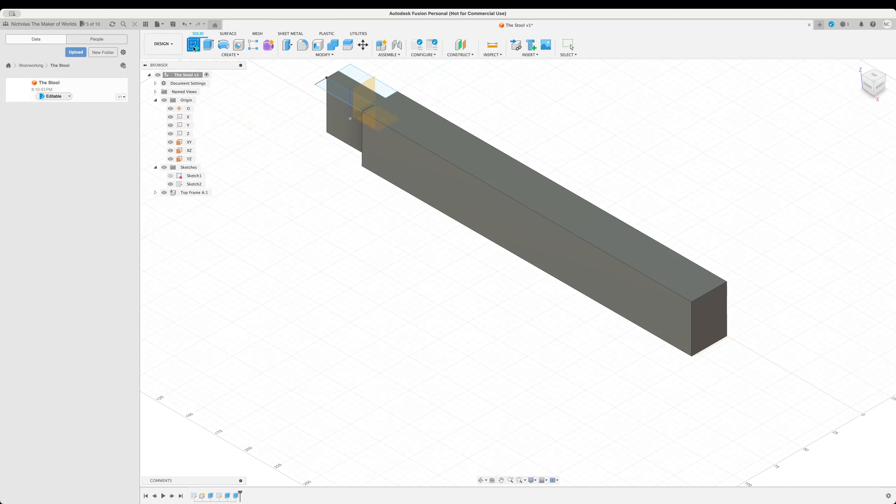
key("Escape")
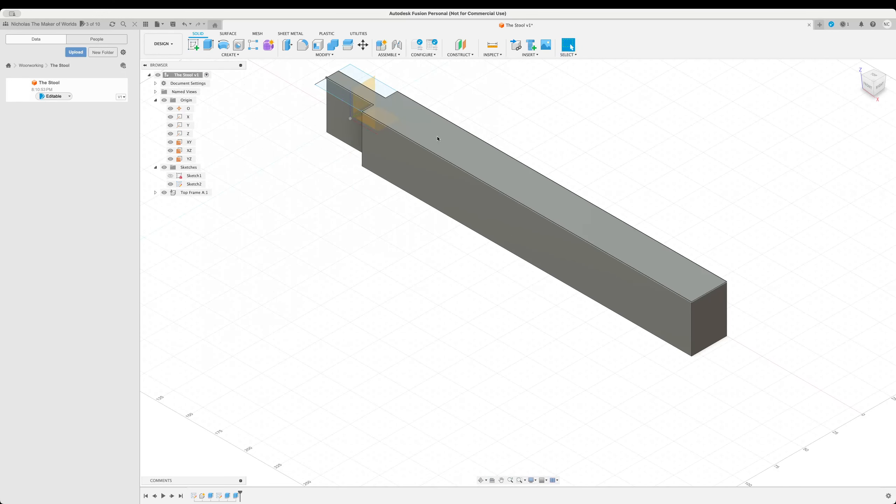
left_click(196, 185)
double_click(196, 185)
right_click(196, 185)
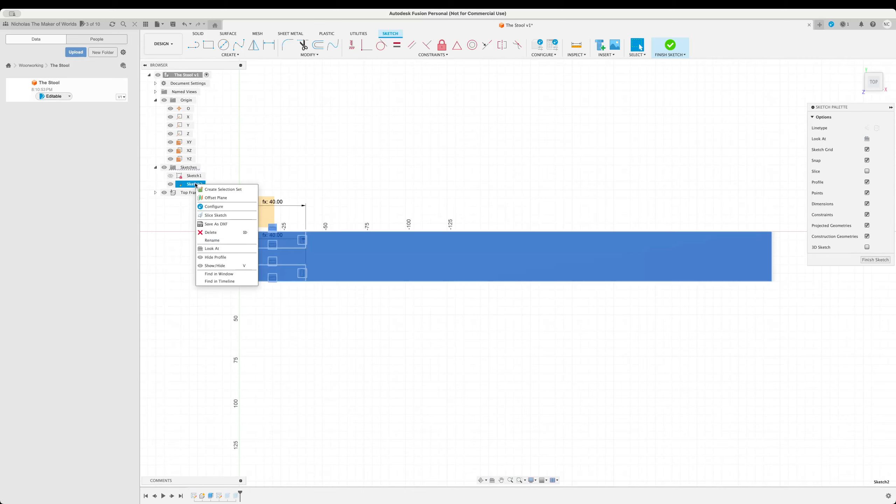
left_click(219, 241)
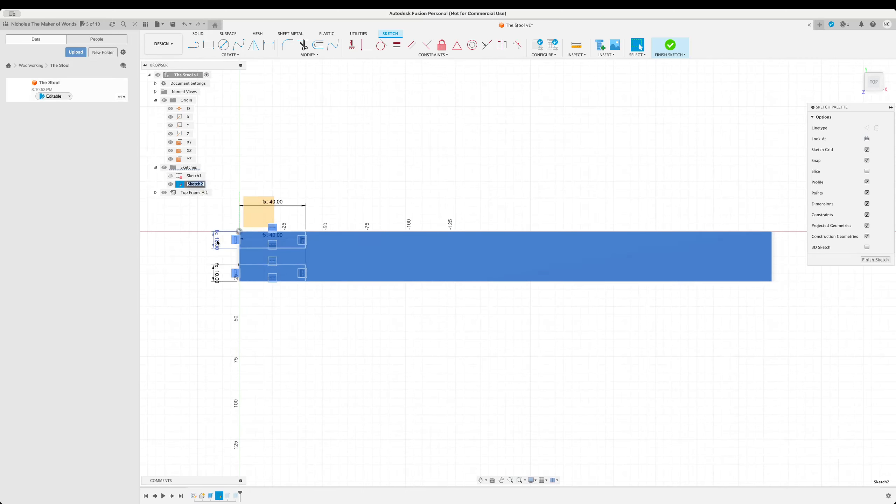
type("The Top")
key("Return")
Try repeating Paste on the origin-corner rectangle's profile, and undo the last two changes
left_click(287, 246)
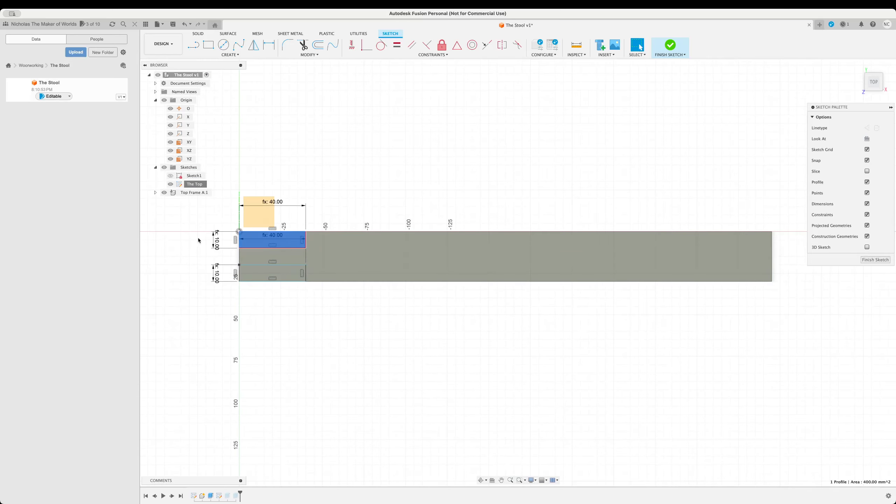
right_click(260, 240)
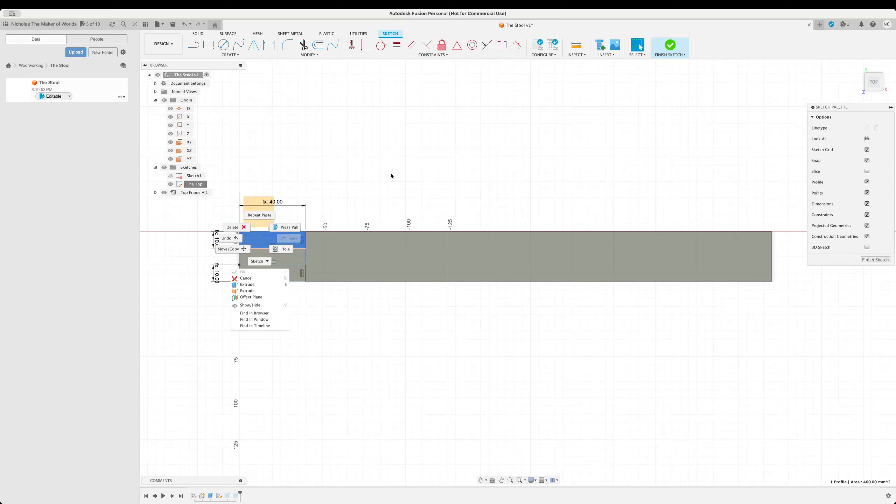
left_click(262, 214)
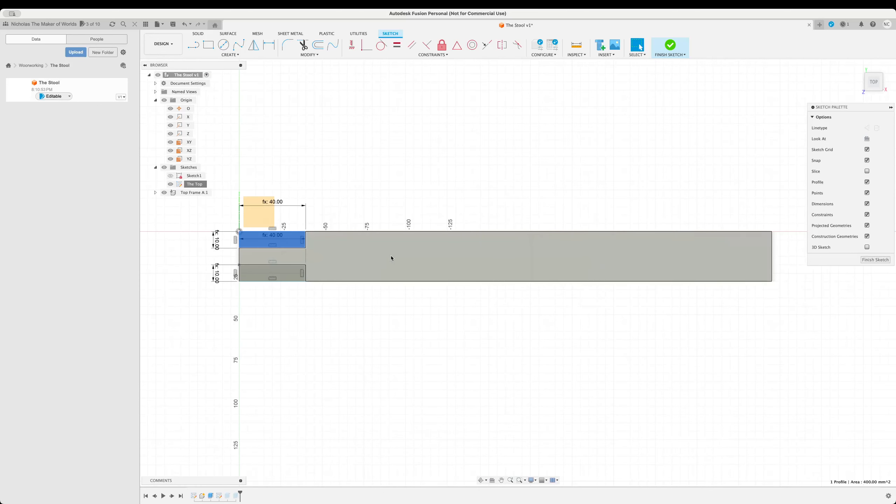
key("super+z")
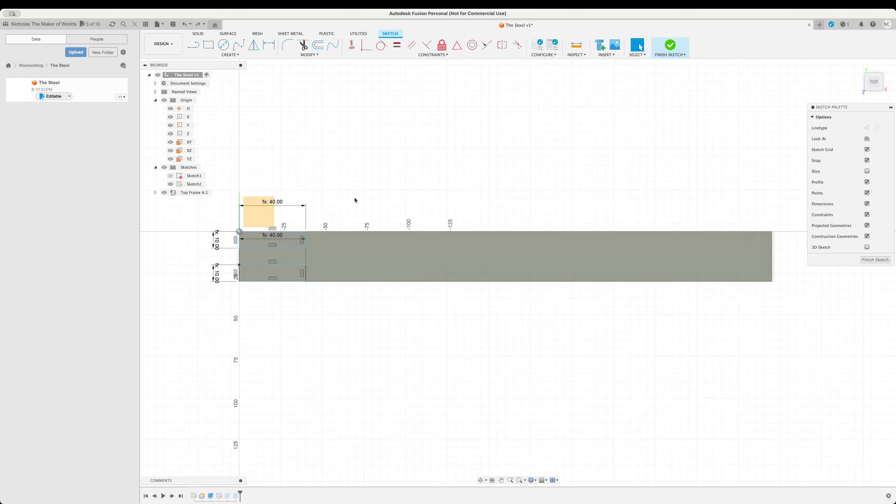
key("super+z")
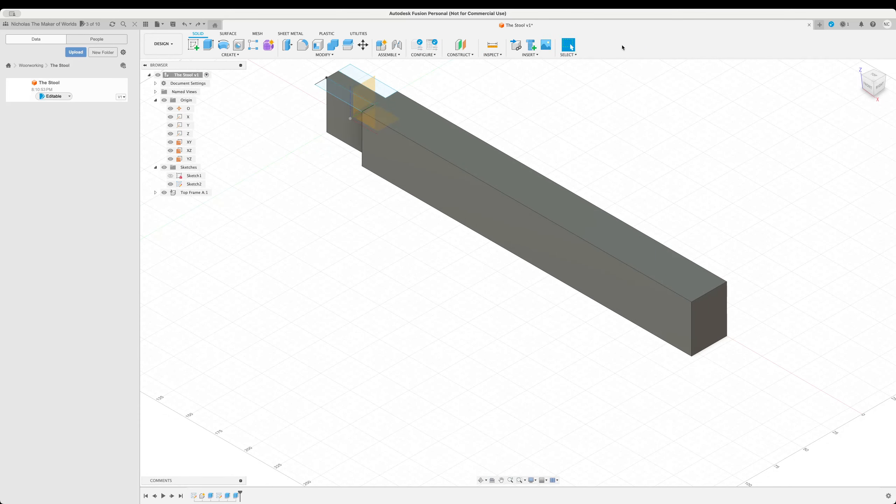
In The Top sketch, draw a rectangle from the beam's far-end corner level with the origin, sized topSideJointLength by topSideJointWidth
right_click(188, 183)
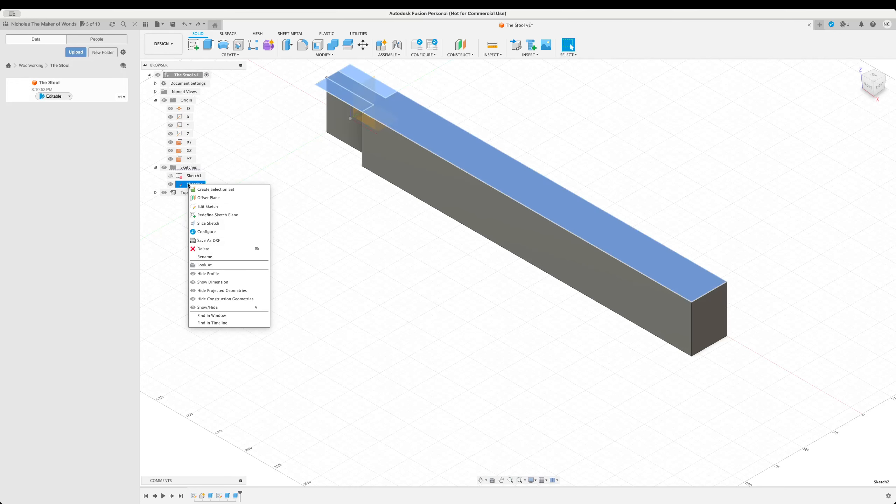
left_click(197, 207)
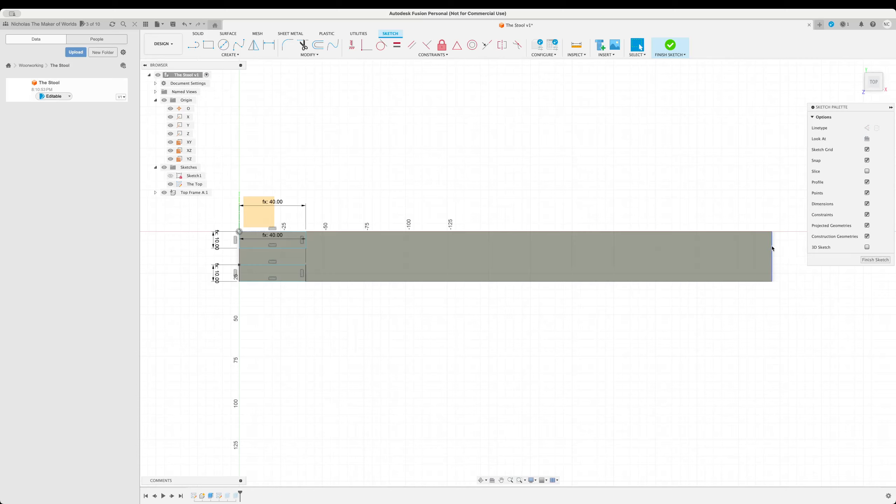
key("r")
left_click(771, 233)
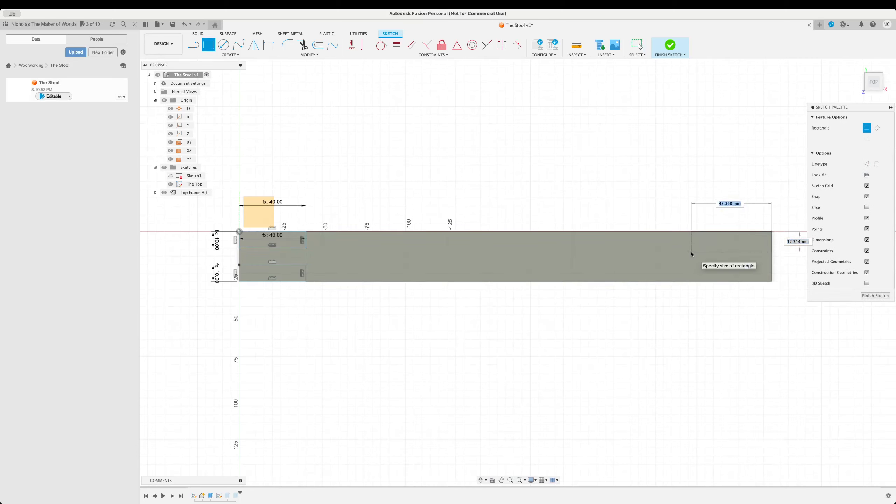
type("top")
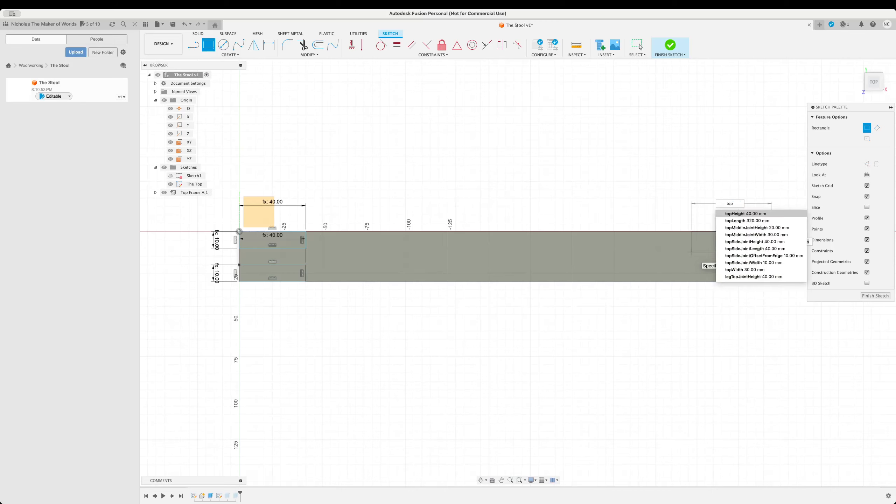
type("sidejoint")
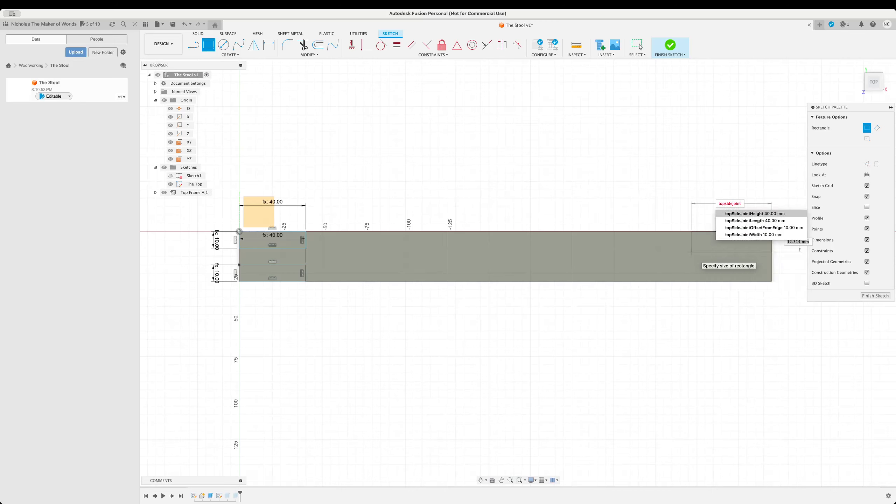
type("Length")
key("Return")
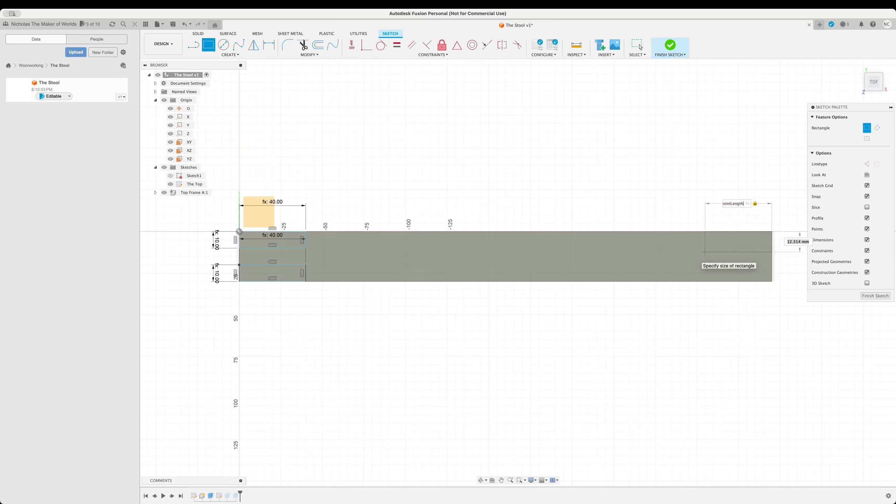
key("Tab")
type("topsidejoint")
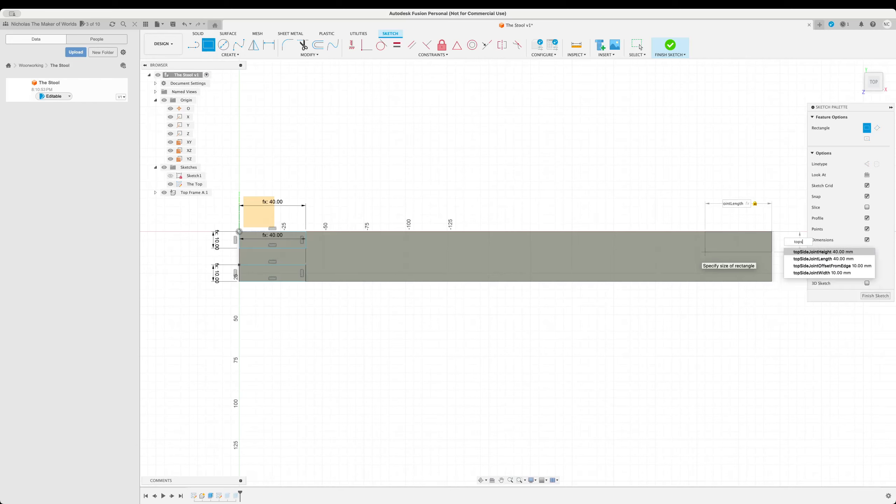
key("Down")
key("Down")
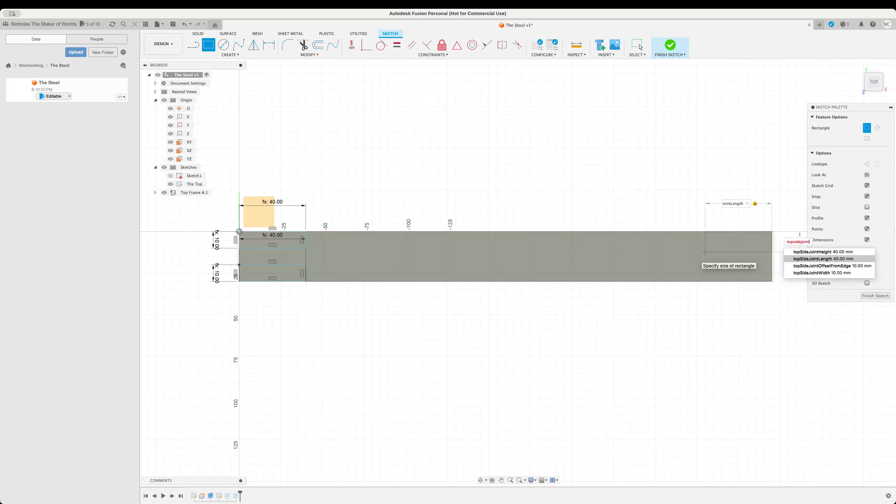
key("Return")
key("Return")
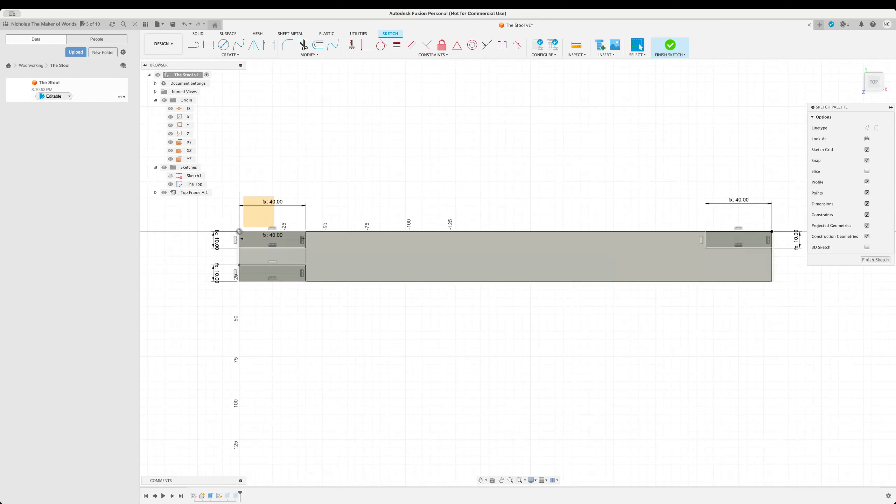
Draw a matching topSideJointLength by topSideJointWidth rectangle from the beam's other far-end corner, and finish the sketch
key("r")
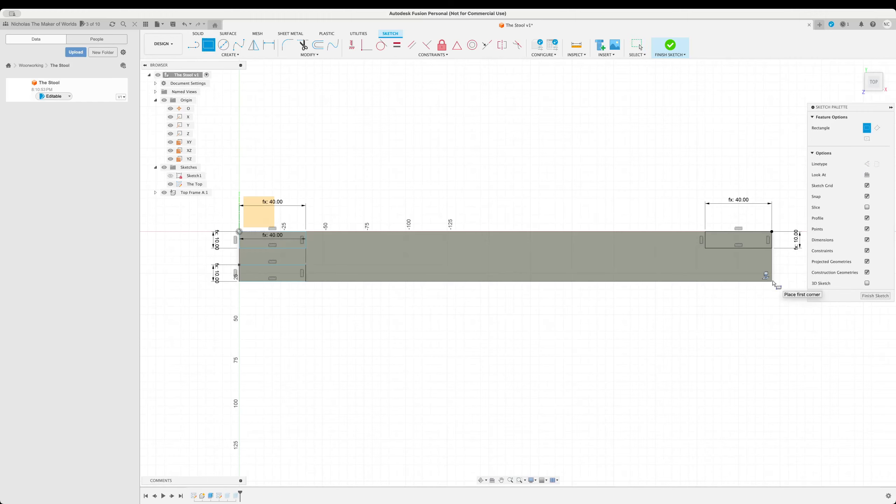
left_click(771, 282)
key("Tab")
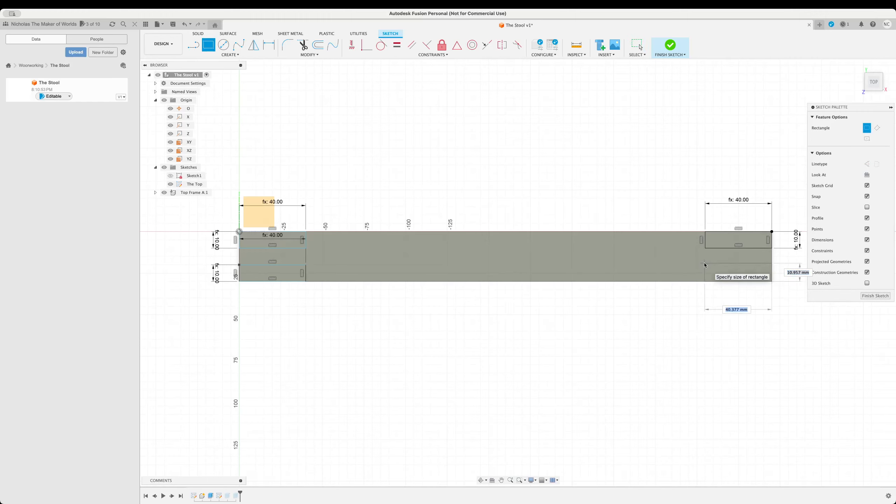
type("topsidejio")
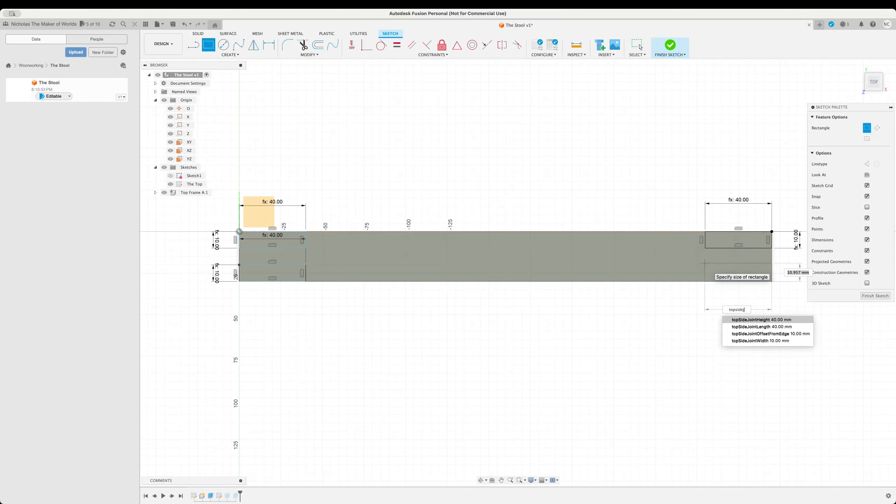
key("BackSpace")
key("BackSpace")
type("ointle")
key("Return")
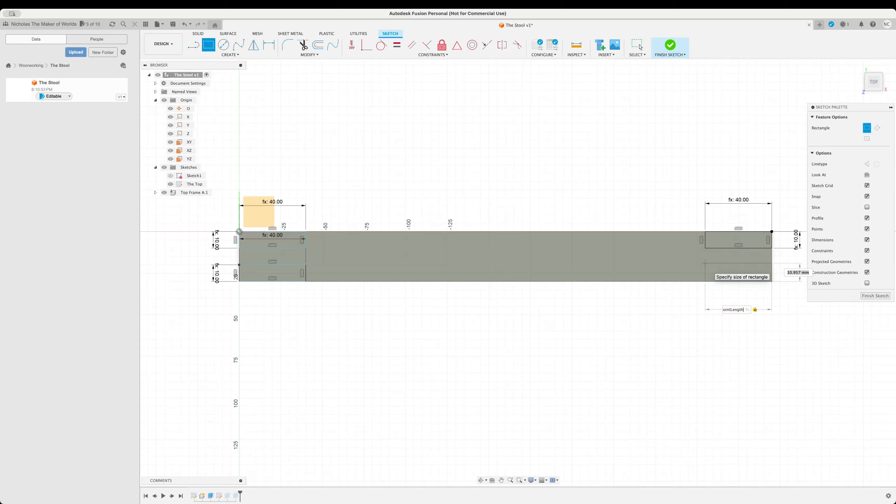
key("Tab")
type("topsidejoin")
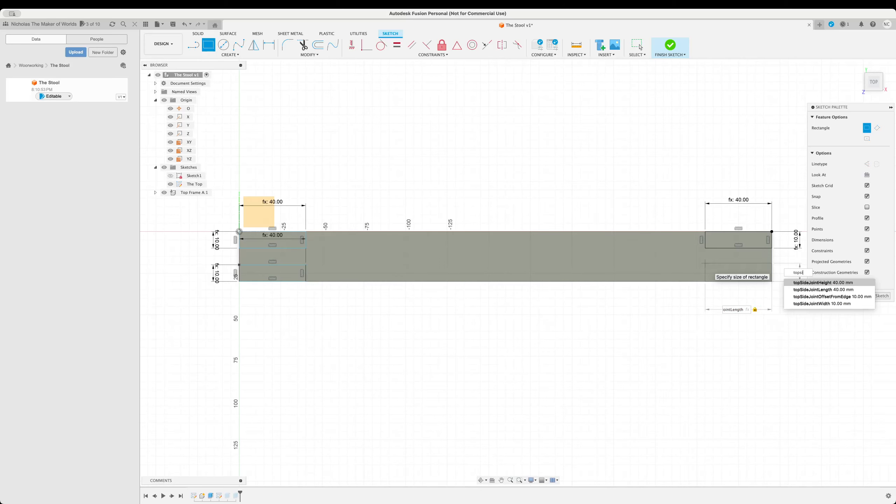
key("Down")
key("Down")
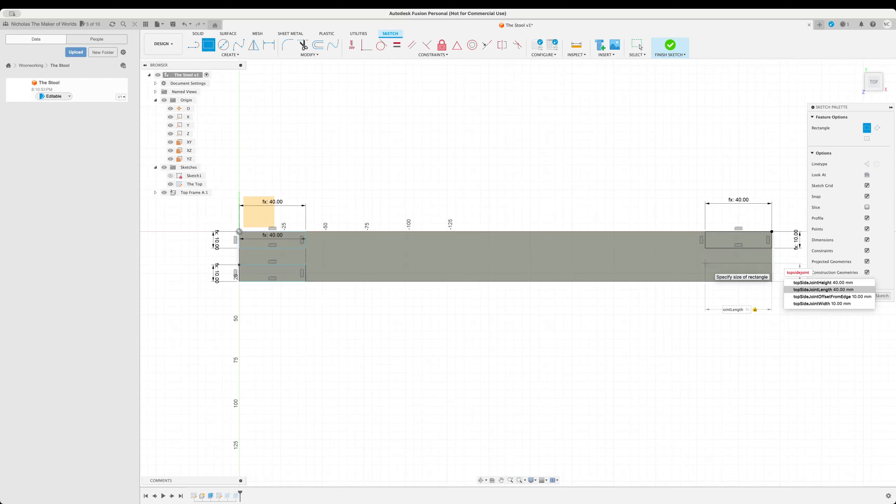
key("Return")
key("Return")
key("Escape")
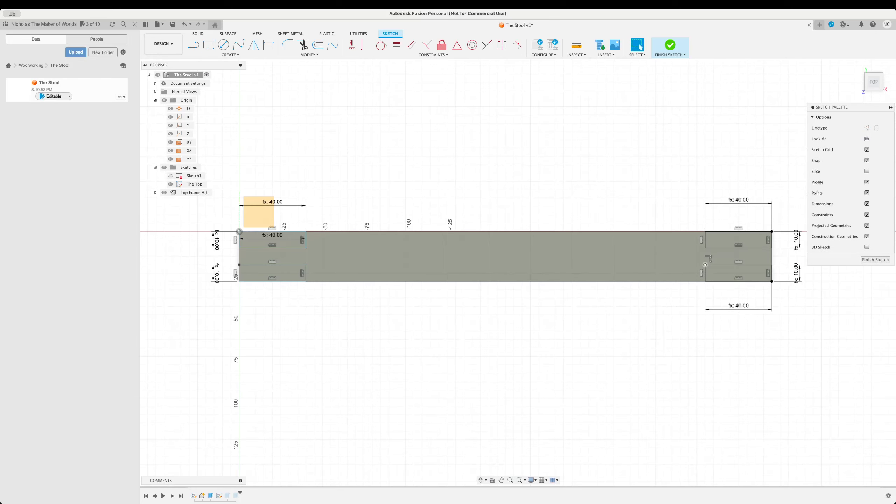
left_click(675, 46)
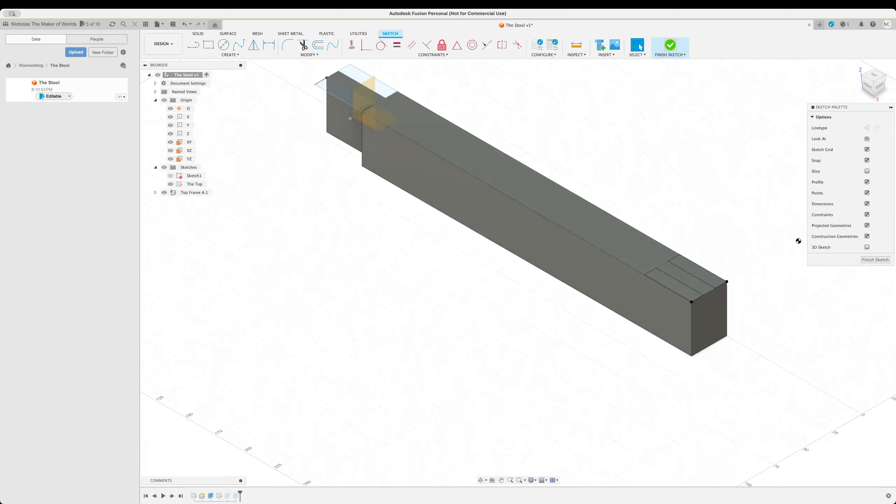
Extrude the far-end joint rectangle along the beam's front edge by -topHeight as a cut
left_click(670, 286)
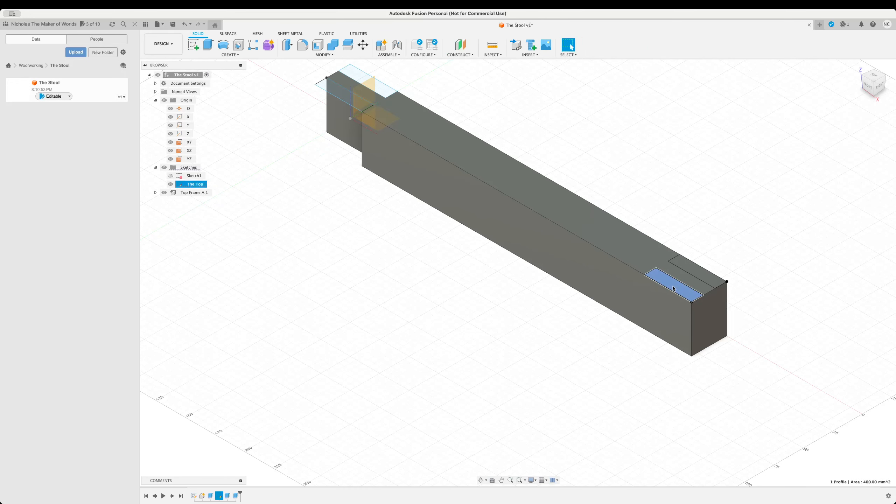
left_click(209, 44)
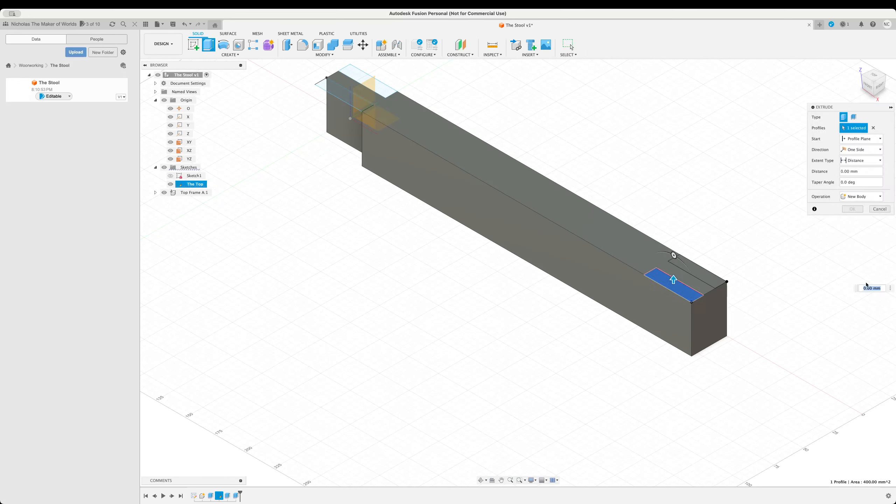
double_click(865, 171)
triple_click(864, 172)
type("-topheight")
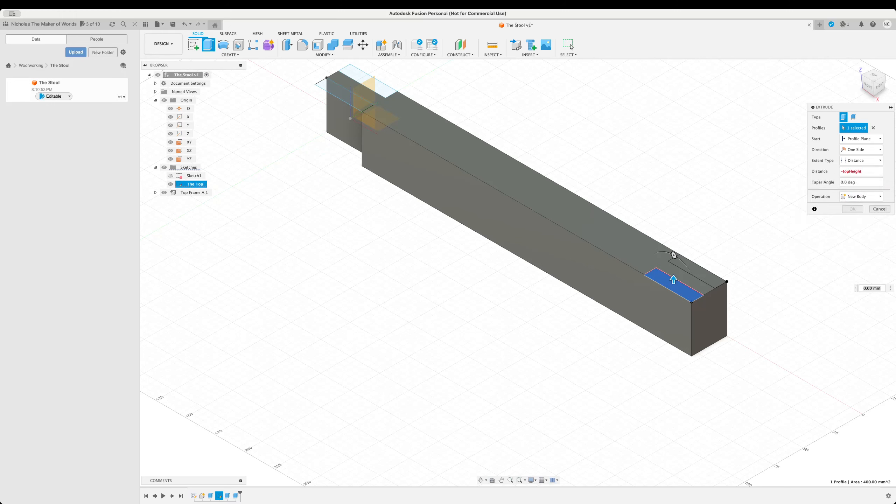
left_click(835, 181)
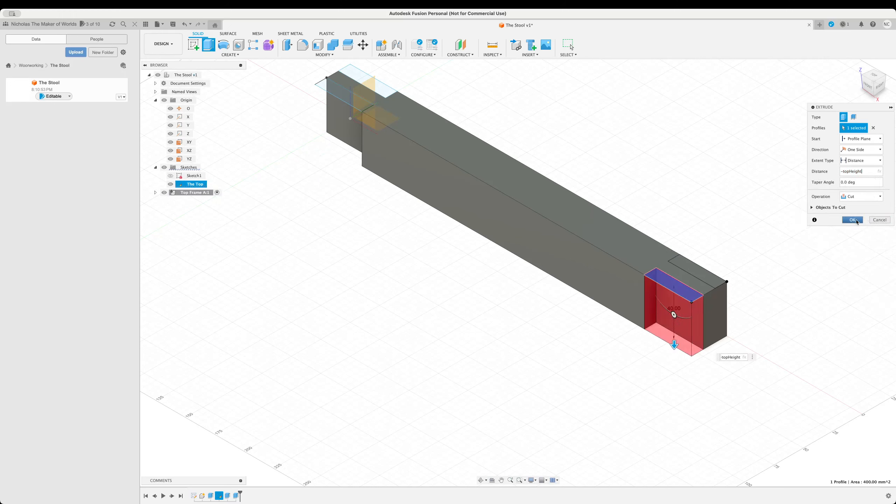
left_click(853, 220)
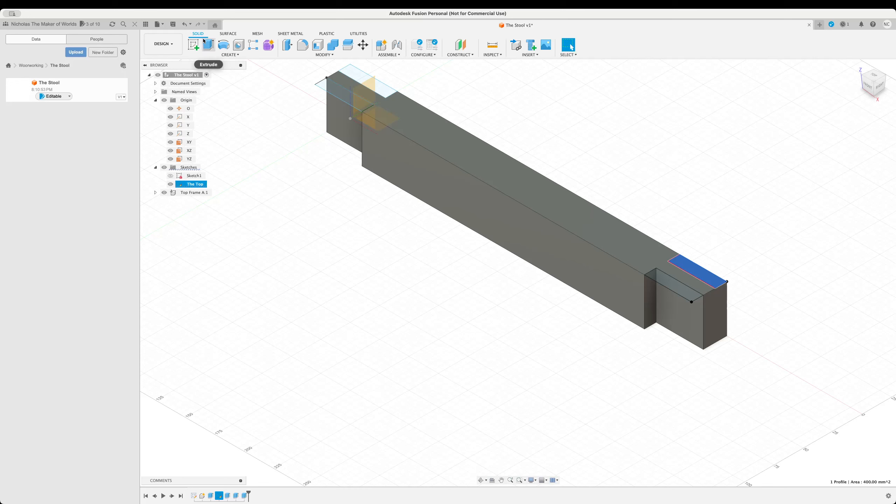
Cut the remaining far-end joint rectangle along the beam's back edge with an extrusion of -topHeight
left_click(209, 44)
double_click(869, 171)
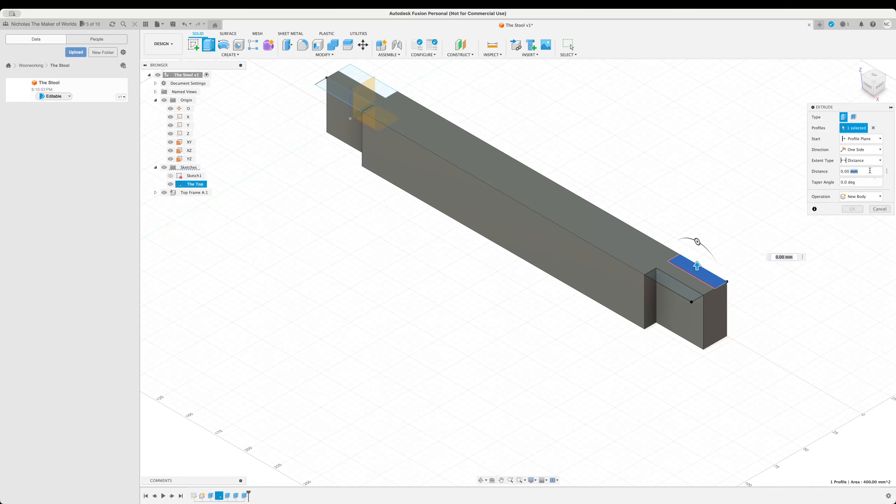
triple_click(869, 171)
type("-topHeight")
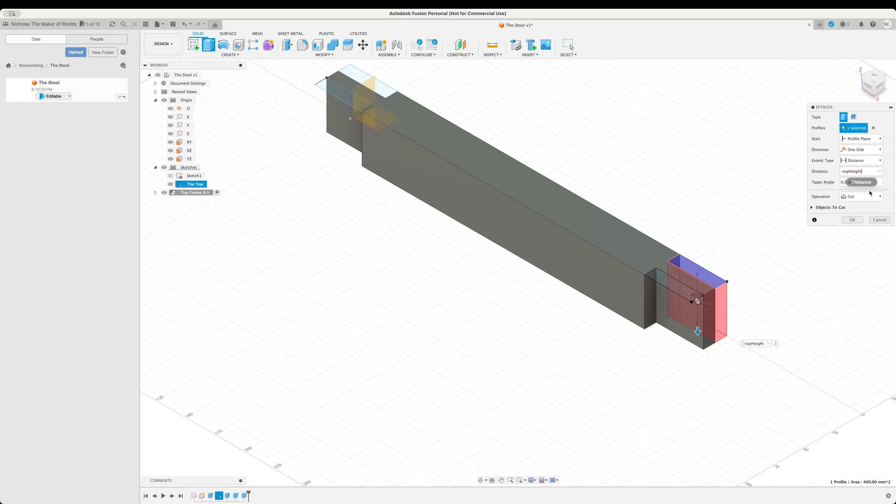
left_click(857, 218)
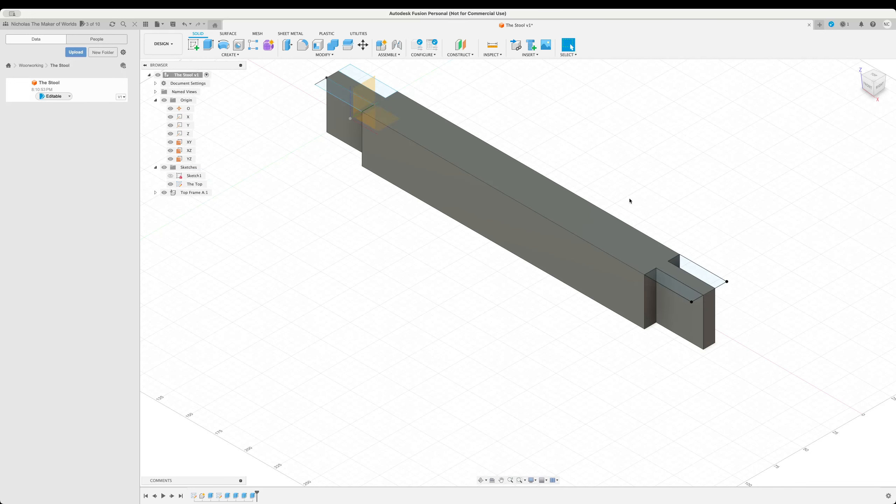
Reopen The Top sketch for editing
scroll(645, 189, "up", 1)
middle_click_drag(652, 141, 619, 185)
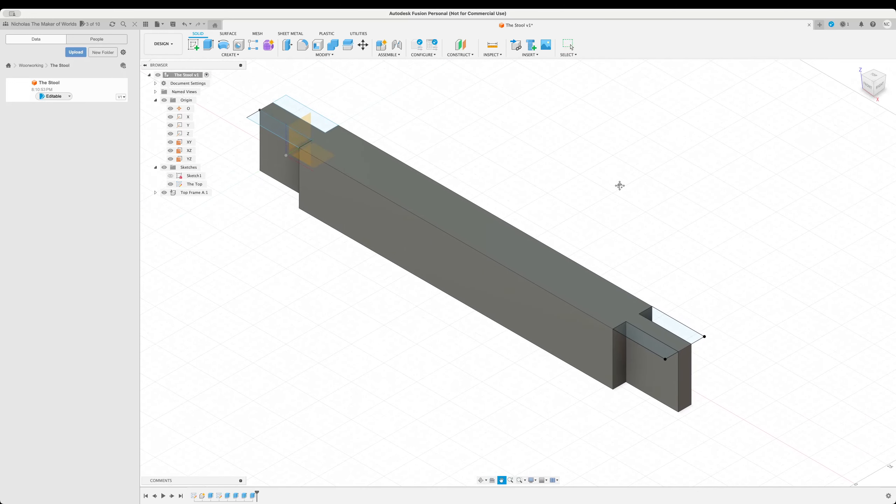
scroll(610, 214, "down", 1)
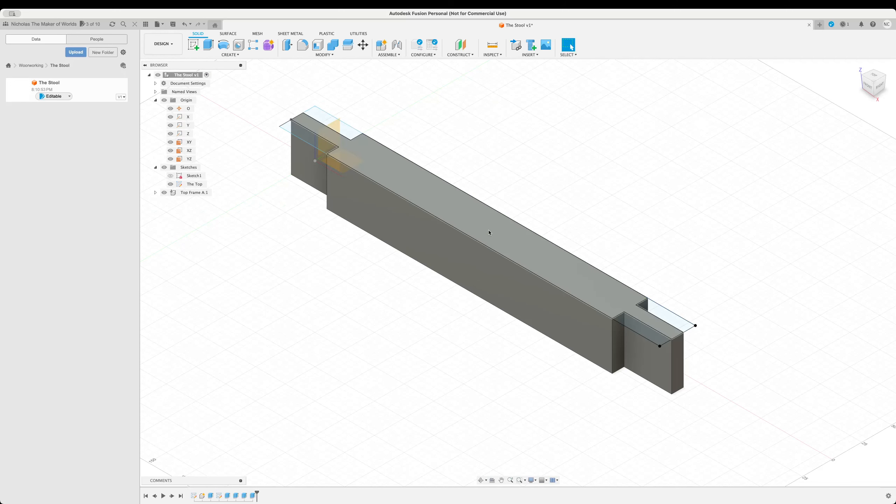
left_click(193, 184)
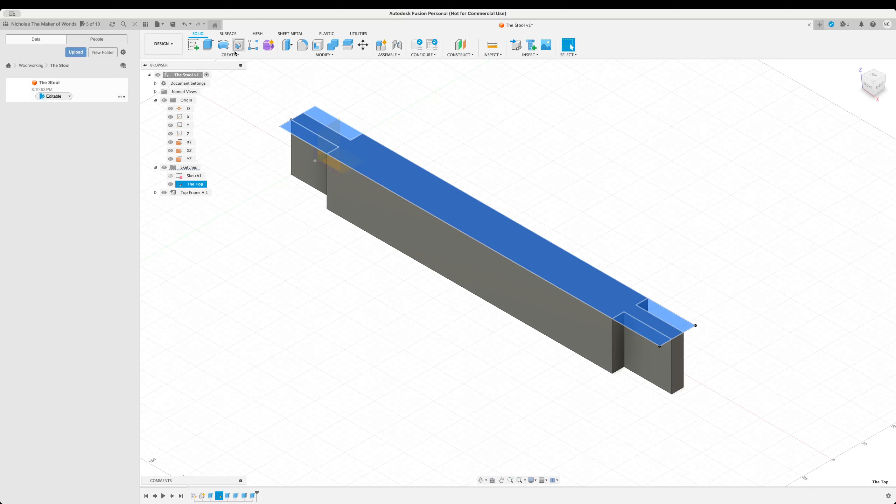
right_click(193, 187)
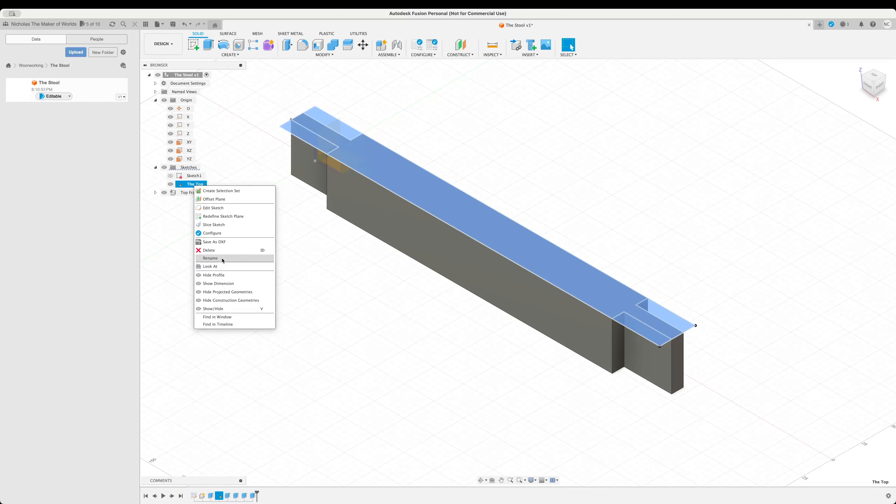
left_click(224, 208)
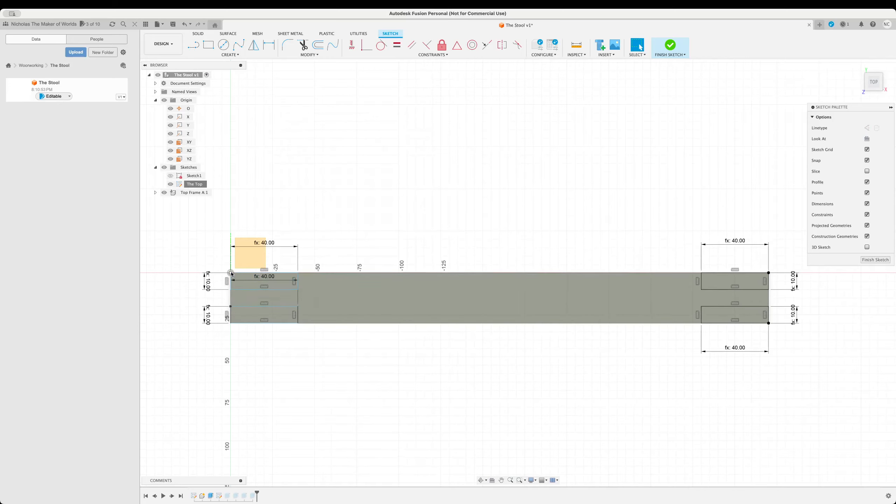
key("l")
left_click(231, 273)
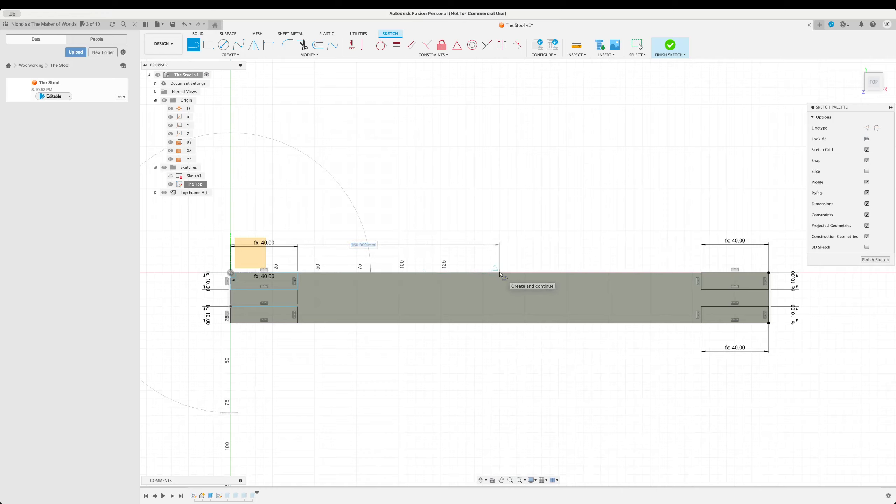
key("Escape")
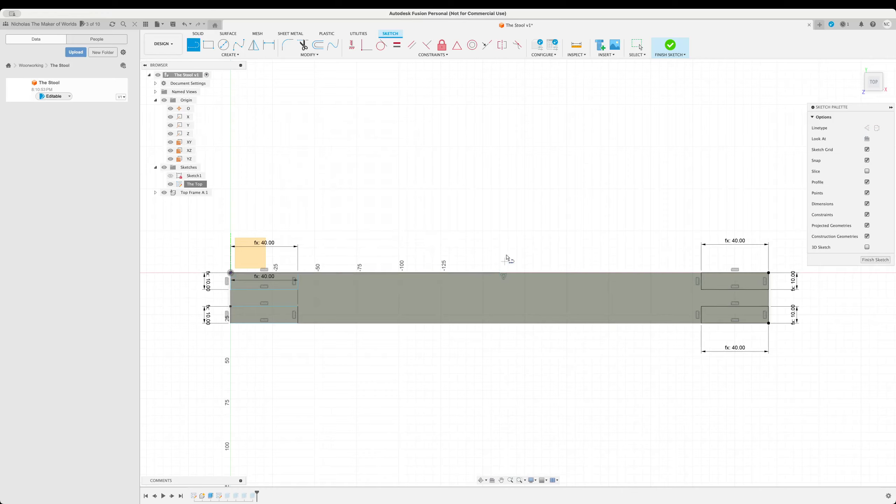
key("Escape")
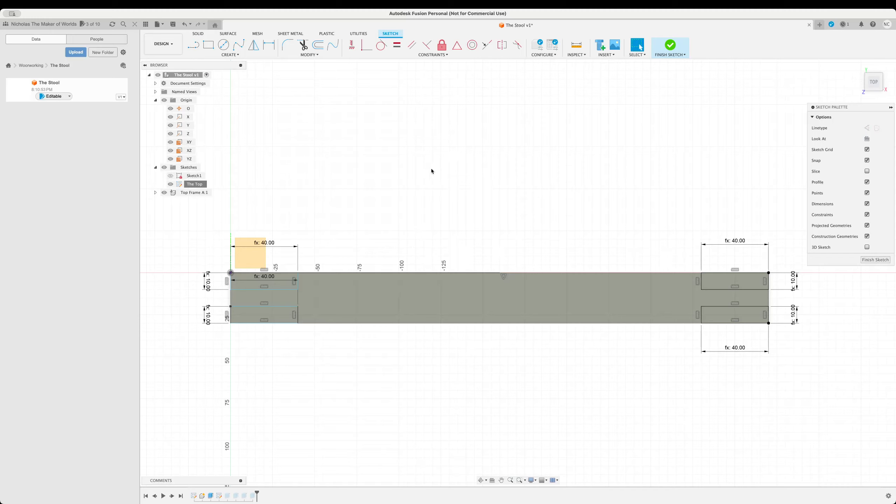
Draw a line of length topLength/2 from the origin corner along the beam's long edge to locate its midpoint
key("l")
left_click(230, 272)
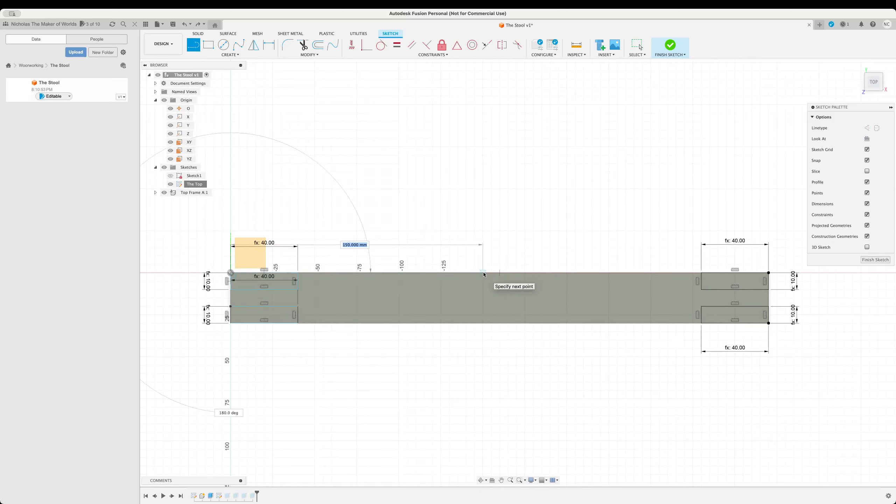
type("topleng")
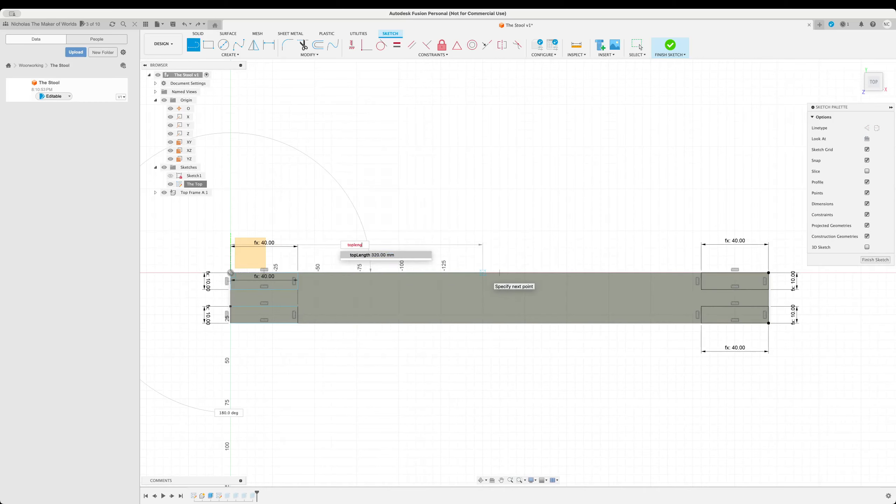
key("Tab")
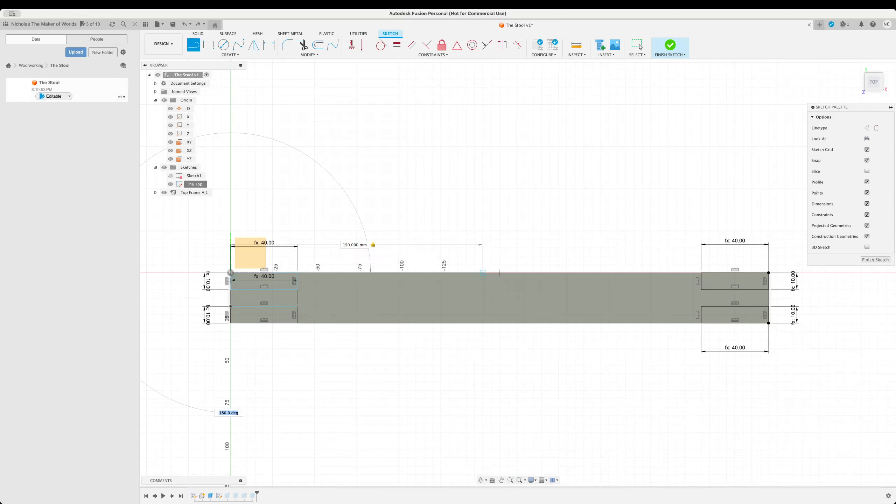
key("Tab")
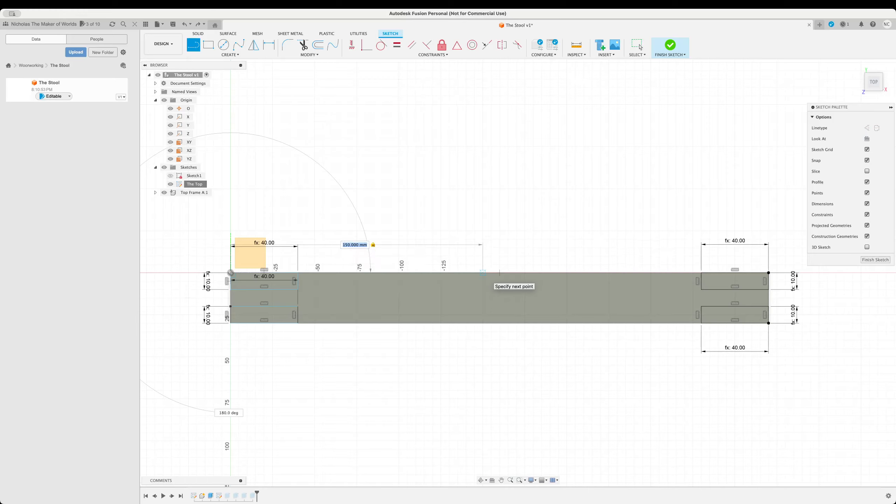
type("topLength/2")
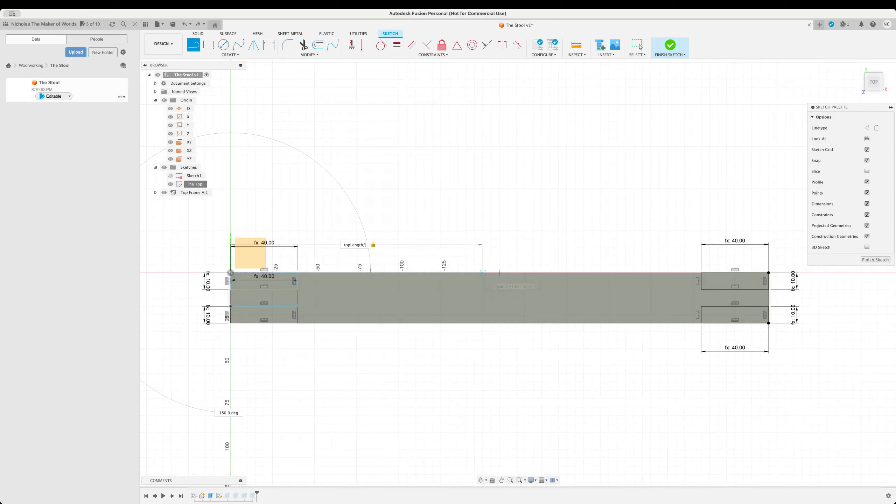
key("Return")
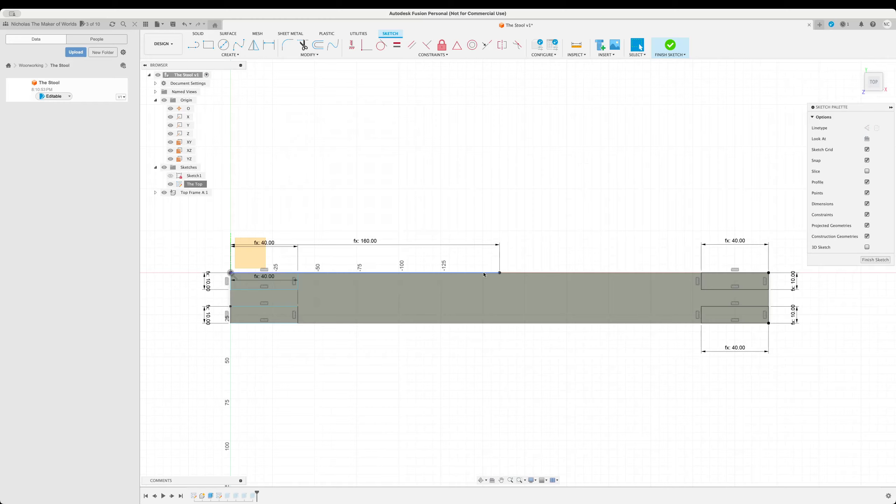
mouse_move(364, 242)
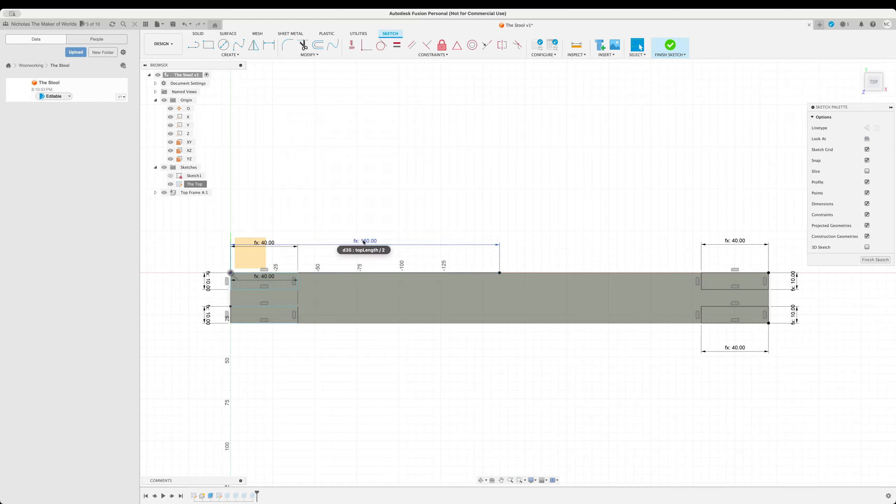
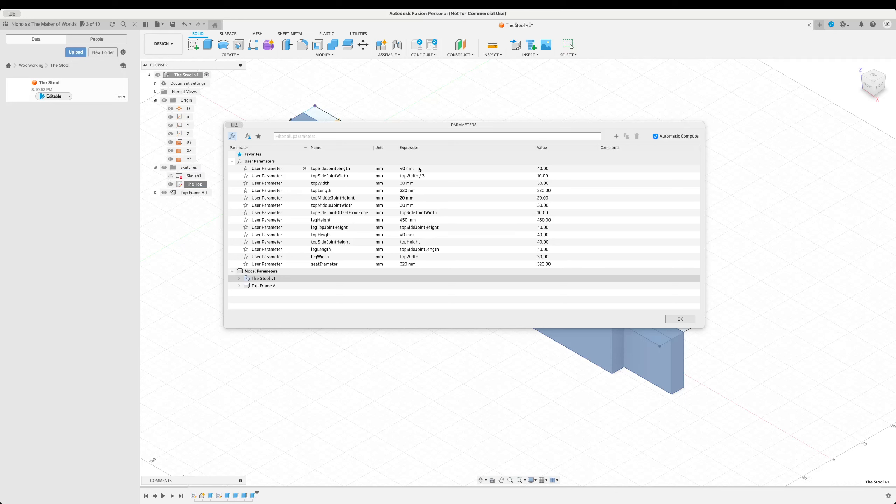
Filter the parameters by topmiddle and rename the user parameter topMiddleJointWidth as topMiddleJointLength
type("topmiddle")
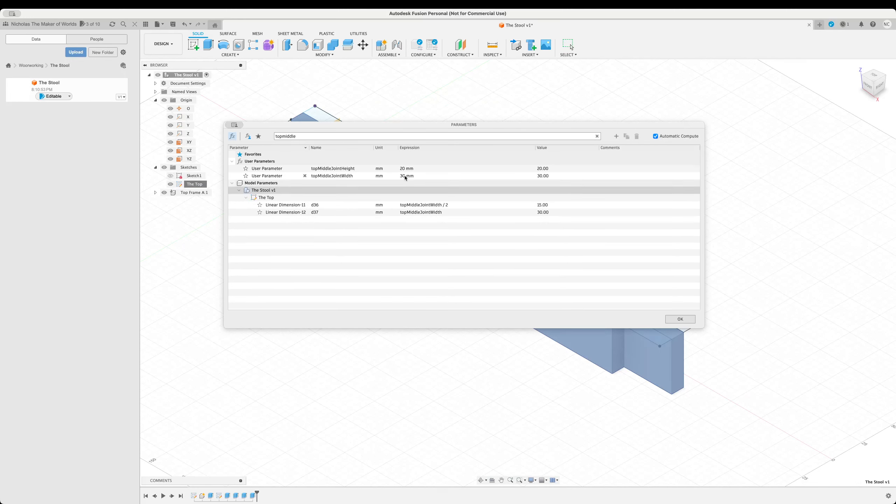
left_click(406, 176)
left_click(355, 176)
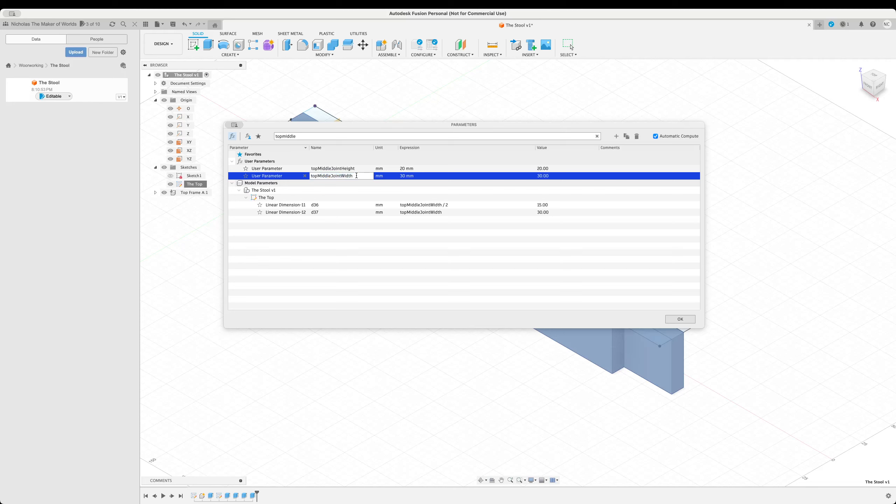
key("BackSpace")
key("BackSpace")
key("BackSpace")
key("BackSpace")
key("BackSpace")
type("Length")
key("Return")
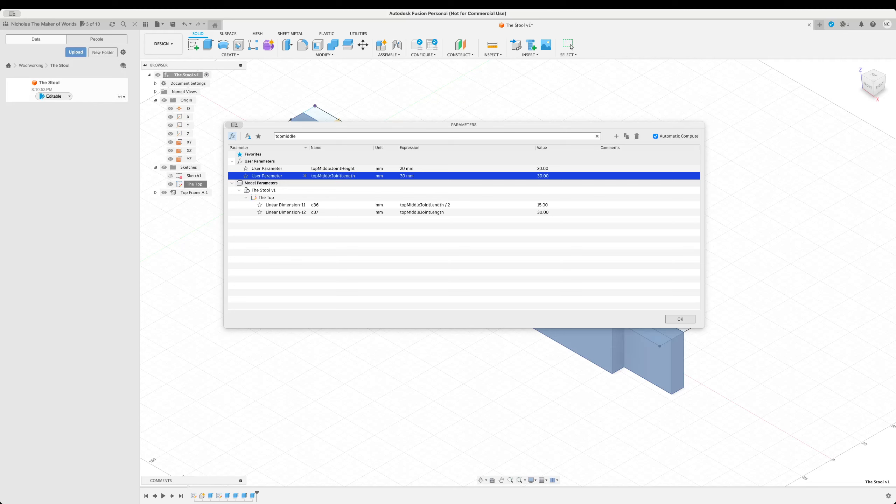
left_click(680, 319)
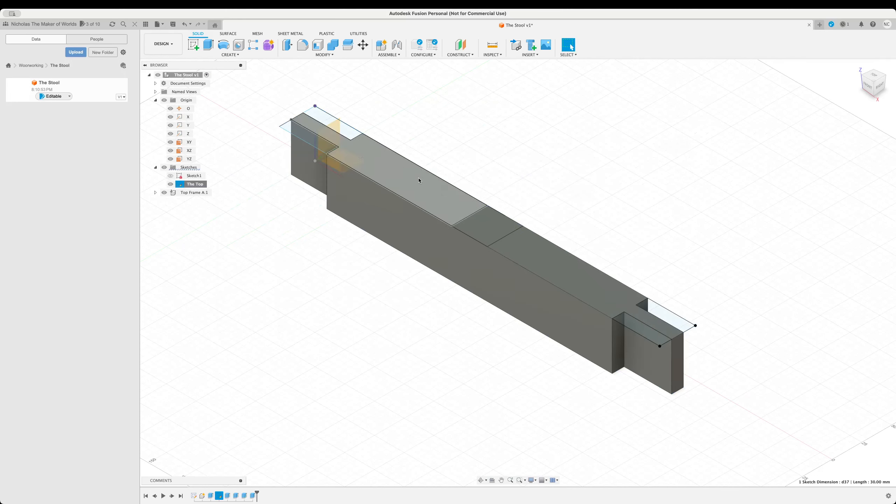
Reopen The Top sketch, check the expressions behind the half-length and middle joint length dimensions, and finish the sketch
right_click(191, 185)
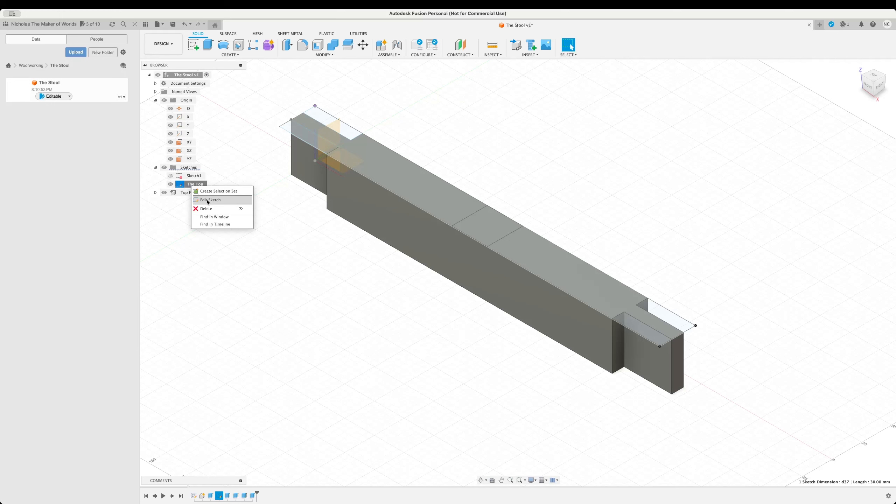
left_click(207, 200)
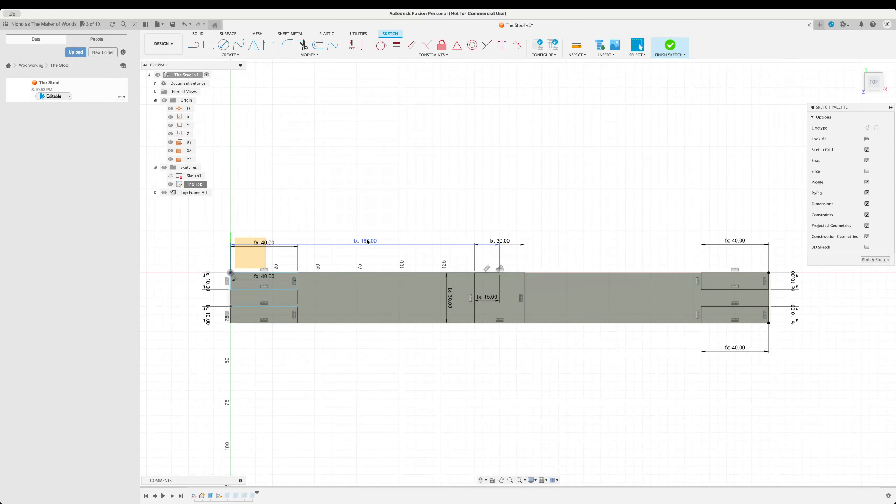
left_click(369, 243)
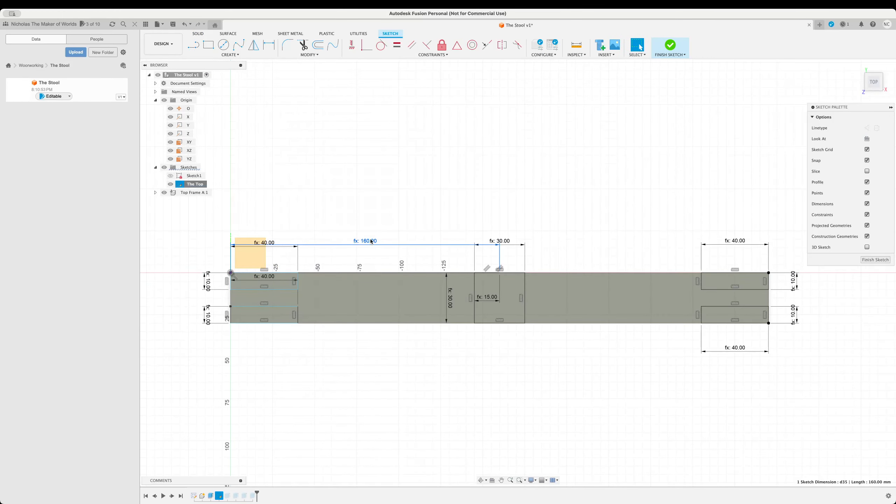
double_click(371, 242)
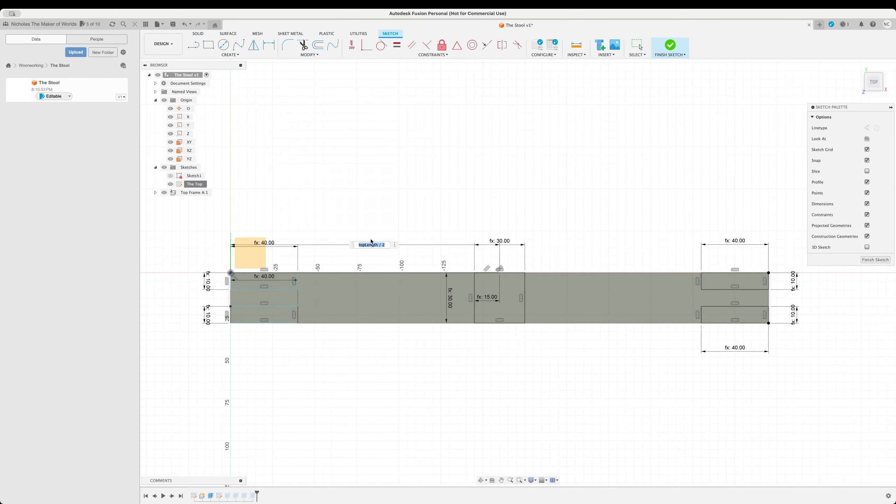
left_click(501, 241)
left_click(500, 242)
left_click(541, 203)
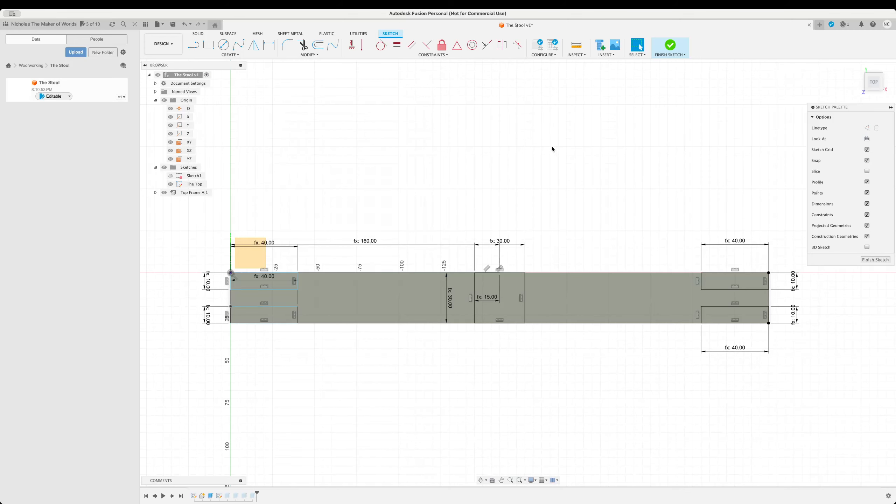
left_click(670, 46)
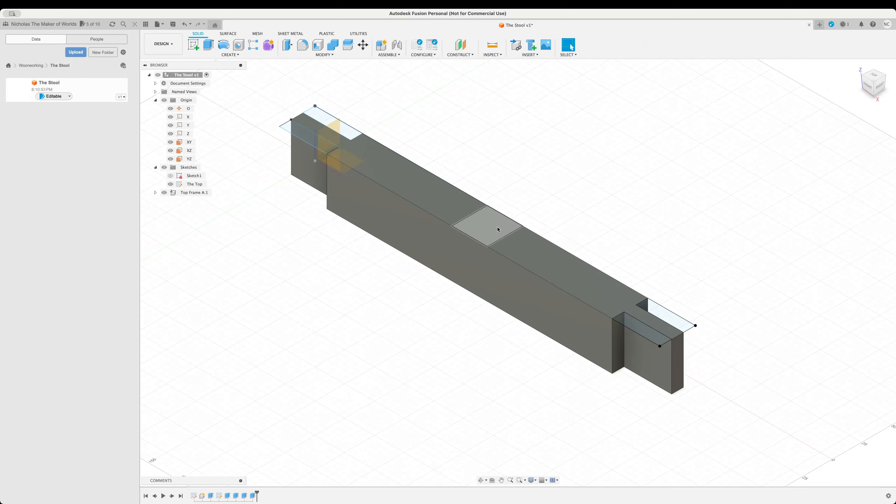
Cut the middle joint rectangle into the beam with an extrusion of -topMiddleJointHeight
left_click(498, 229)
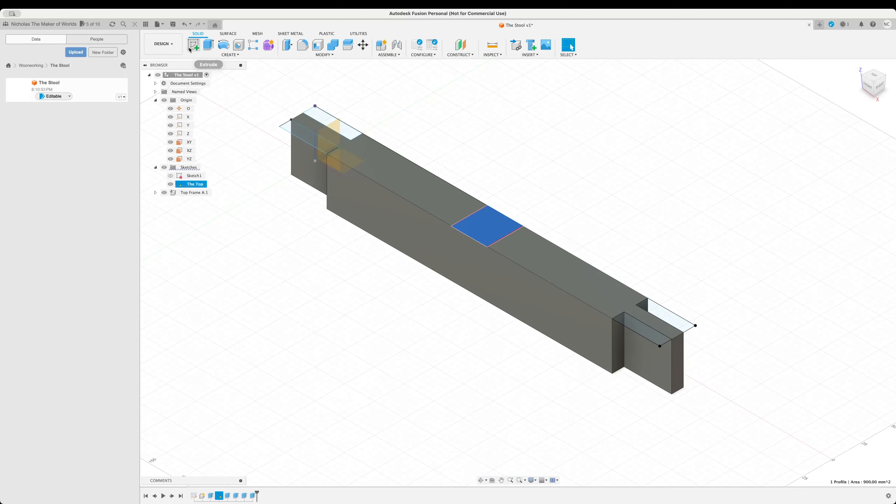
left_click(207, 49)
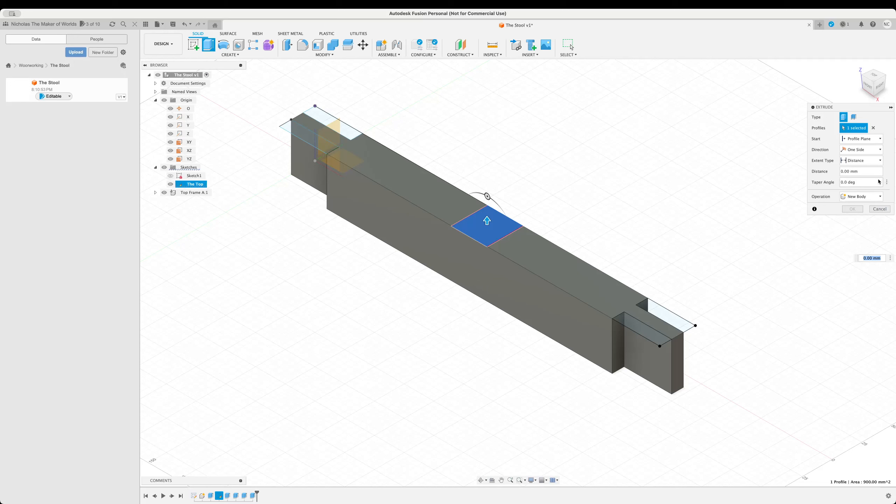
left_click(866, 171)
type("-topwid")
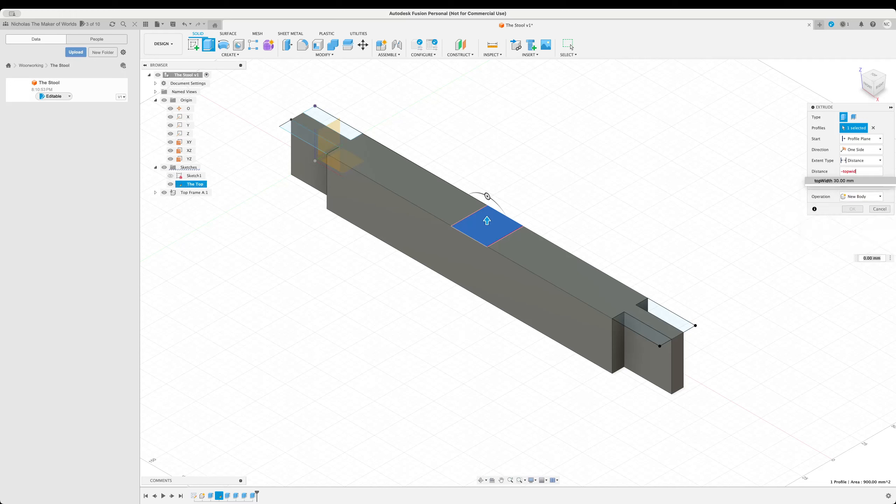
key("Return")
type("-topmiddl")
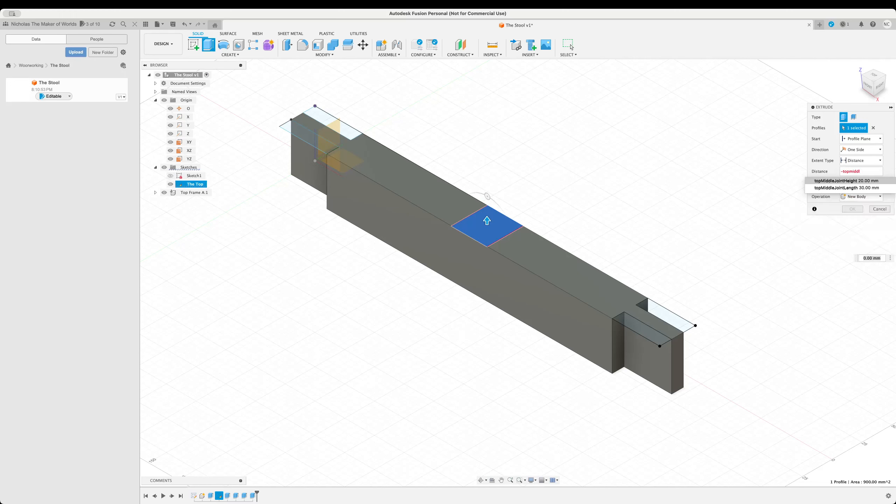
key("Return")
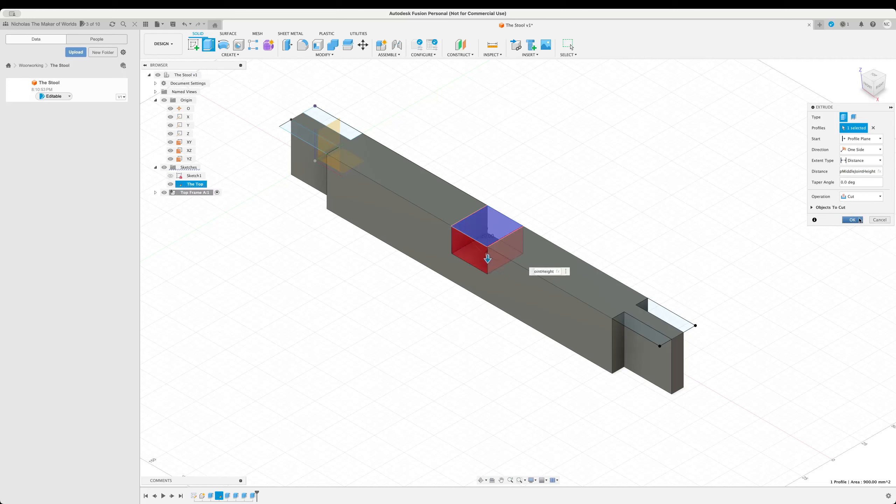
left_click(852, 220)
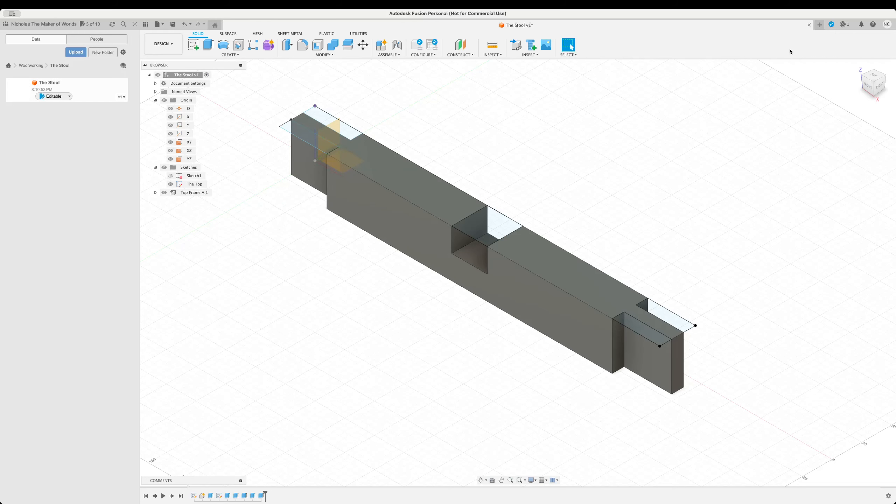
Set the topMiddleJointHeight user parameter's expression to topHeight/2
left_click(481, 480)
mouse_move(478, 396)
left_mouse_down()
mouse_move(502, 394)
mouse_move(500, 380)
mouse_move(493, 407)
mouse_move(486, 384)
left_mouse_up()
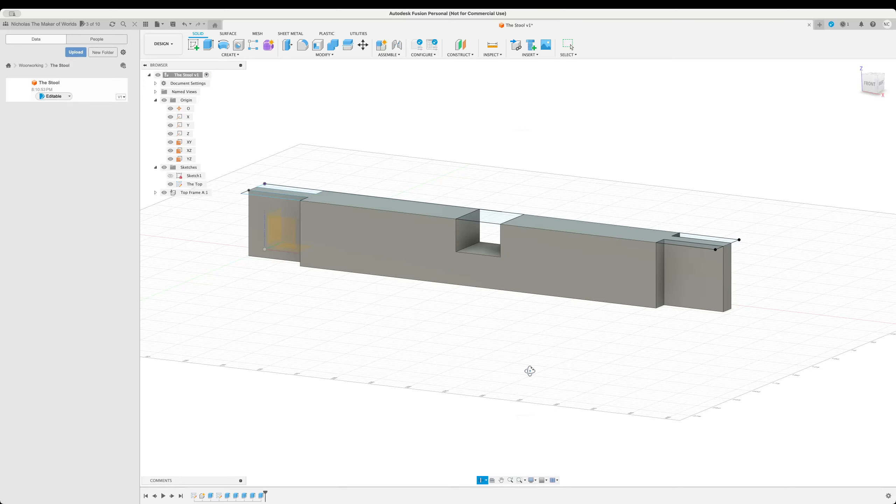
left_click_drag(532, 370, 550, 362)
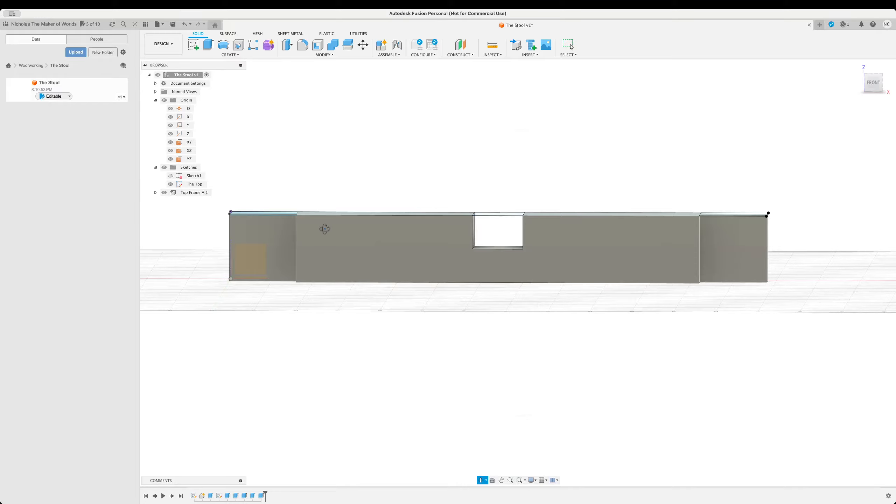
mouse_move(583, 330)
left_mouse_down()
mouse_move(574, 324)
mouse_move(574, 337)
left_mouse_up()
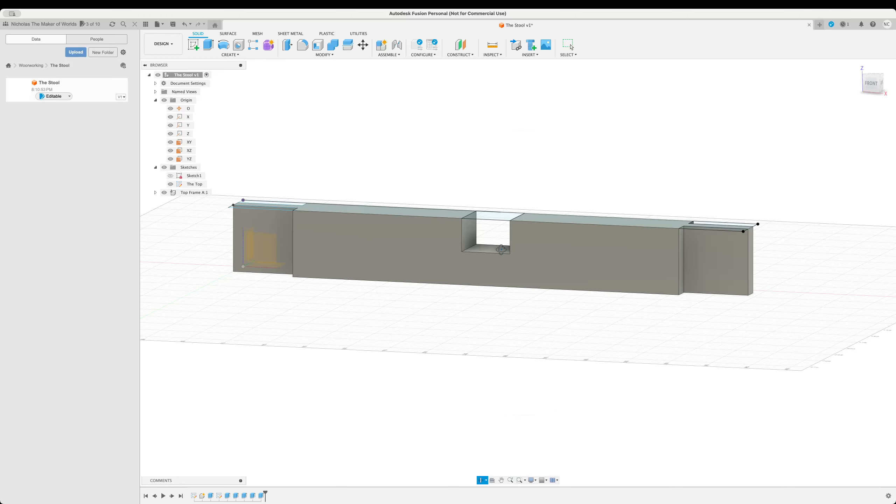
left_click(315, 55)
left_click(331, 218)
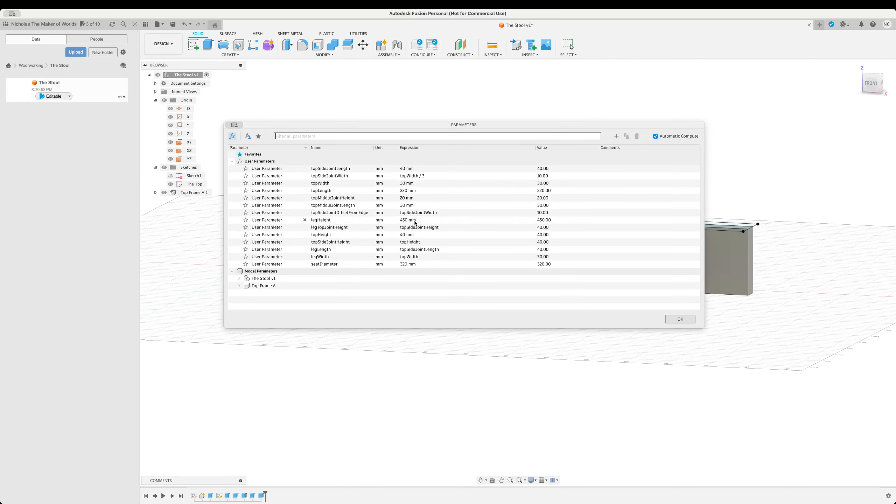
left_click(411, 198)
double_click(411, 197)
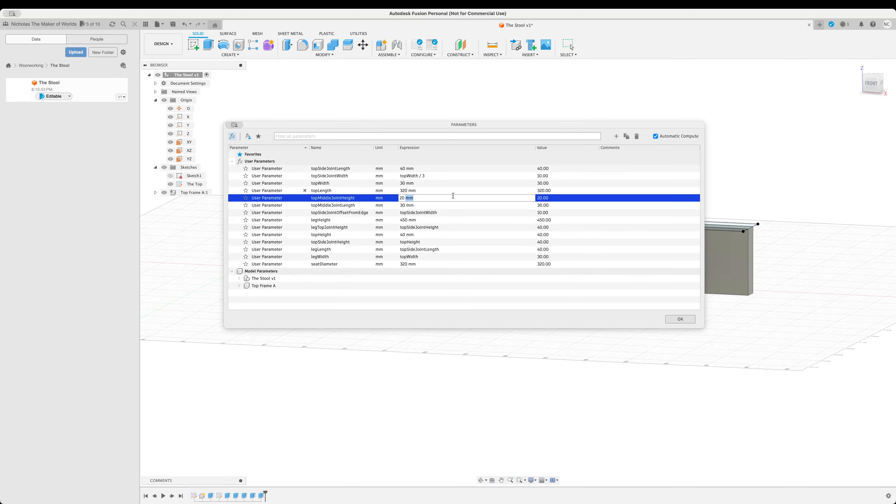
key("super+a")
type("topHeight/2")
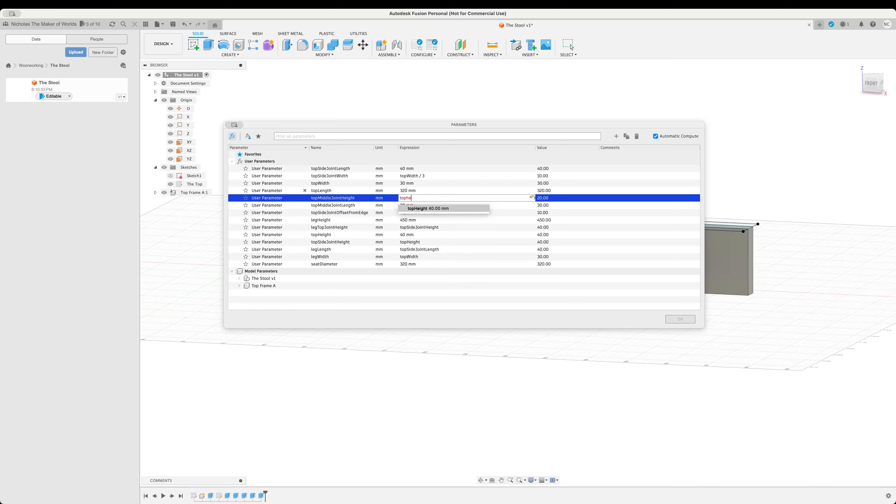
key("Return")
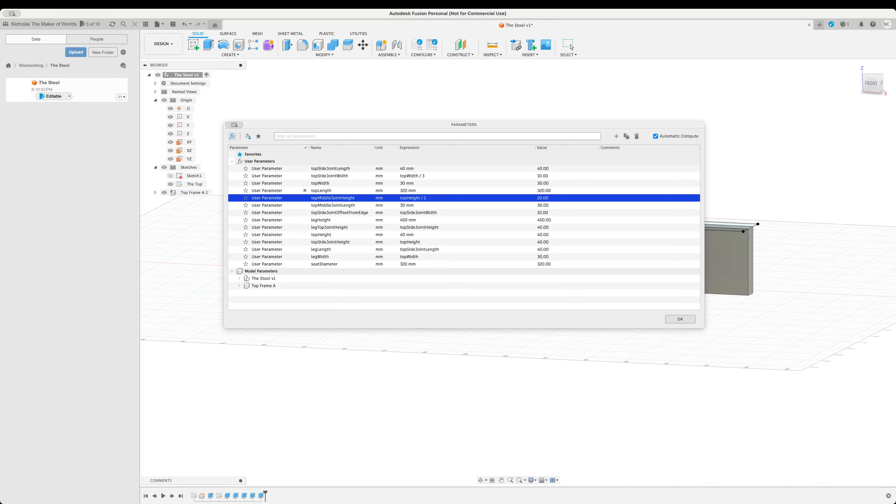
left_click(680, 319)
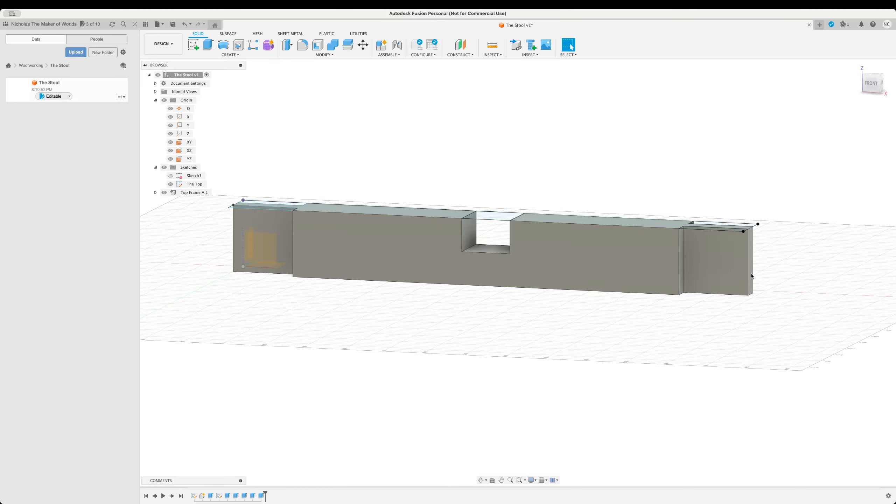
left_click(480, 480)
left_click_drag(770, 284, 576, 324)
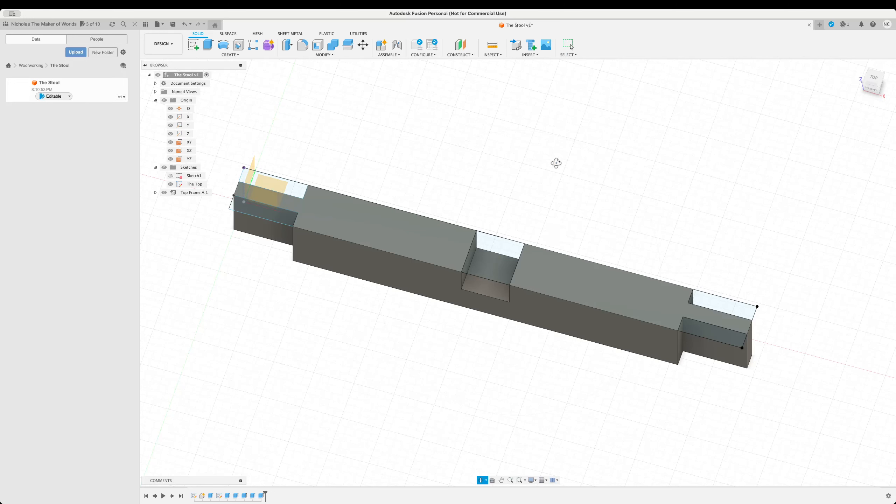
left_click_drag(535, 326, 511, 196)
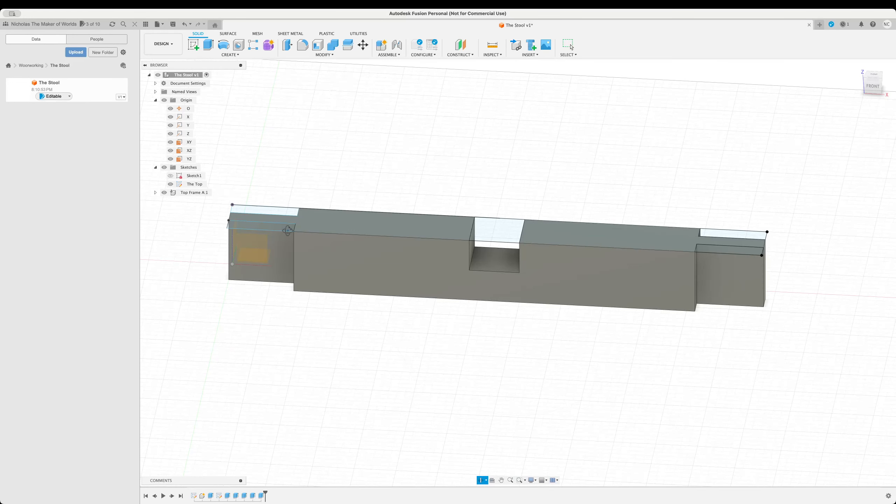
scroll(308, 230, "up", 1)
scroll(310, 230, "down", 3)
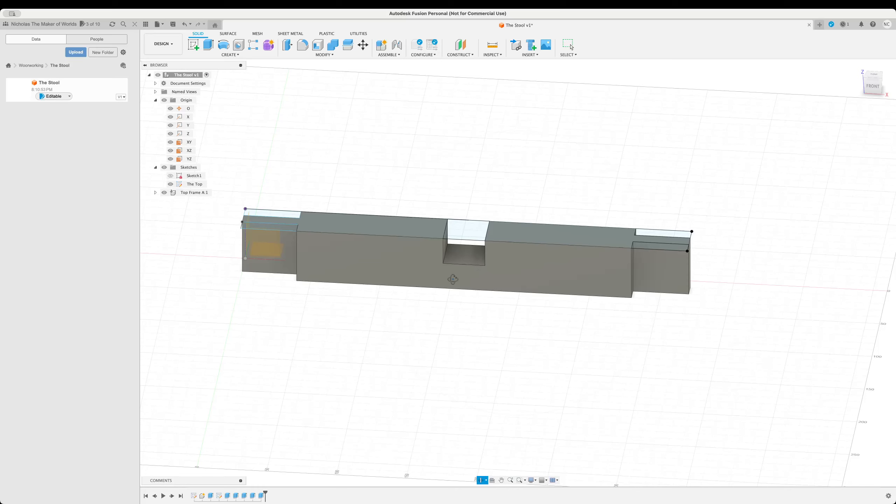
left_click(480, 480)
left_click(532, 244)
right_click(532, 247)
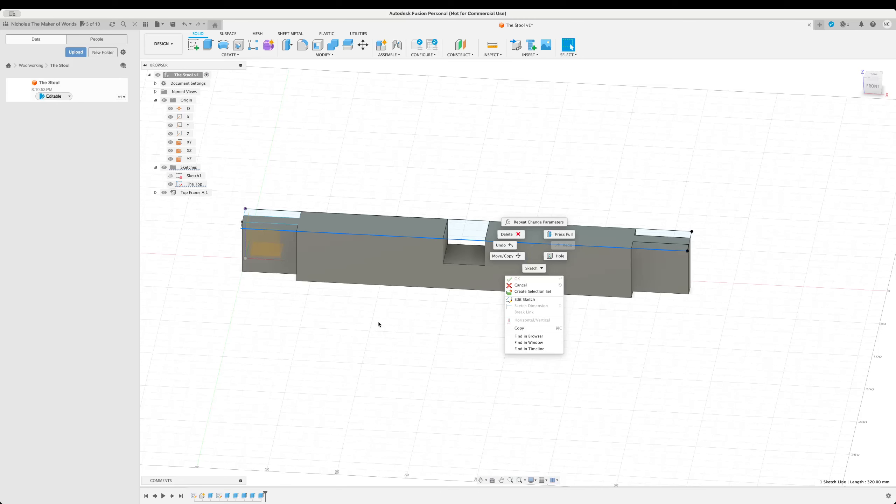
left_click(180, 184)
right_click(193, 193)
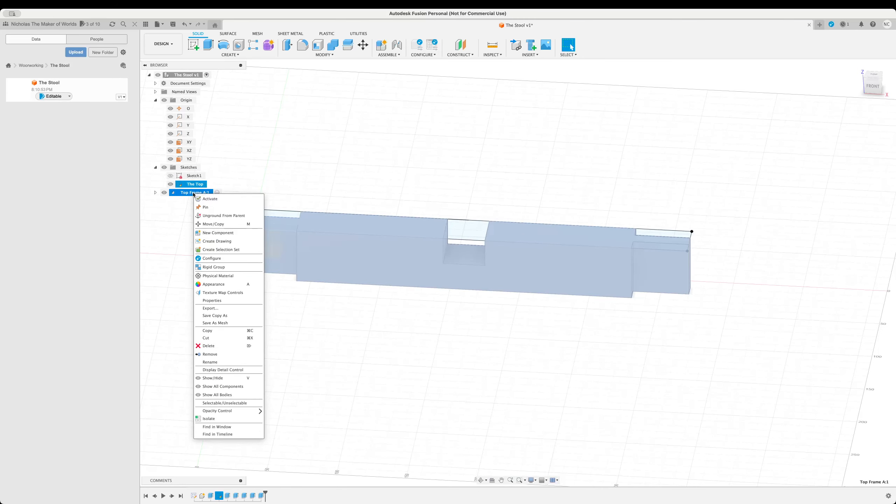
left_click(387, 87)
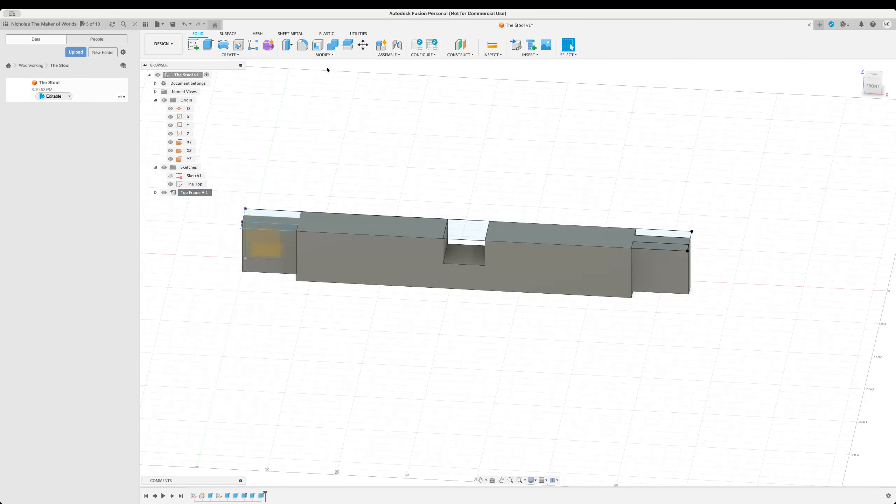
left_click(322, 54)
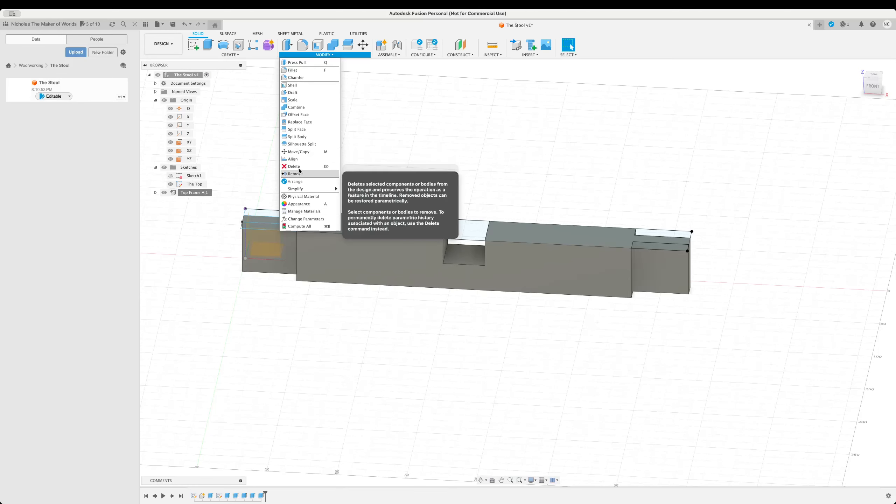
left_click(301, 153)
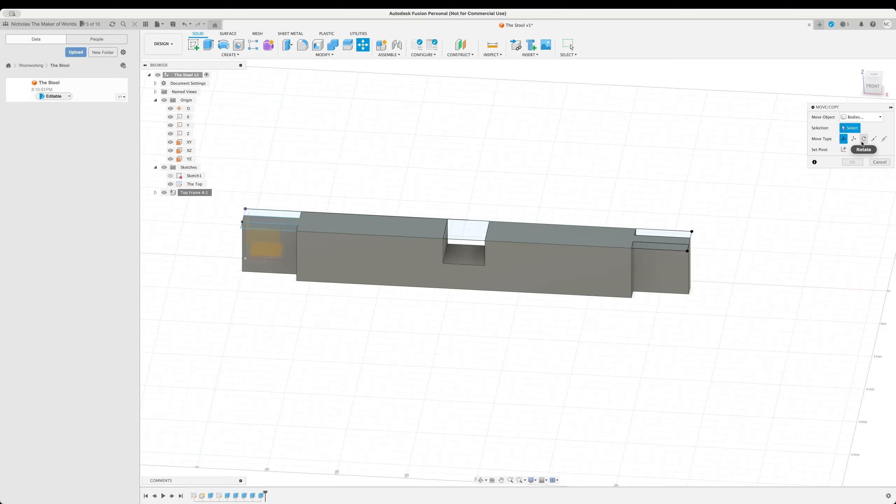
left_click(884, 163)
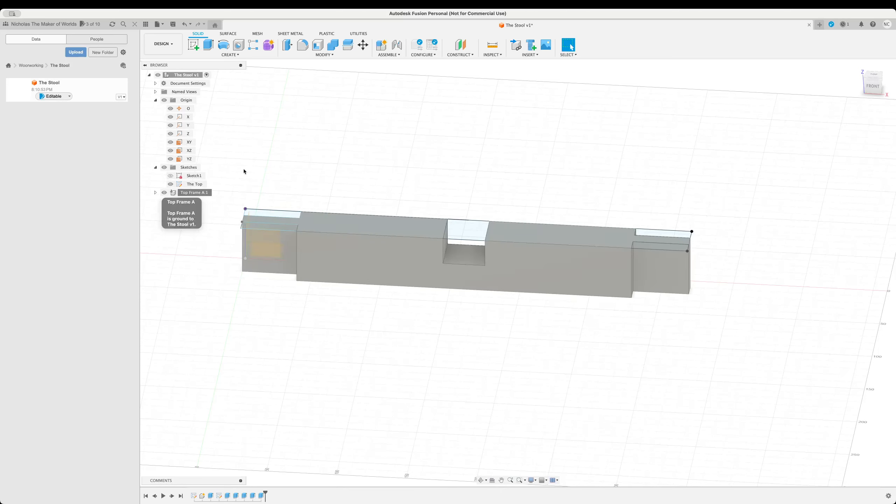
left_click(316, 55)
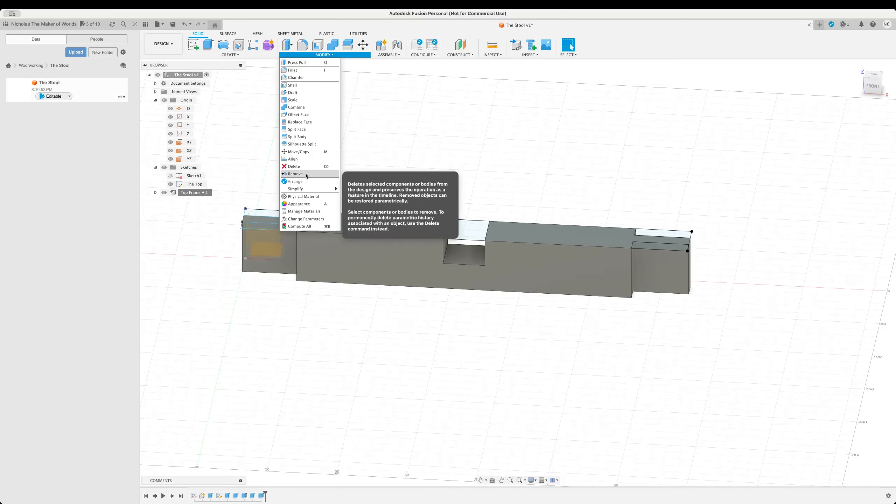
left_click(229, 55)
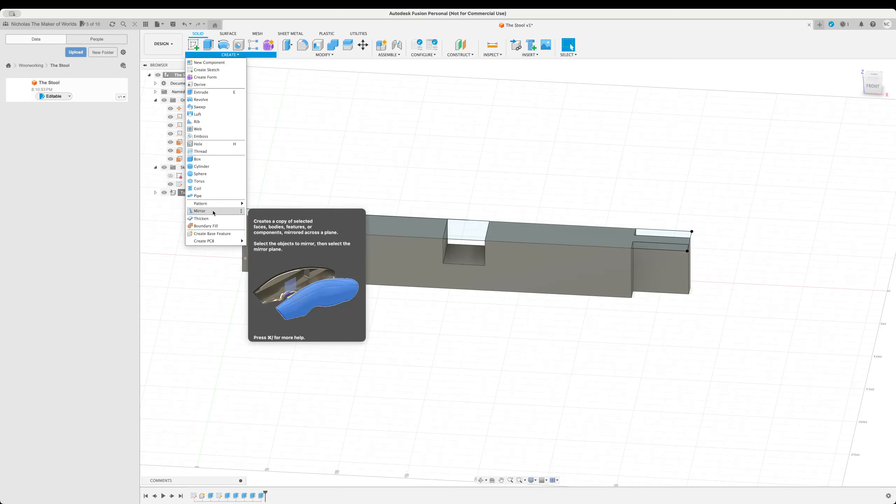
left_click(472, 186)
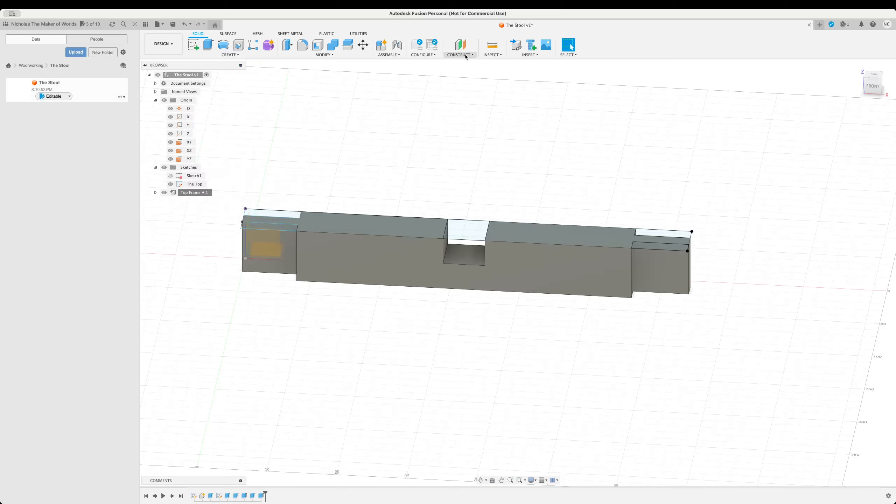
Create an offset construction plane at 0 mm from the floor face of the middle joint and expand the Construction folder
left_click(460, 55)
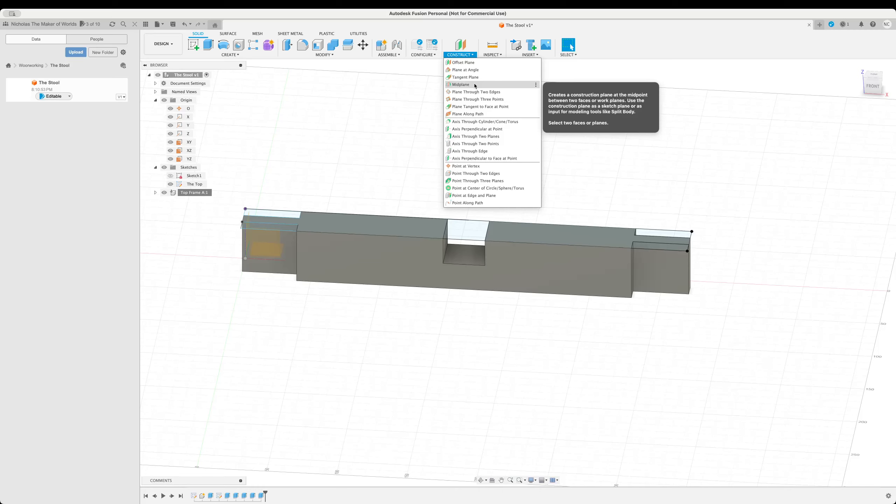
left_click(468, 62)
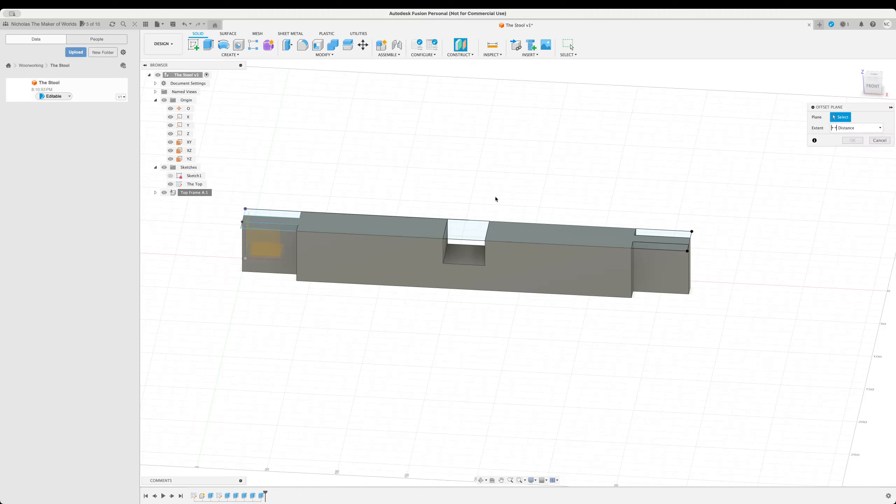
left_click(469, 256)
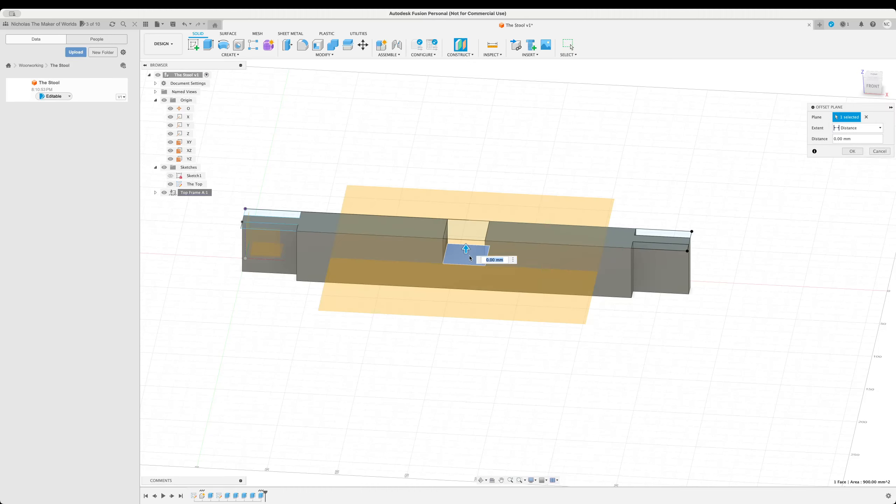
left_click(853, 151)
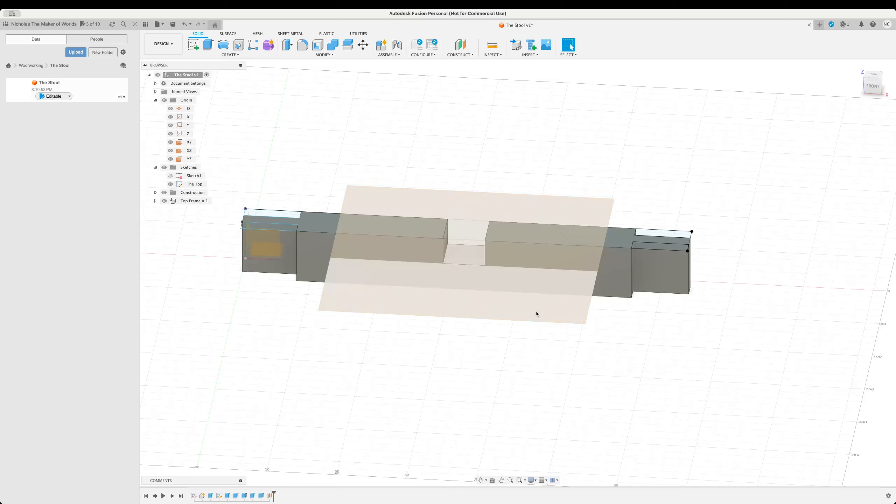
left_click(155, 193)
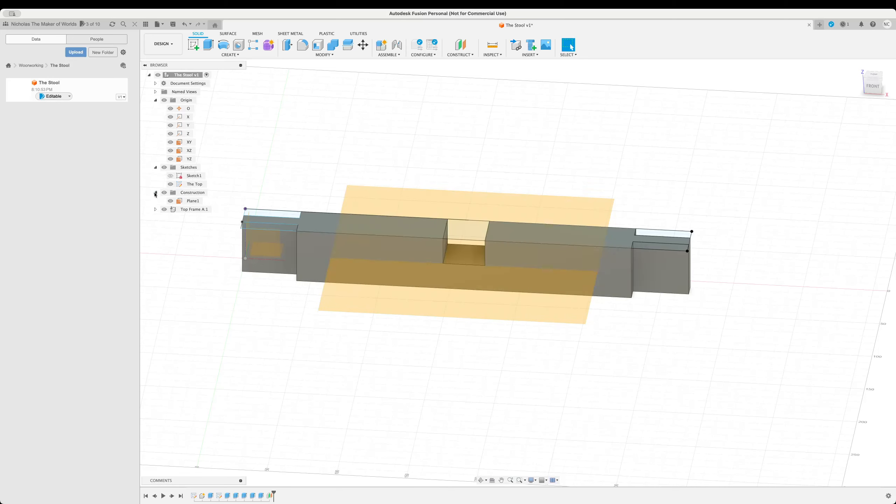
right_click(196, 201)
left_click(416, 365)
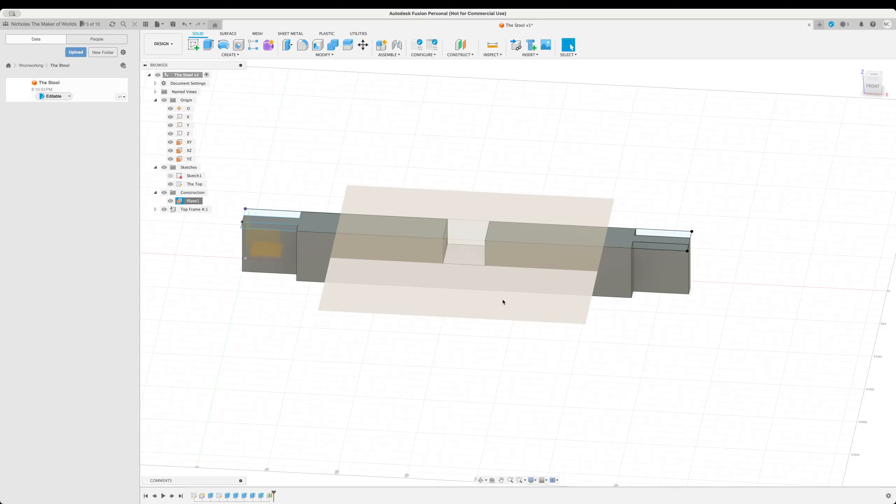
right_click(193, 201)
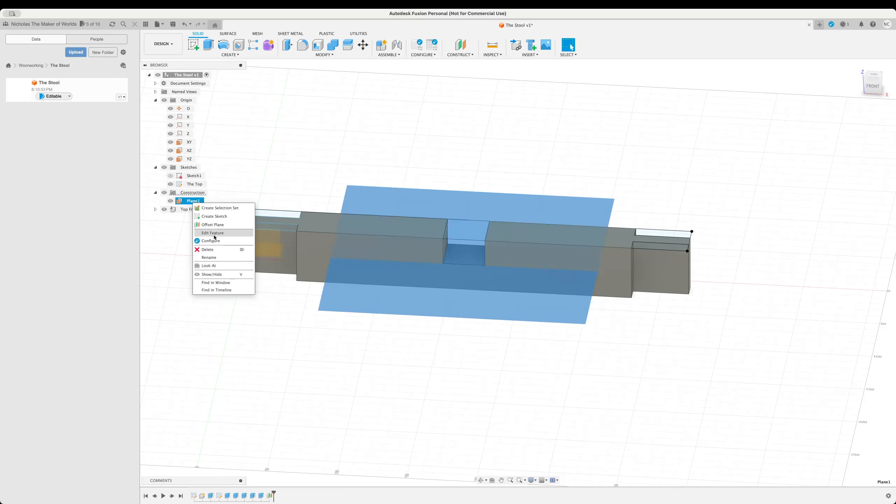
left_click(213, 233)
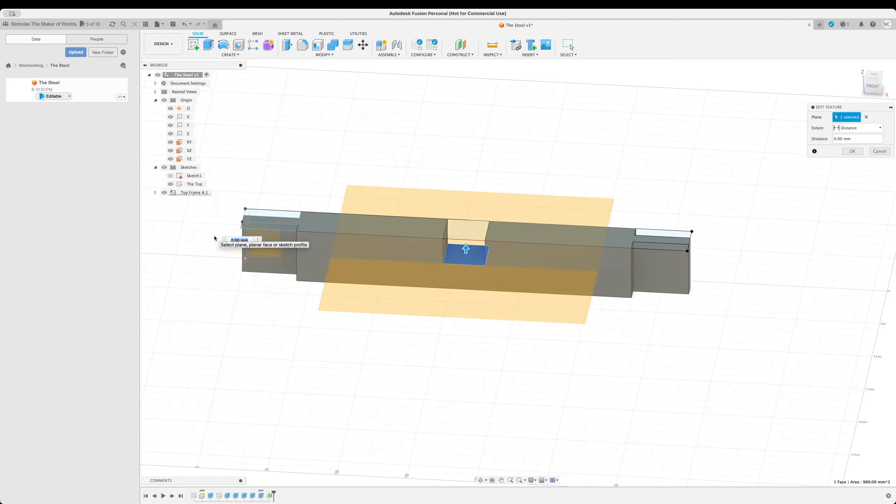
key("Escape")
Rename the new construction plane as Top Mirror Plane
right_click(189, 200)
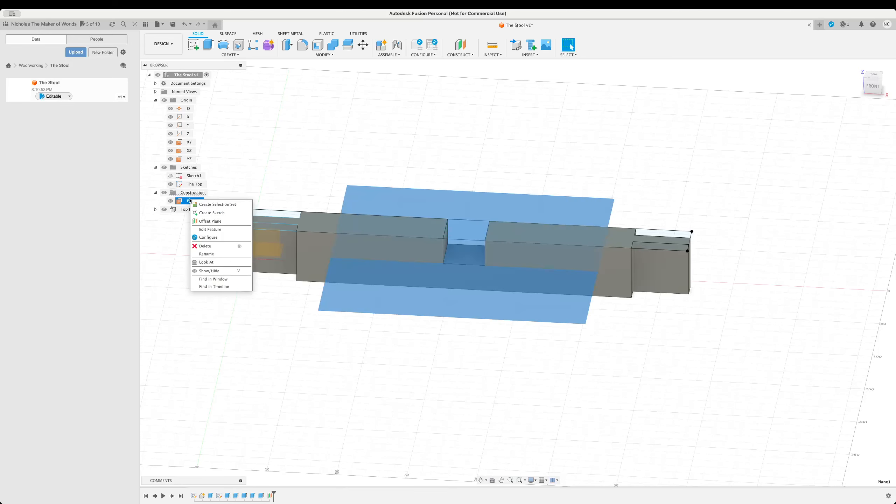
left_click(206, 254)
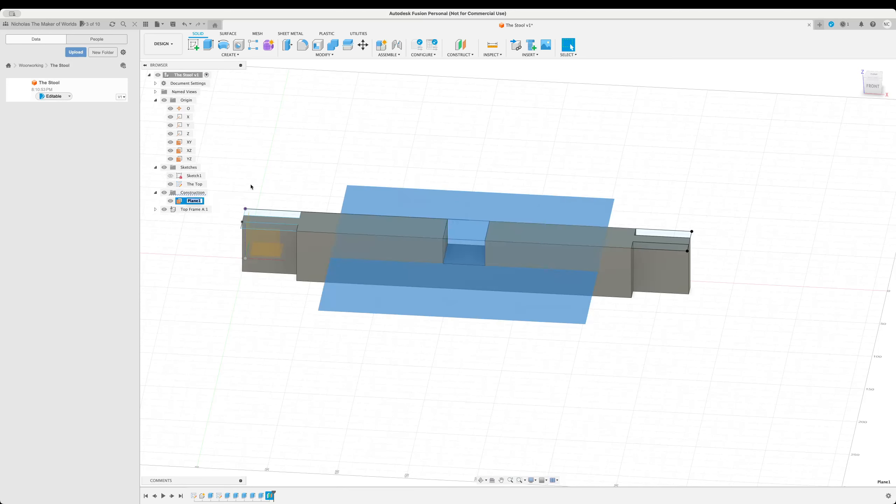
key("Right")
key("BackSpace")
key("Home")
type("Top")
key("BackSpace")
type("Mirror")
key("Return")
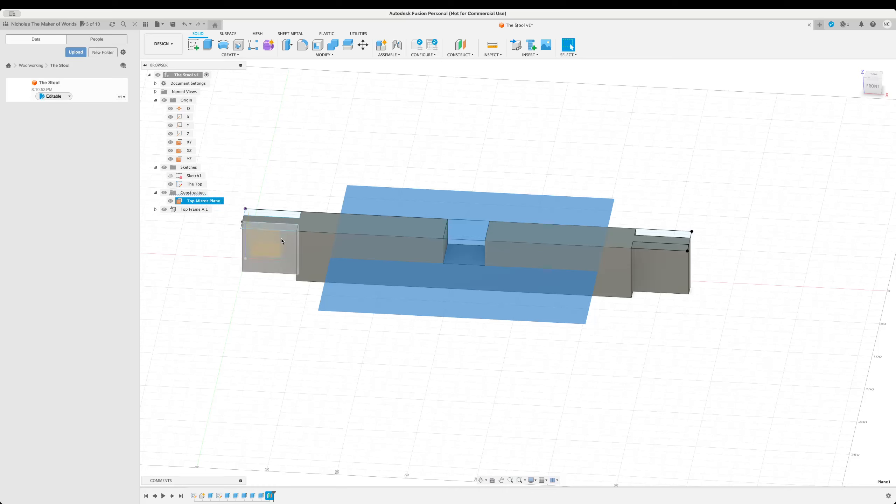
Mirror the Top Frame A component across the Top Mirror Plane
left_click(193, 209)
left_click(229, 55)
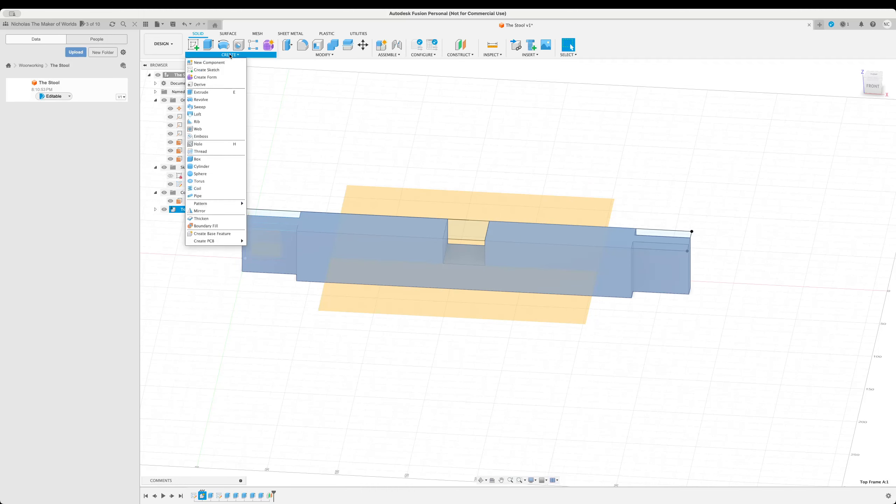
left_click(224, 210)
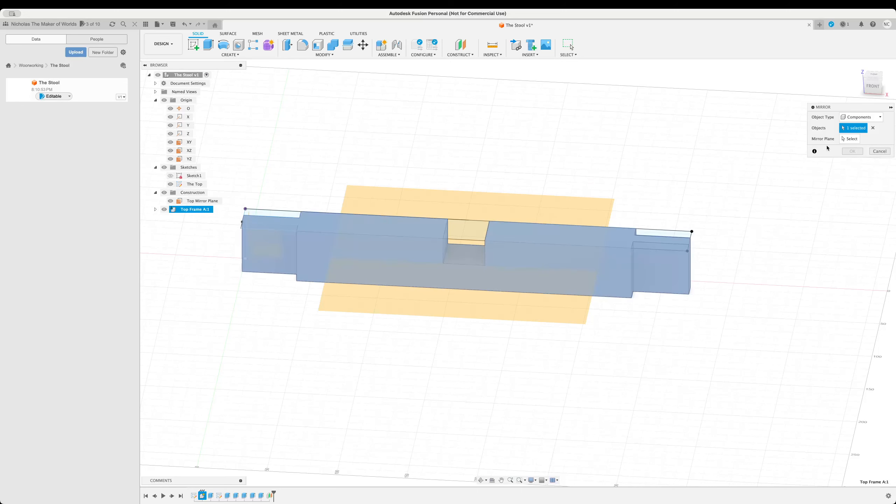
left_click(859, 138)
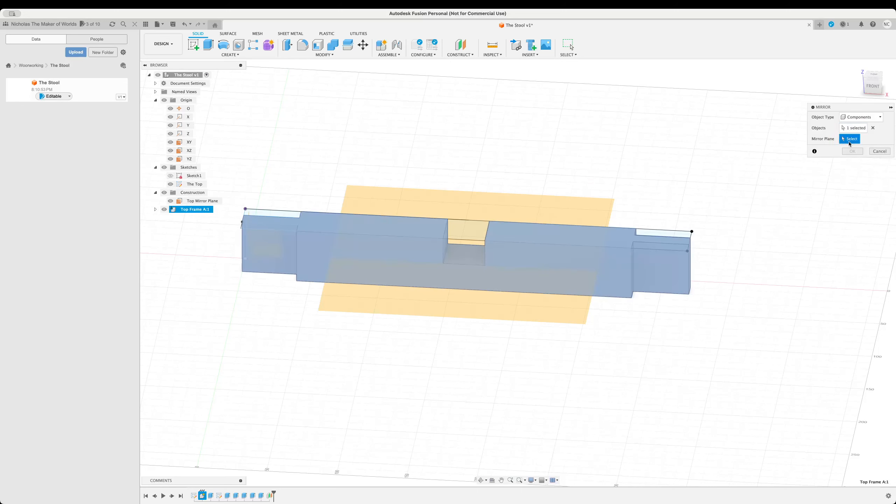
left_click(408, 293)
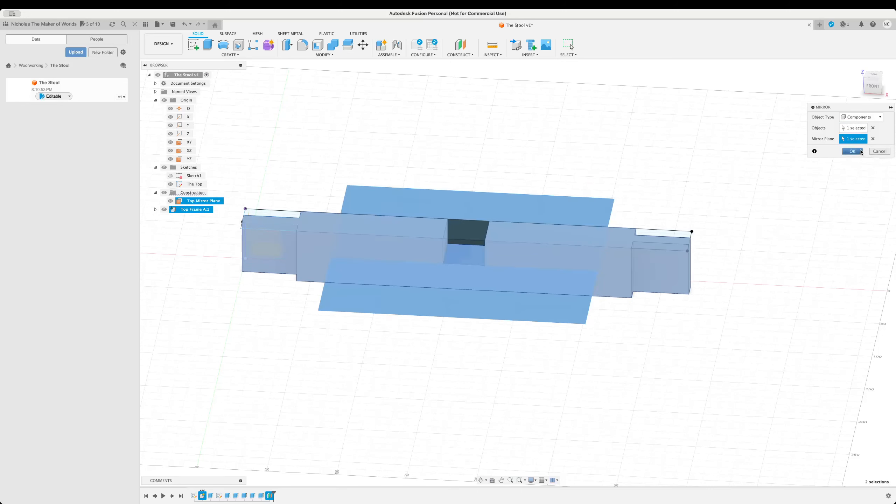
left_click(852, 151)
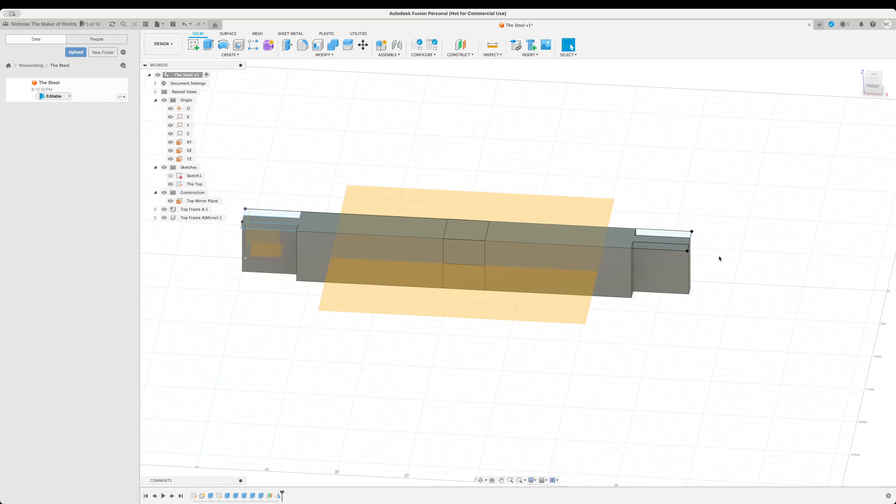
Open Move/Copy for the Top Frame A(Mirror) component and set the move type to Rotate
left_click(192, 218)
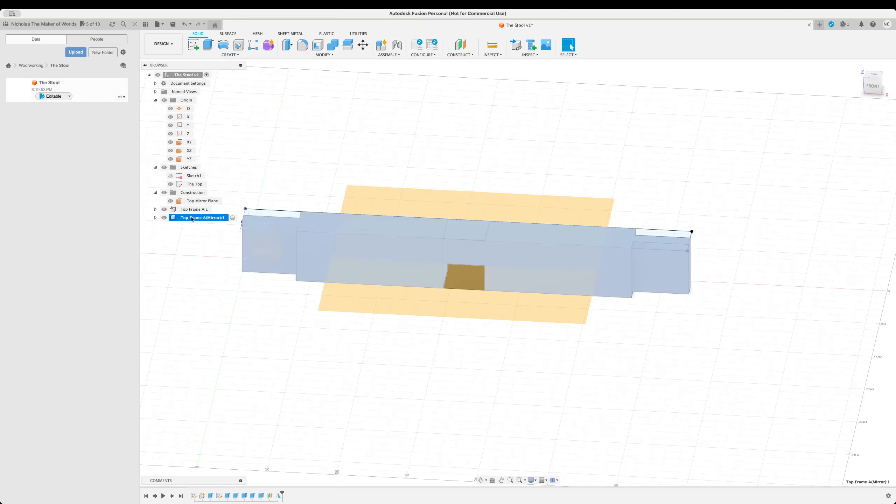
right_click(192, 218)
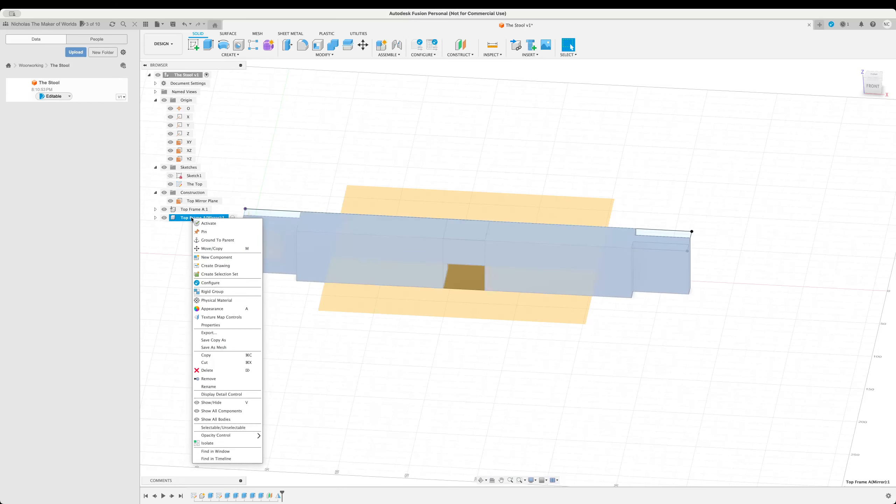
left_click(323, 55)
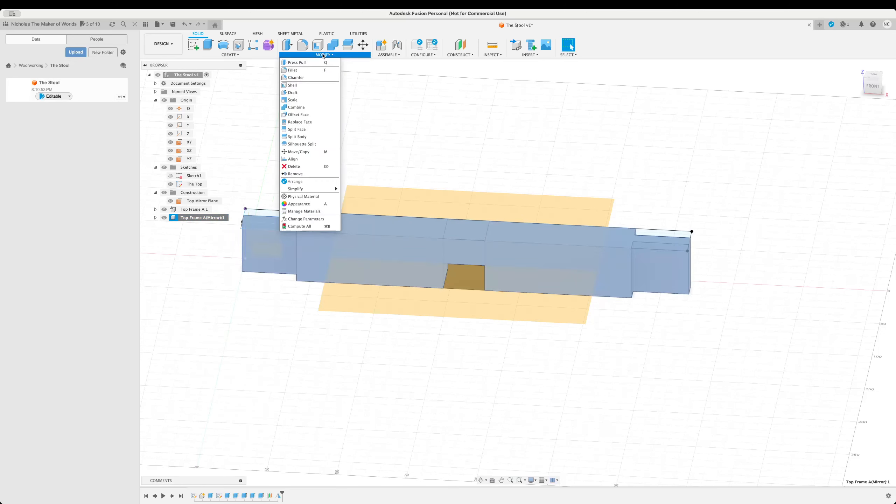
left_click(299, 152)
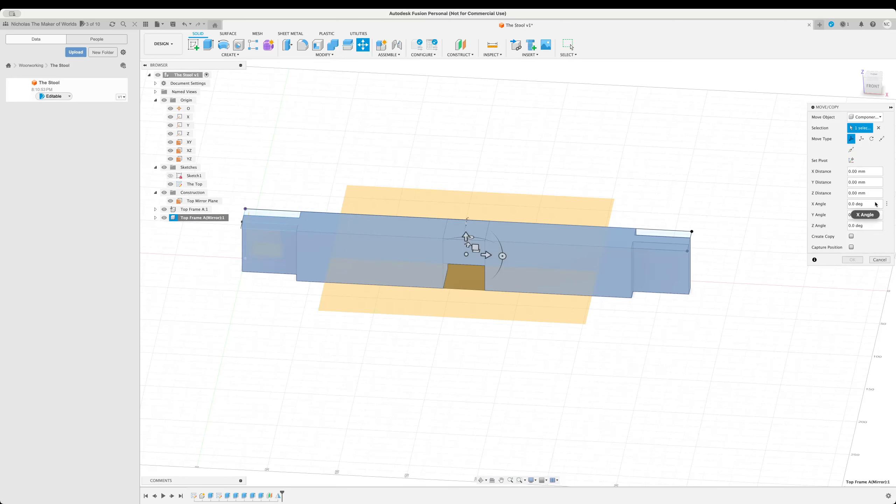
left_click(871, 139)
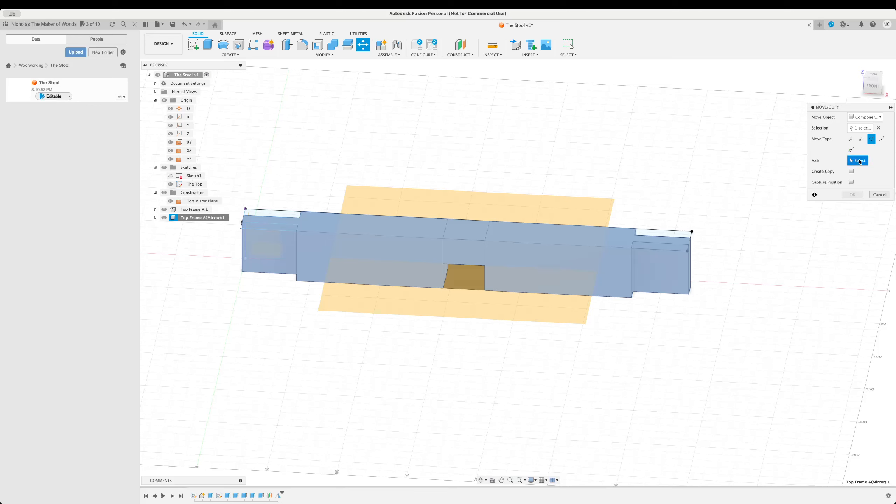
left_click(865, 140)
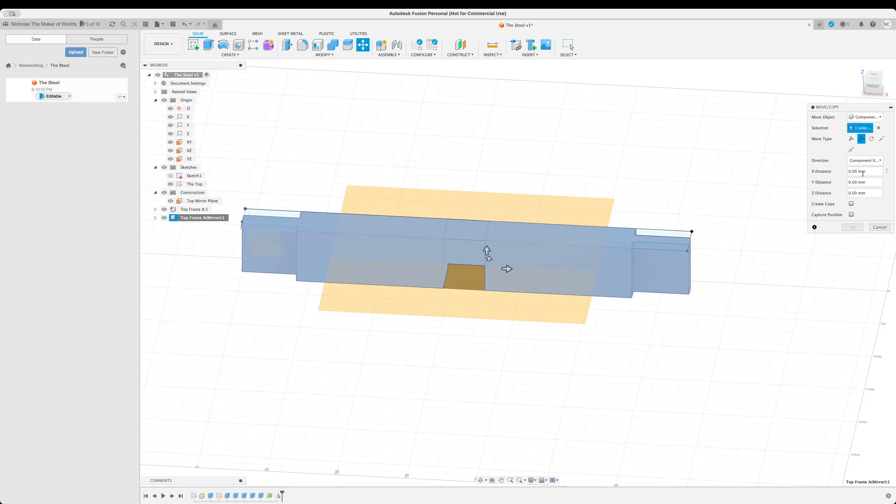
left_click(867, 162)
left_click(867, 161)
left_click(872, 139)
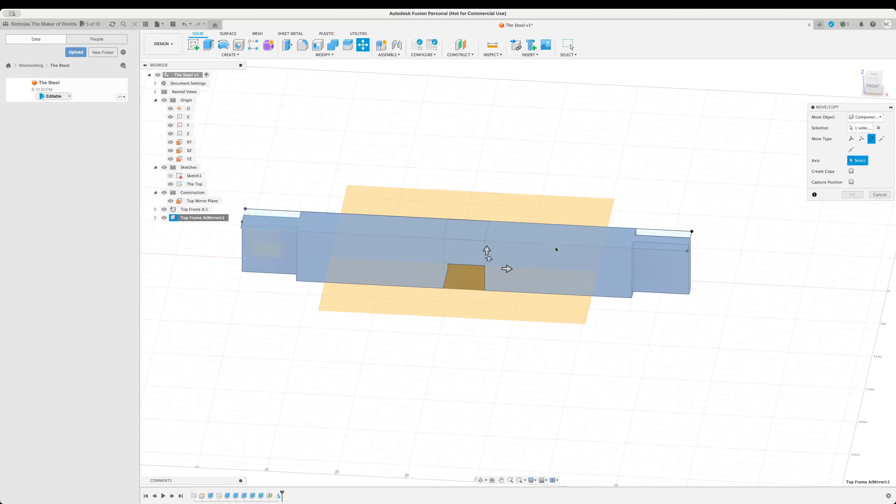
Try to rotate the mirrored component 90 degrees about the lengthwise line of The Top sketch
scroll(447, 297, "down", 5)
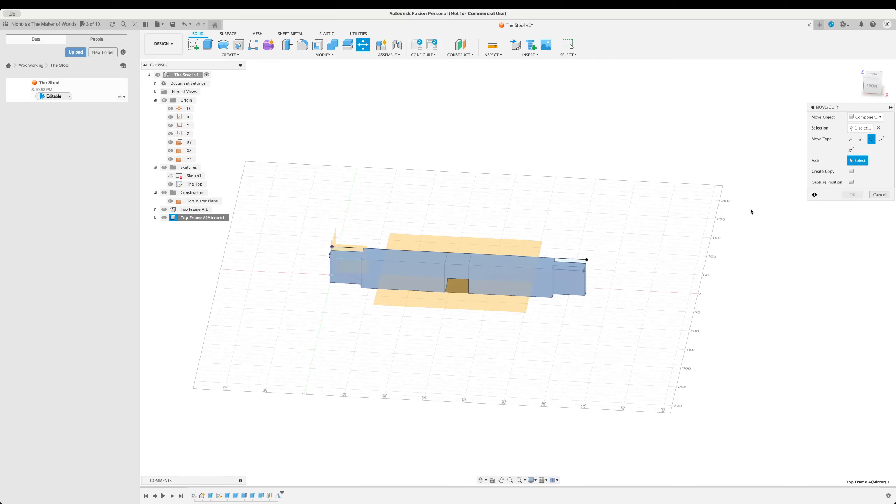
scroll(574, 256, "down", 2)
scroll(478, 280, "up", 5)
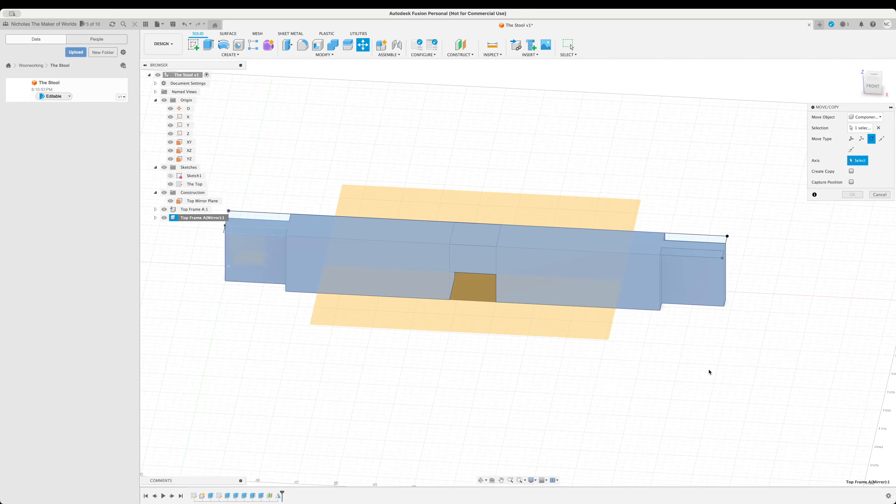
left_click(480, 480)
left_click_drag(690, 382, 595, 330)
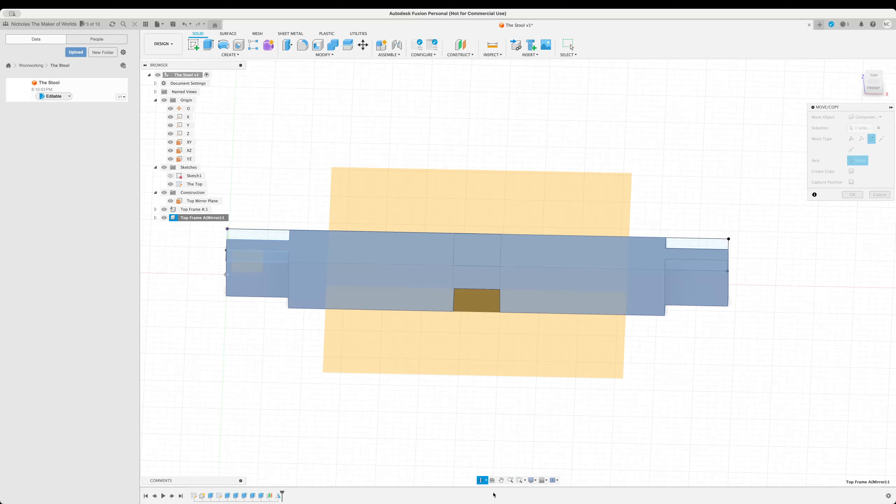
left_click(501, 480)
key("Escape")
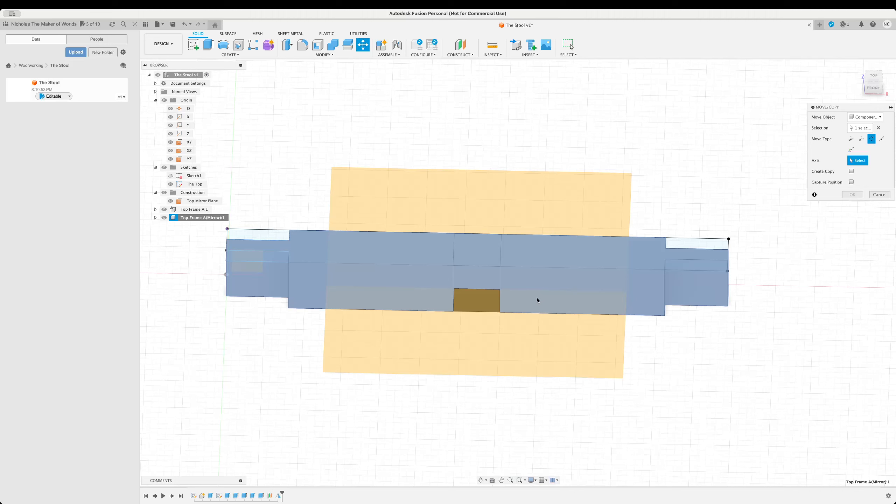
left_click(691, 240)
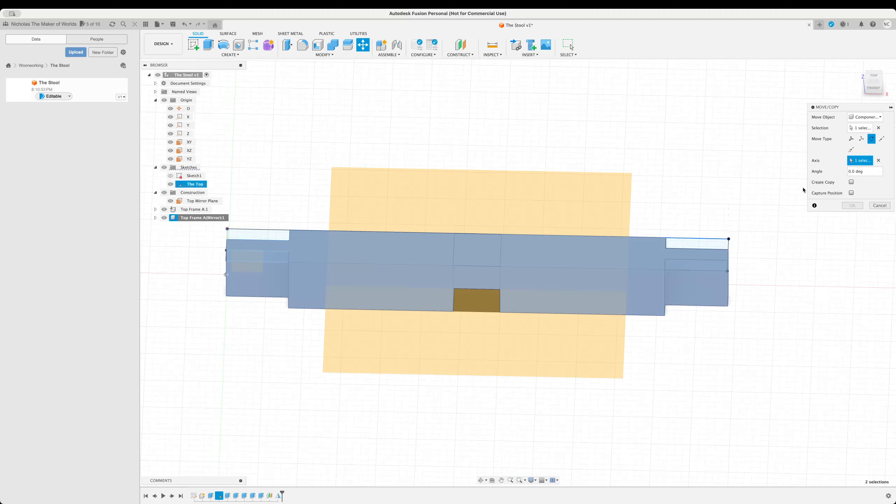
left_click(853, 171)
key("super+a")
type("90")
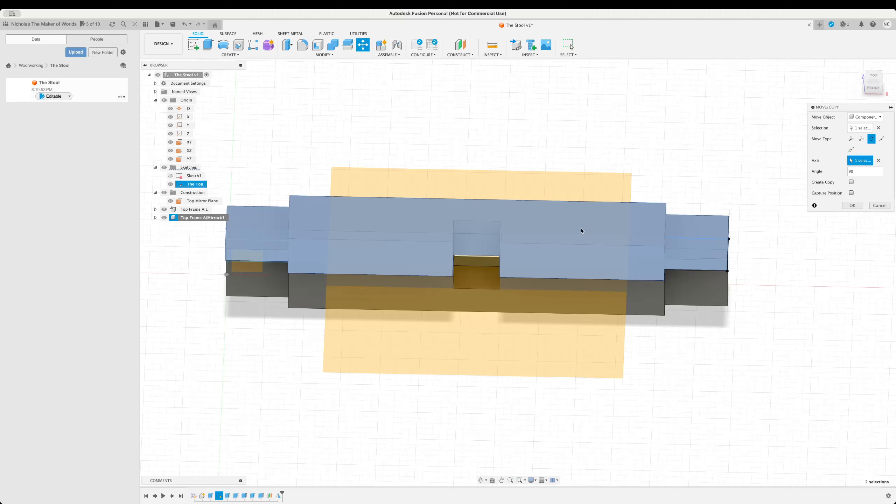
Try to rotate the mirrored component 90 degrees about the vertical edge at the end of Top Frame A
left_click(728, 284)
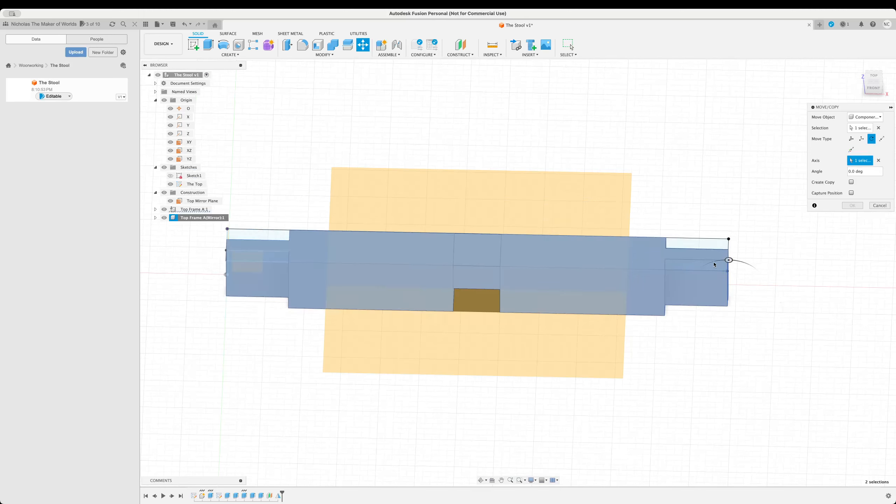
left_click(854, 172)
type("90")
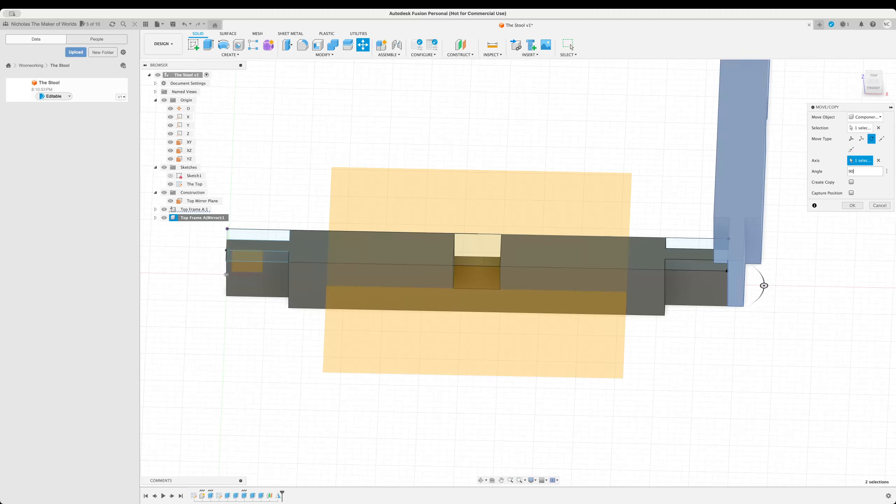
middle_click_drag(792, 309, 746, 346)
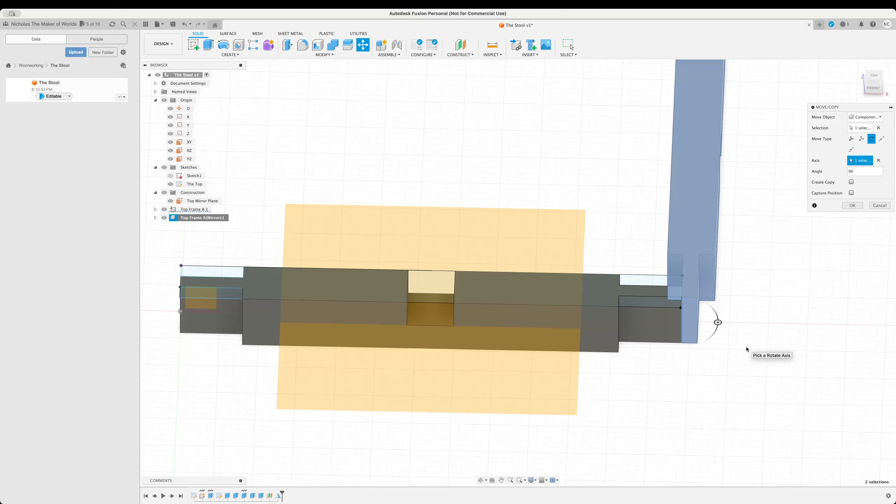
key("Escape")
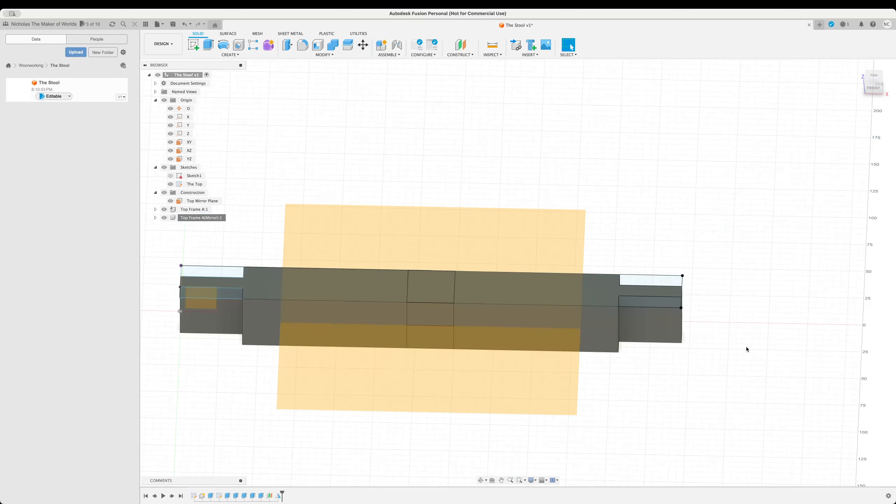
Start an Align on the mirrored component, hiding Top Frame A and the Construction folder
right_click(213, 218)
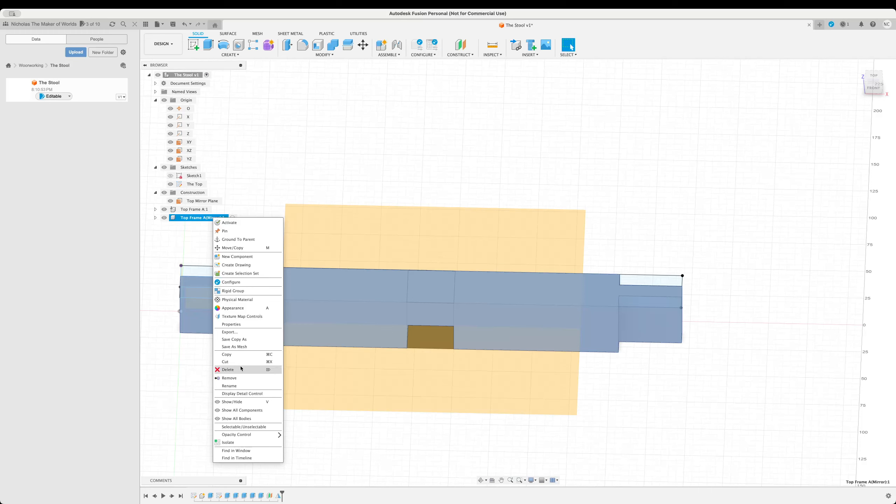
mouse_move(243, 437)
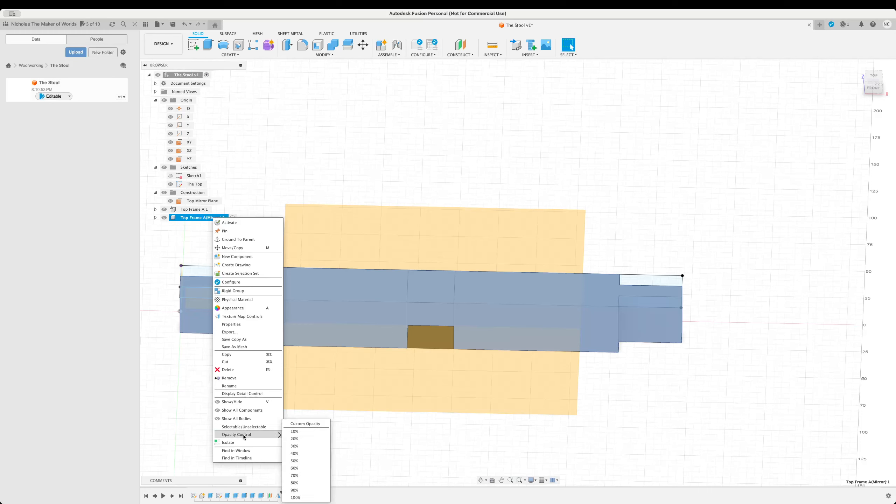
left_click(98, 312)
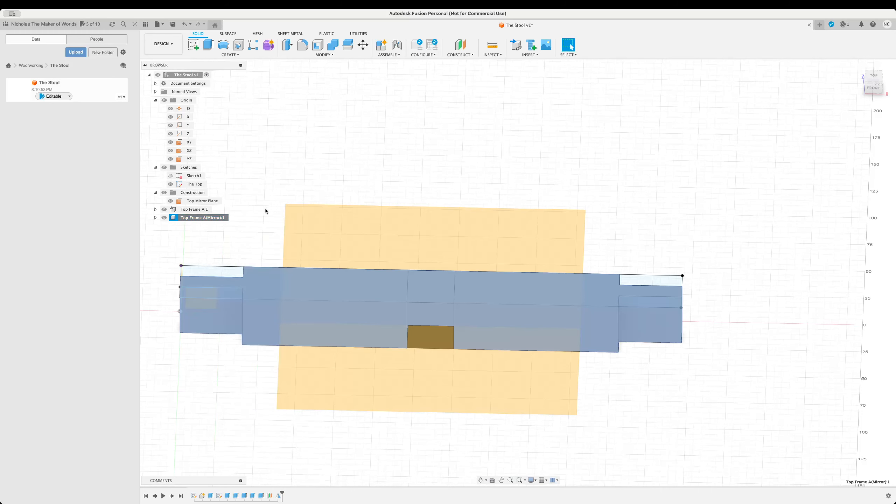
left_click(323, 54)
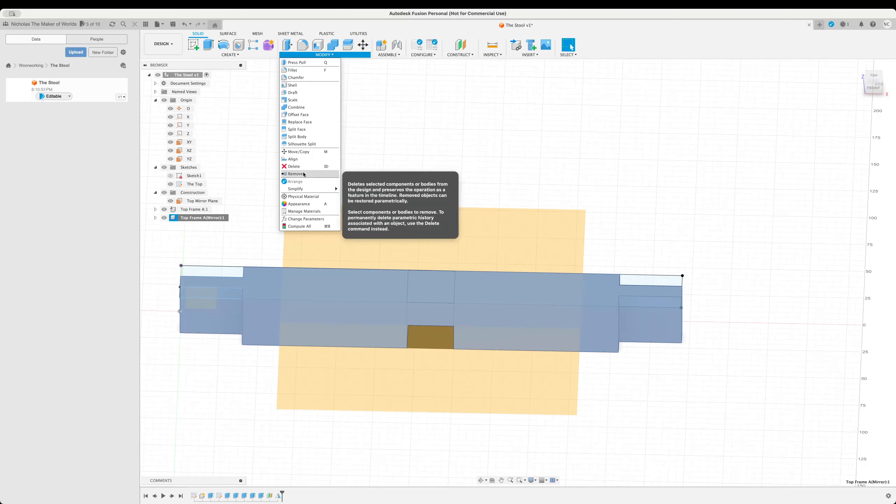
left_click(301, 159)
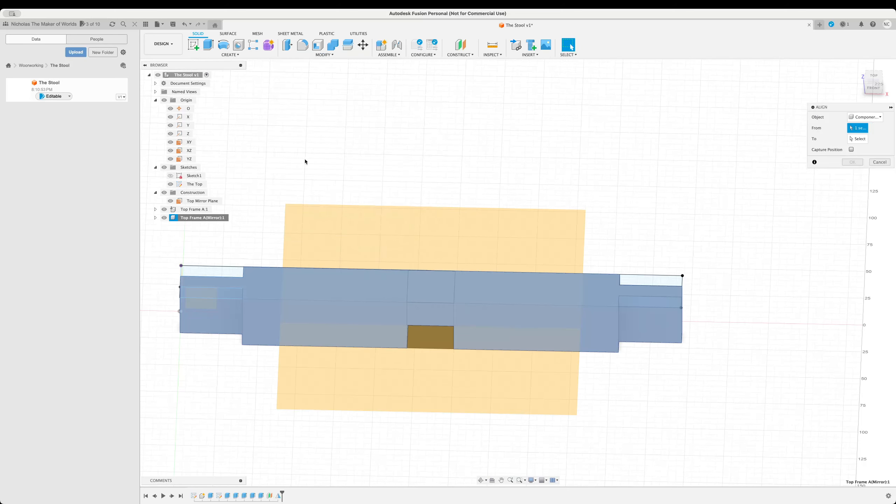
left_click(165, 209)
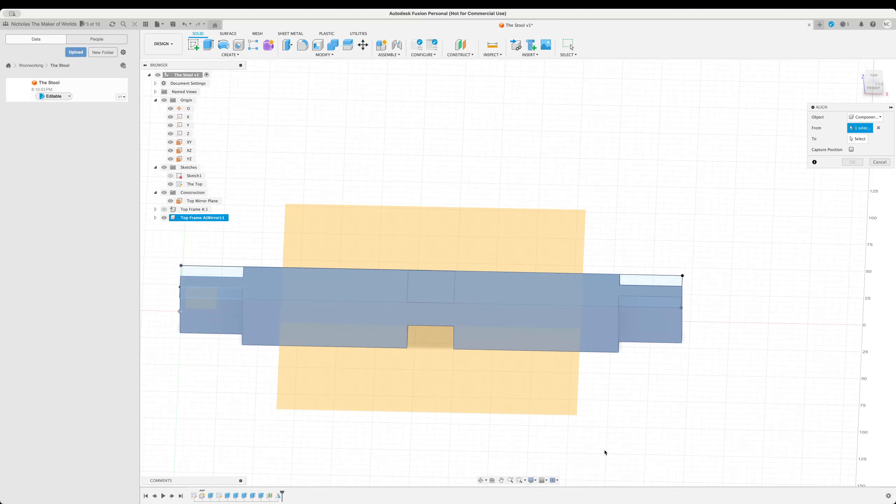
left_click(164, 193)
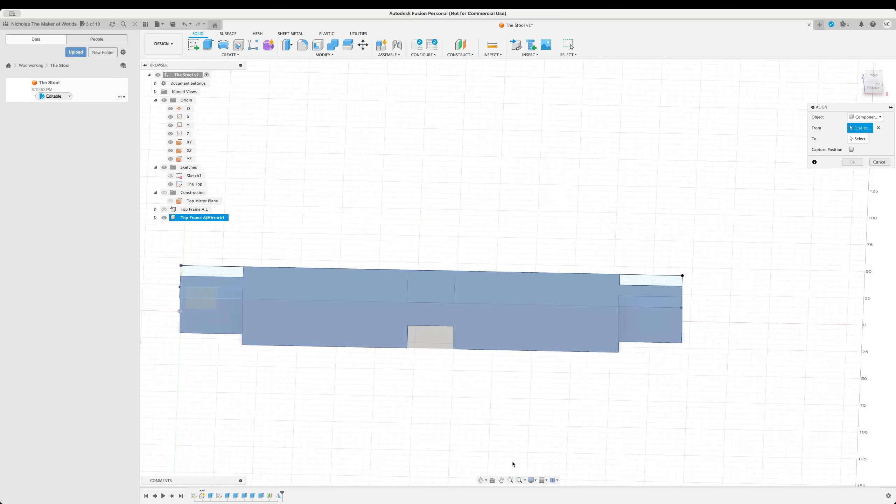
Choose the side face of the mirrored component's middle notch as the face to align from
left_click(481, 480)
left_click_drag(580, 406, 480, 356)
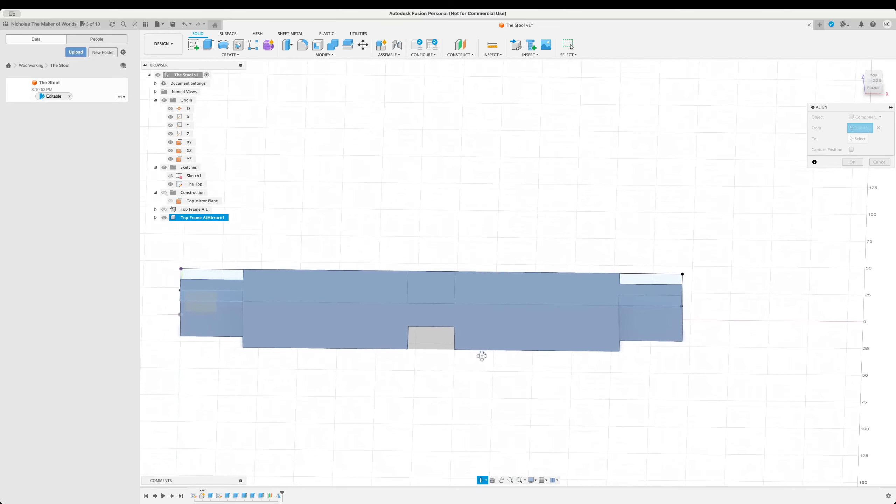
left_click(502, 480)
left_click_drag(637, 379, 654, 333)
left_click_drag(604, 362, 602, 341)
key("Escape")
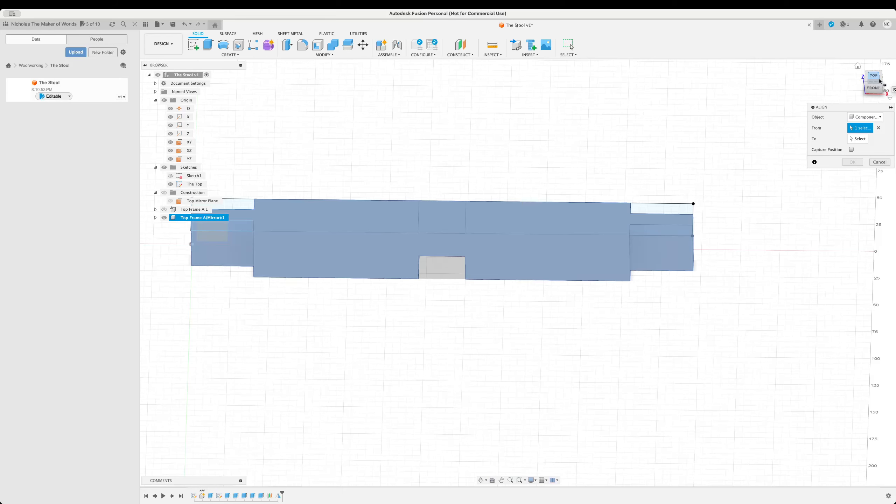
left_click_drag(882, 83, 865, 52)
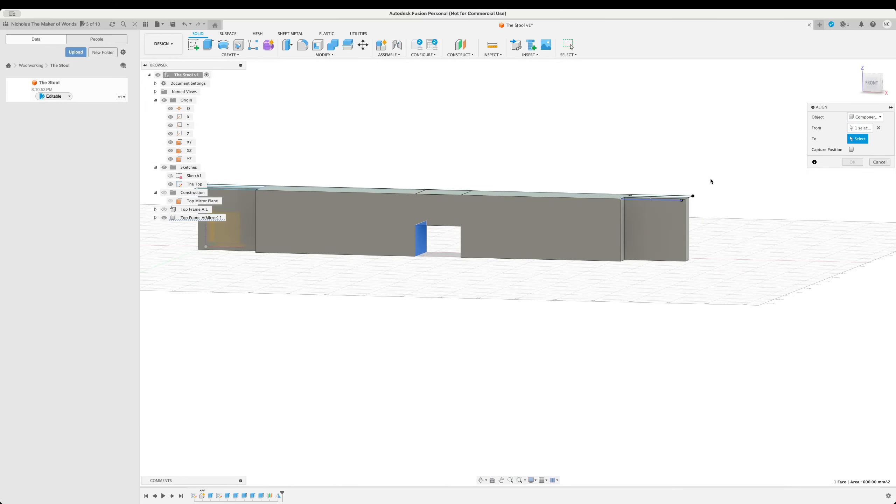
Try to align the mirrored component to the matching notch side face on Top Frame A with the direction flipped
left_click(163, 210)
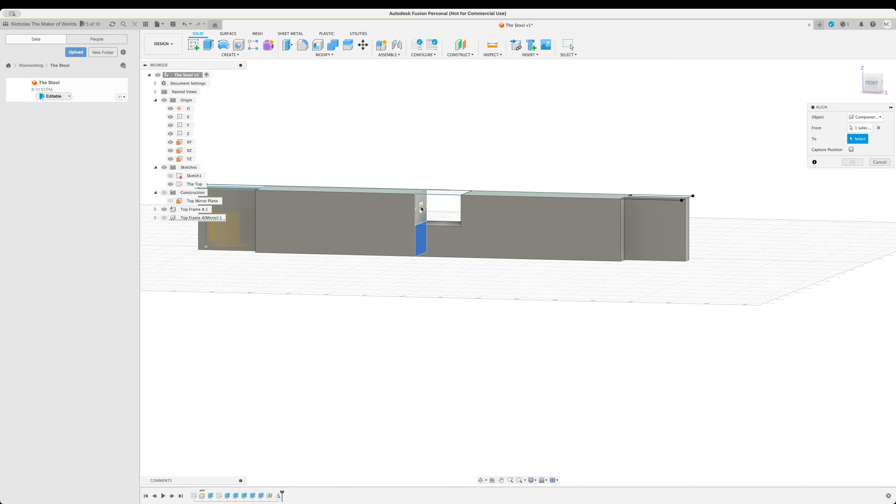
left_click(422, 209)
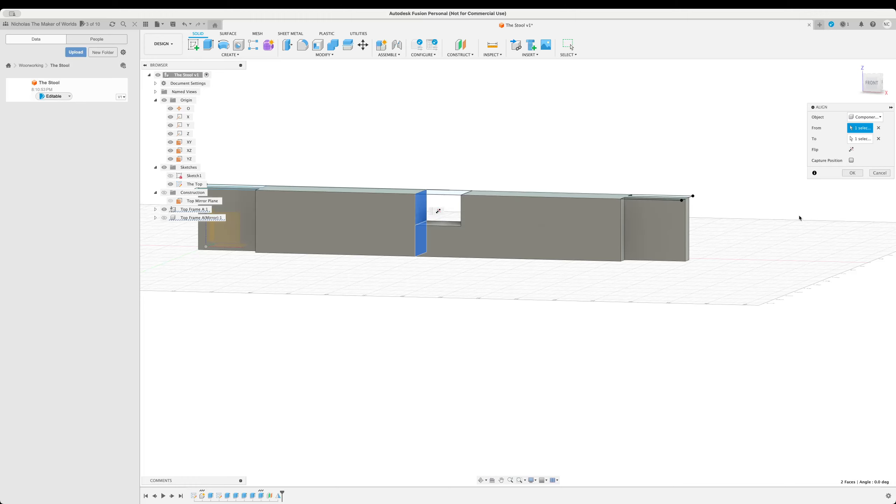
left_click(852, 149)
left_click(853, 173)
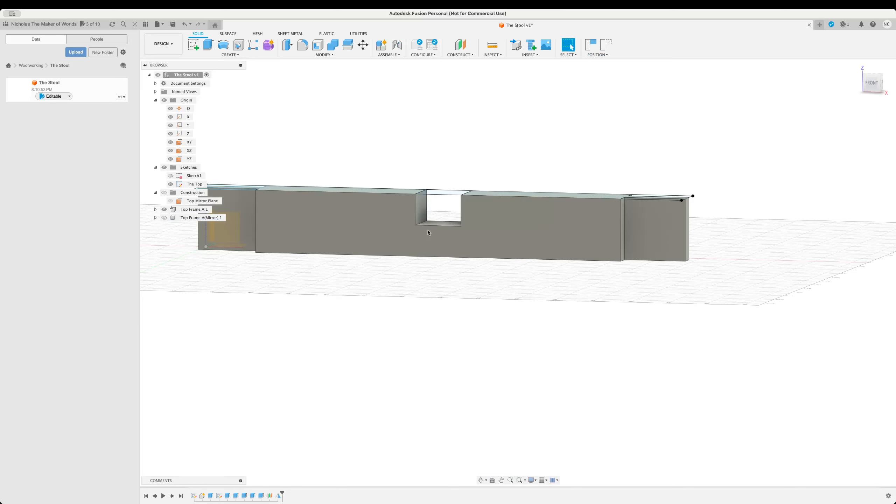
Show the mirrored component, and undo its alignment along with the visibility changes
scroll(405, 306, "up", 2)
scroll(406, 306, "down", 3)
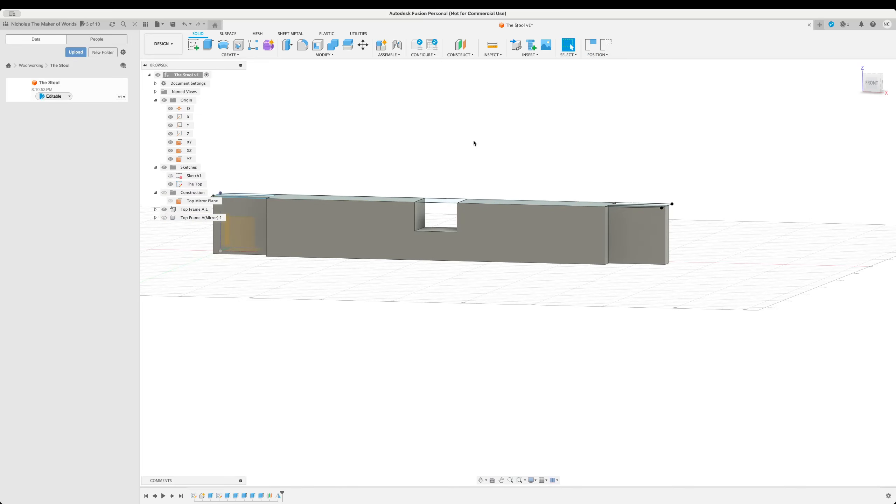
left_click(165, 217)
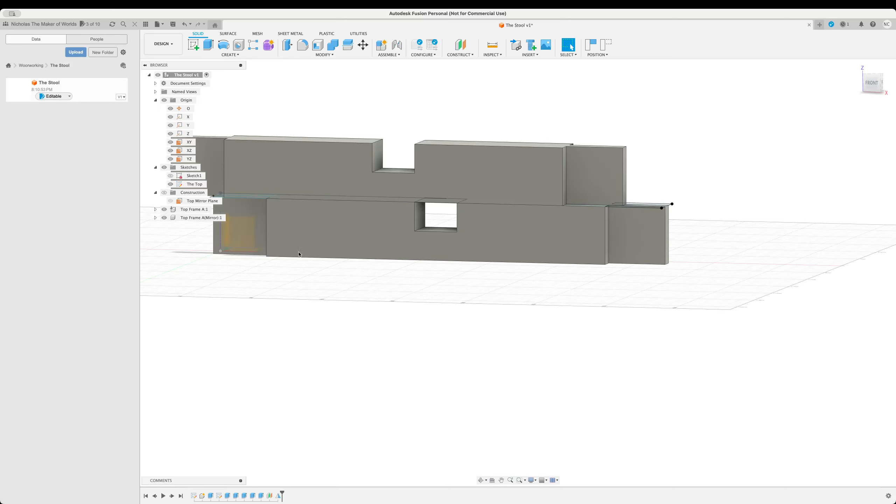
middle_click_drag(299, 252, 414, 278)
key("super+z")
key("super+z")
key("super+z")
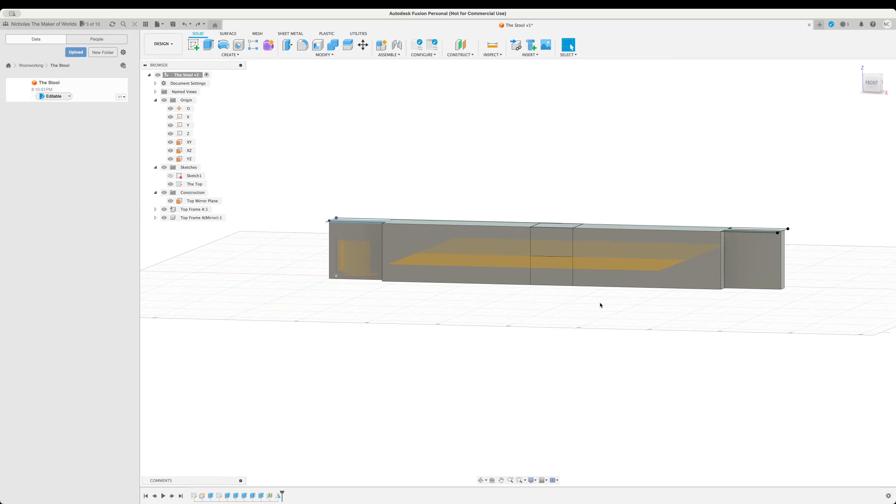
middle_click_drag(689, 154, 603, 134)
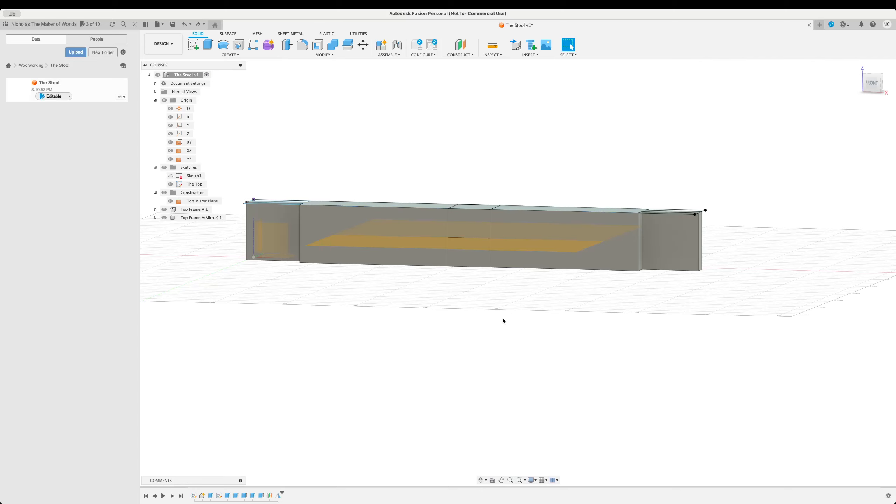
middle_click_drag(489, 303, 493, 320)
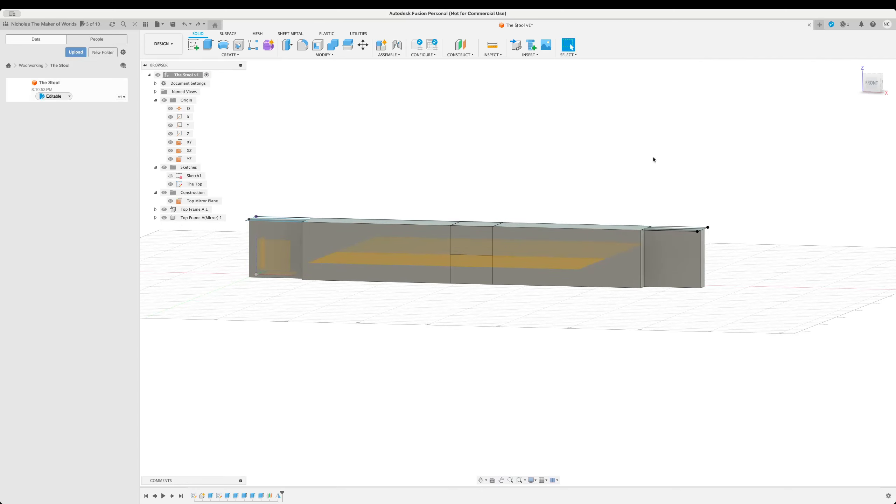
Rotate the mirrored Top Frame A component 90 degrees about the Z axis so it crosses Top Frame A at the middle notches
middle_click_drag(847, 118, 760, 155)
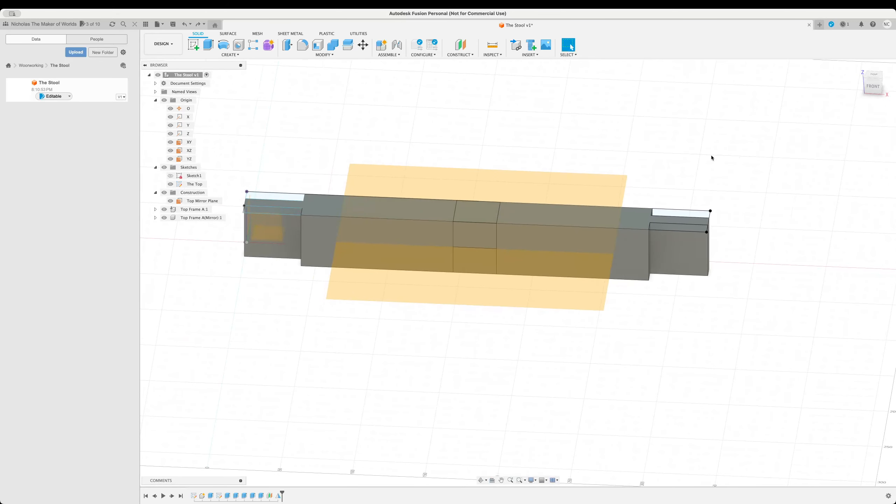
right_click(193, 218)
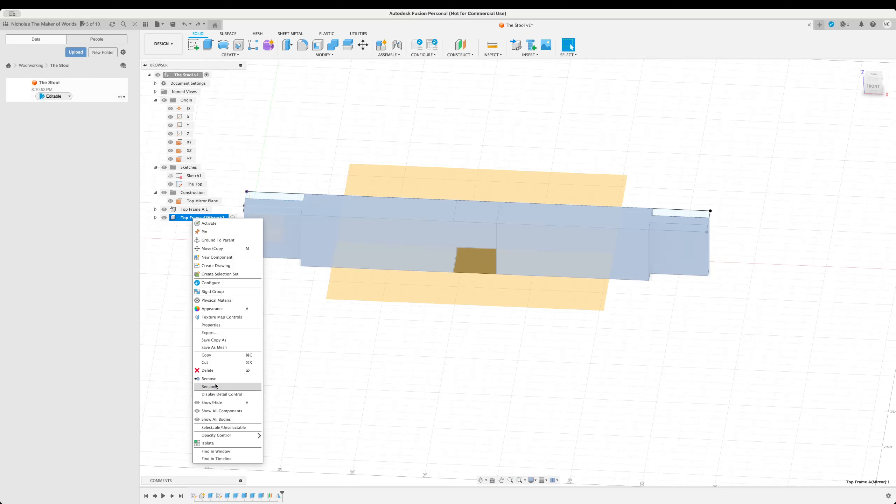
left_click(363, 46)
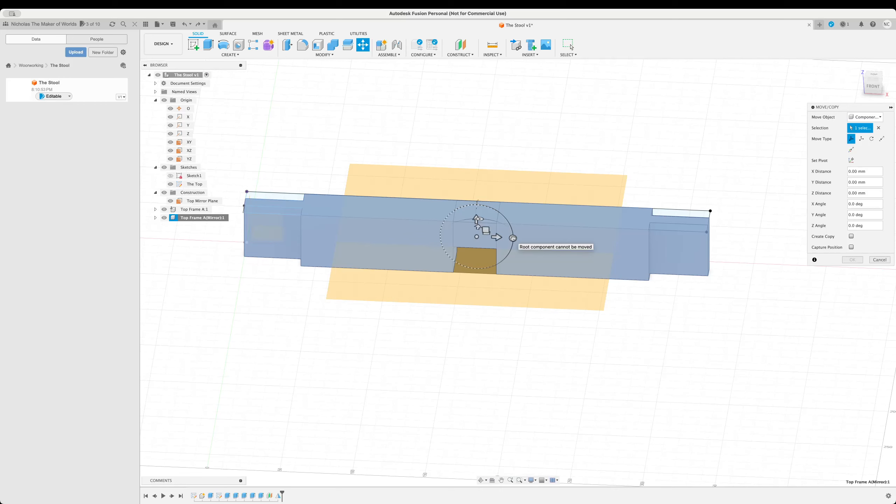
mouse_move(513, 238)
left_mouse_down()
mouse_move(511, 230)
mouse_move(512, 240)
left_mouse_up()
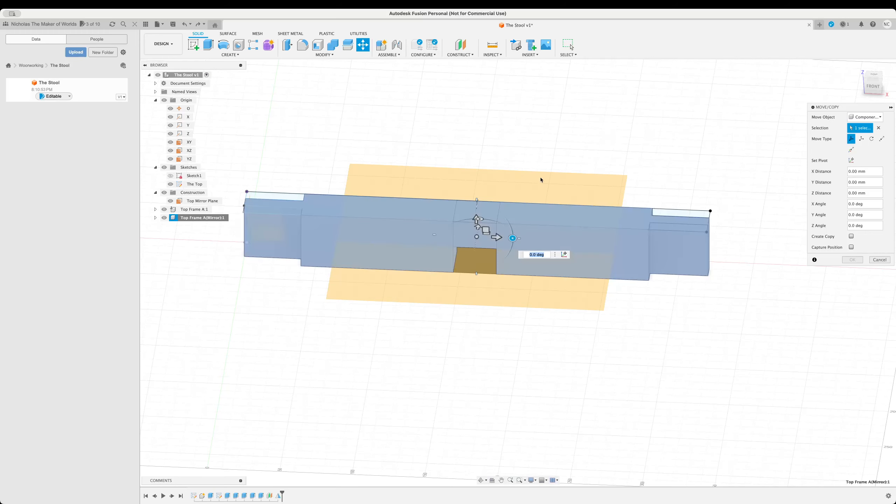
middle_click_drag(654, 142, 637, 191, "shift")
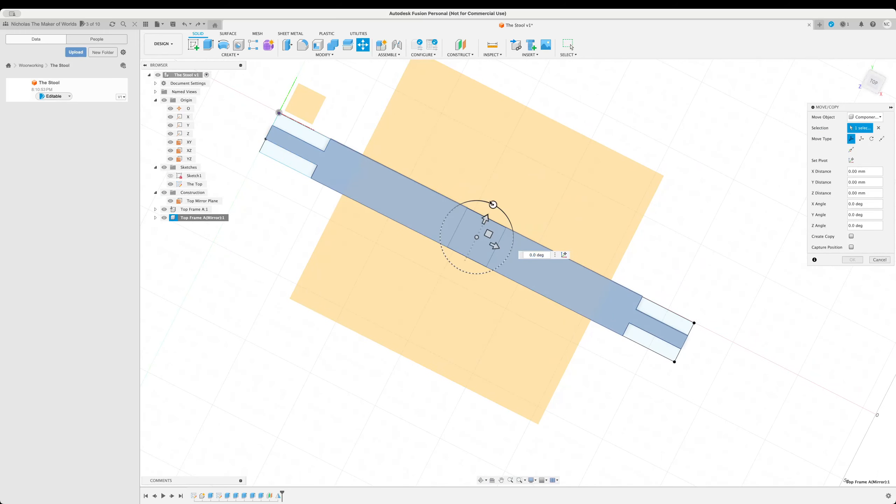
left_click_drag(493, 204, 418, 203)
middle_click_drag(708, 261, 657, 268, "shift")
middle_click_drag(609, 239, 420, 237)
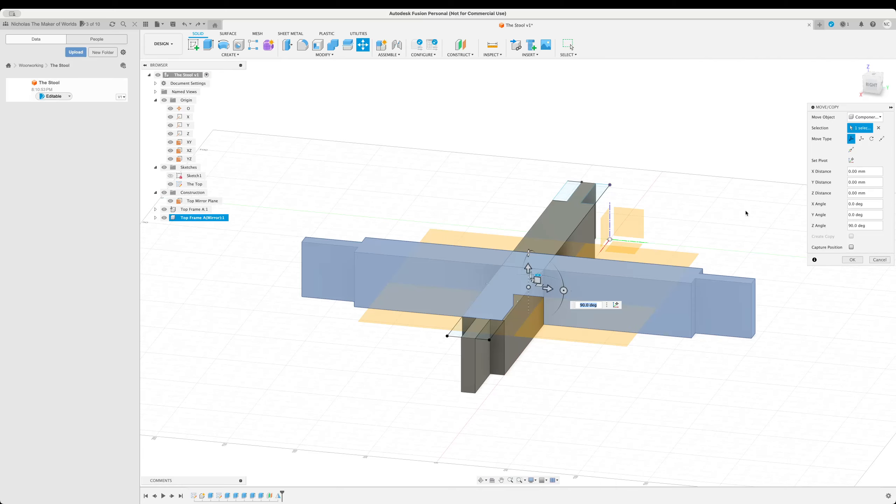
middle_click_drag(745, 213, 685, 269, "shift")
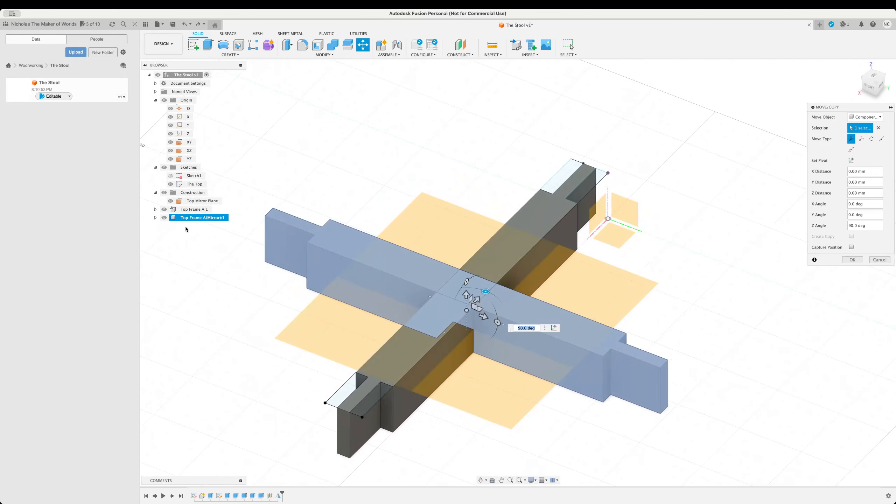
left_click(164, 210)
left_click(164, 210)
left_click(855, 260)
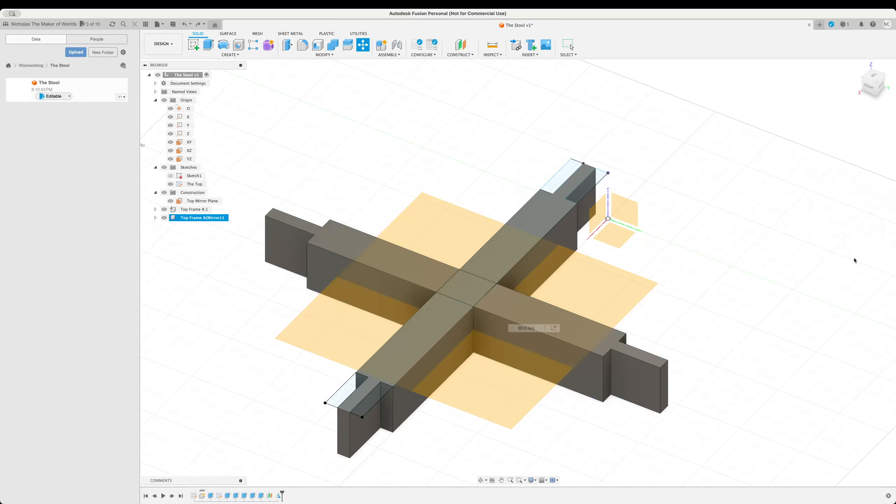
Inspect the crossed beams by showing Top Frame A and its mirrored component one at a time
middle_click_drag(690, 401, 695, 396)
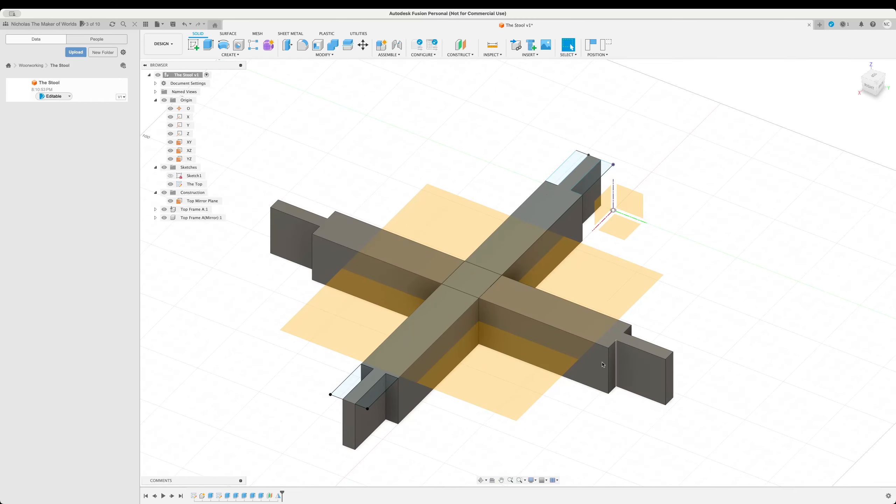
left_click(164, 218)
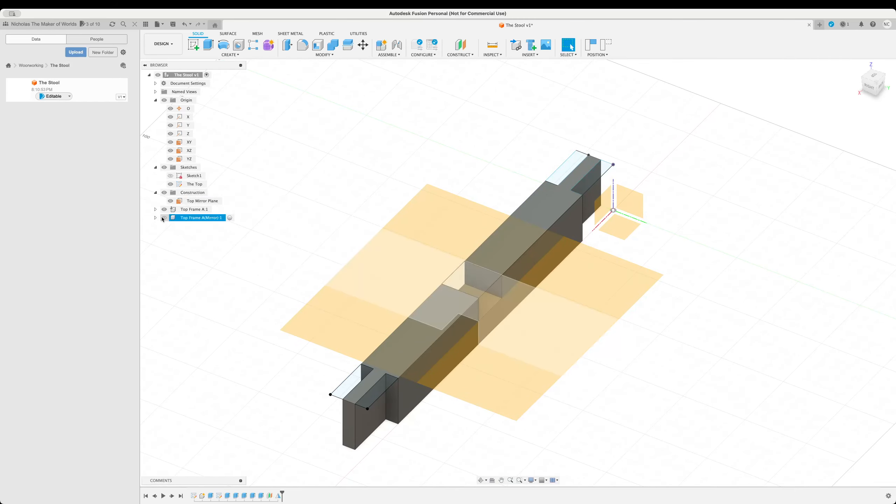
left_click(164, 218)
left_click(164, 210)
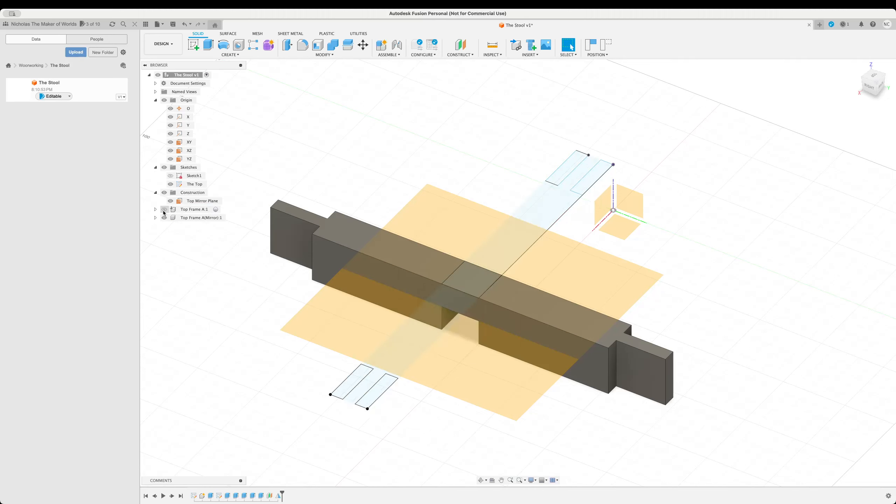
left_click(164, 209)
left_click(164, 210)
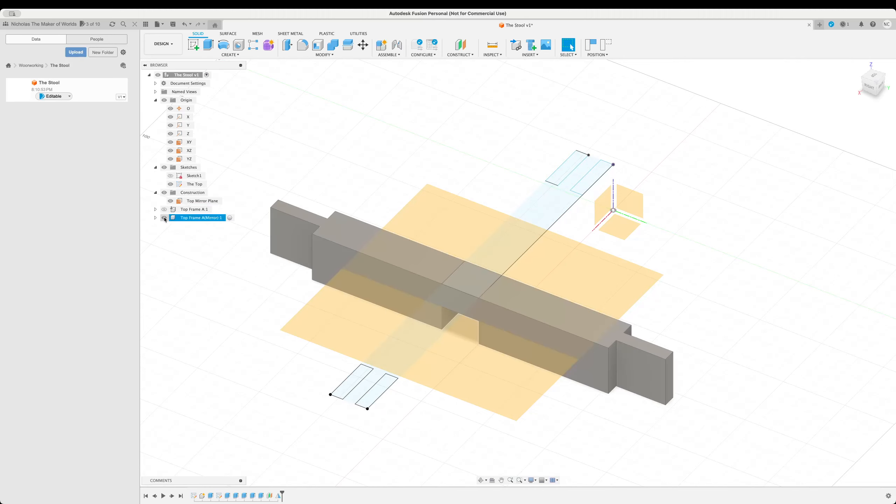
left_click(164, 218)
left_click(164, 209)
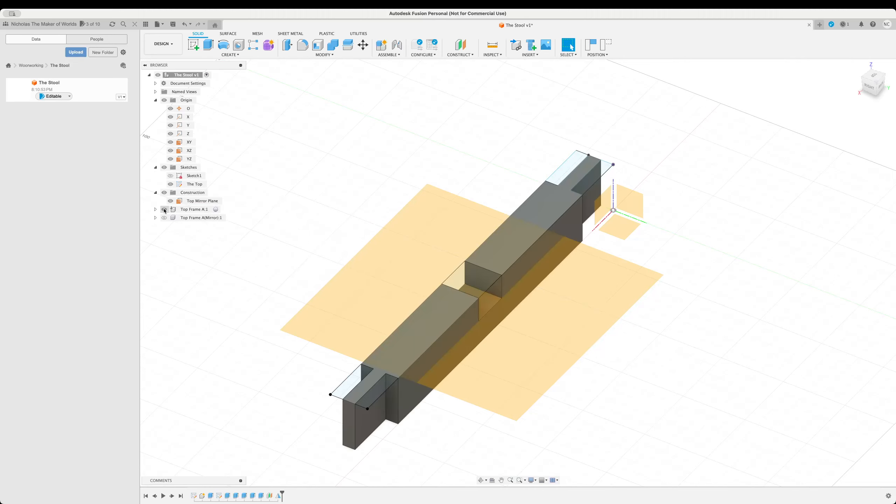
Hide The Top sketch and the Construction folder, and show both Top Frame A and the mirrored component
left_click(171, 183)
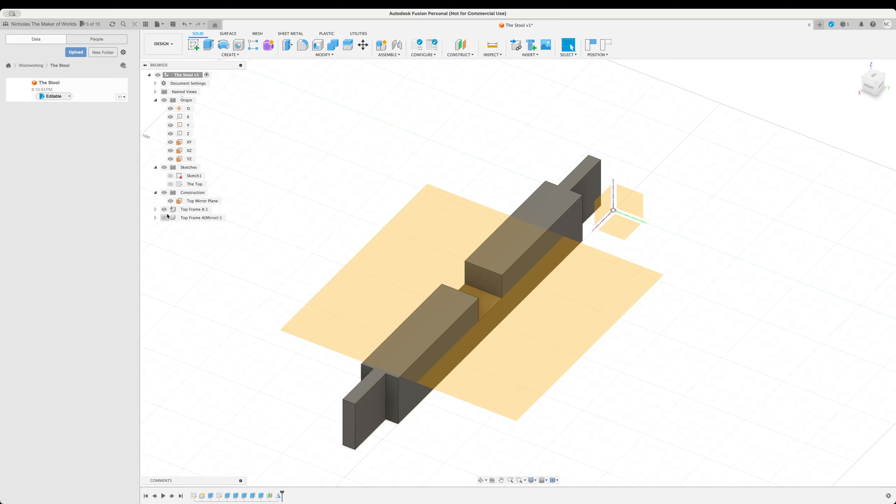
left_click(164, 193)
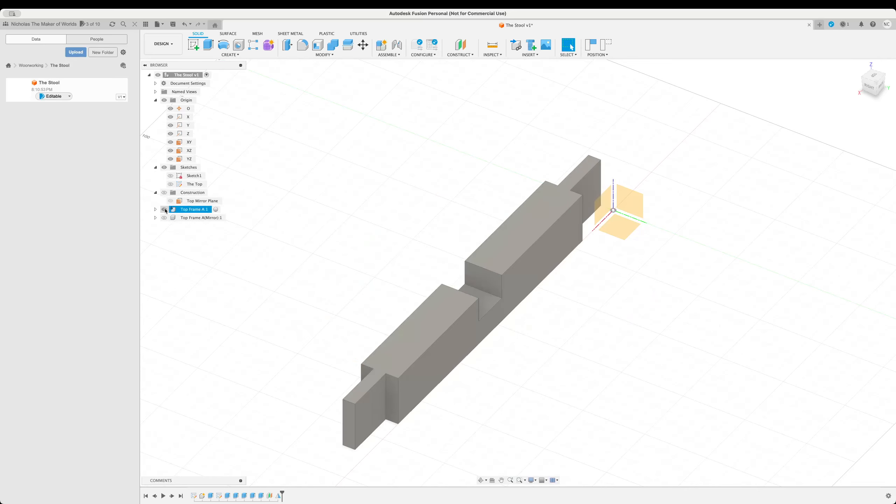
left_click(164, 209)
left_click(164, 209)
left_click(164, 218)
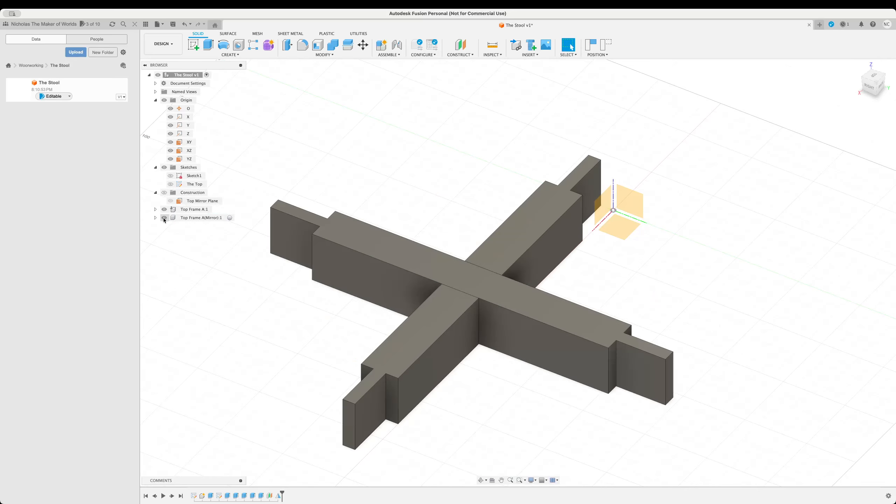
Toggle the mirrored component's visibility to examine how it fits into Top Frame A's middle notch, leaving it shown
left_click(165, 217)
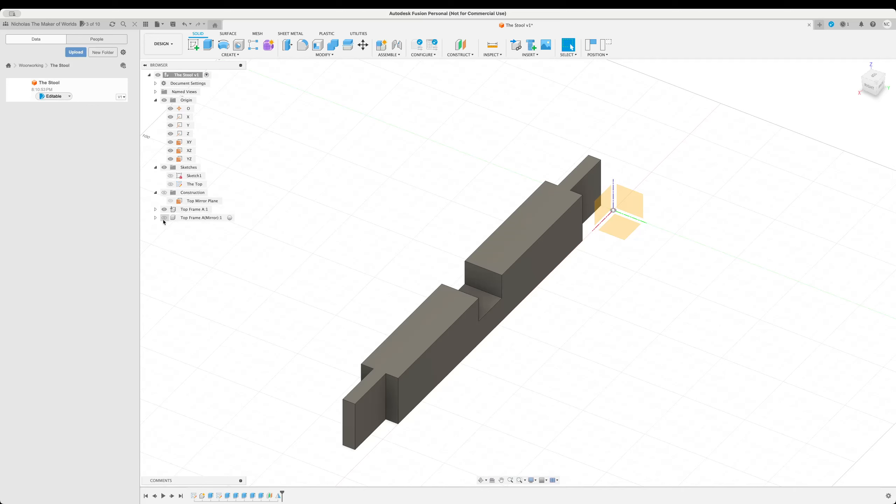
left_click(164, 217)
left_click(164, 217)
left_click(164, 217)
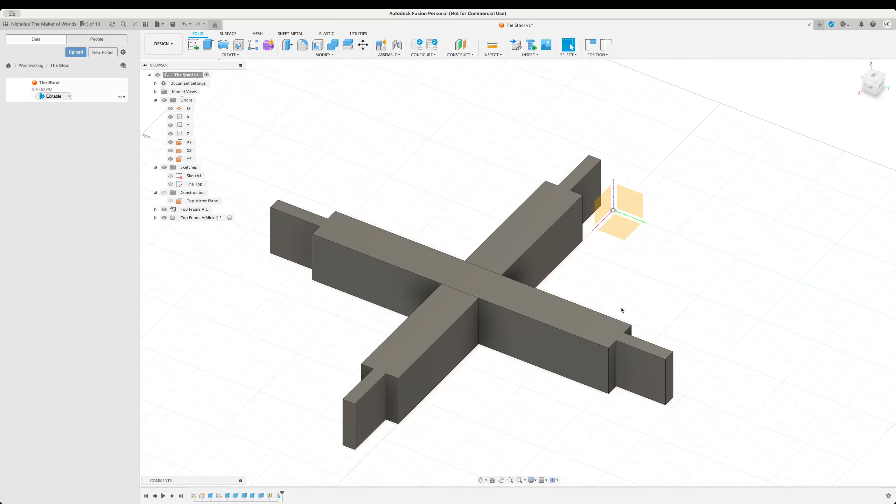
middle_click_drag(648, 297, 674, 266)
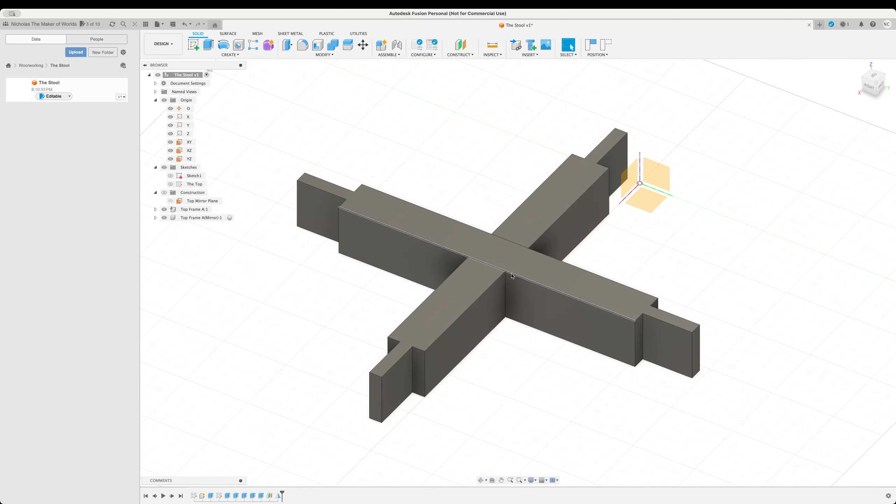
left_click(857, 66)
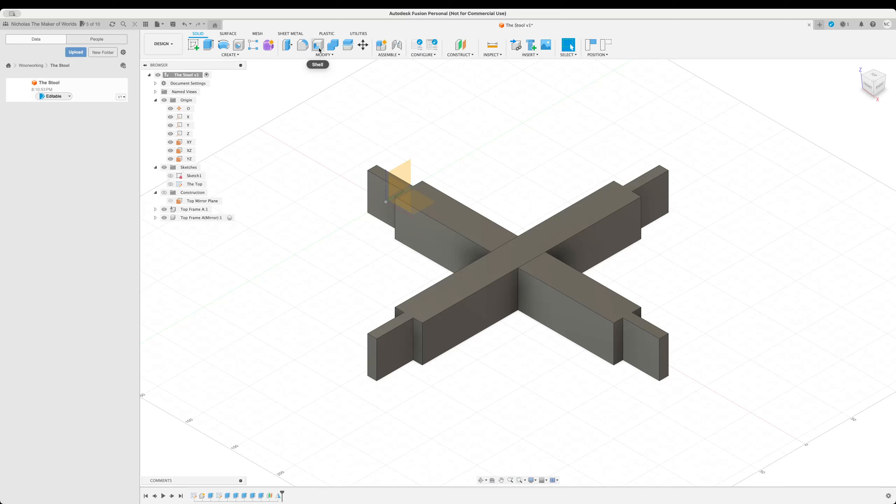
left_click(343, 55)
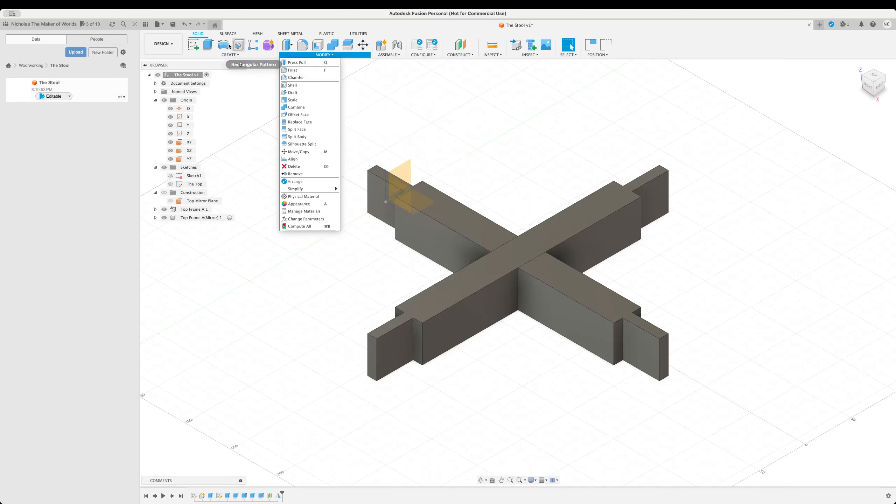
left_click(248, 28)
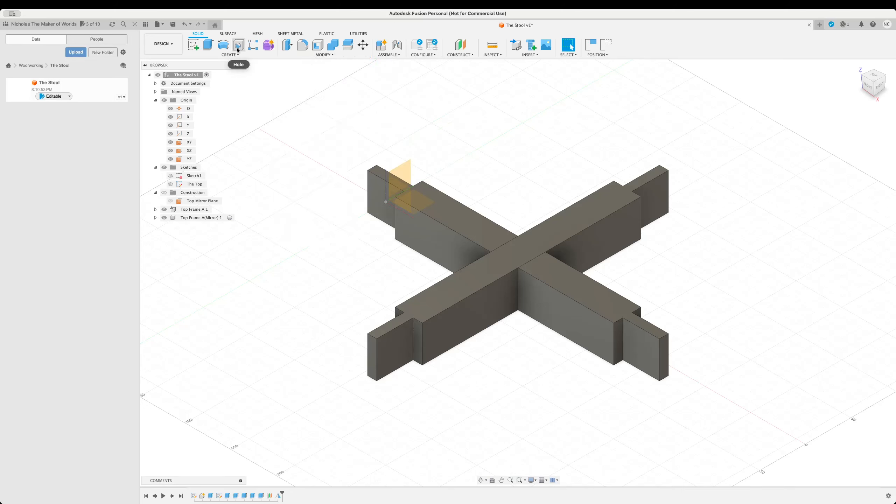
left_click(233, 54)
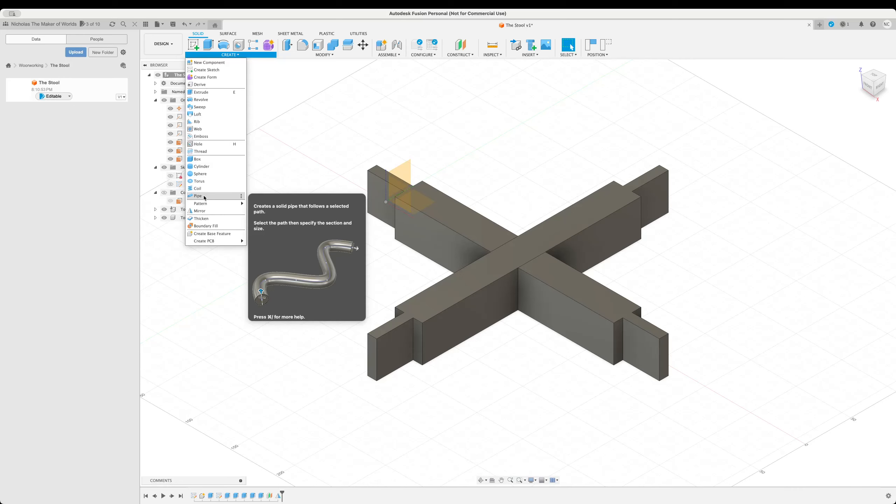
mouse_move(203, 204)
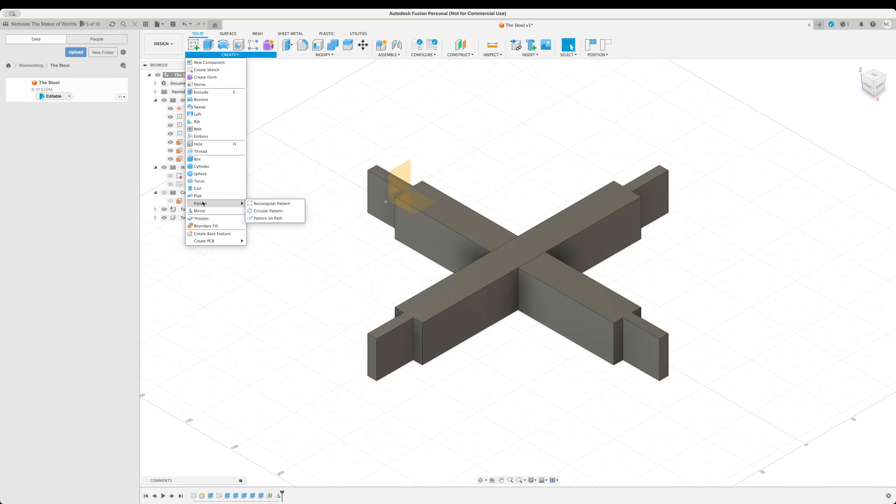
left_click(256, 54)
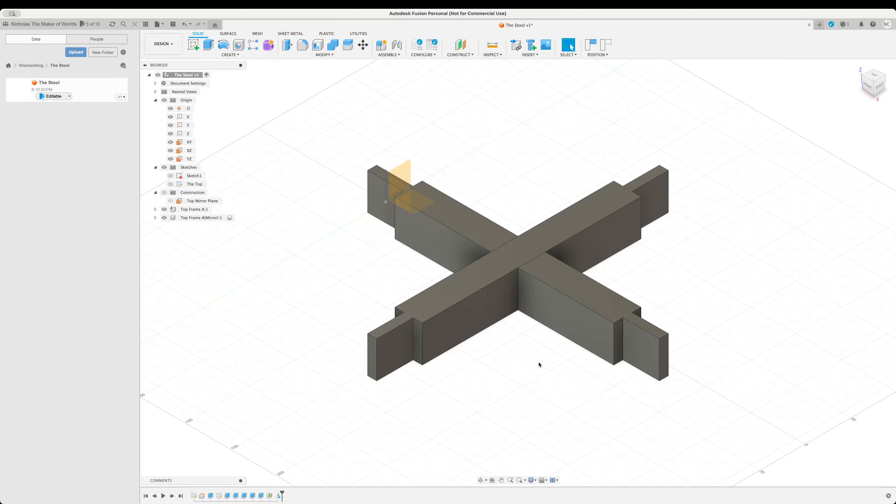
scroll(539, 365, "down", 5)
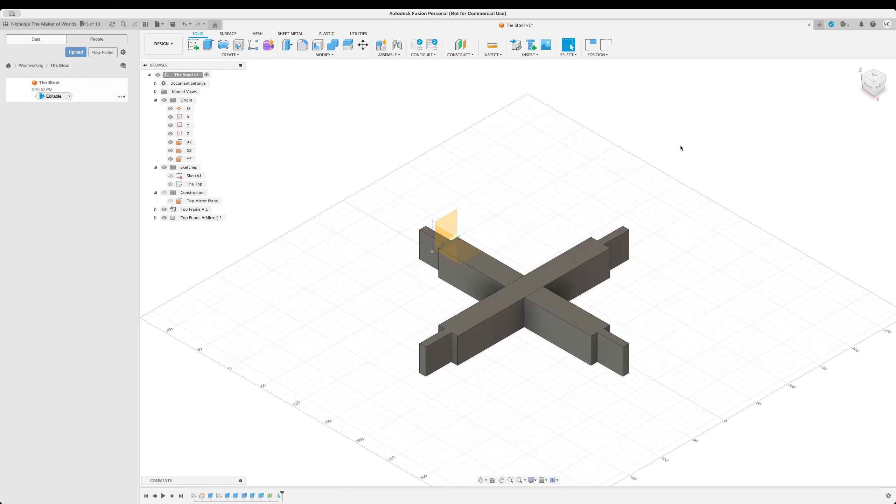
Try to start a sketch on the underside of Top Frame A with the component positions reverted, and undo it
left_click_drag(873, 84, 862, 15)
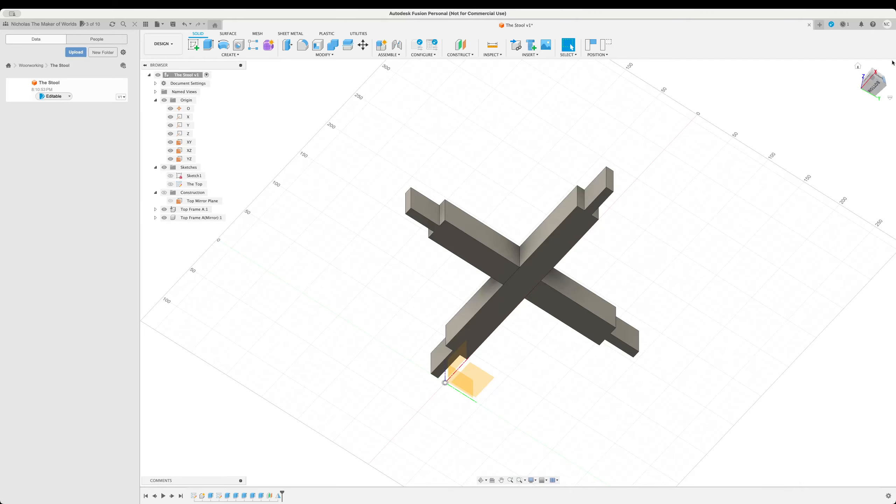
mouse_move(879, 81)
left_mouse_down()
mouse_move(868, 95)
mouse_move(876, 146)
mouse_move(882, 139)
mouse_move(894, 158)
mouse_move(880, 166)
mouse_move(864, 157)
mouse_move(893, 149)
mouse_move(804, 191)
left_mouse_up()
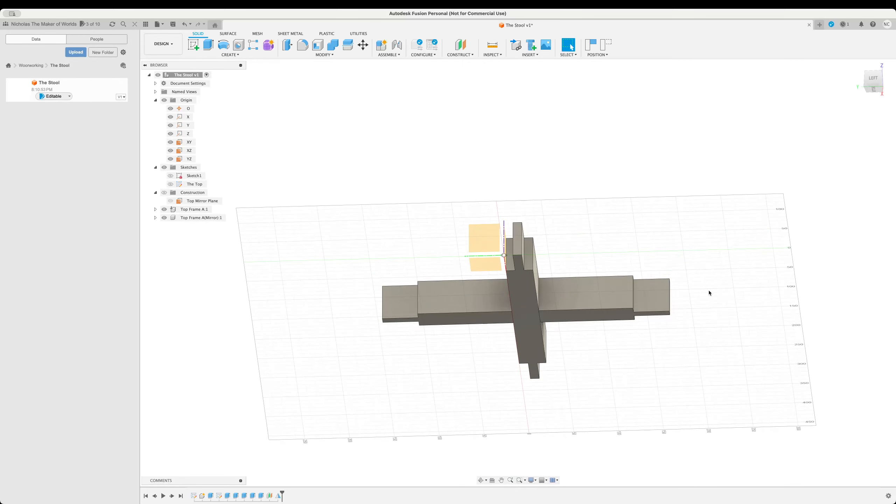
middle_click_drag(742, 265, 691, 224, "shift")
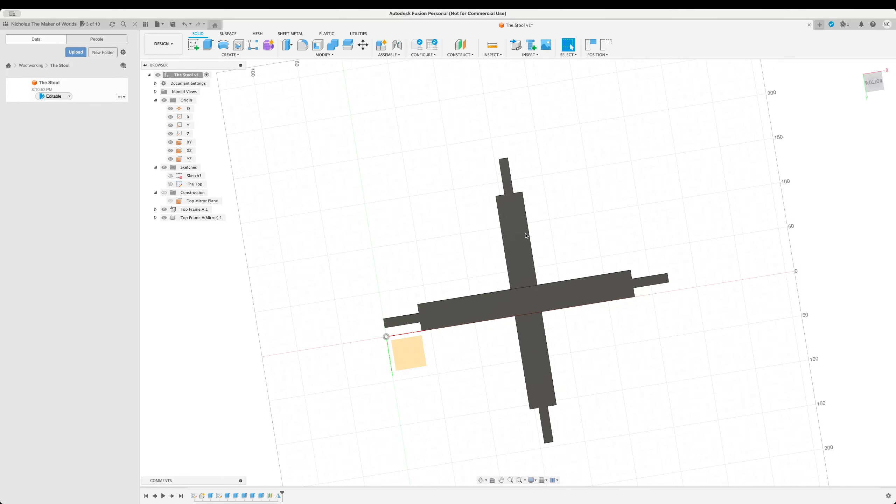
left_click(464, 308)
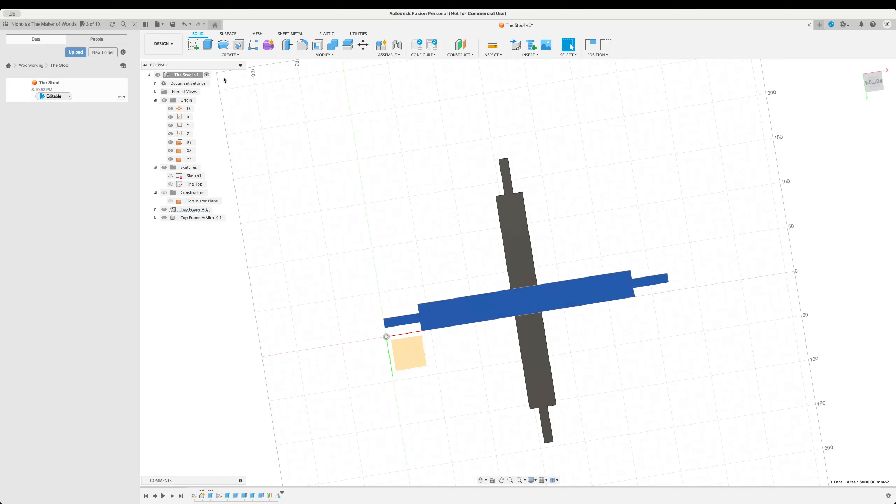
left_click(193, 45)
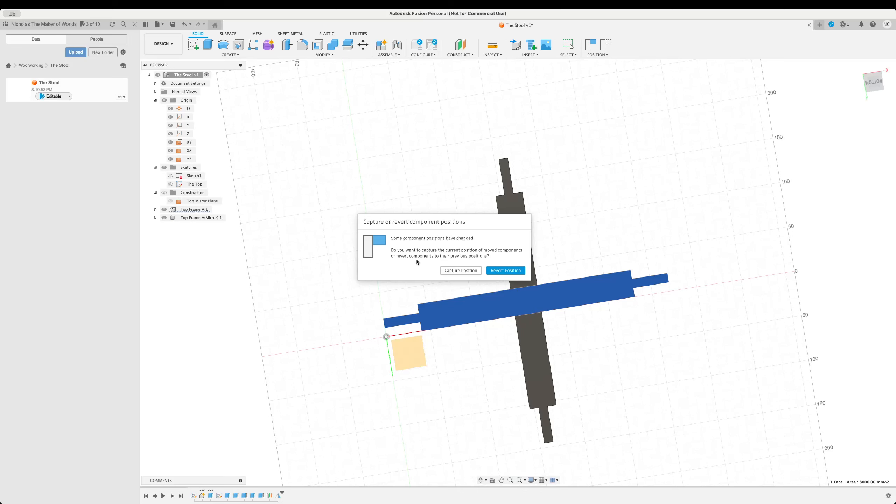
left_click(511, 270)
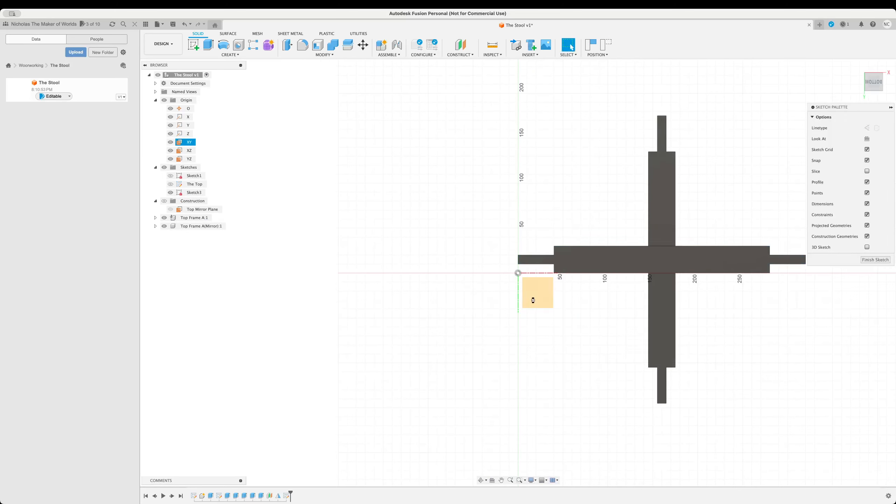
key("super+z")
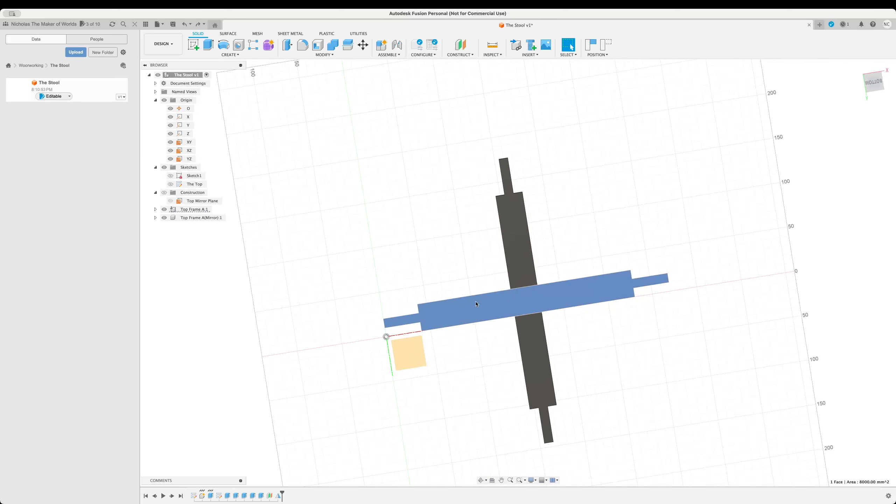
Start a sketch on the underside face of Top Frame A, capturing the current component positions
left_click(476, 324)
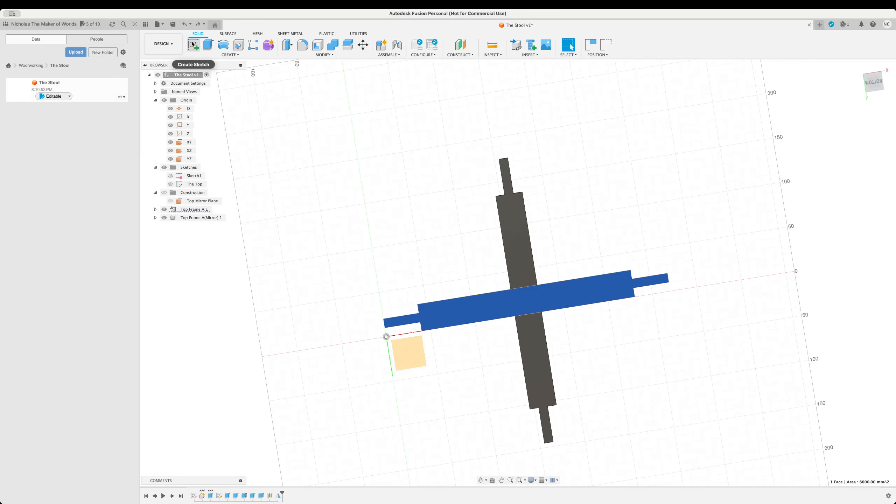
left_click(207, 75)
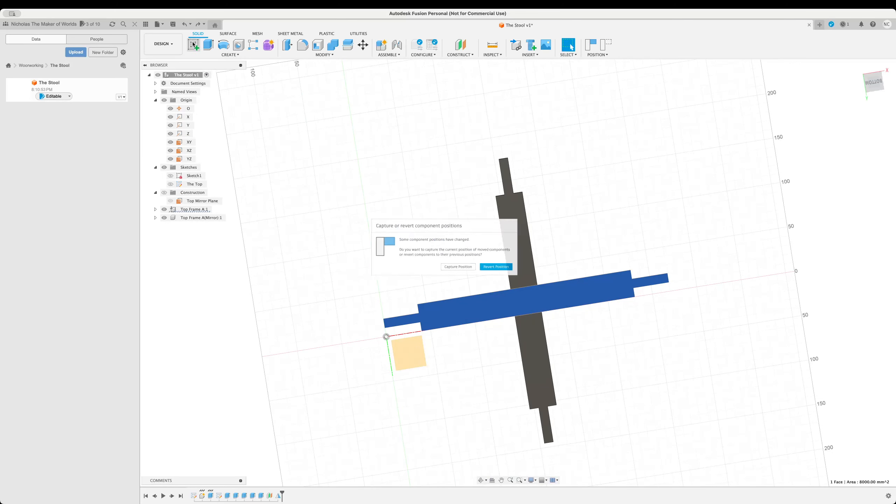
left_click(461, 270)
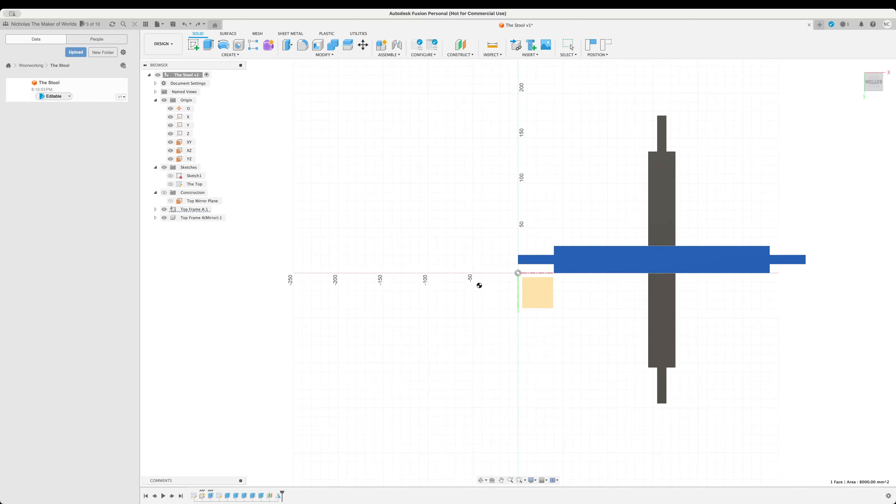
left_click(623, 264)
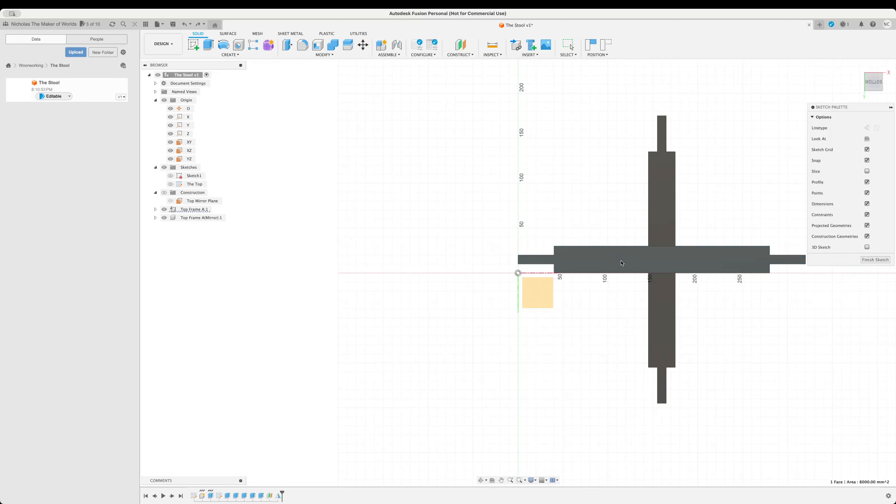
Draw a 40 by 30 mm rectangle around the tenon nearest the origin, ending at the shoulder corner of Top Frame A
scroll(633, 261, "up", 5)
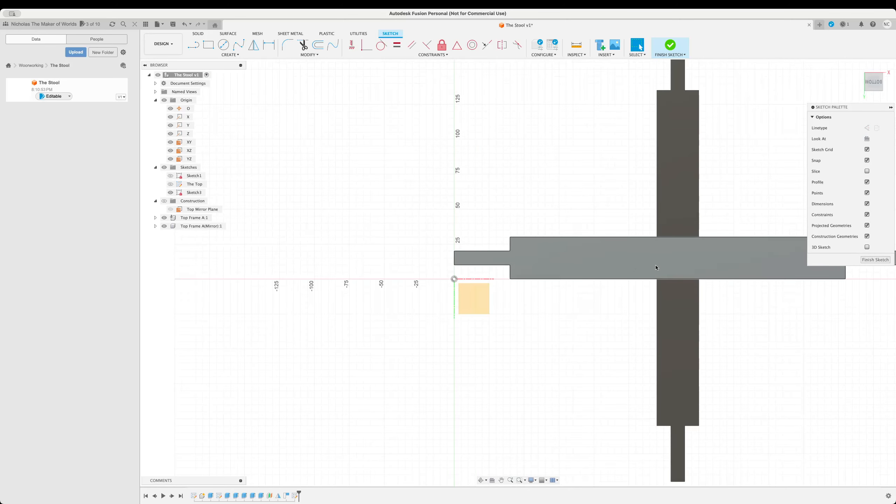
middle_click_drag(651, 192, 543, 201)
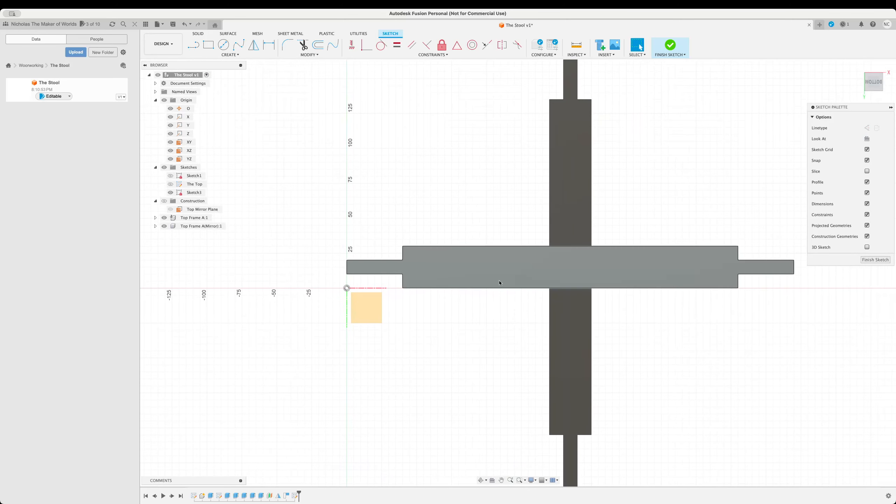
middle_click_drag(385, 212, 490, 213)
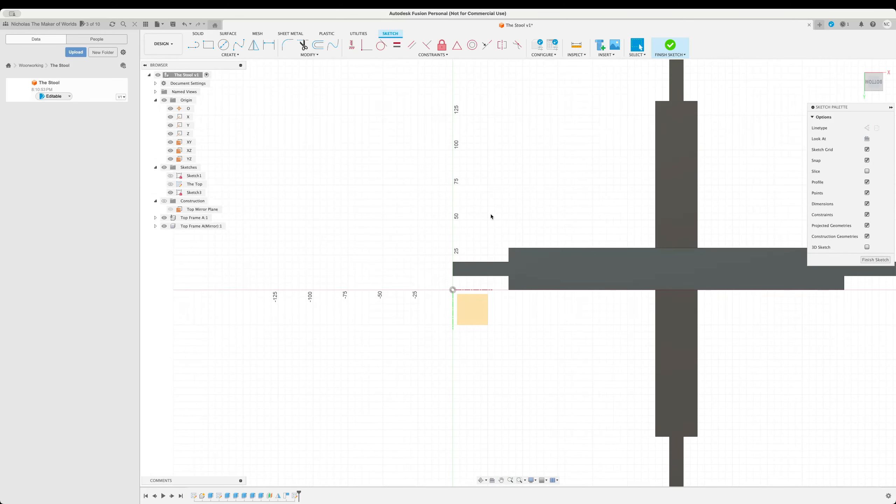
scroll(489, 268, "up", 3)
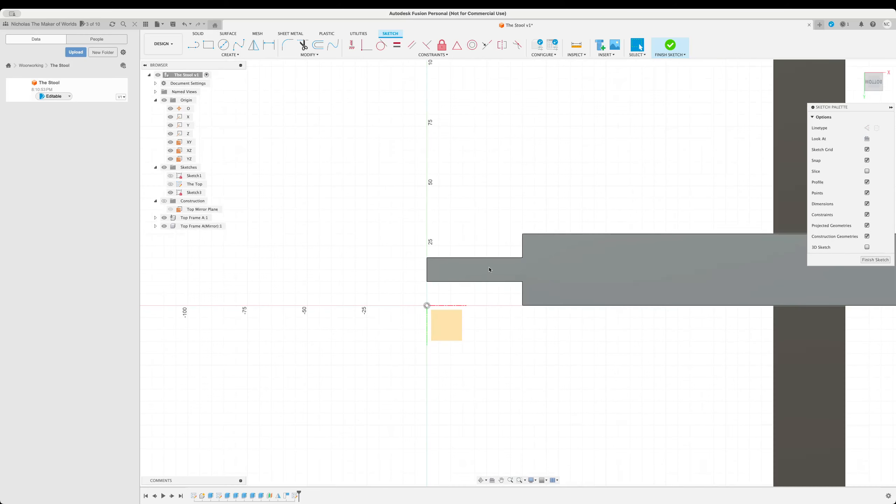
scroll(489, 269, "up", 1)
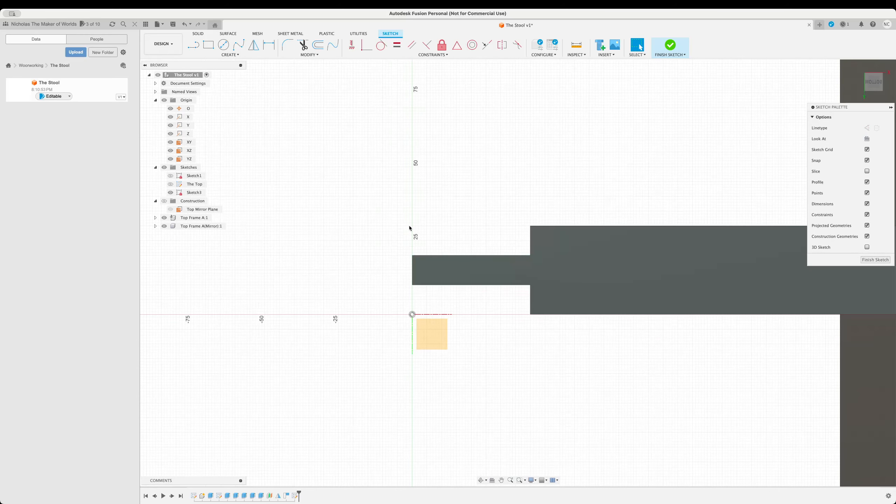
key("r")
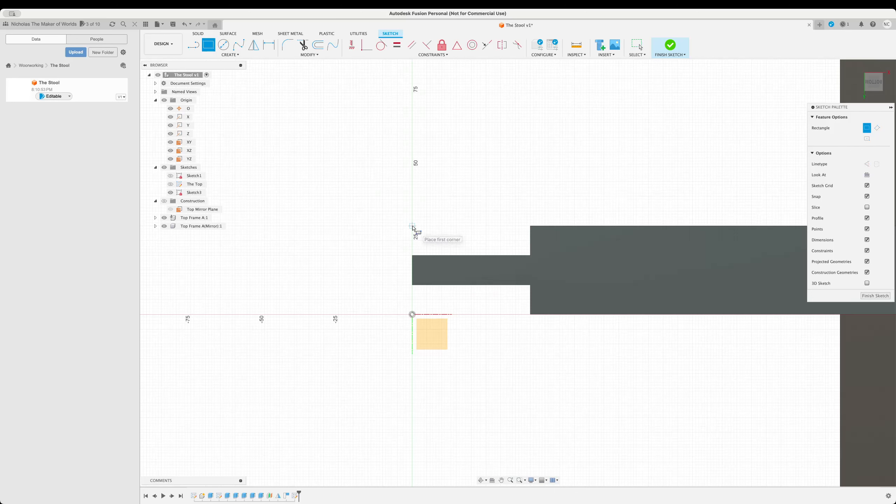
left_click(412, 226)
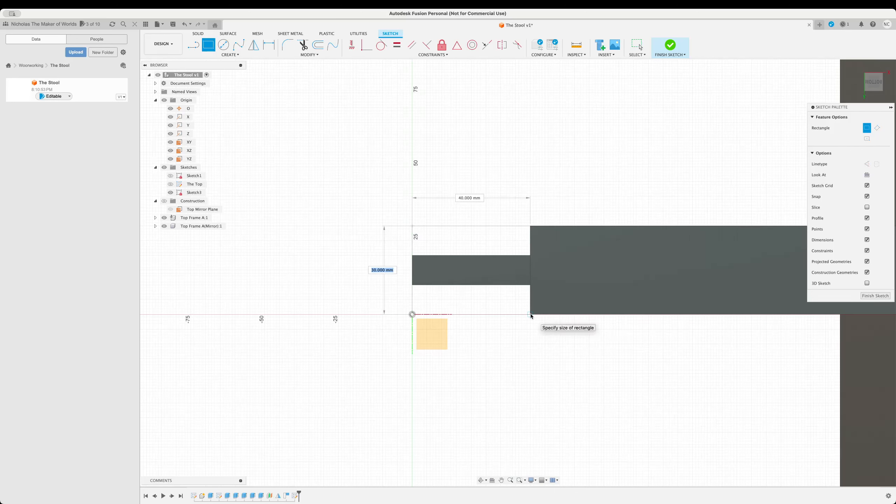
key("Tab")
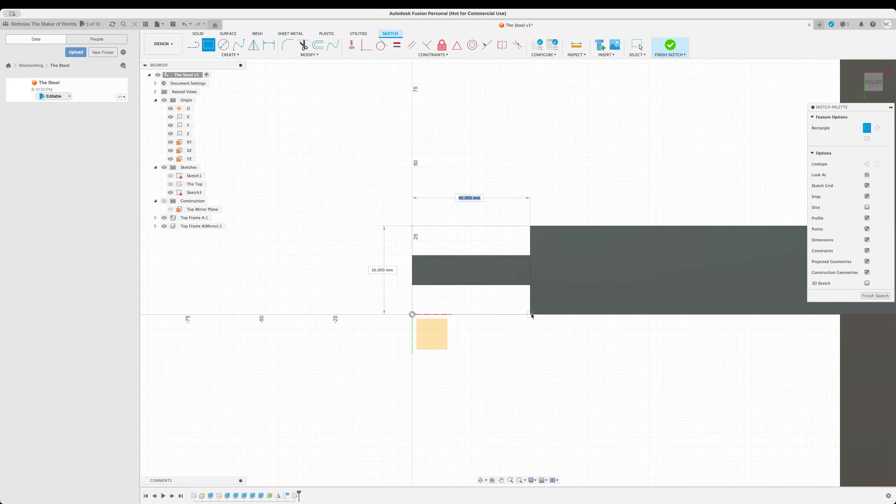
left_click(531, 314)
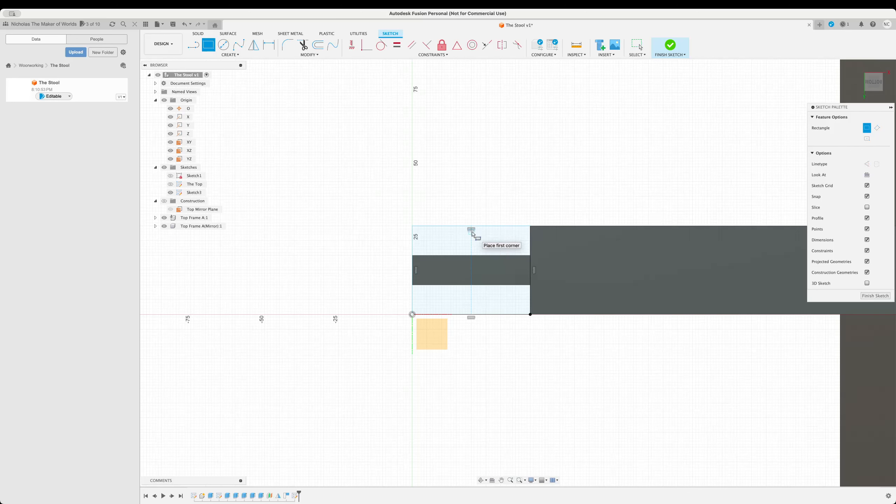
right_click(480, 204)
left_click(480, 204)
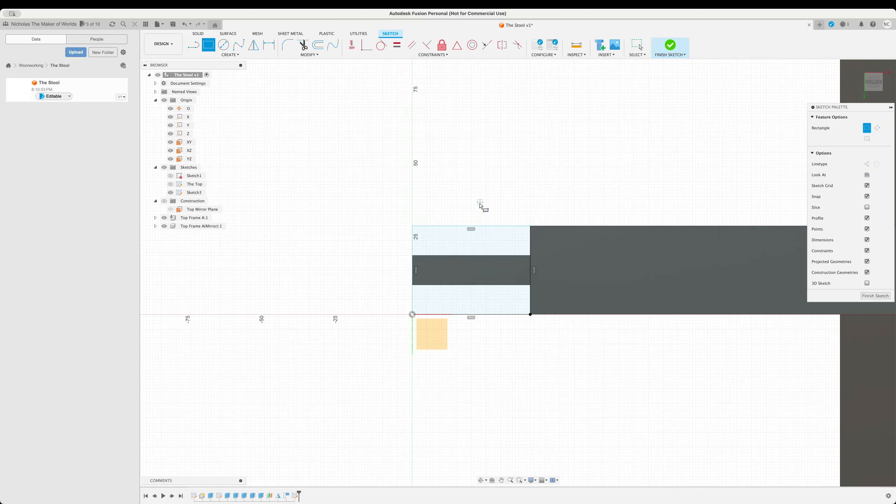
left_click(472, 228)
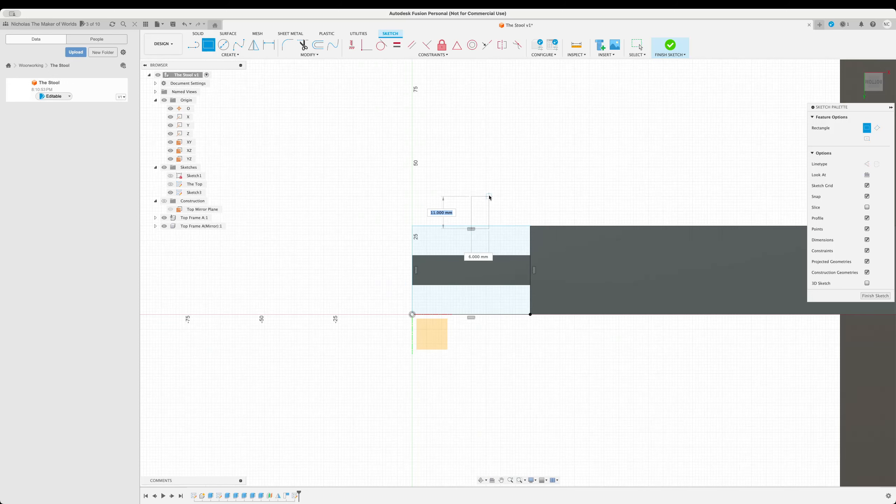
key("Escape")
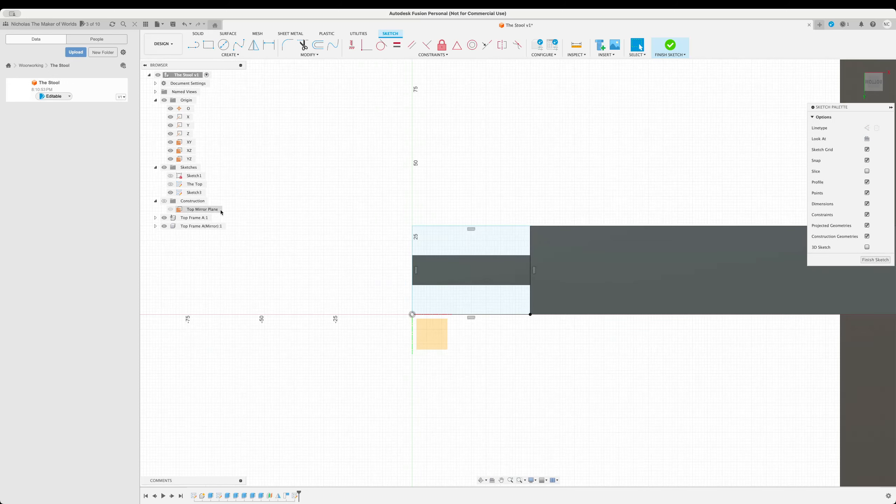
Remove the rectangle just drawn around the tenon from Sketch3
right_click(188, 194)
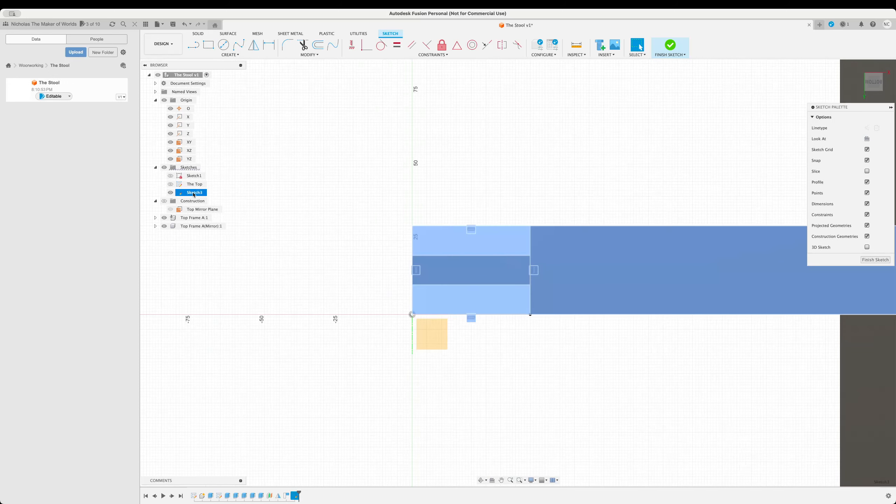
left_click(321, 222)
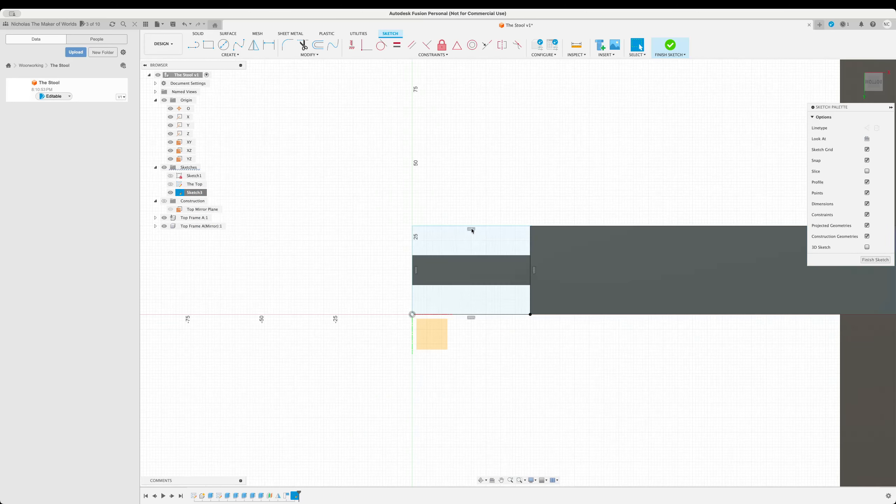
left_click(504, 245)
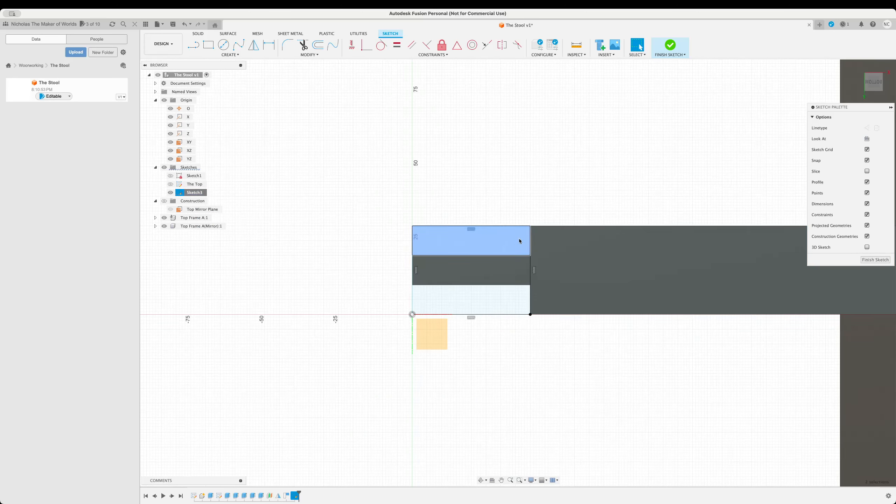
key("Delete")
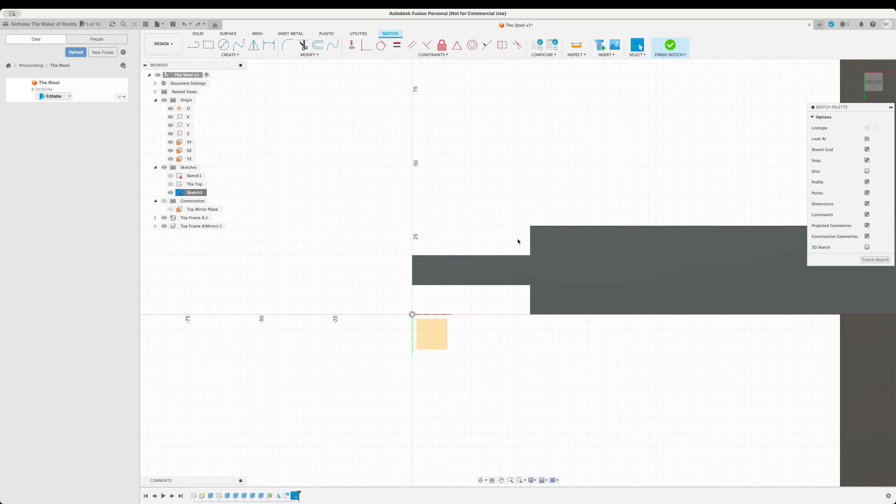
Start a new rectangle around the tenon nearest the origin, setting its dimension along the beam to the legLength parameter
key("r")
left_click(412, 226)
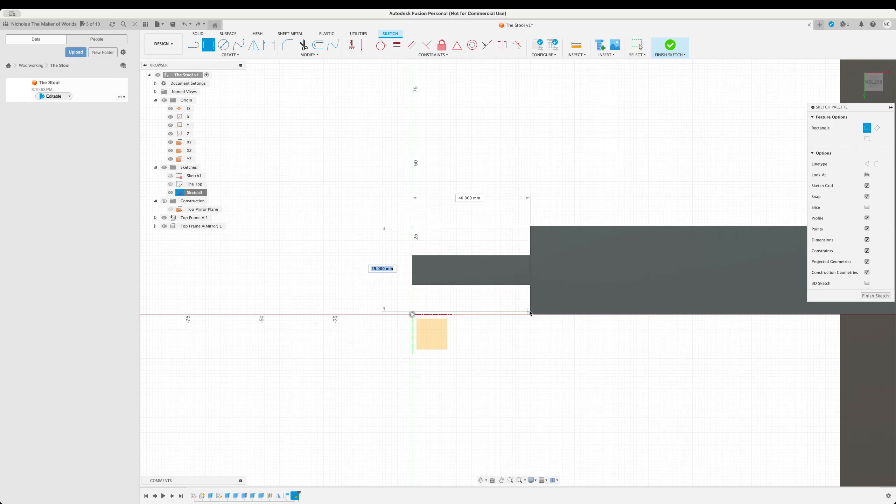
key("Tab")
type("leg")
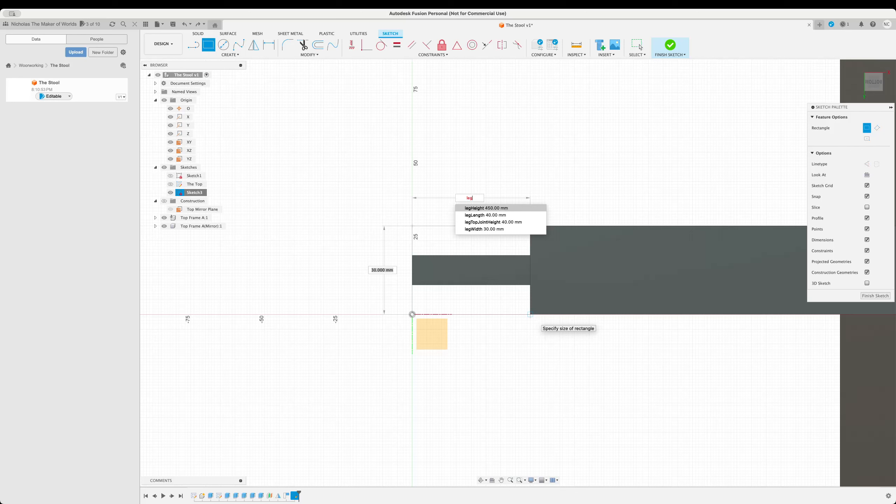
key("Down")
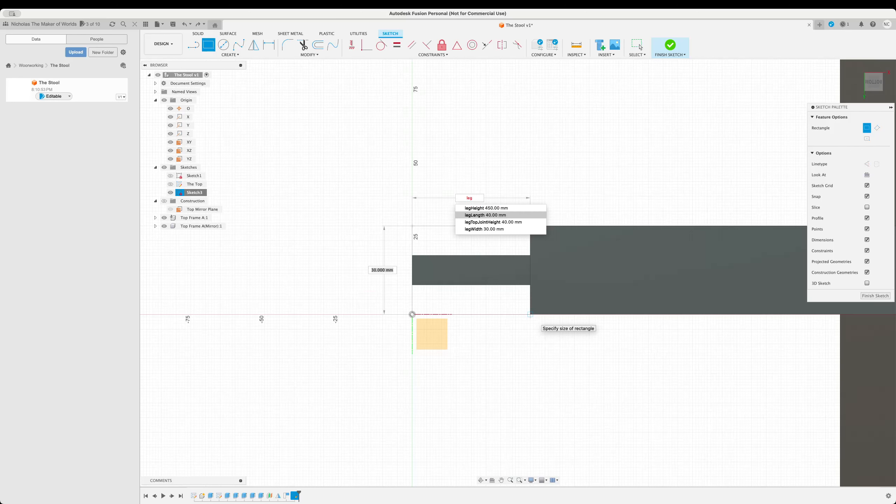
key("Return")
key("Tab")
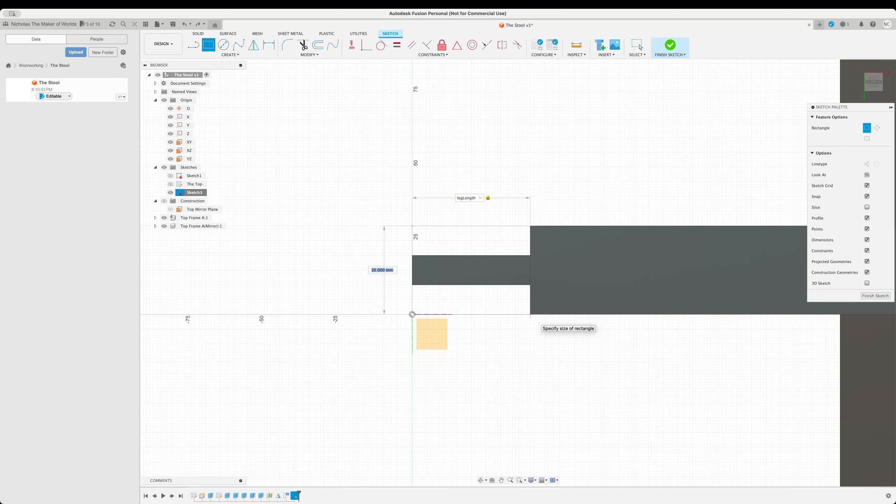
Set the leg rectangle's height to the legWidth parameter and finish the sketch
type("leg")
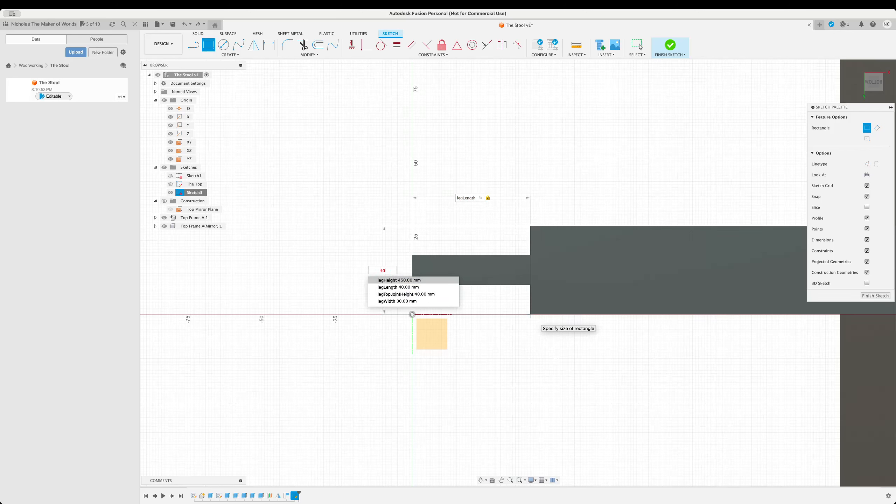
type("w")
key("Return")
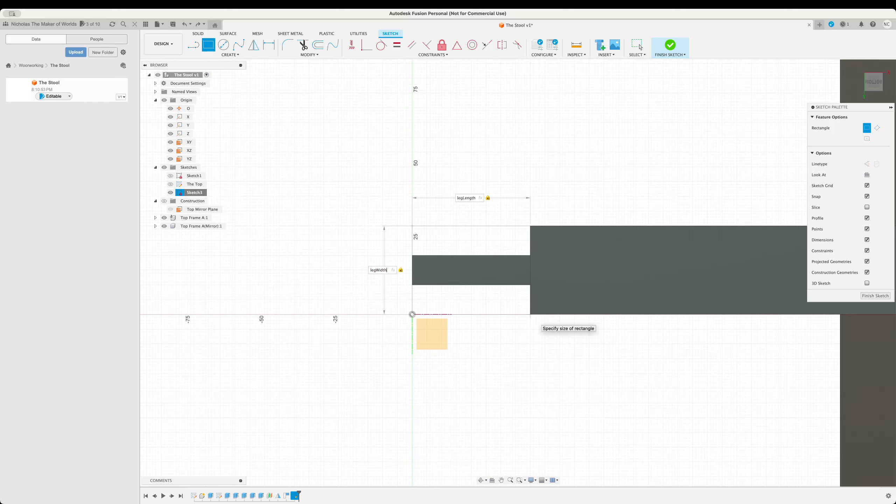
key("Return")
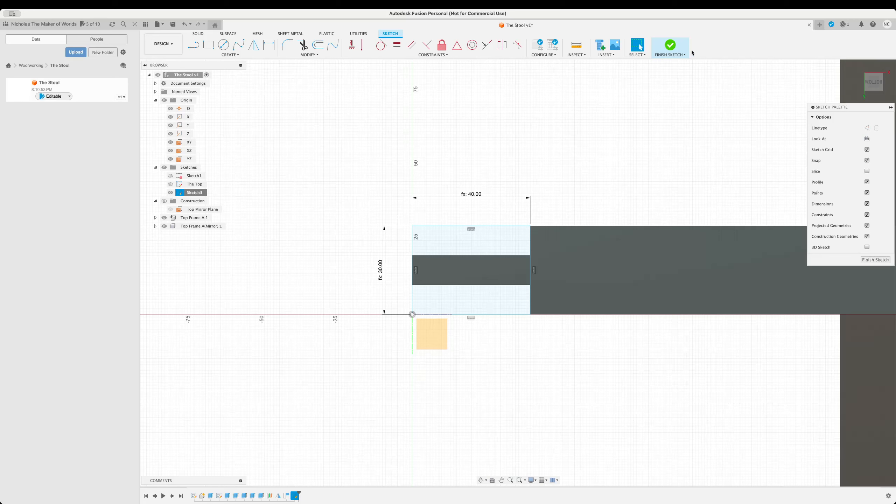
left_click(670, 44)
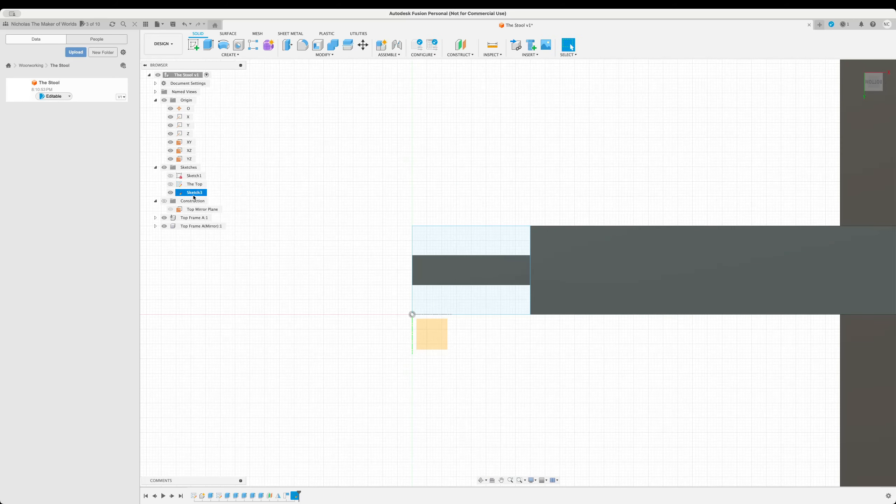
left_click(193, 192)
type("The Bottom")
key("Escape")
Try to extrude only one outer strip of the leg rectangle downward by legHeight - topSideJointHeight as a new body
left_click(503, 241)
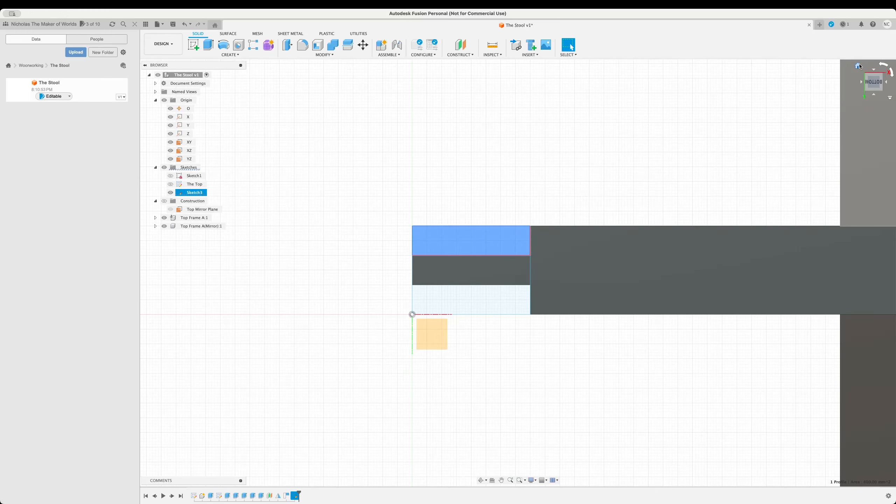
left_click(858, 67)
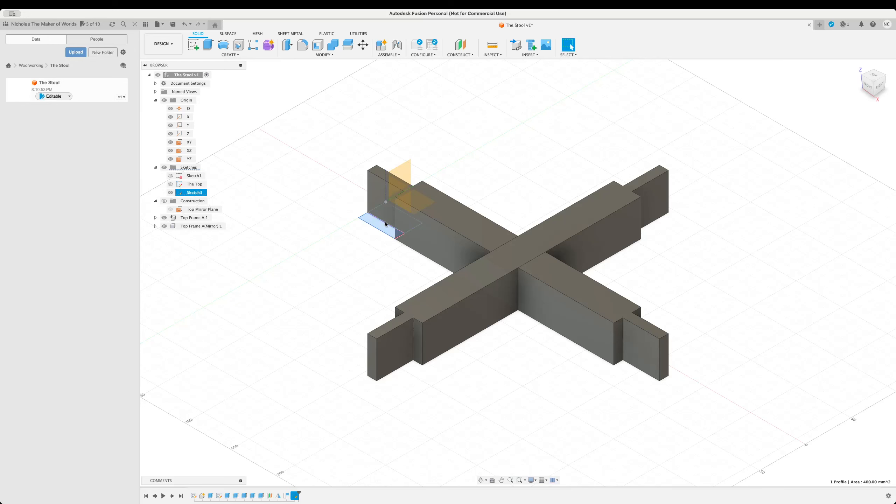
key("e")
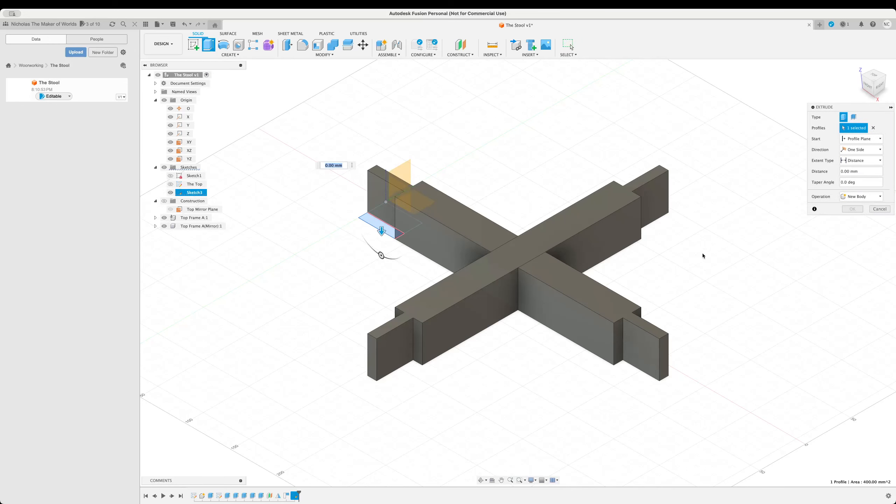
left_click(846, 172)
type("leg")
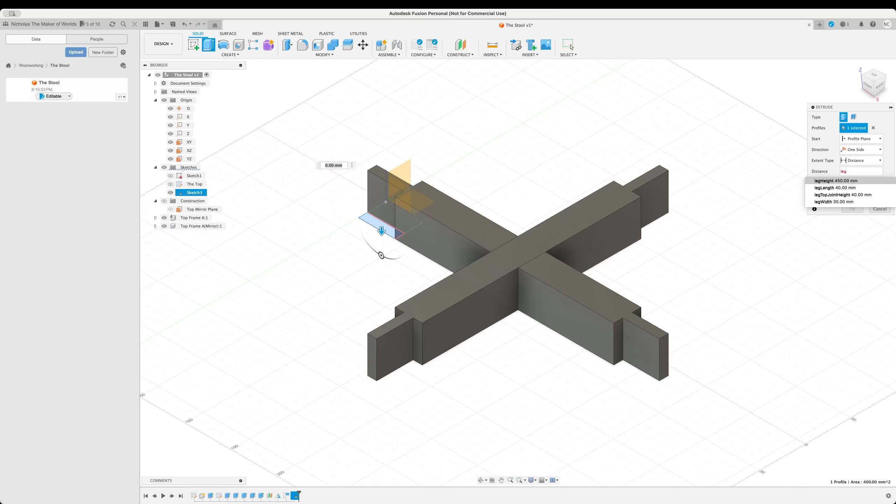
key("Return")
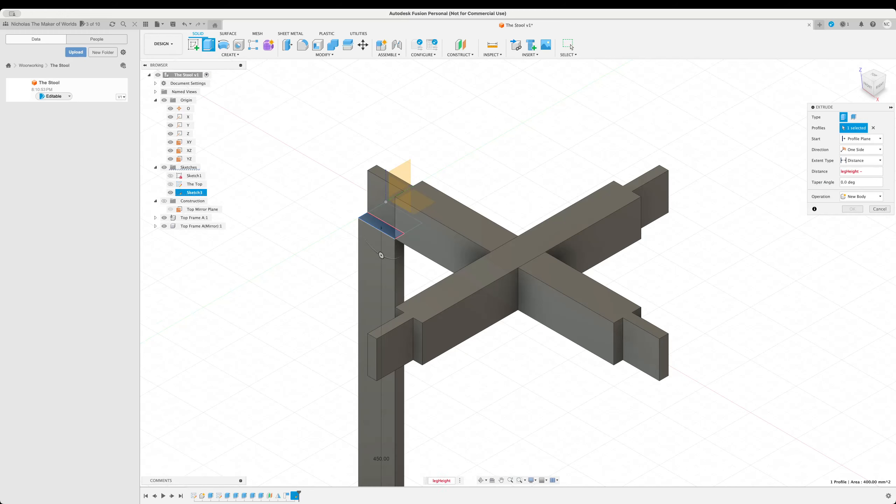
type("top")
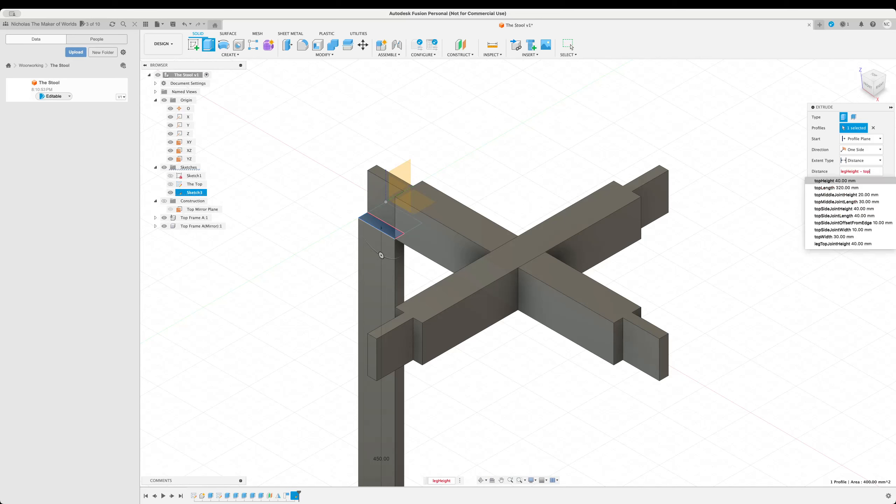
type("side")
key("Return")
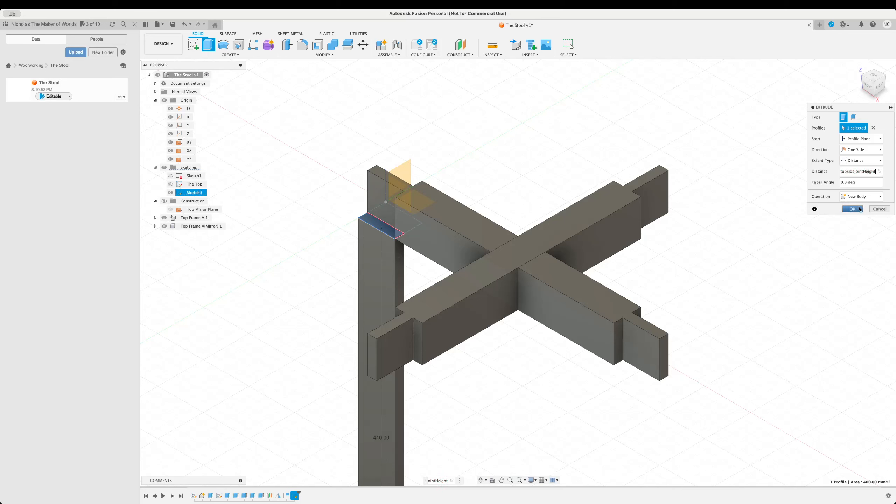
left_click(852, 209)
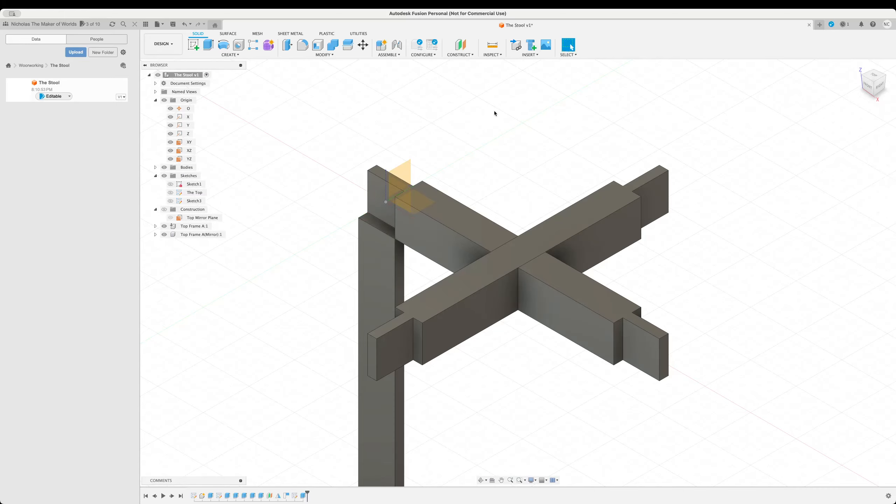
Inspect the narrow leg extrusion from the side and undo it
left_click_drag(433, 275, 474, 323)
key("Escape")
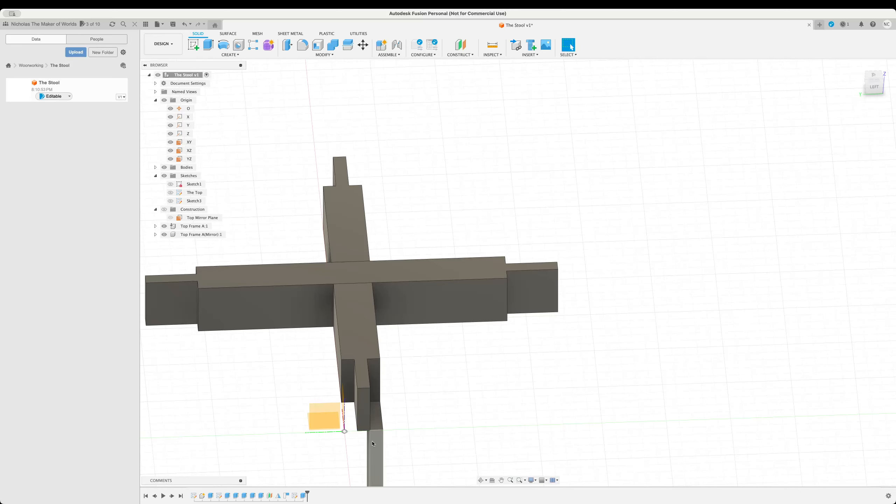
key("super+z")
Reopen Sketch3 to examine the leg rectangle's dimensions, then check the separate profiles that the frame's joint divides it into
middle_click_drag(444, 427, 463, 372)
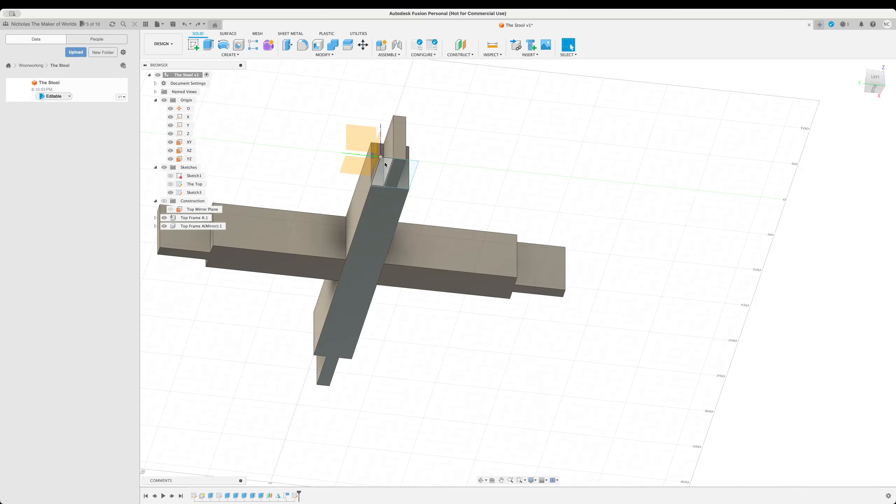
left_click(188, 193)
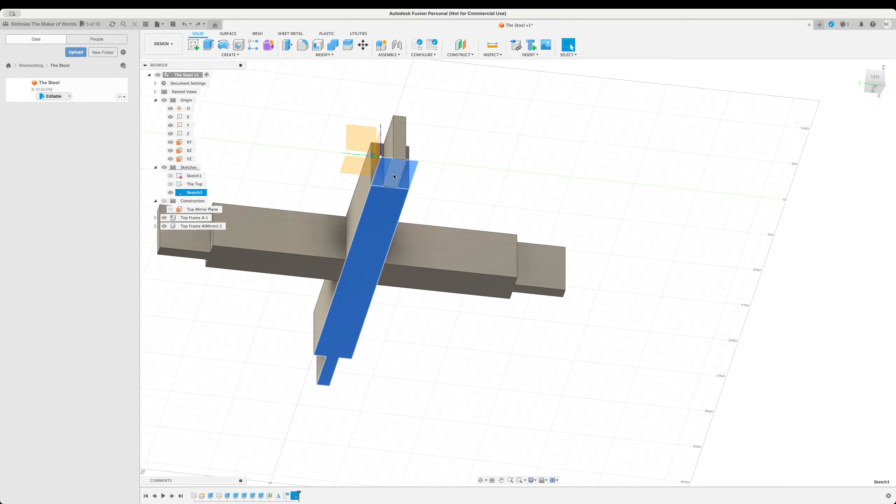
left_click(408, 188)
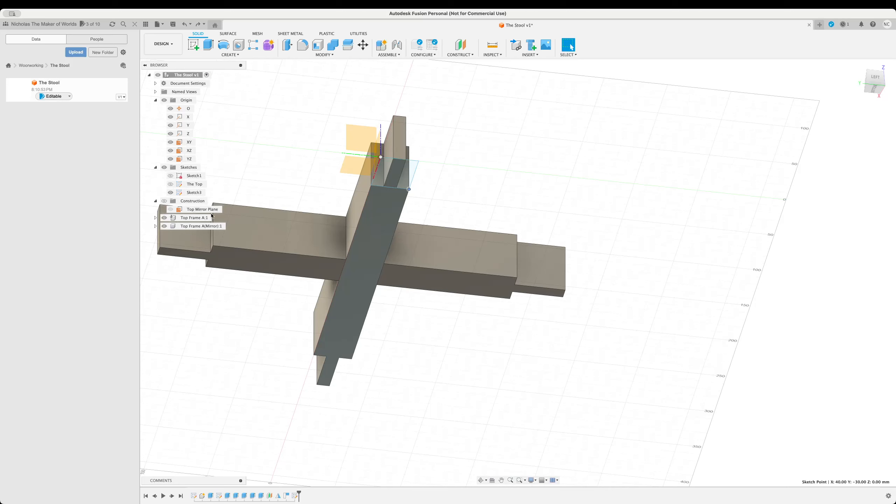
right_click(194, 193)
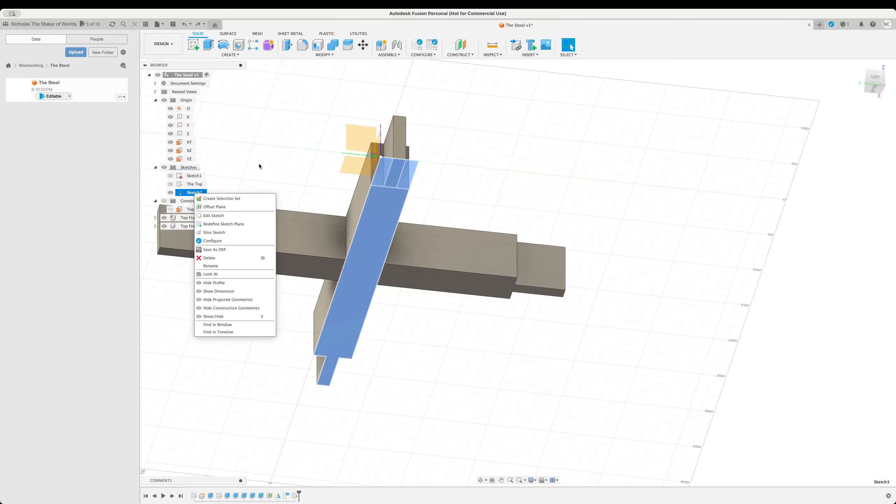
left_click(238, 215)
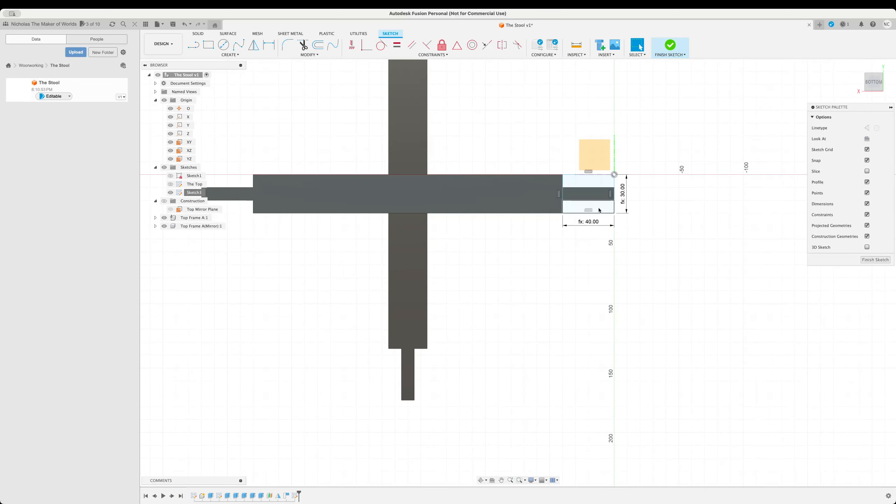
scroll(591, 179, "down", 2)
scroll(592, 182, "up", 8)
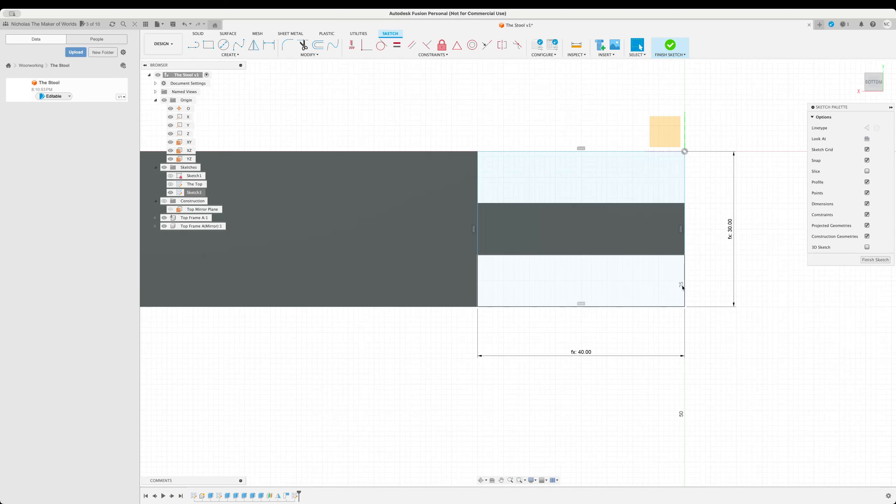
left_click(864, 261)
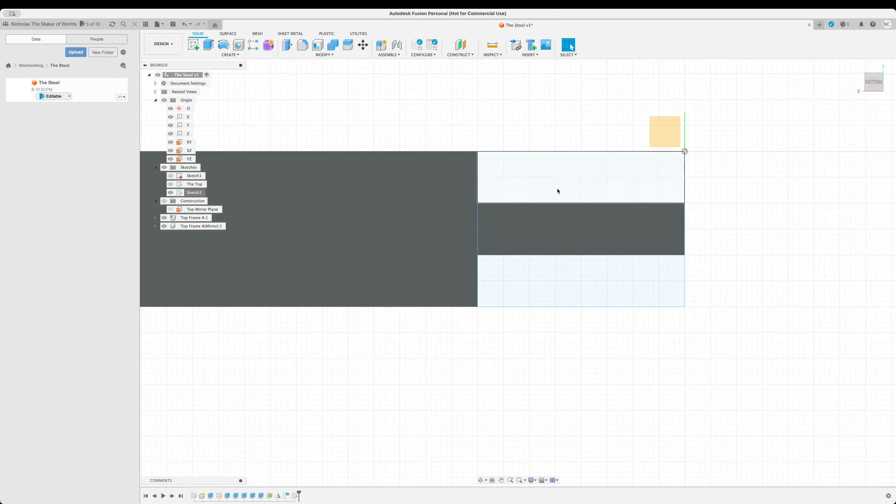
left_click(515, 171)
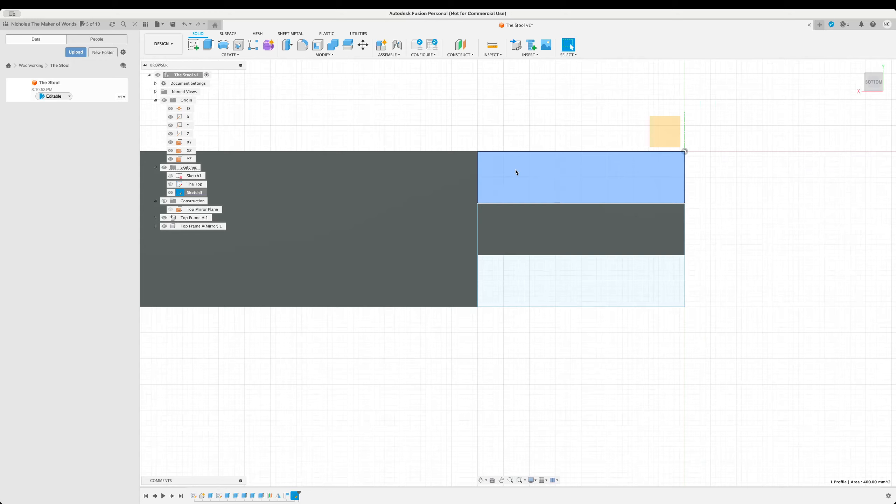
left_click(535, 287)
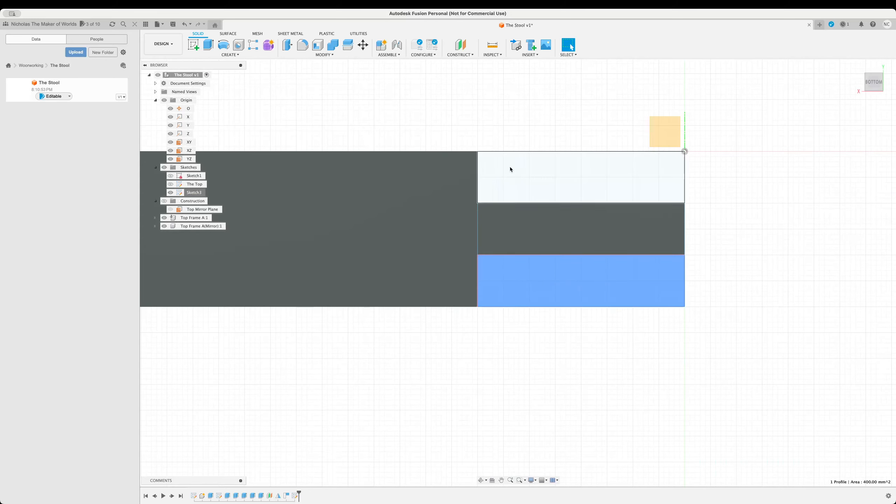
left_click(495, 154)
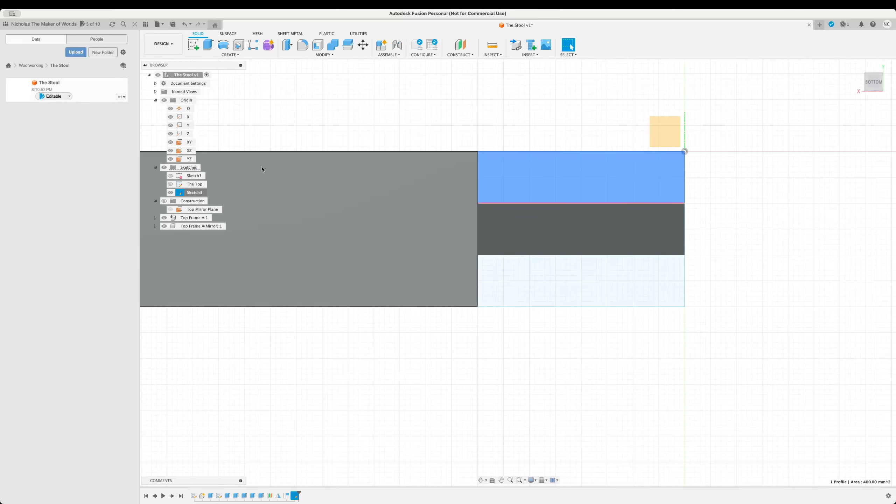
left_click(554, 280)
Extrude all three profiles of the leg rectangle, including the middle strip under the joint, downward by legHeight - topSideJointHeight
left_click(508, 193)
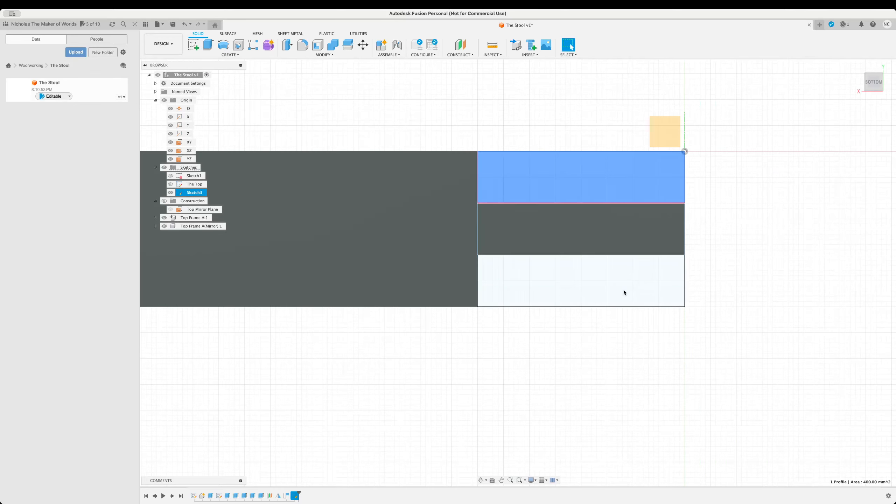
left_click(623, 291, "shift")
left_click(578, 230, "shift")
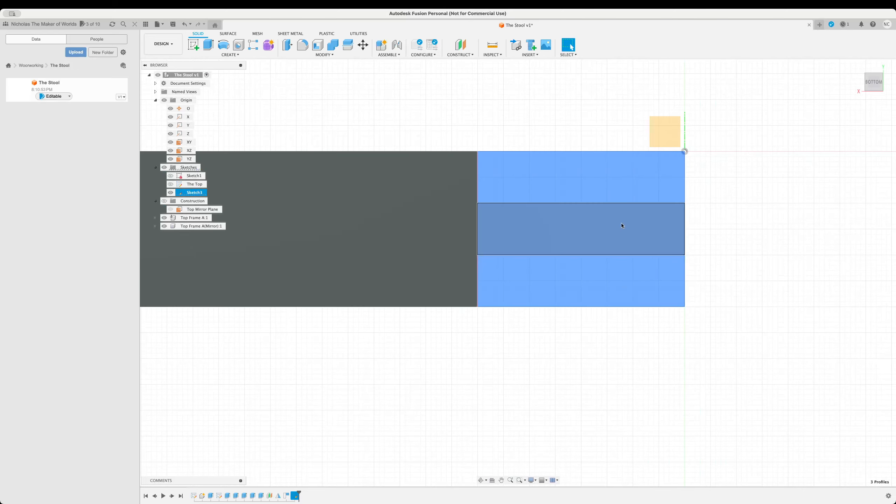
left_click(208, 44)
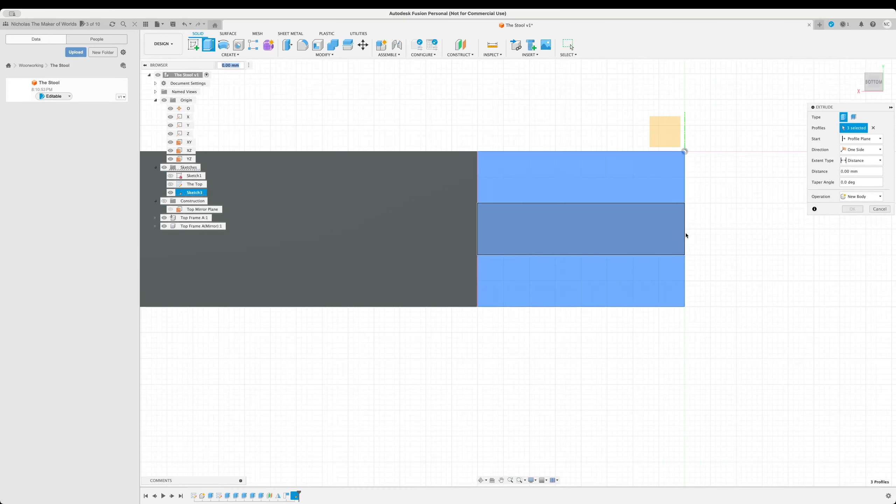
left_click(865, 171)
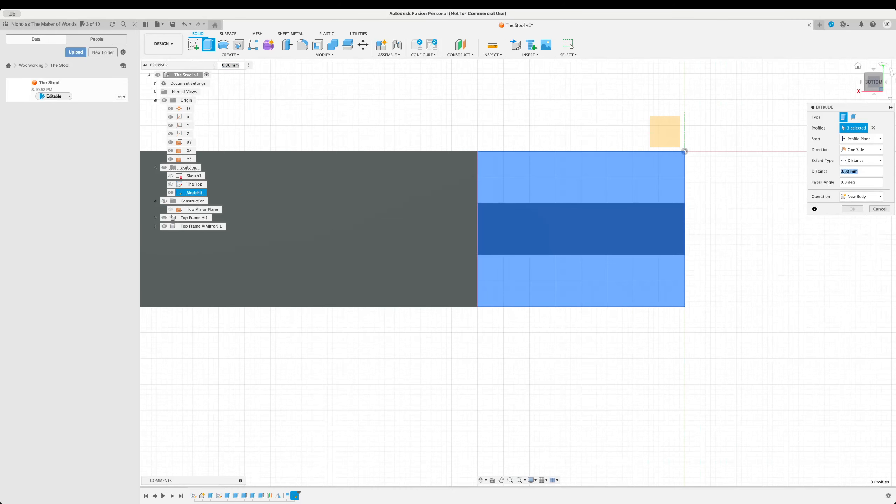
left_click(858, 66)
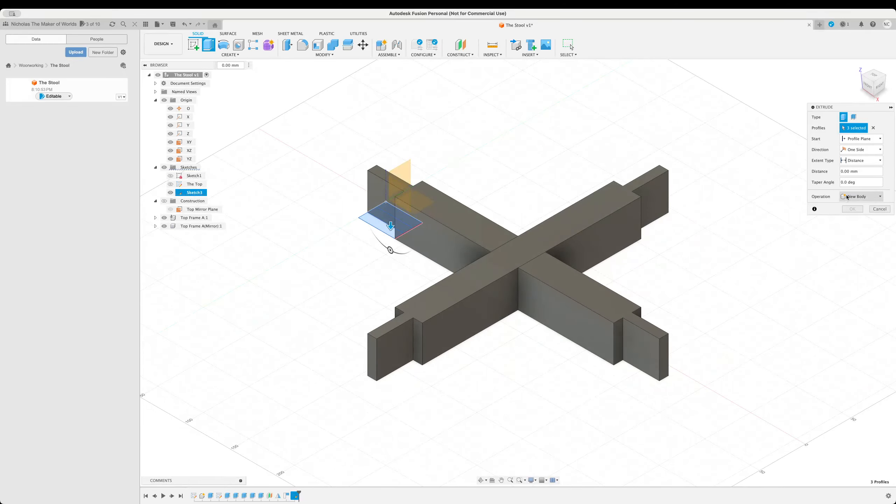
left_click(864, 170)
type("leghei")
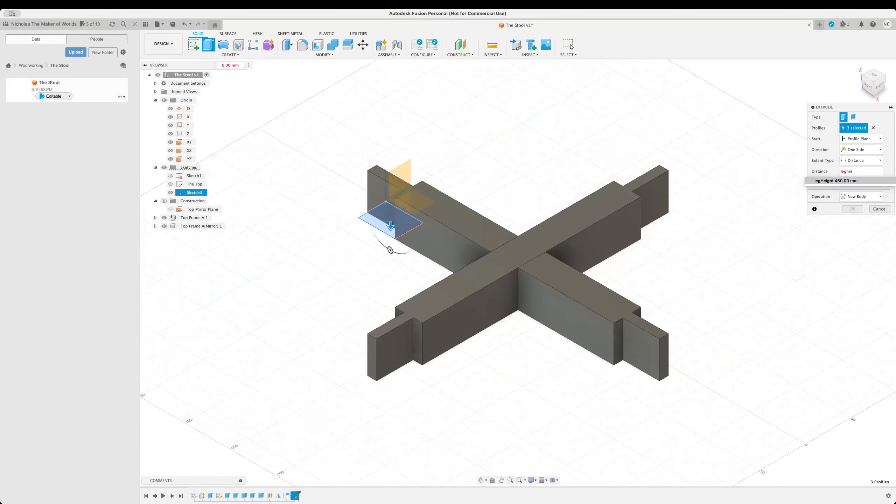
key("Return")
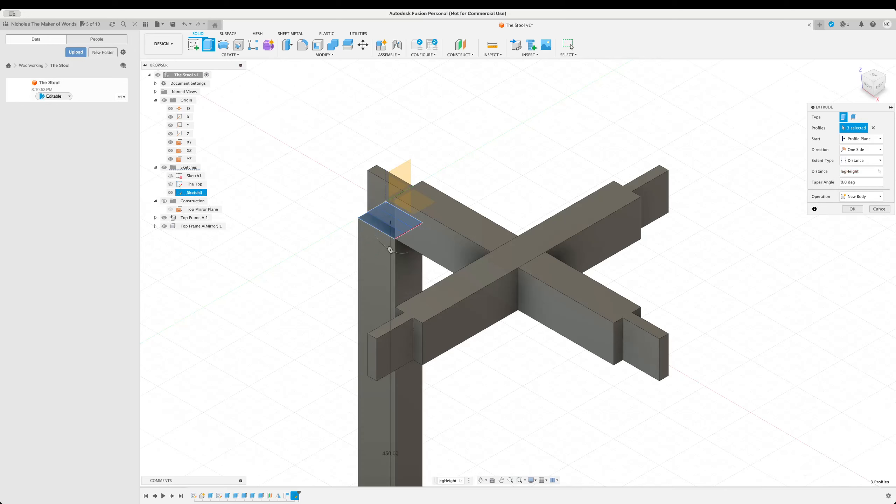
type("- topsid")
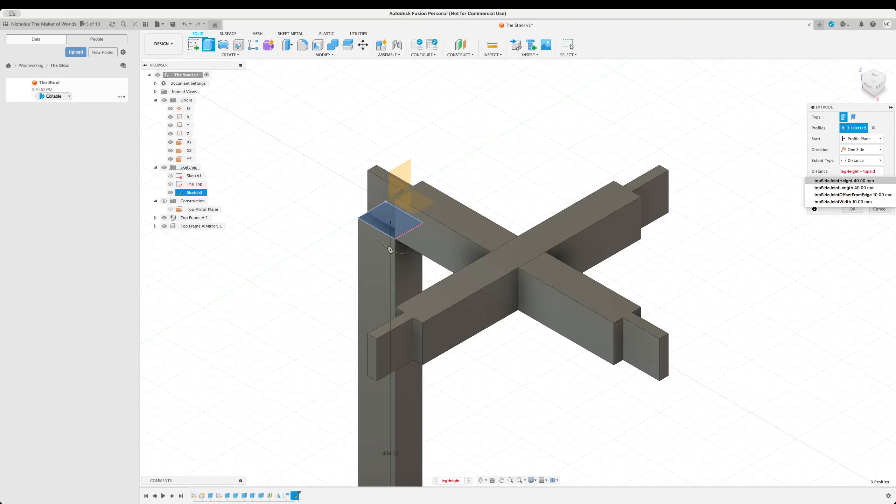
key("BackSpace")
type("sidejoi")
key("Return")
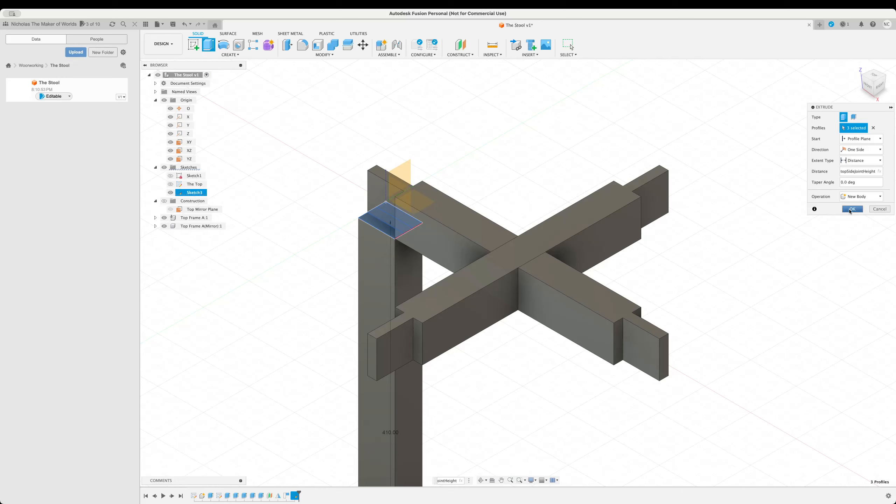
Create the leg extrusion as a new component
left_click(857, 197)
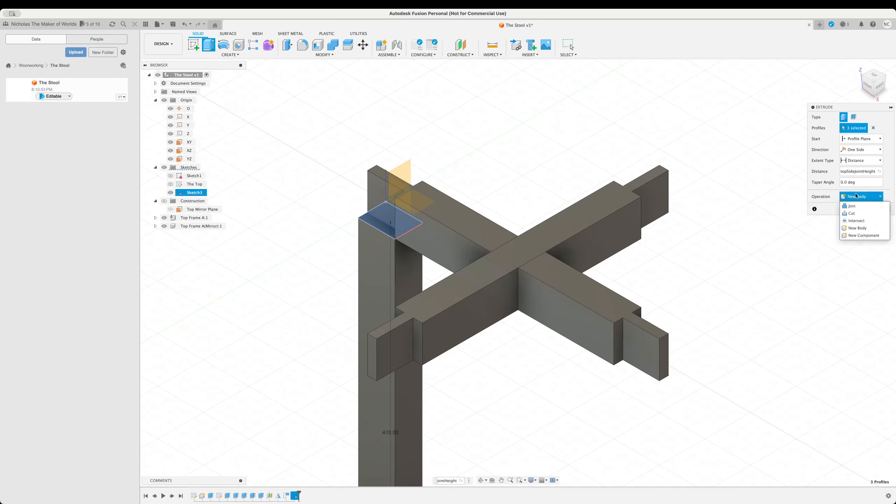
left_click(857, 236)
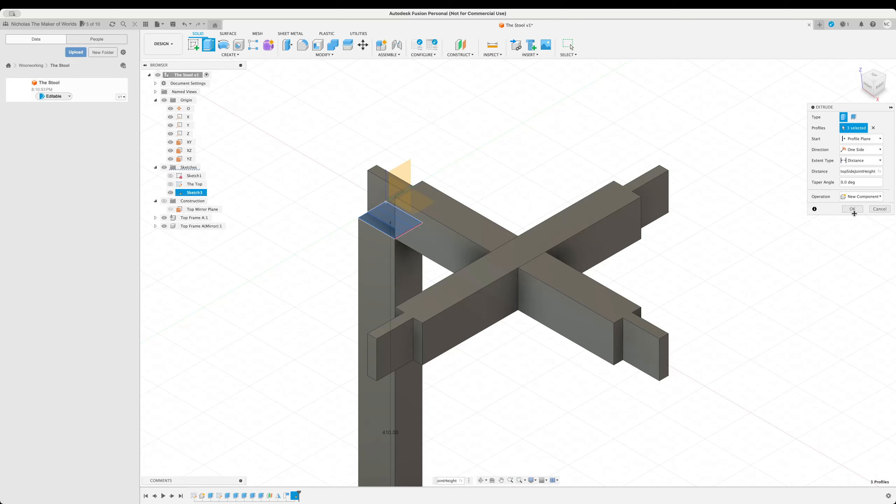
left_click(852, 209)
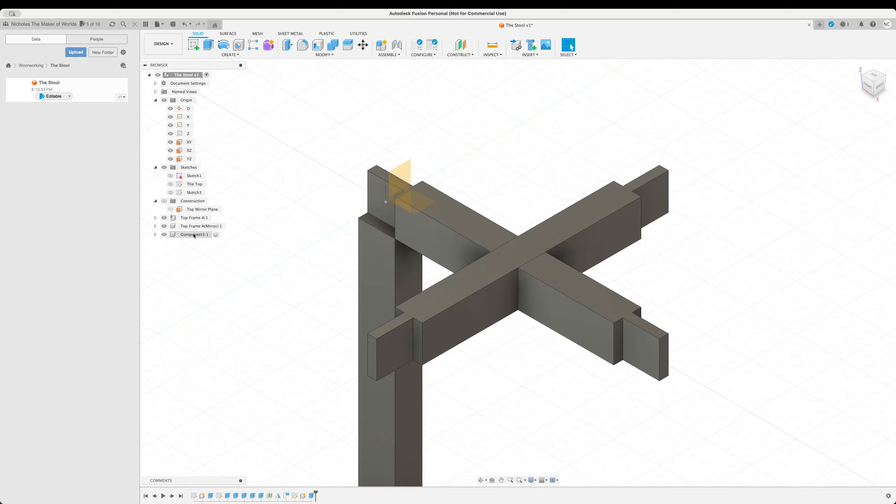
Rename the new leg component as Leg A
left_click(194, 235)
double_click(194, 235)
type("L")
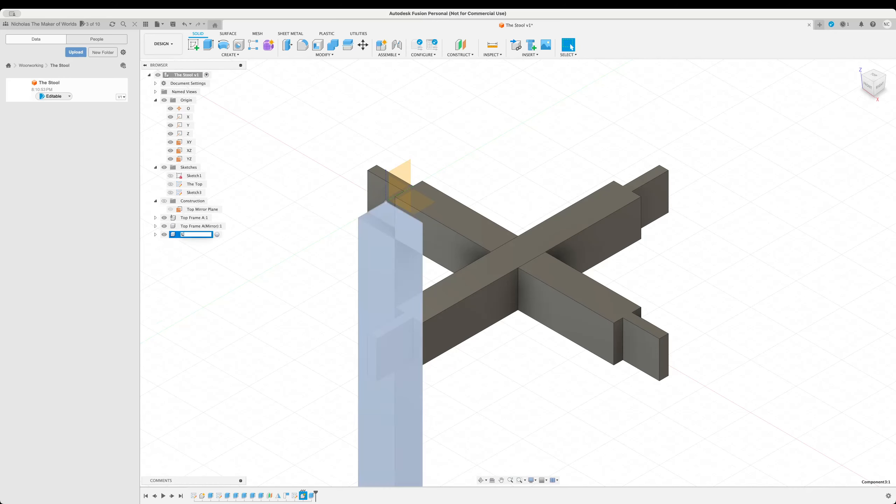
type("eg A")
key("Return")
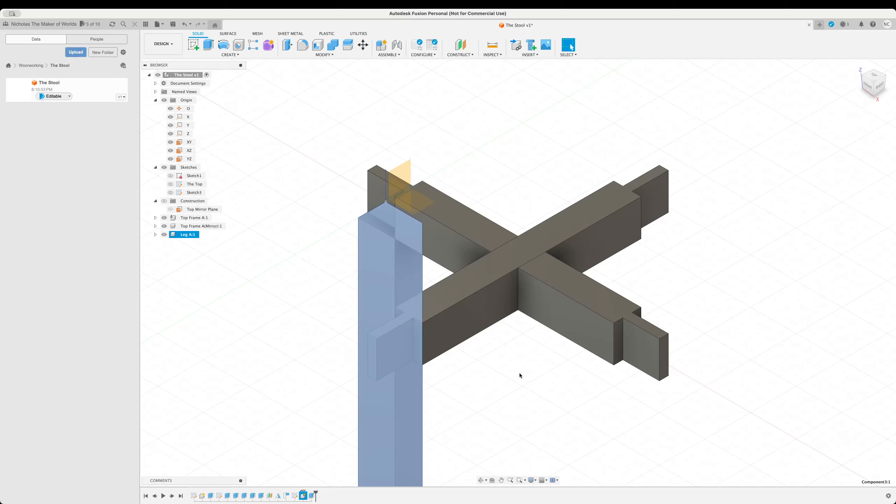
Examine Leg A's top face and how it sits beneath the frame's joint
middle_click_drag(536, 372, 548, 342, "shift")
left_click(584, 434)
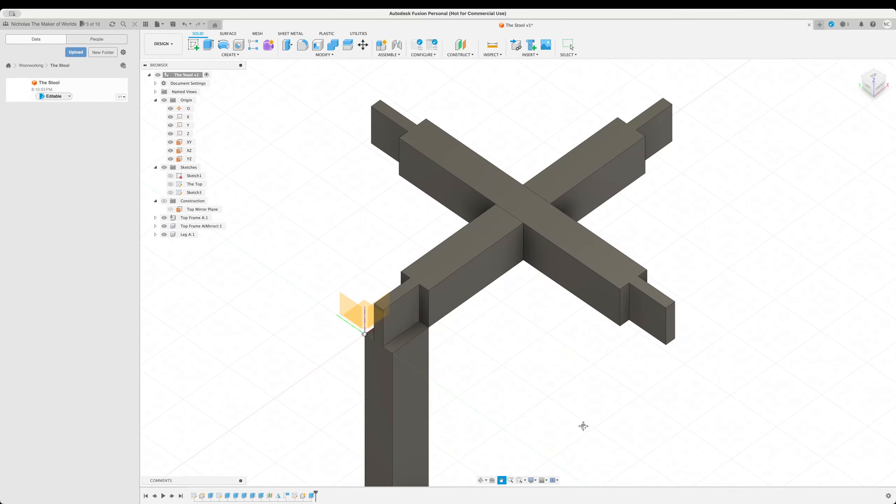
left_click_drag(583, 427, 584, 384)
key("Escape")
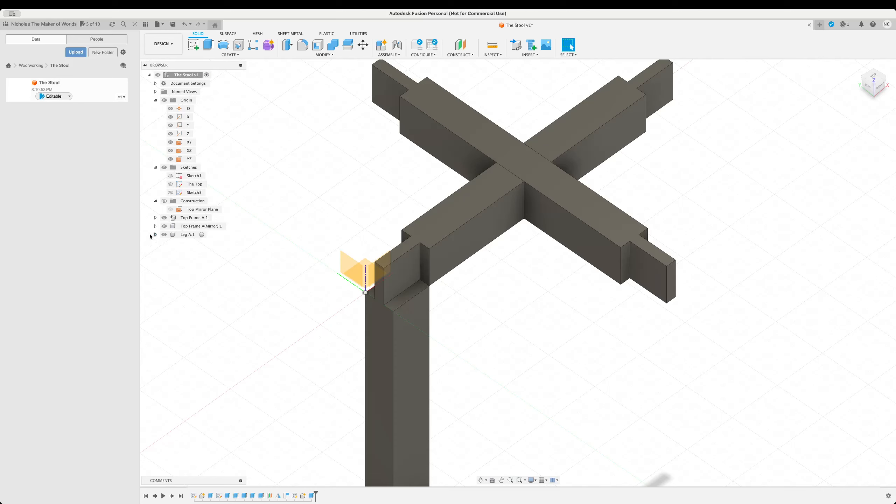
left_click(188, 235)
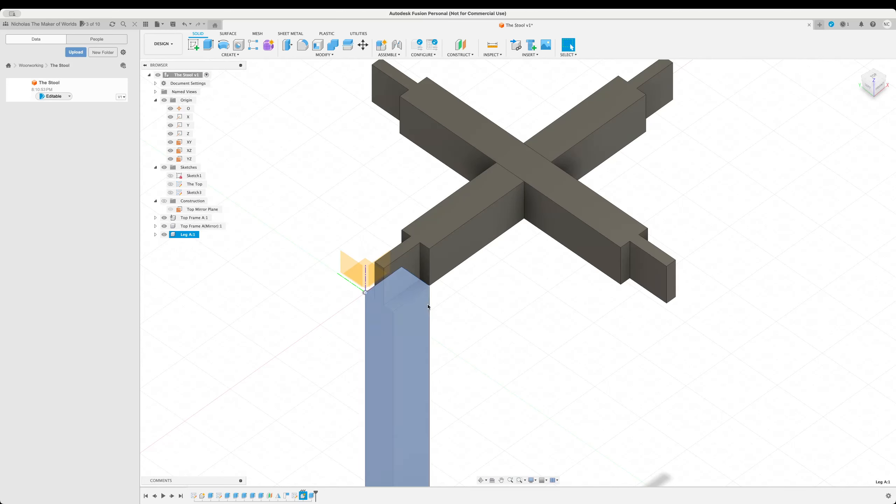
left_click(399, 302)
left_click(448, 341)
scroll(390, 322, "down", 2)
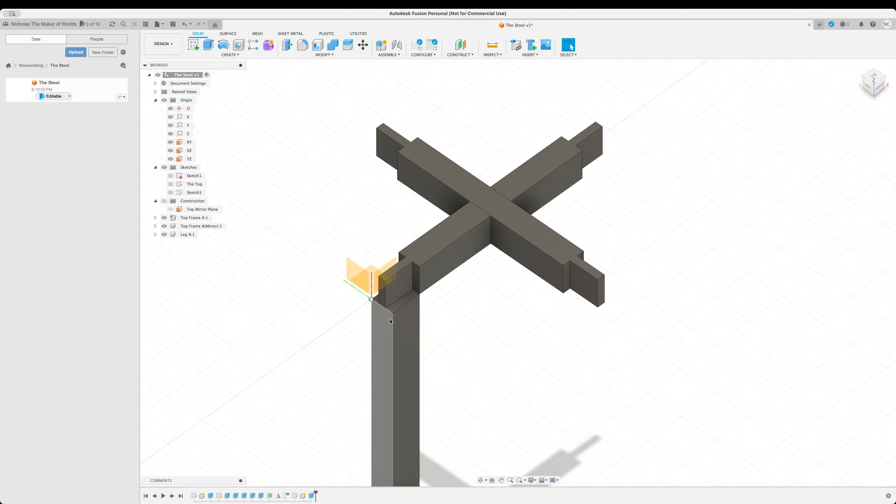
scroll(389, 324, "up", 6)
scroll(388, 325, "up", 3)
left_click(432, 236)
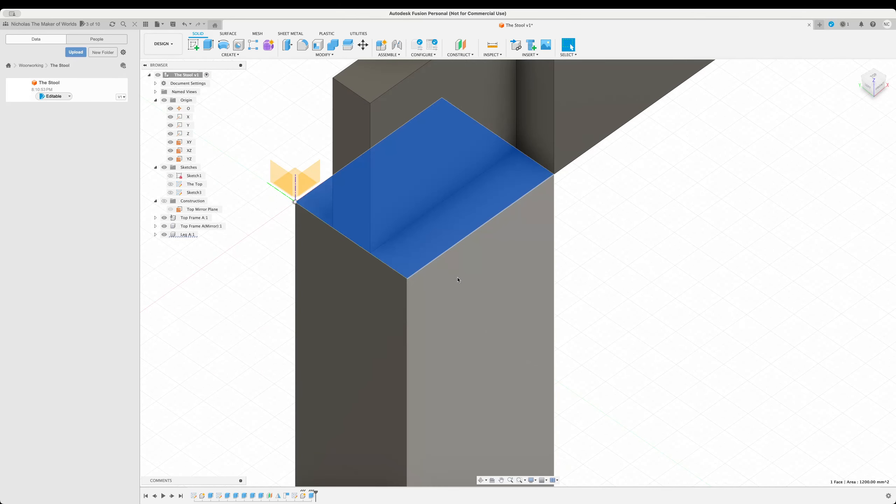
left_click(657, 293)
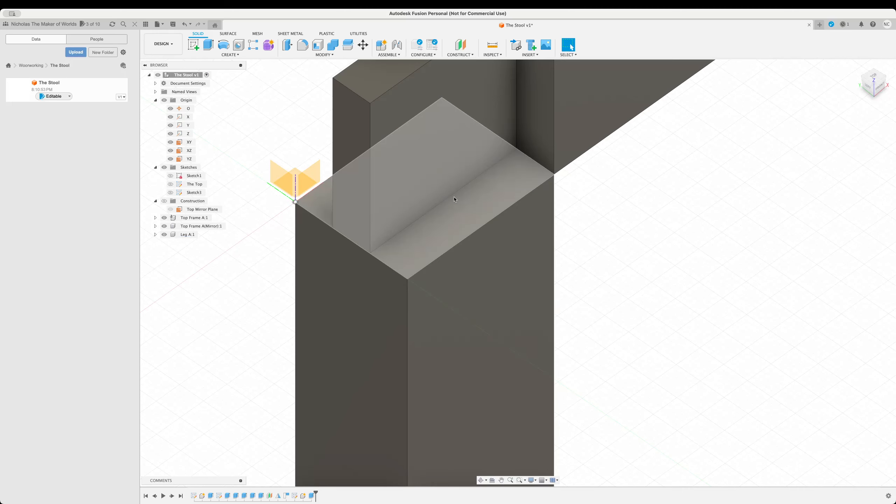
Start a new sketch on the top face of Leg A
left_click(451, 211)
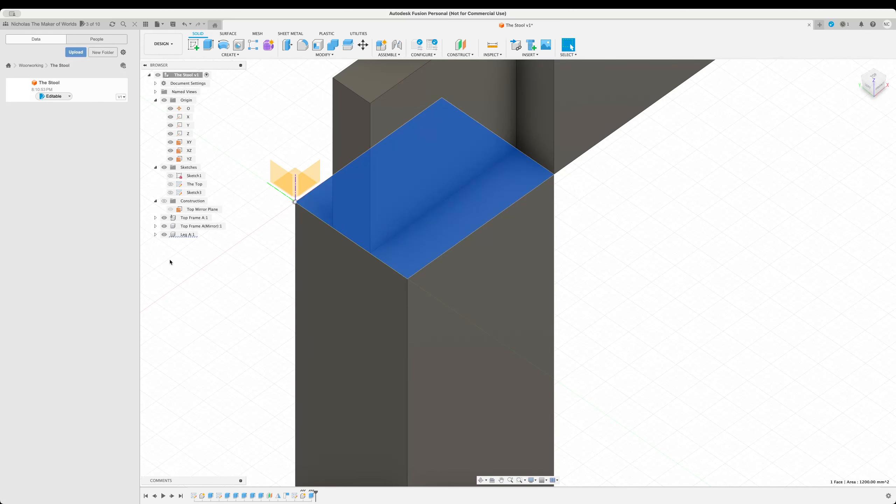
left_click(155, 235)
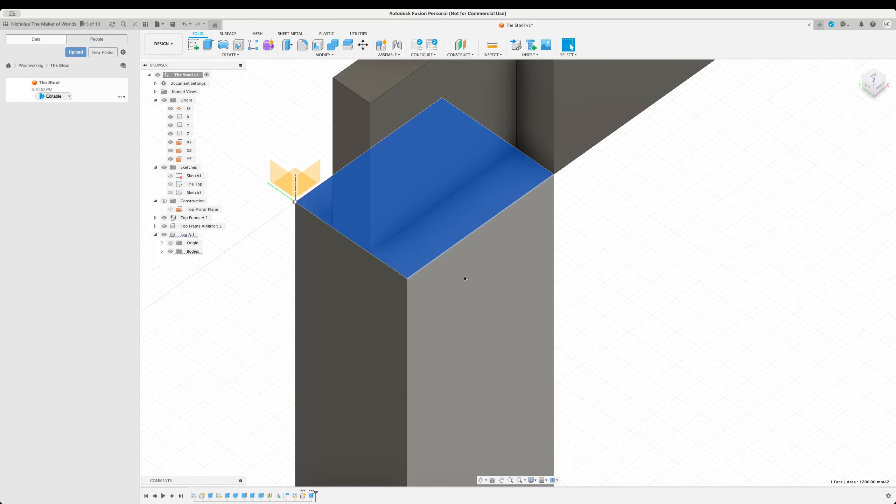
left_click(193, 45)
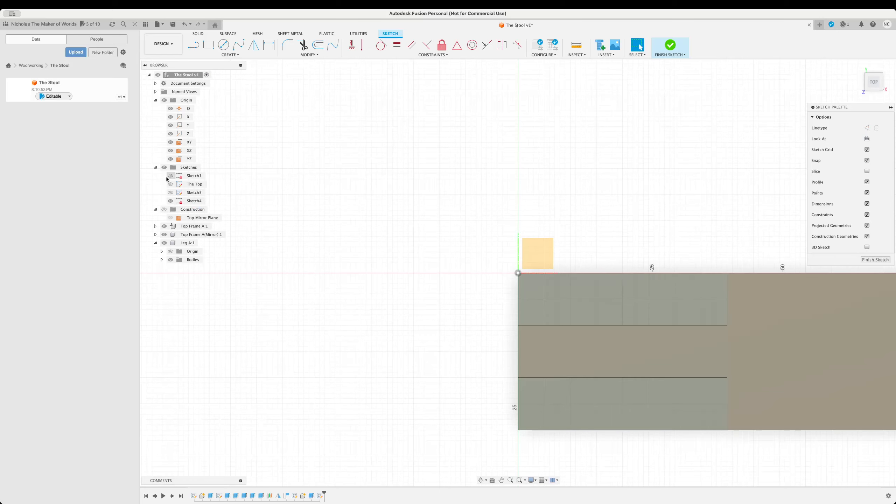
Rename Sketch3 as The Bottom
right_click(188, 193)
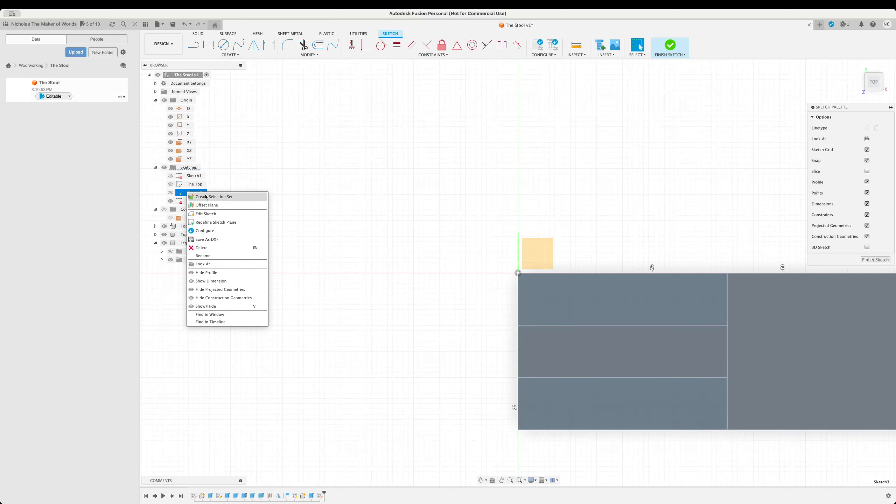
left_click(210, 255)
type("The B")
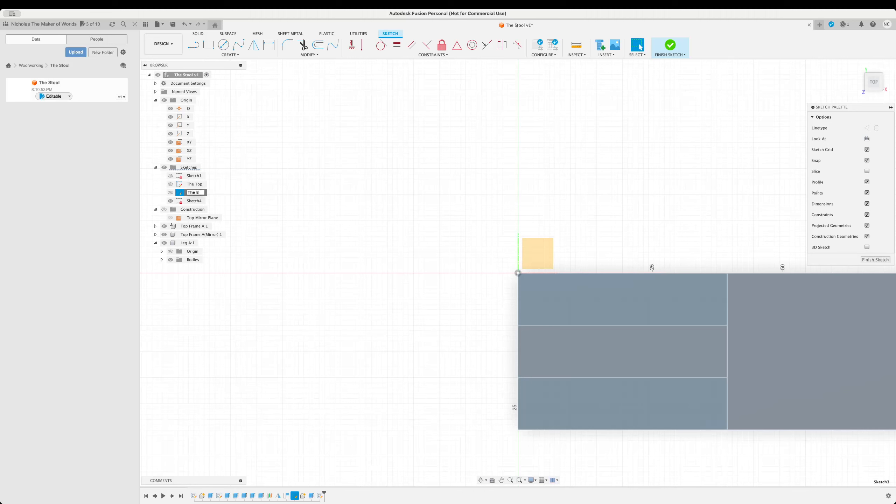
type("ottom")
key("Return")
Rename the new sketch on the leg's top face as Leg A Top
right_click(203, 202)
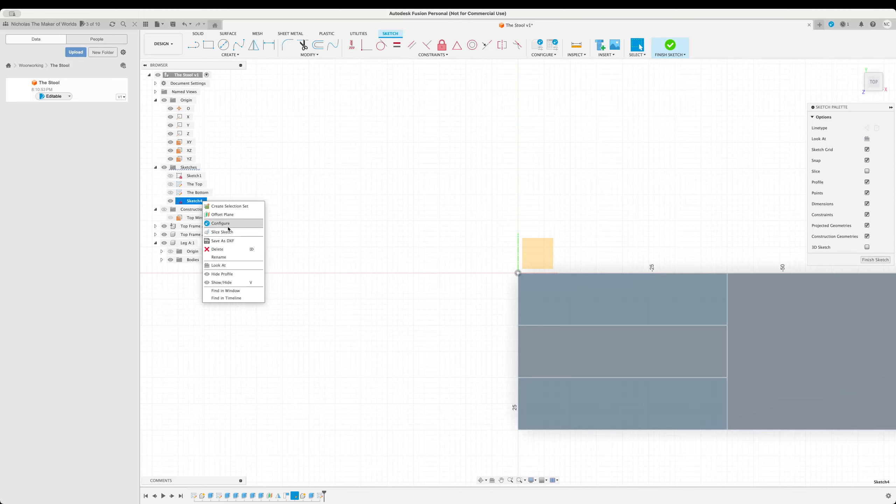
left_click(232, 258)
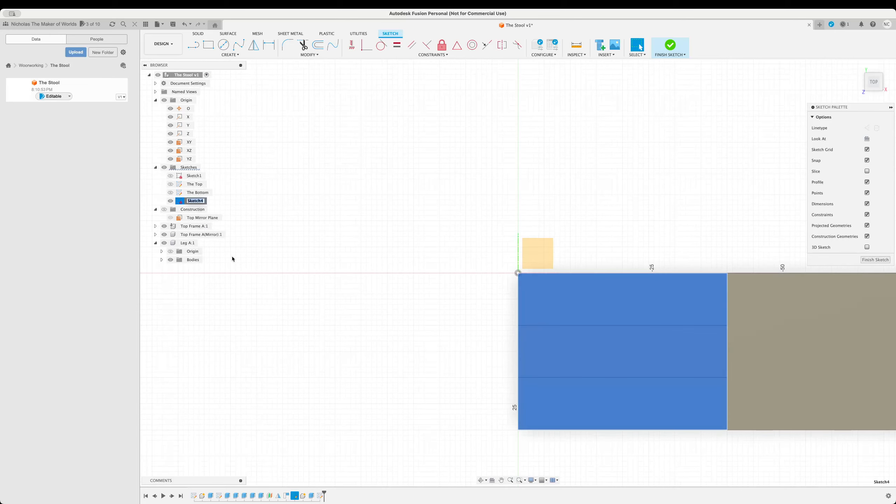
type("Le")
type("g A TOP")
type("op")
key("Return")
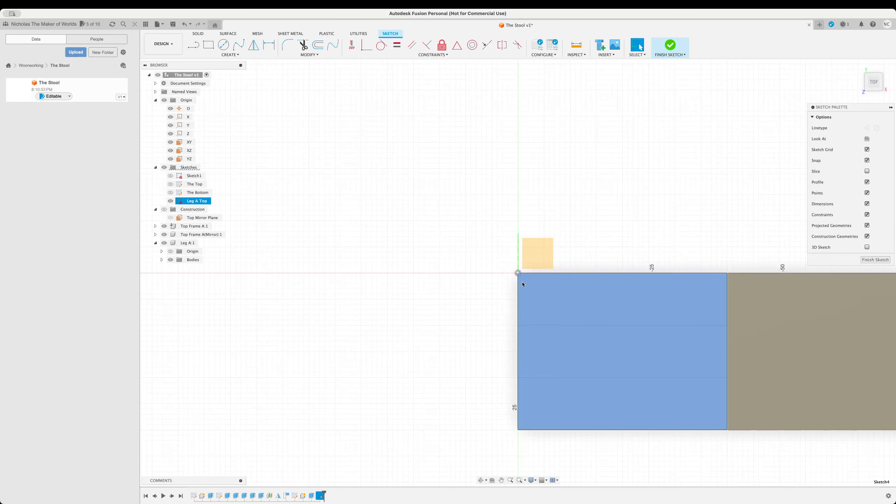
key("r")
left_click(518, 273)
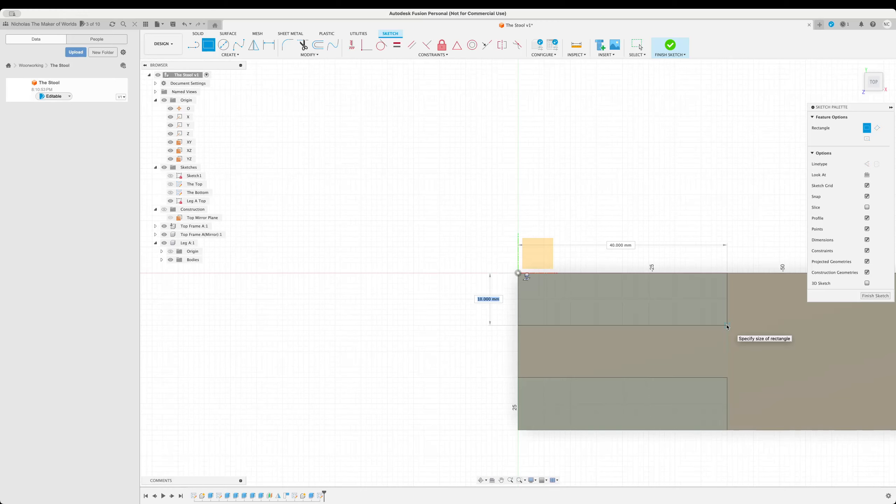
type("topside")
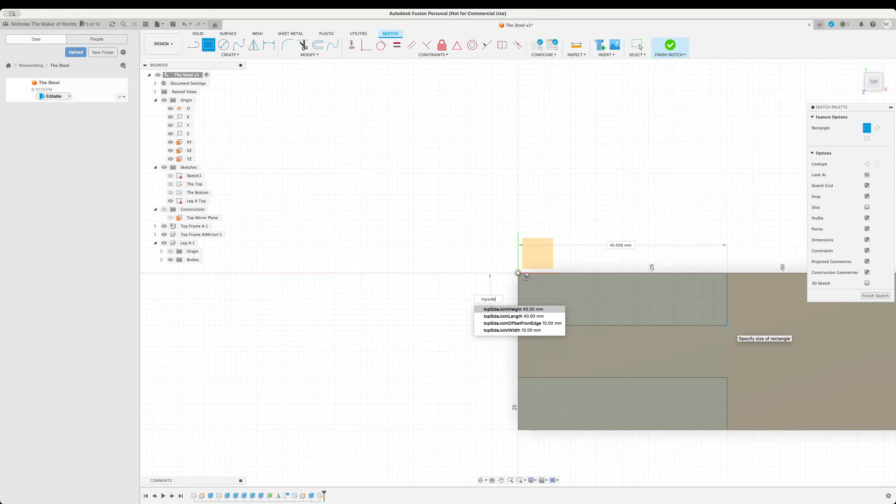
key("Down")
key("Down")
key("Down")
key("Return")
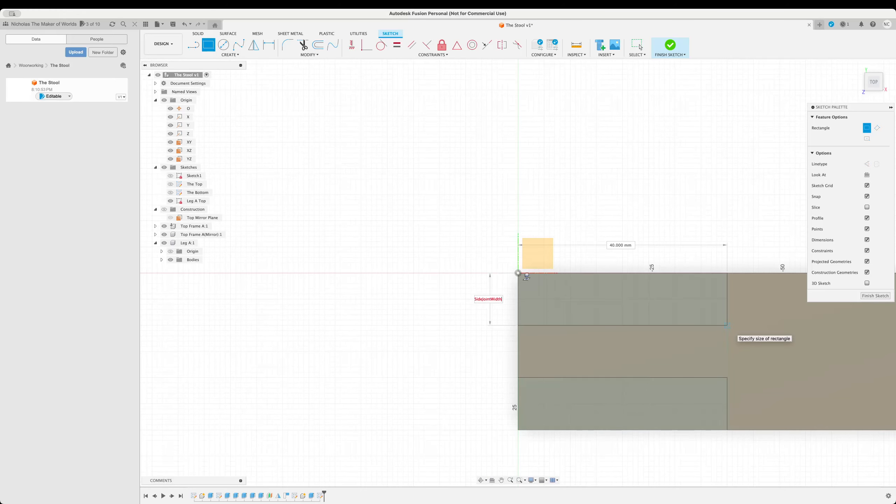
key("Return")
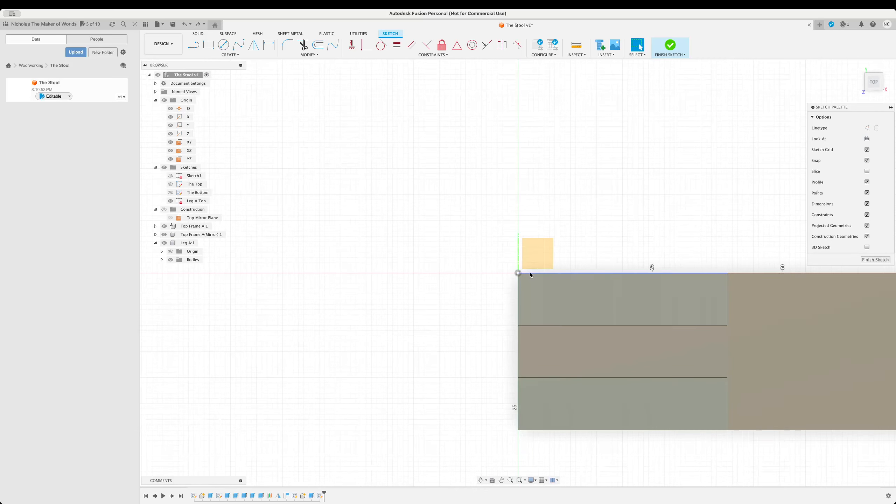
Draw a rectangle from the origin over the strip beside the frame joint, topSideJointWidth wide and topSideJointLength long
key("r")
left_click(518, 273)
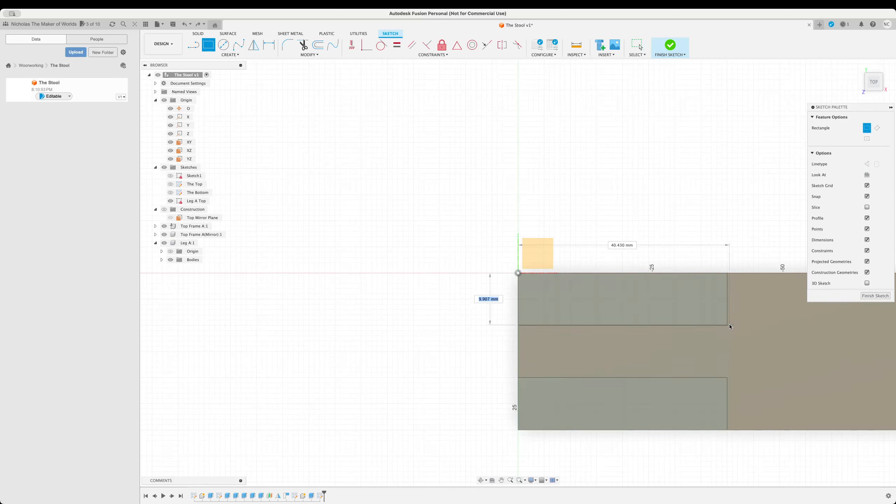
type("topsid")
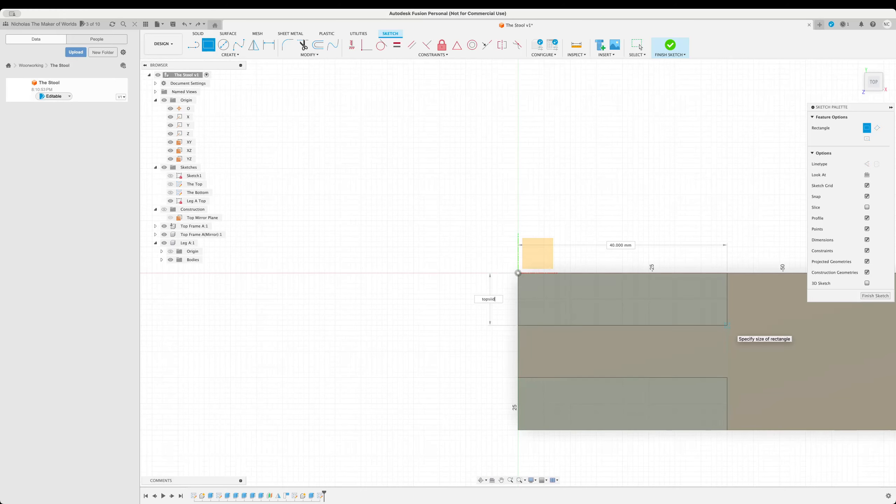
type("ejointwi")
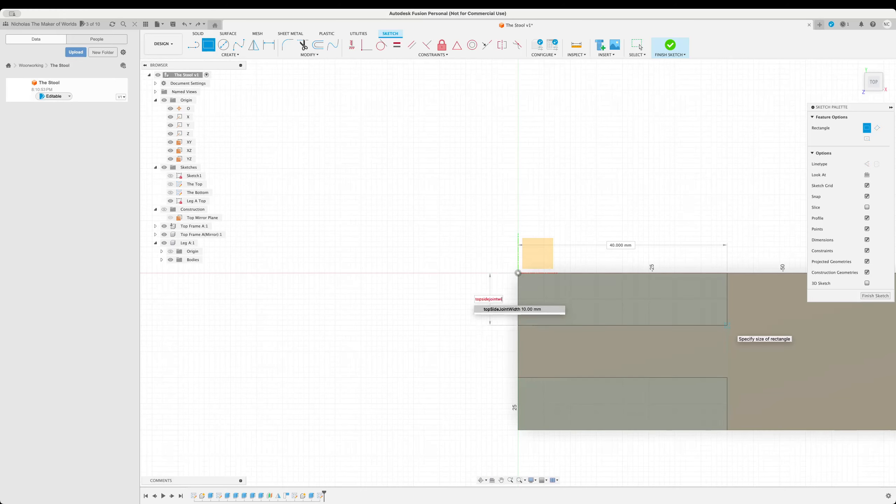
key("Return")
key("Tab")
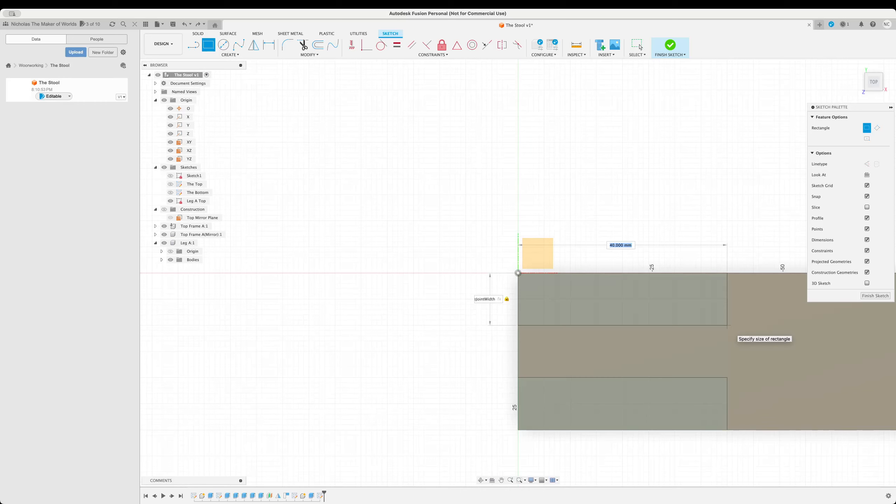
type("topsidejion")
key("BackSpace")
key("BackSpace")
key("BackSpace")
key("Down")
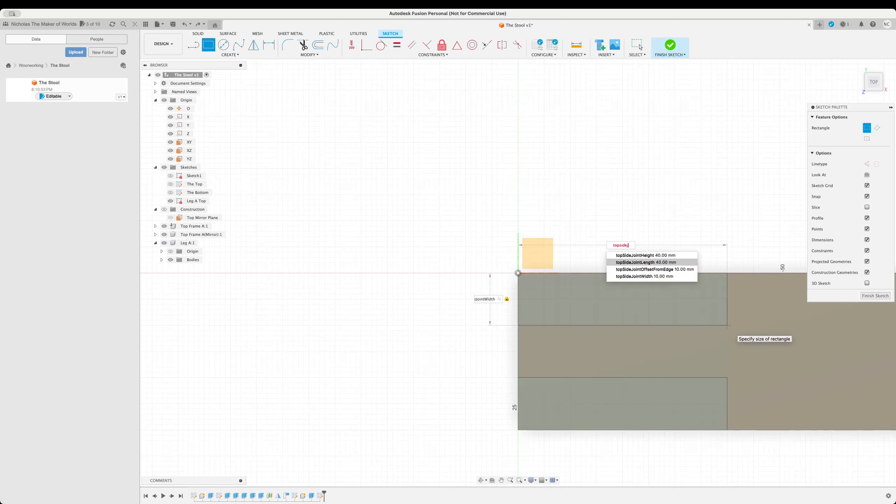
key("Return")
key("Return")
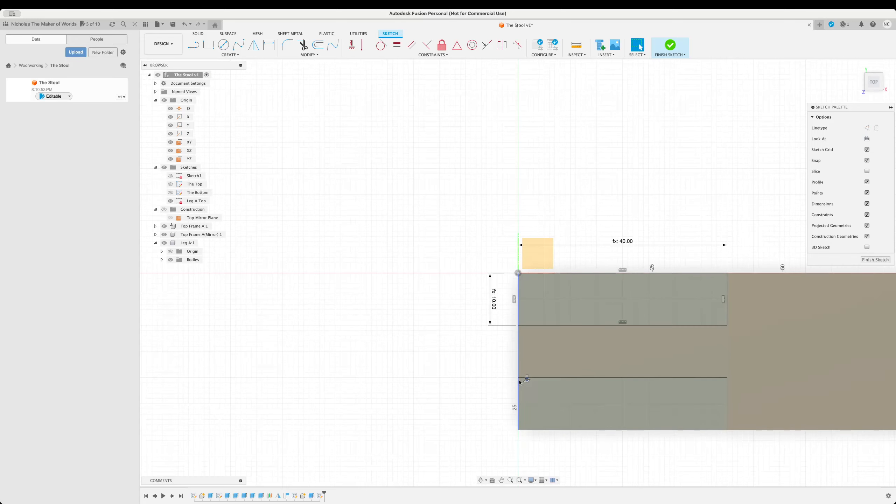
Draw a second rectangle over the strip on the joint's other side, topSideJointOffsetFromEdge wide and topSideJointLength long
key("r")
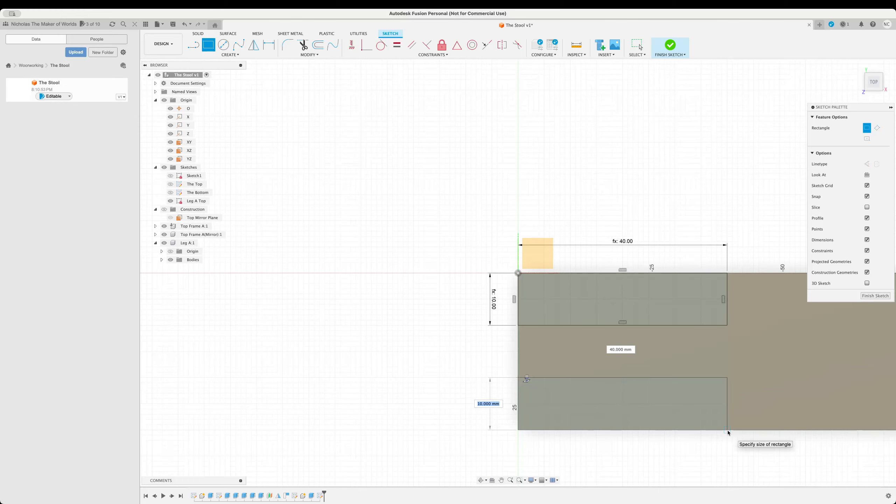
type("topside")
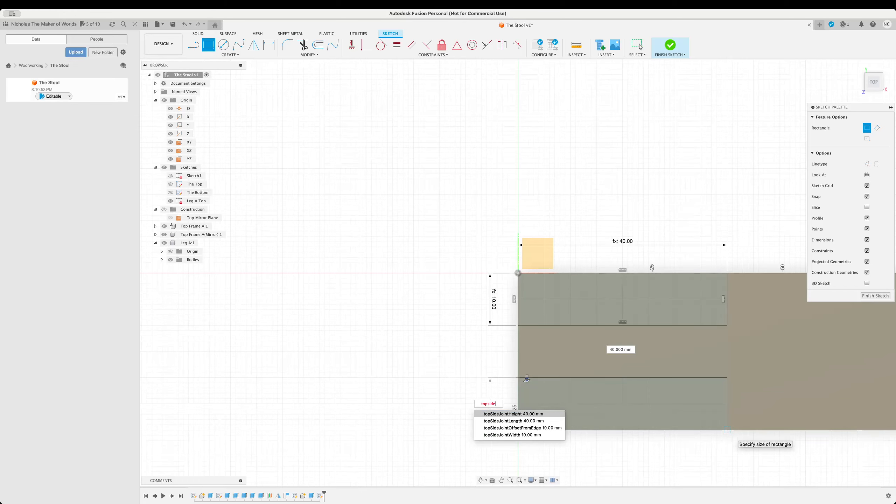
key("Down")
key("Down")
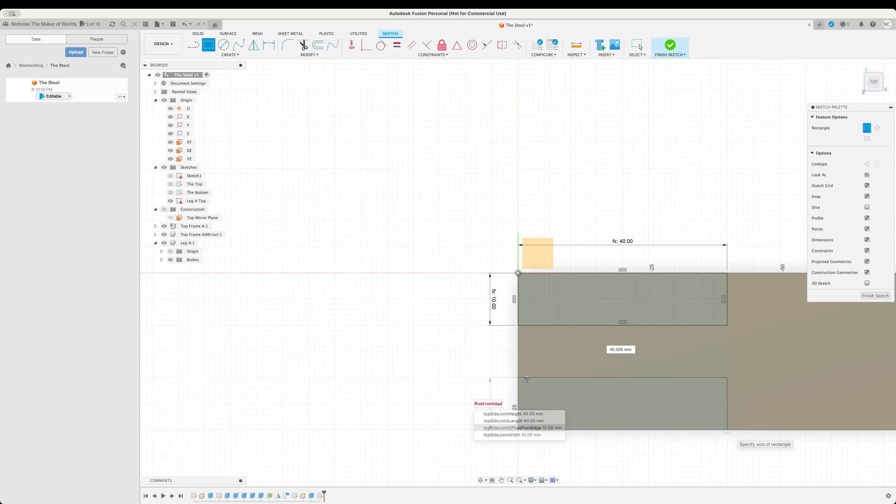
key("Return")
key("Tab")
type("topsideji")
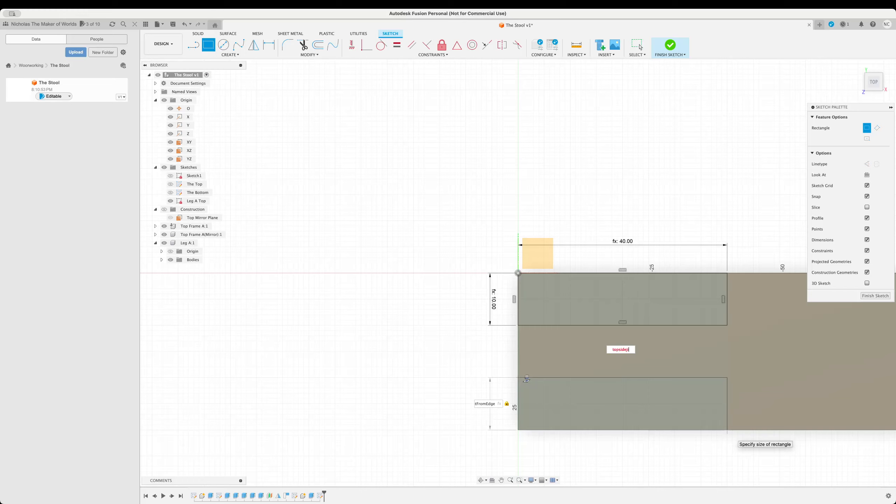
key("BackSpace")
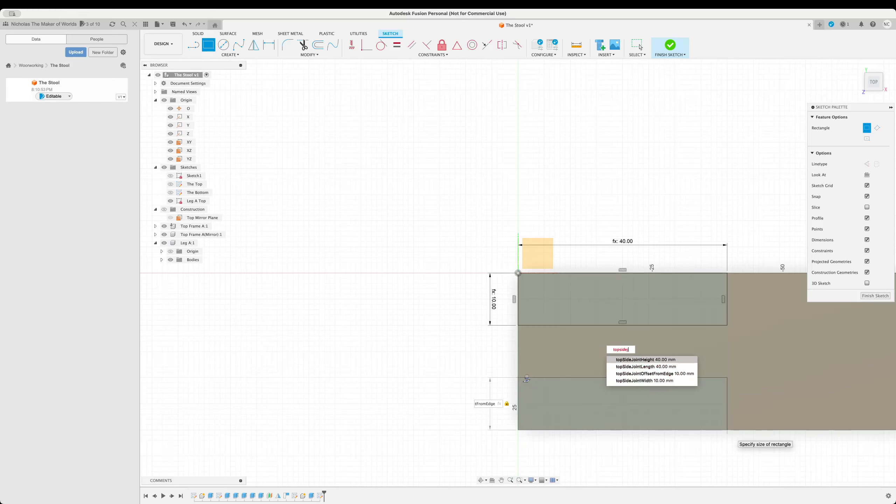
type("oint")
key("Down")
key("Return")
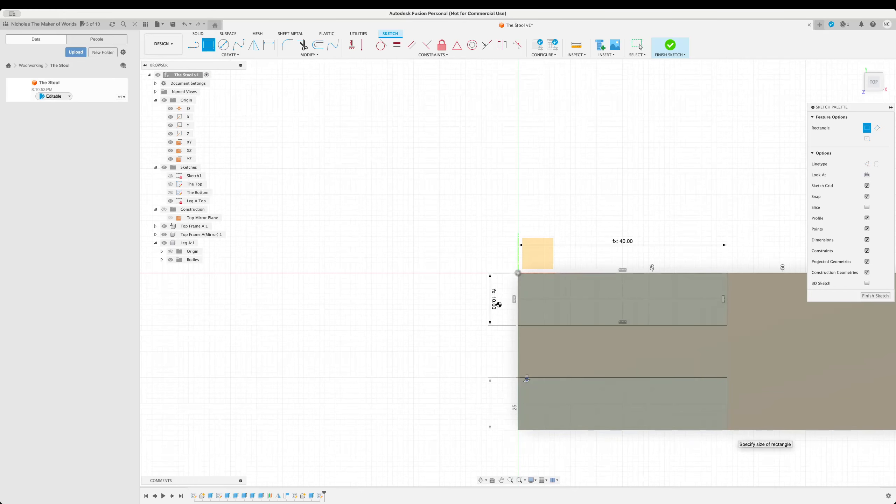
key("Escape")
Set the width of the rectangle at the origin to topSideJointOffsetFromEdge
left_click(494, 304)
double_click(494, 304)
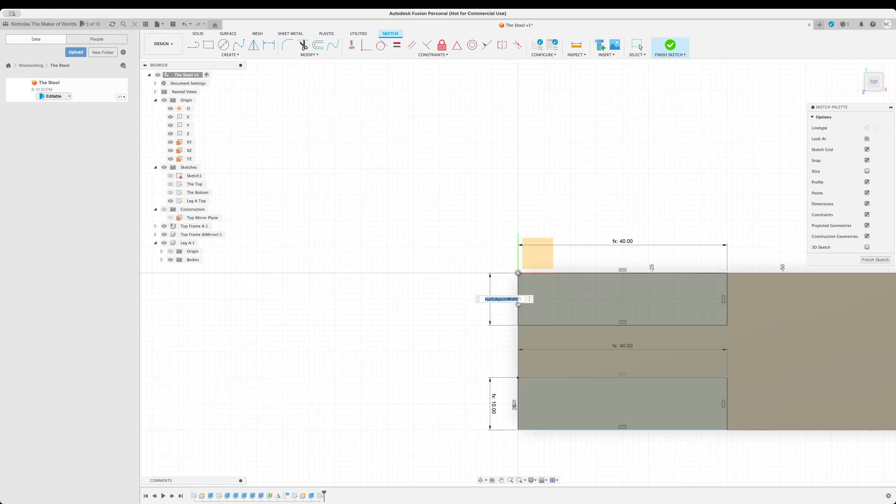
type("topSideJointWi")
key("BackSpace")
key("BackSpace")
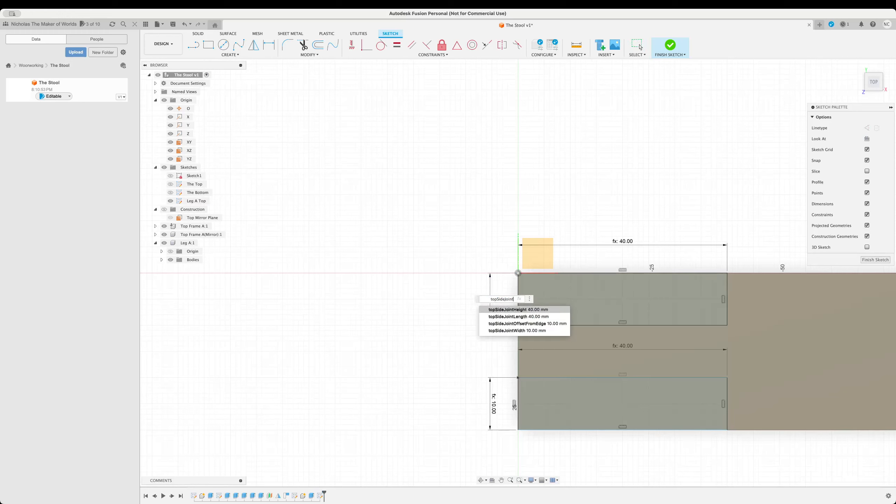
key("Down")
key("Down")
key("Return")
key("Return")
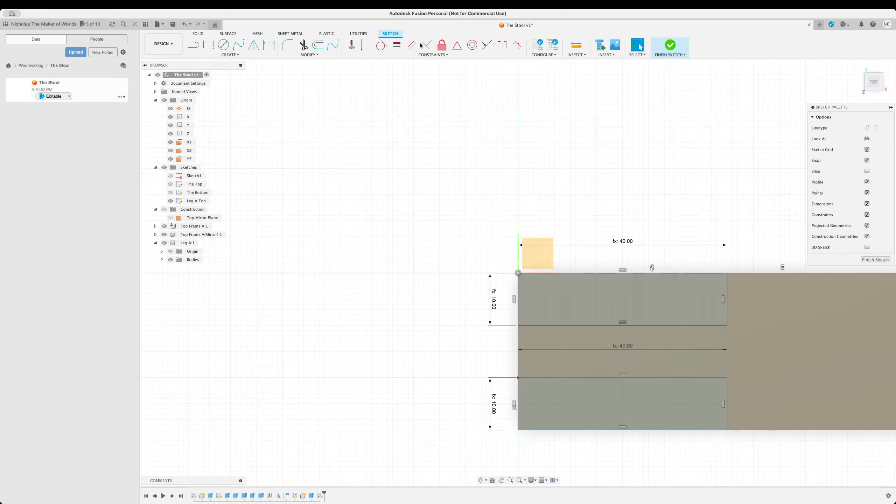
Finish the sketch and set the user parameter topSideJointOffsetFromEdge to the expression topWidth / 3
left_click(871, 259)
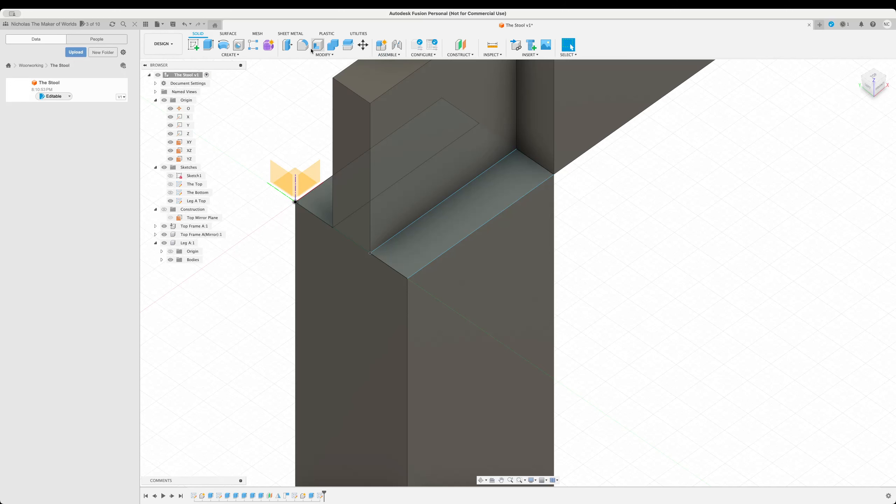
left_click(324, 55)
left_click(304, 219)
left_click(425, 175)
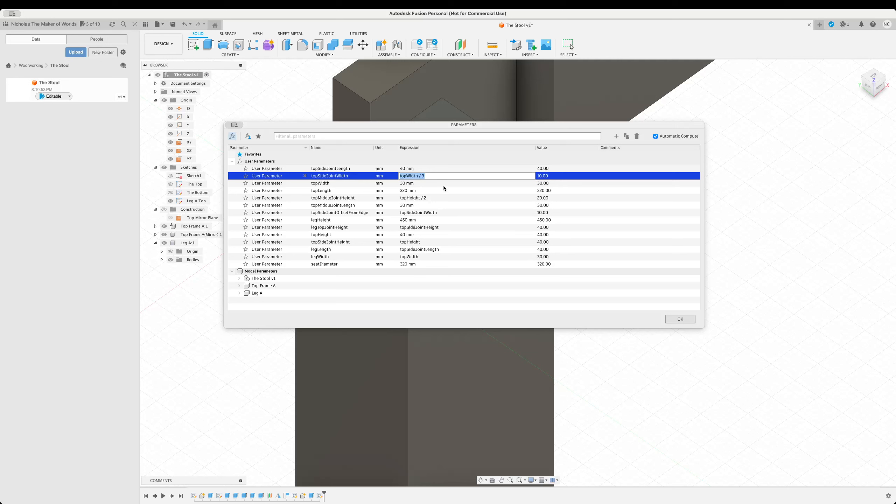
left_click(431, 213)
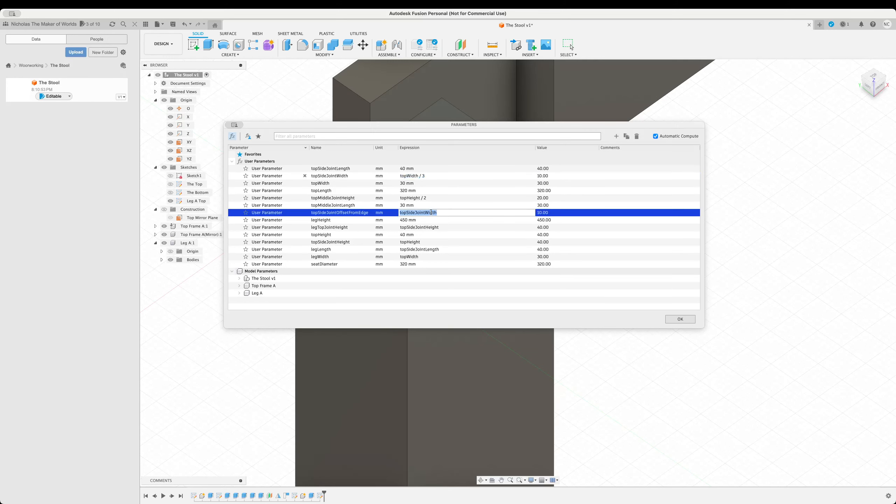
type("top")
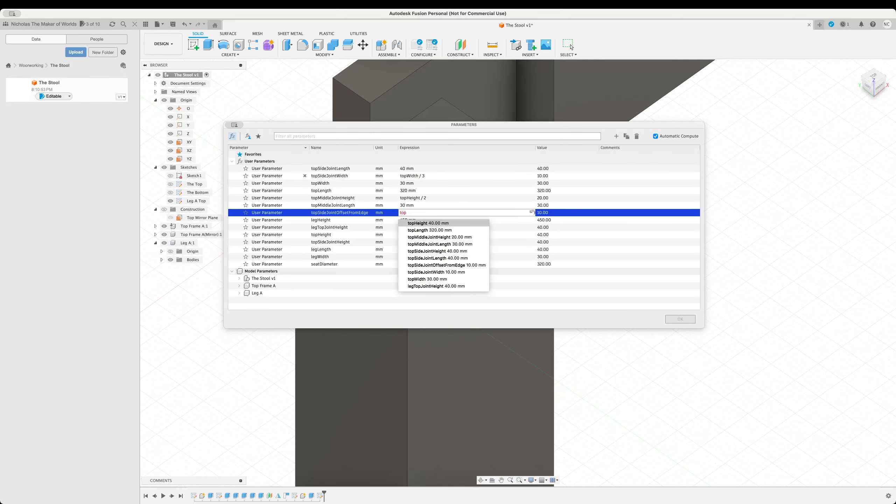
type("Width / 3")
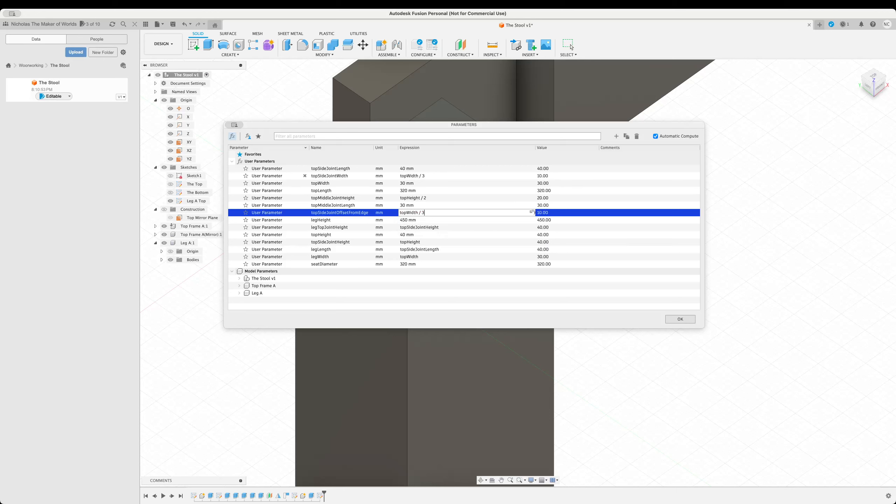
key("Return")
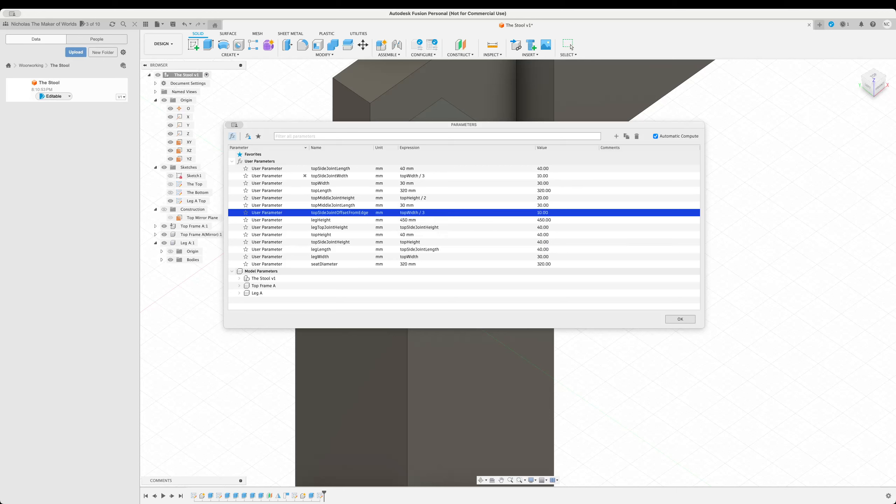
left_click(684, 319)
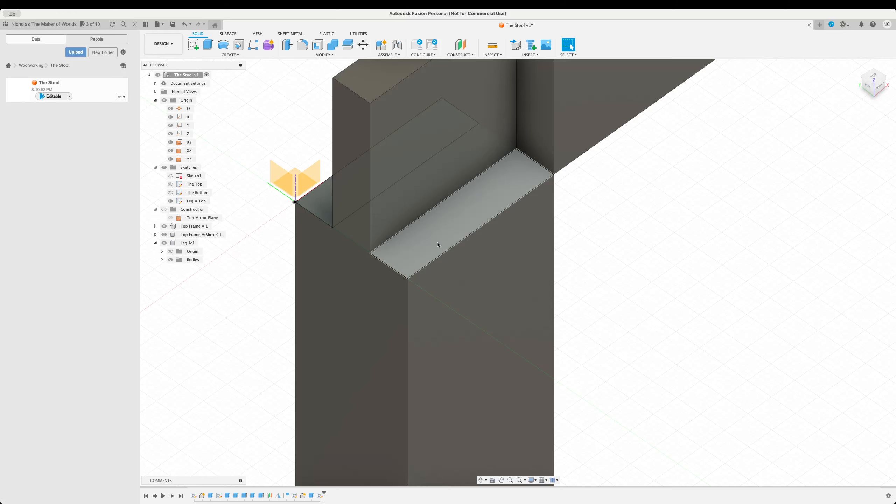
Search the parameters for topsidejointwidth to check its expression, and close the parameter list
scroll(509, 225, "down", 5)
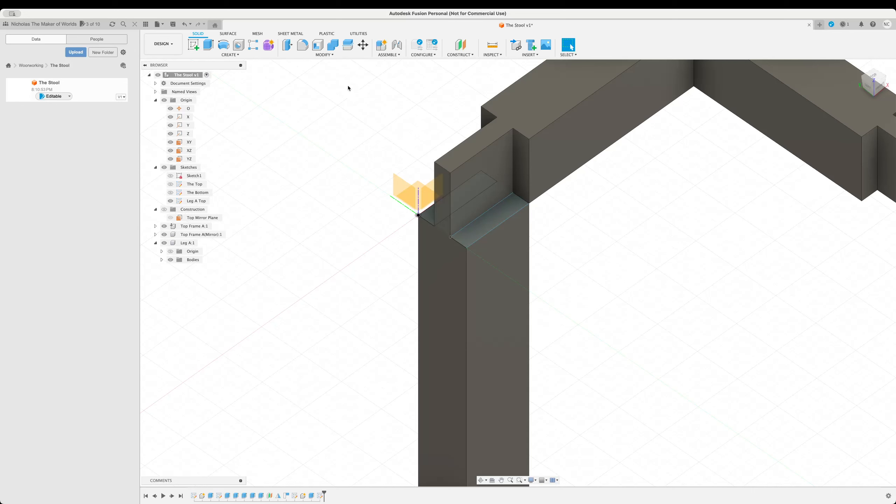
left_click(324, 54)
left_click(310, 219)
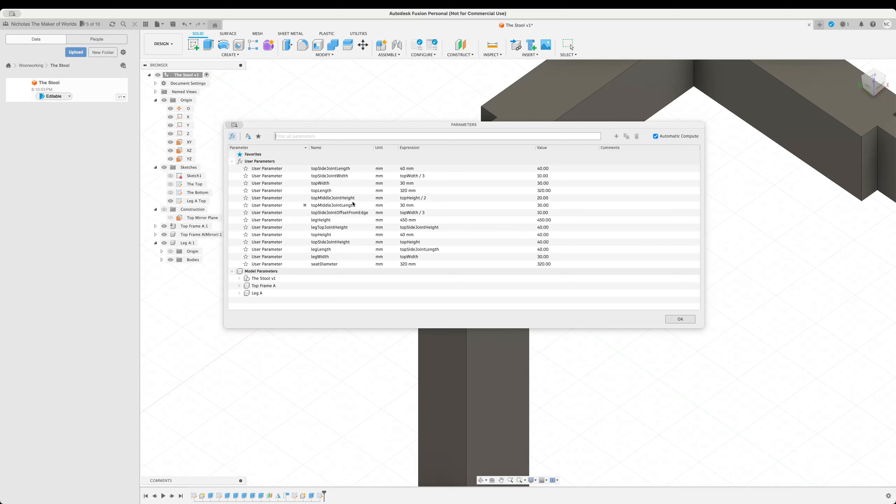
left_click(355, 137)
type("topjoint")
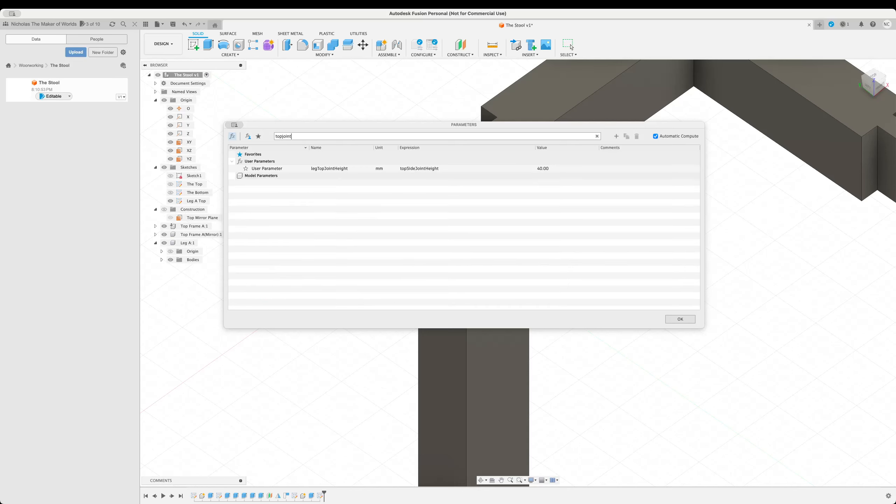
key("BackSpace")
key("BackSpace")
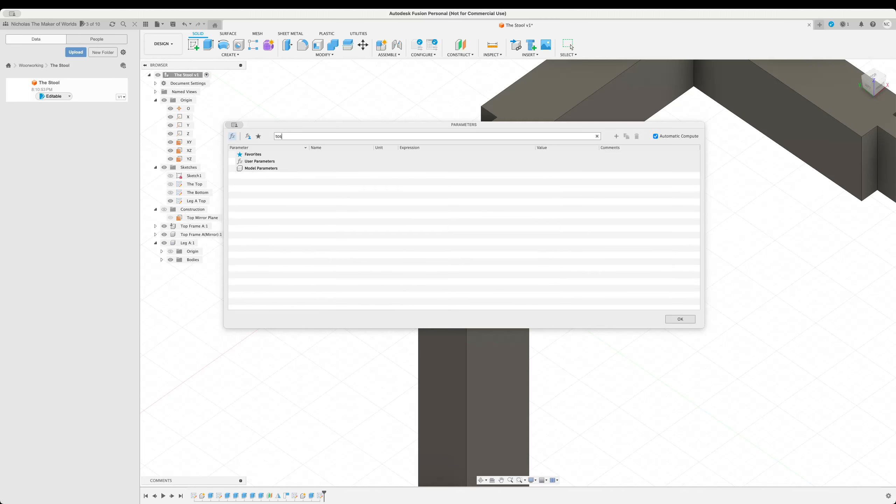
type("sidejointwidth")
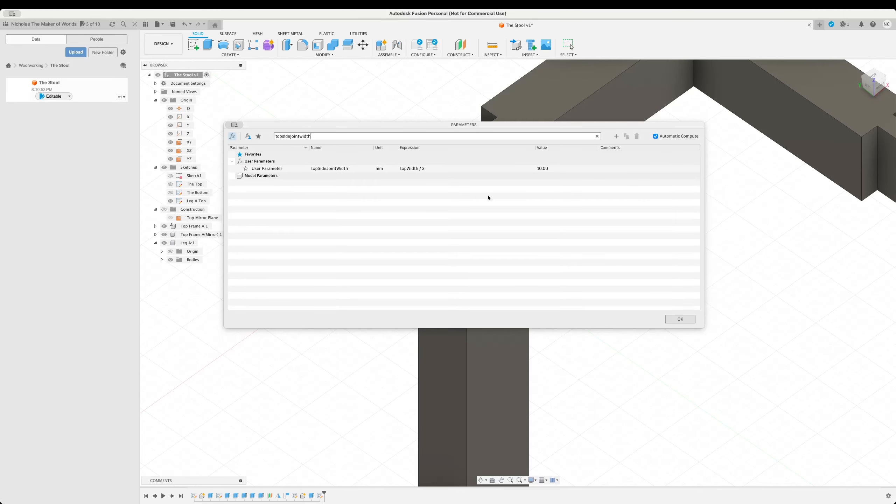
key("Return")
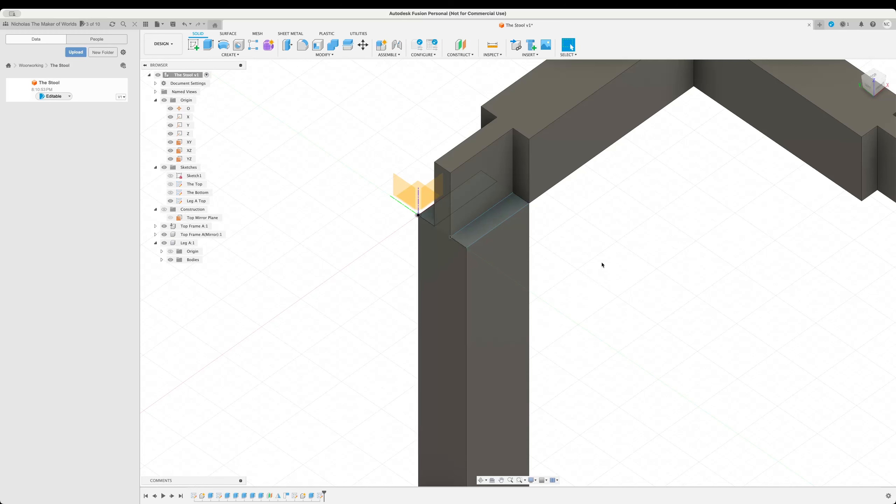
Extrude the Leg A Top rectangle on the side away from the origin by topSideJointHeight
left_click(475, 235)
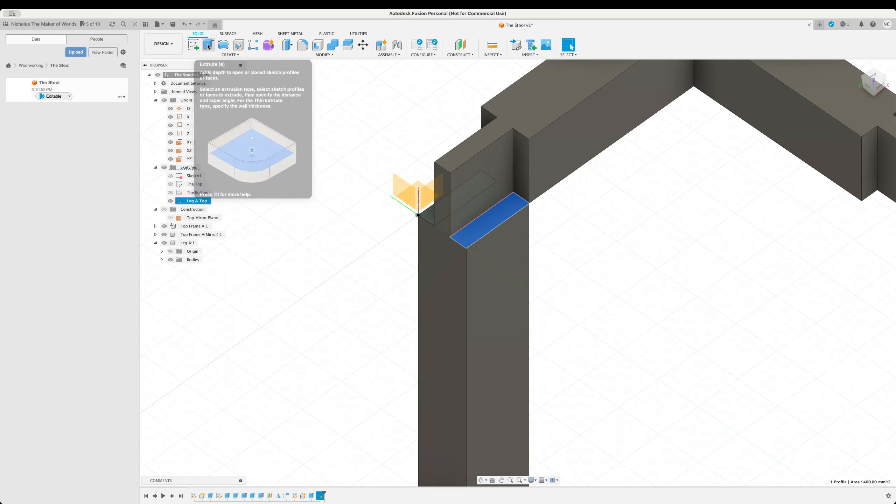
left_click(208, 45)
left_click(867, 171)
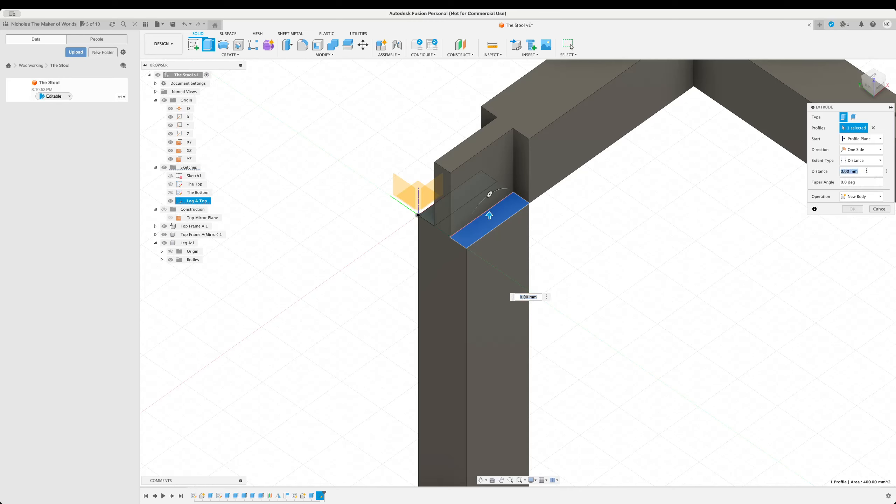
type("topside")
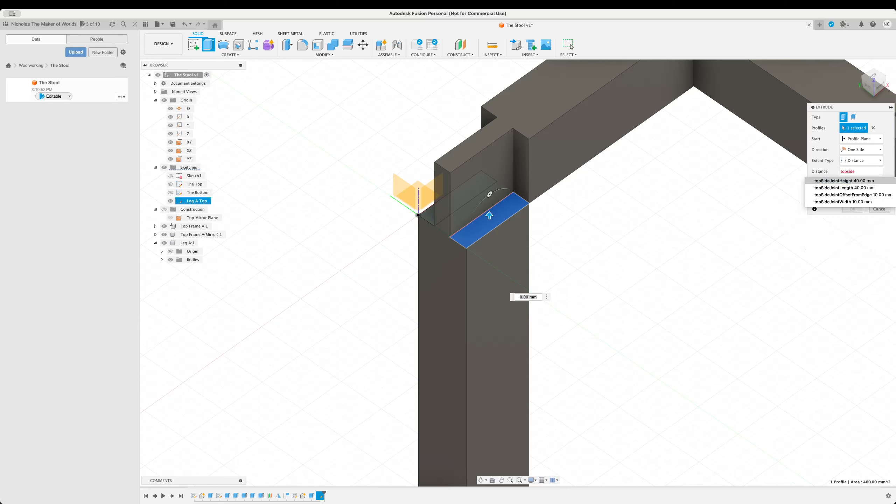
key("Return")
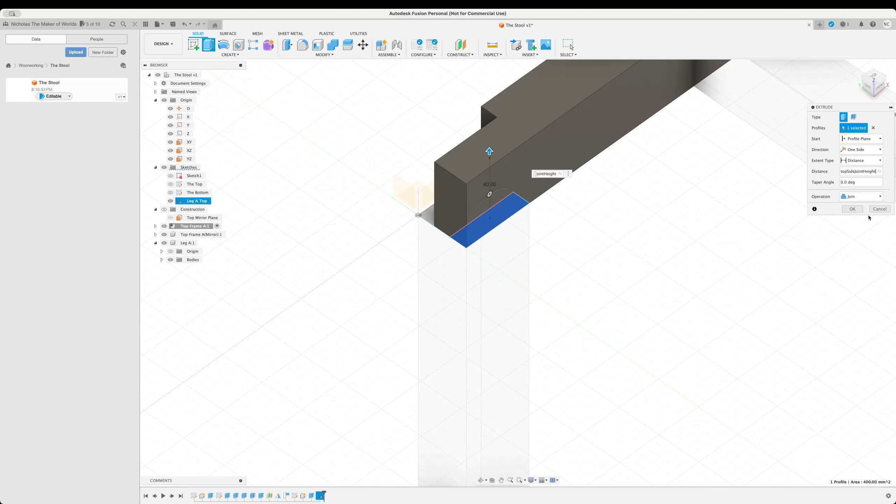
Try the extrusion with the Join operation and with the New Body operation
left_click(855, 197)
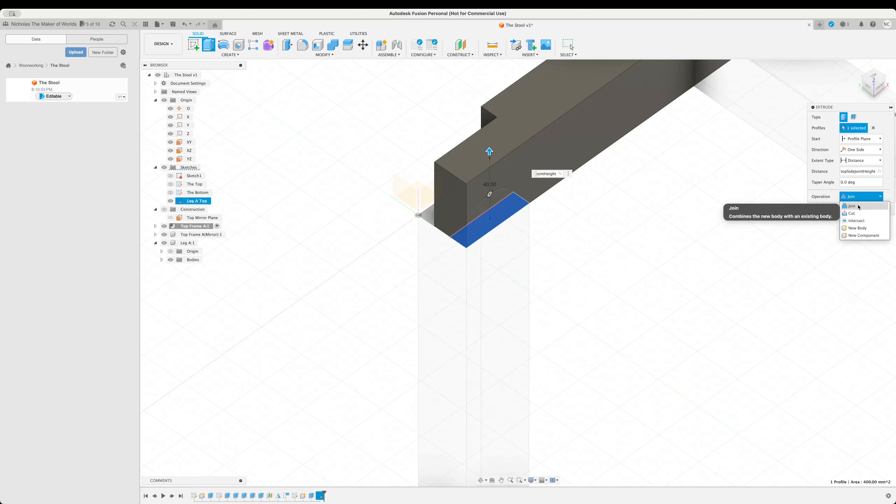
left_click(859, 206)
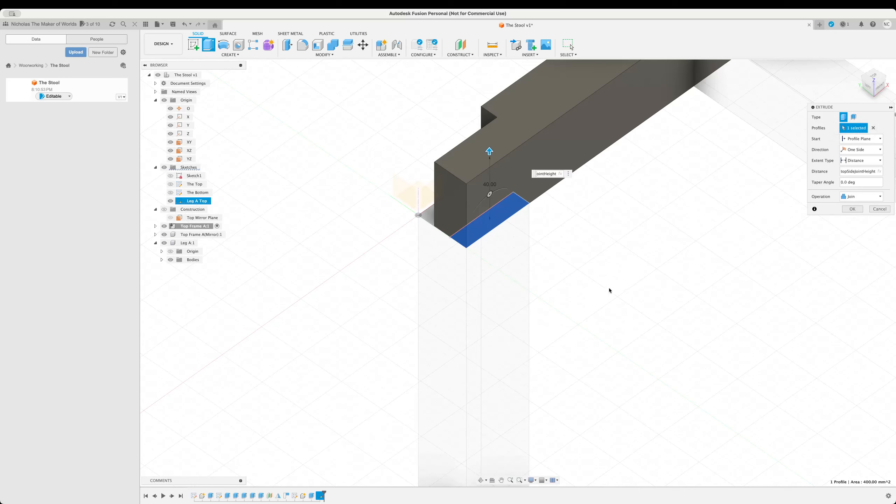
left_click(851, 197)
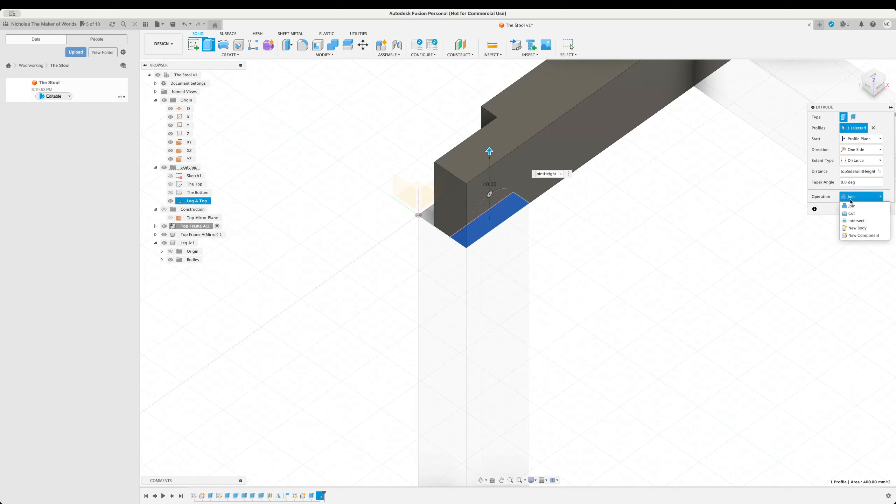
left_click(856, 227)
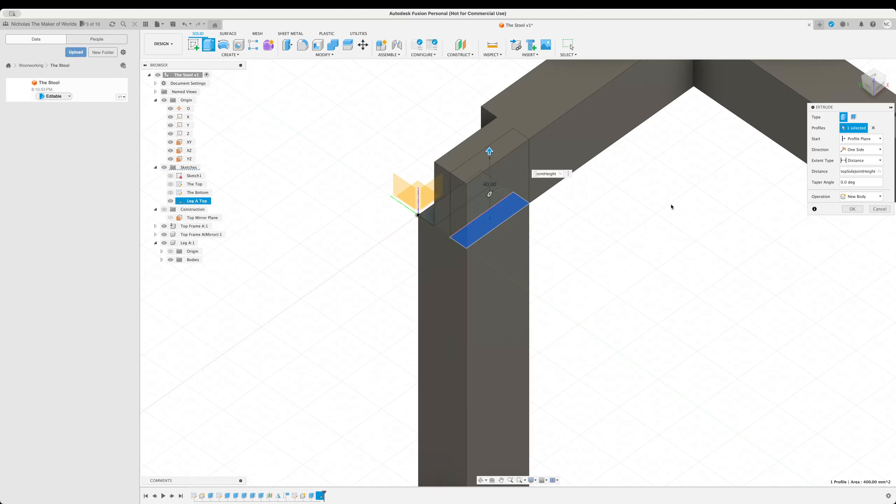
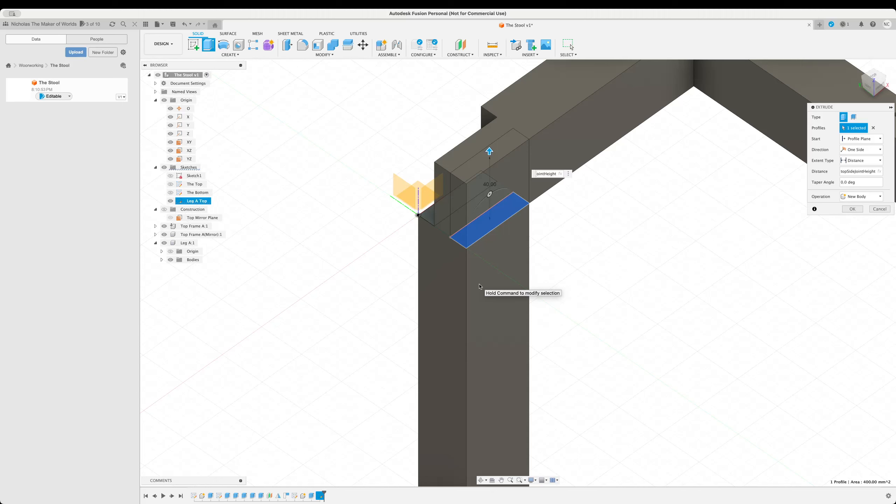
Complete the extrusion as a Join with Leg A, and highlight the Leg A component to check its shape
left_click(861, 197)
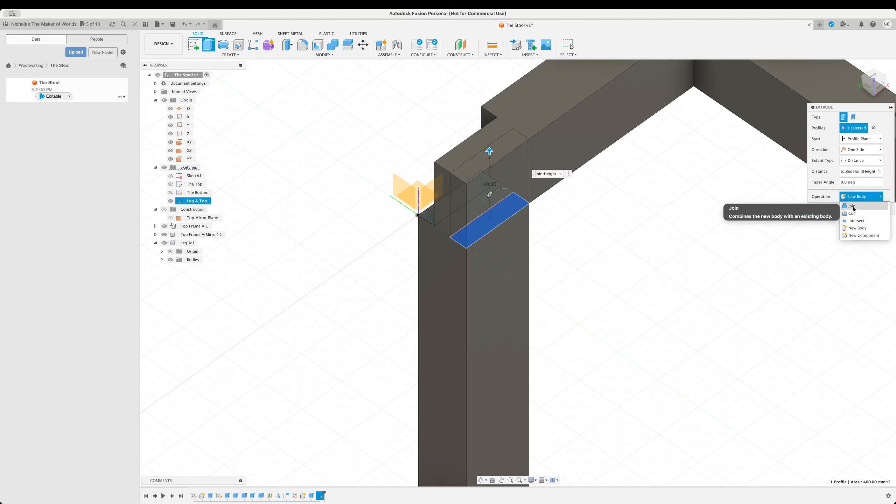
left_click(852, 206)
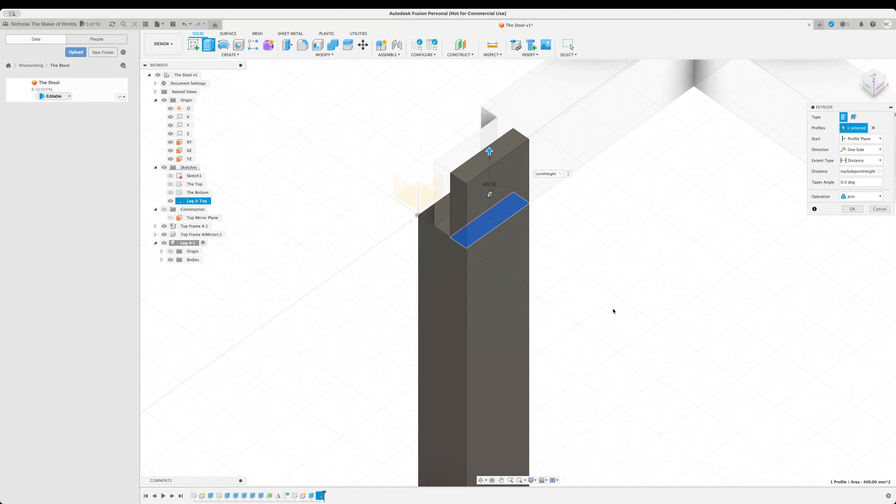
mouse_move(646, 308)
middle_mouse_down("shift")
mouse_move(657, 306)
mouse_move(633, 296)
middle_mouse_up("shift")
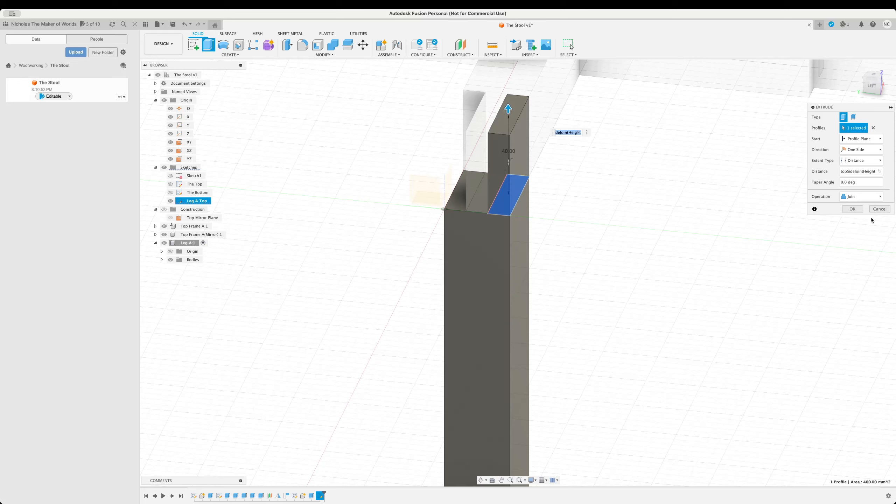
left_click(852, 209)
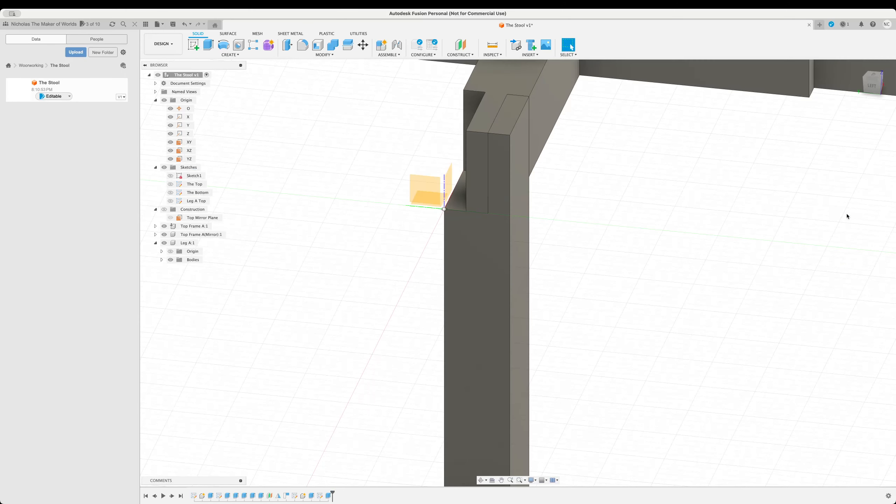
left_click(182, 244)
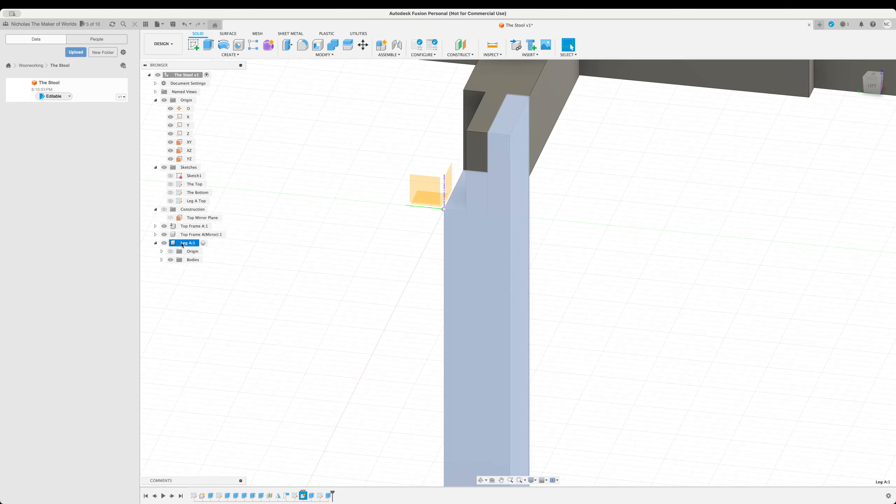
left_click(360, 260)
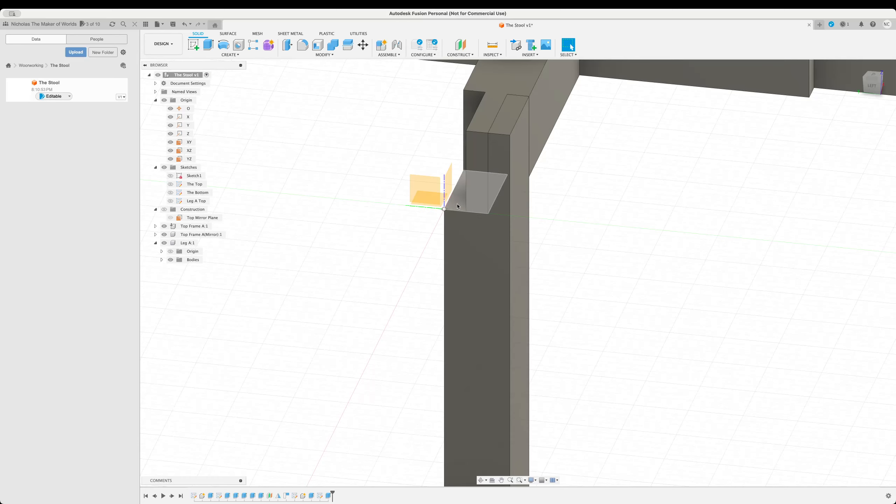
Try to select only the strip of Leg A's top face on the origin side of the joint
left_click(457, 206)
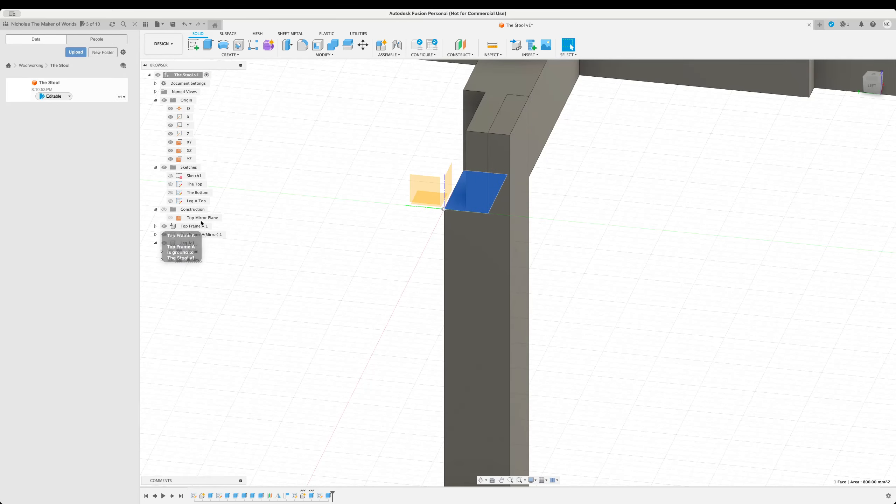
middle_click_drag(386, 282, 467, 252, "shift")
middle_click_drag(446, 244, 446, 241, "shift")
left_click(351, 245)
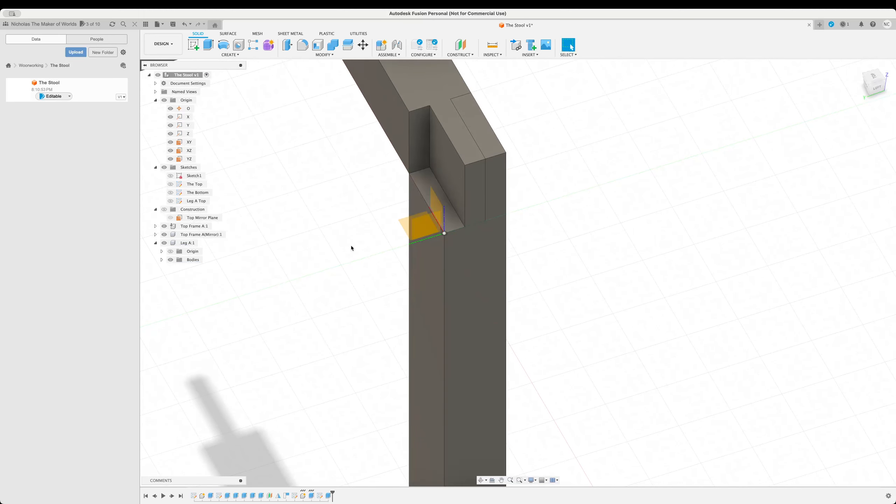
left_click(447, 224)
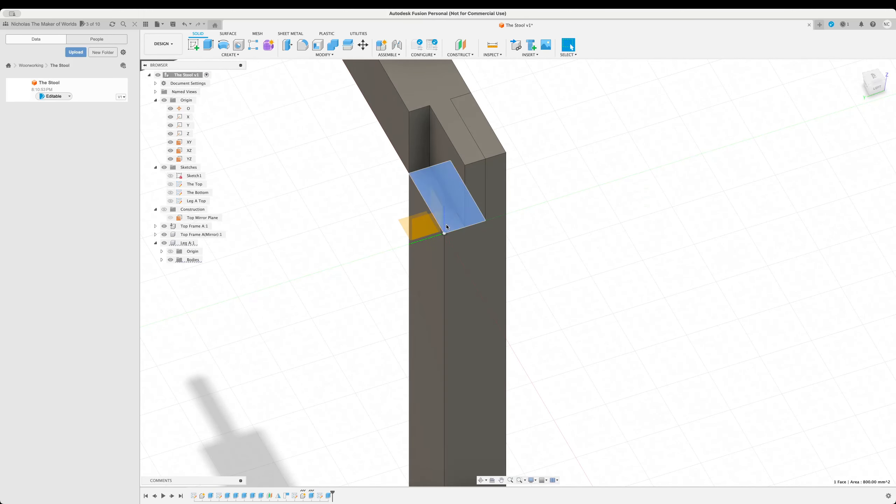
left_click(249, 221)
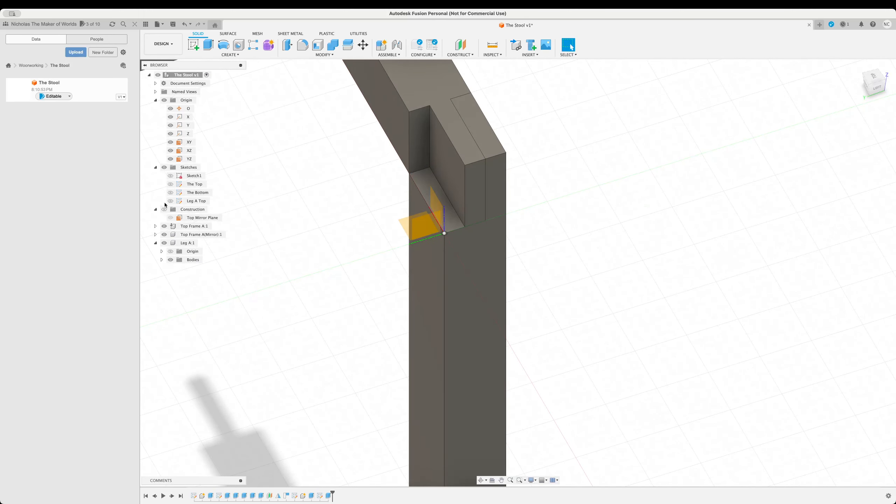
Show the Leg A Top sketch and set up an extrusion of its origin-side rectangle by topSideJointHeight
left_click(171, 201)
left_click(439, 205)
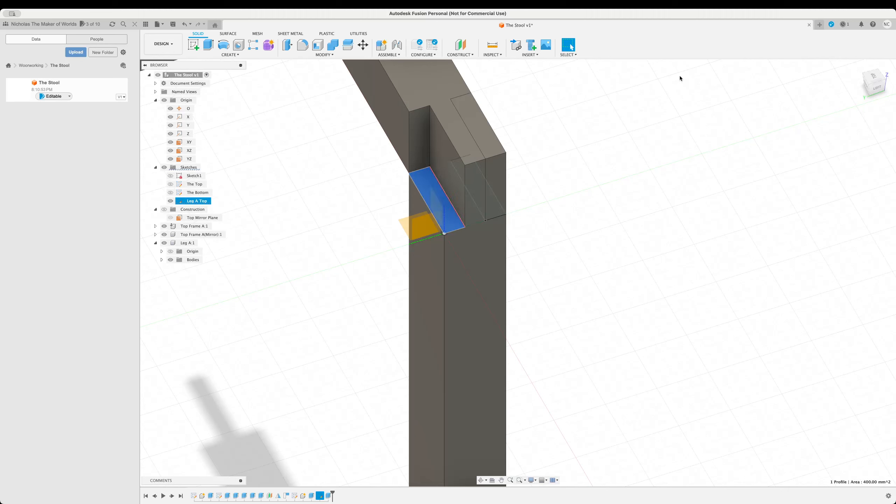
key("e")
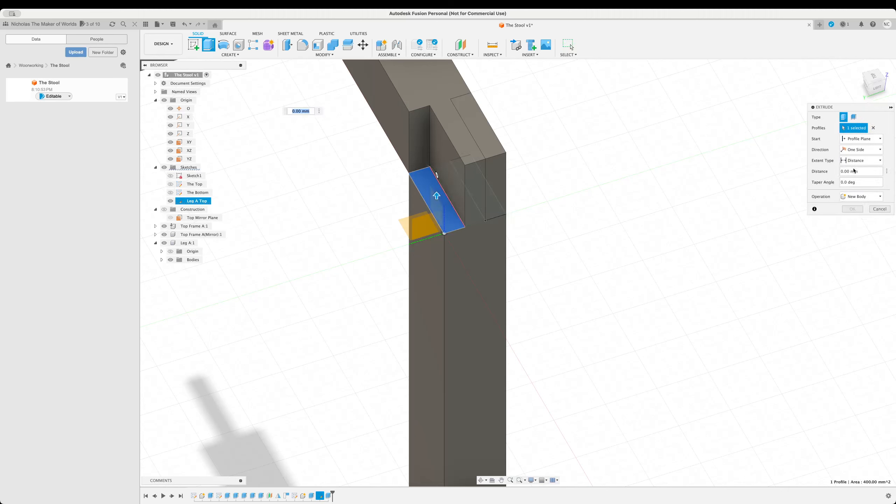
left_click(853, 171)
type("topside")
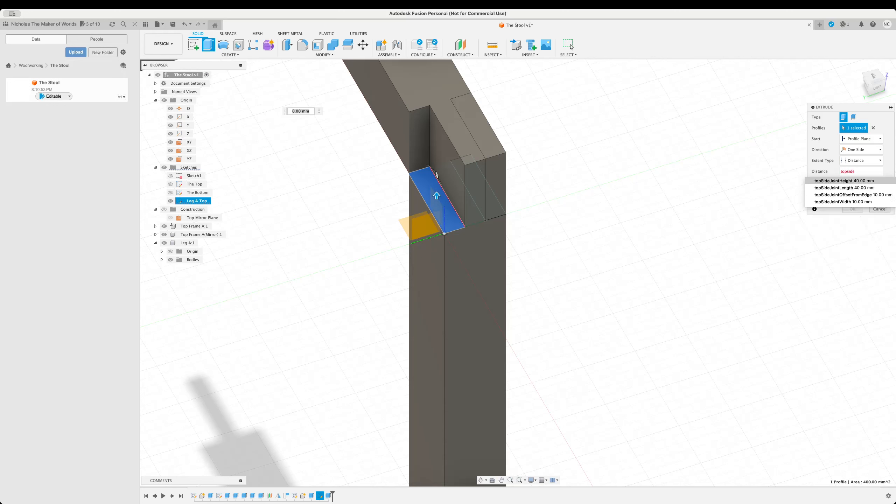
key("Return")
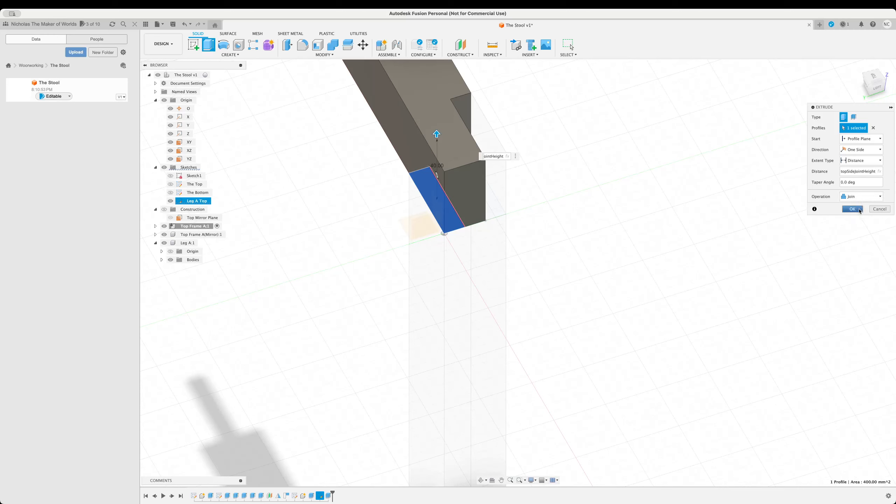
Switch the extrusion's operation to New Body and back to Join so it targets Leg A, and complete the extrusion
left_click(854, 199)
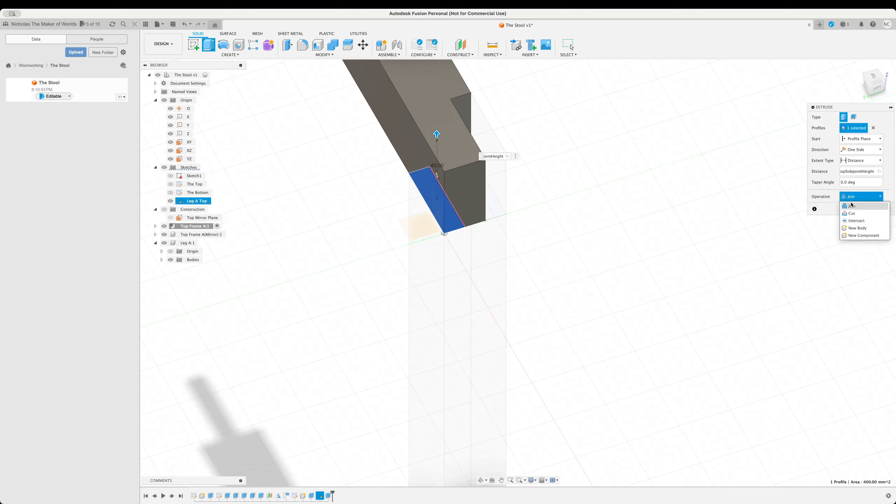
left_click(853, 225)
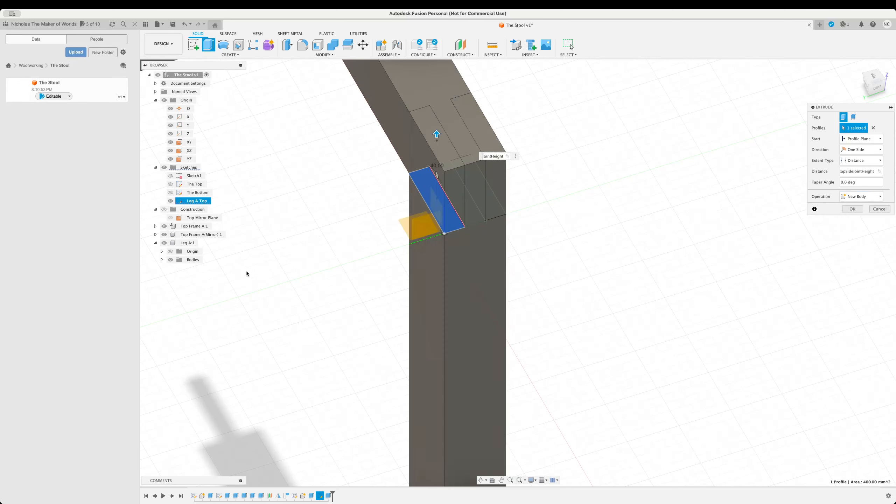
left_click(861, 197)
left_click(854, 206)
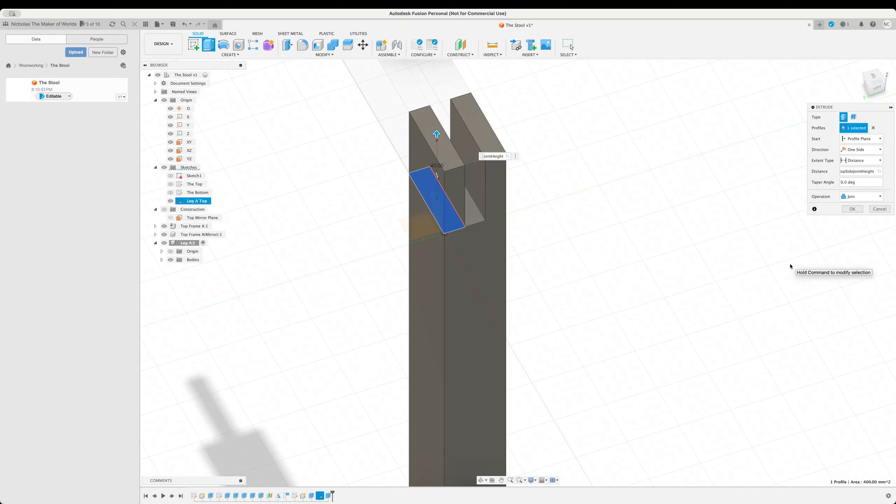
left_click(863, 143)
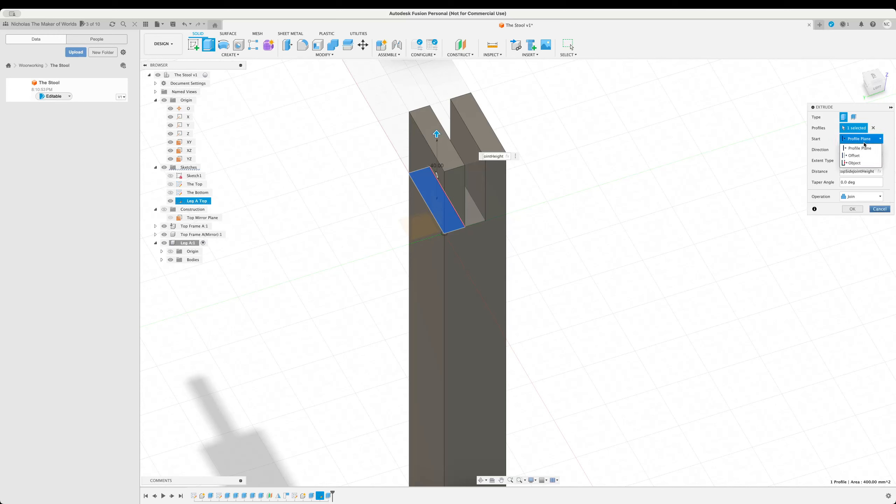
left_click(865, 143)
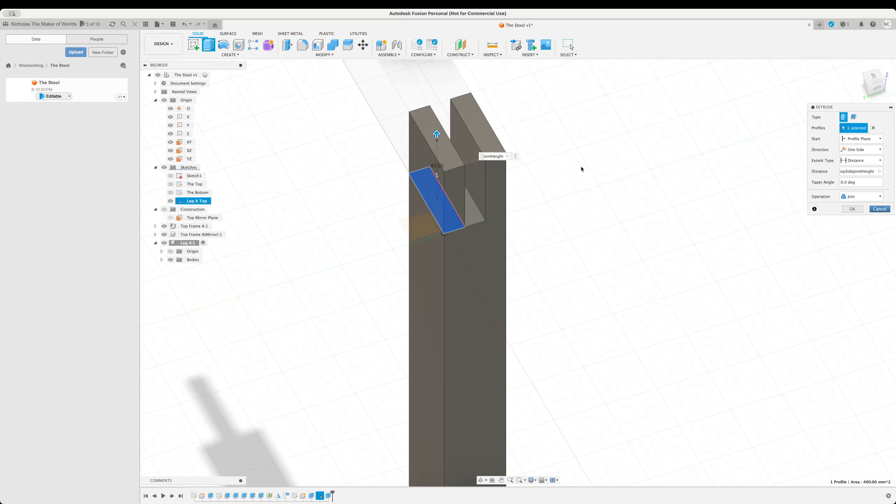
left_click(857, 196)
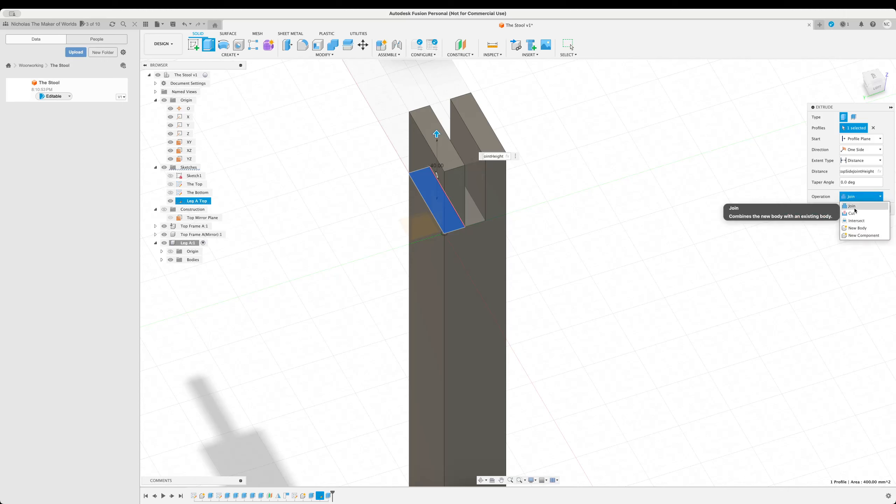
left_click(851, 213)
left_click(857, 196)
left_click(854, 206)
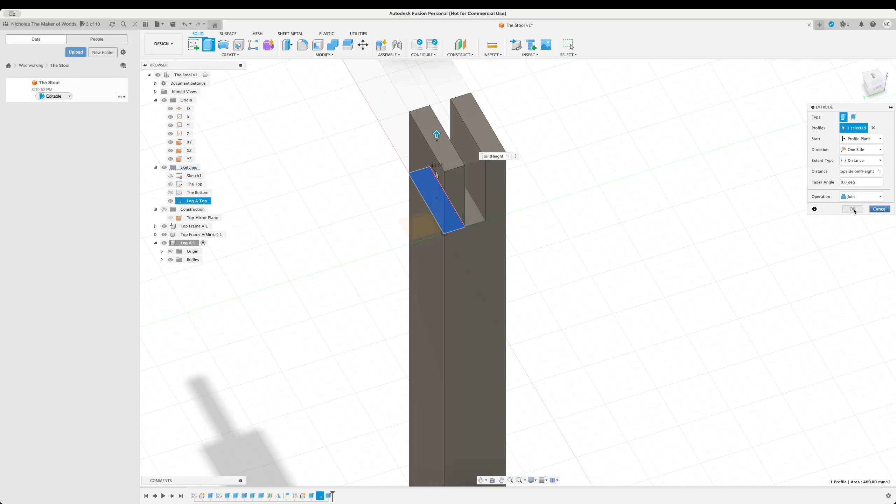
left_click(854, 208)
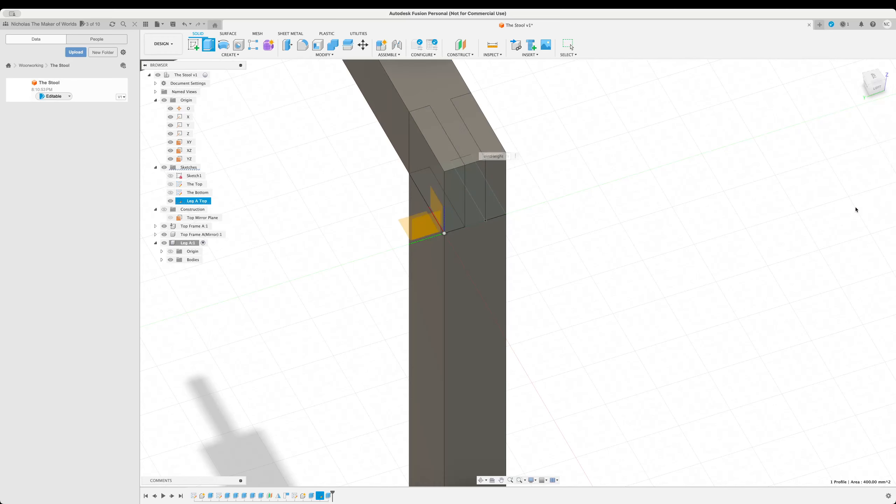
Examine the joint between Leg A and the crossed top frame from several sides
middle_click_drag(681, 292, 692, 276, "shift")
scroll(696, 275, "up", 2)
scroll(697, 275, "down", 6)
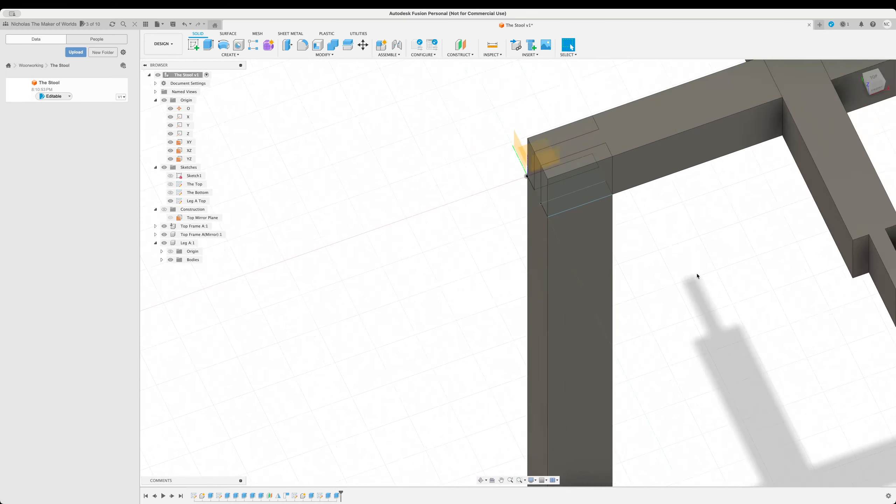
middle_click_drag(853, 233, 599, 247)
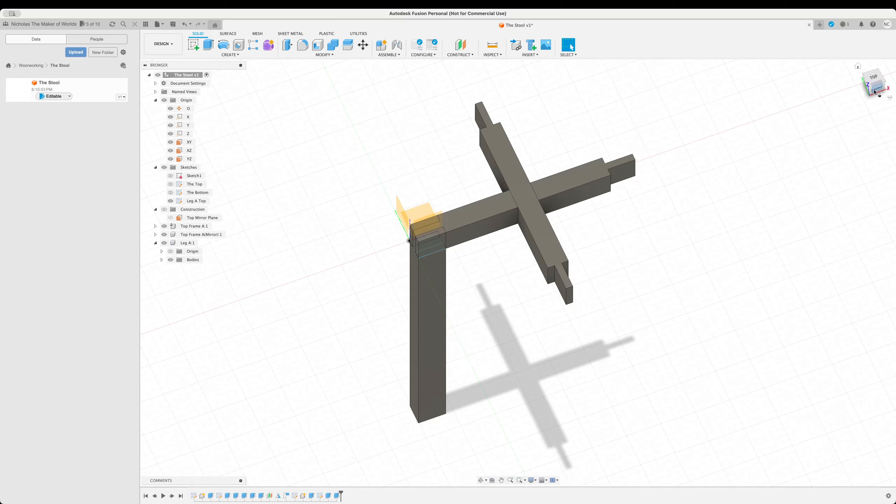
left_click_drag(871, 84, 842, 53)
scroll(740, 233, "up", 2)
scroll(740, 231, "down", 3)
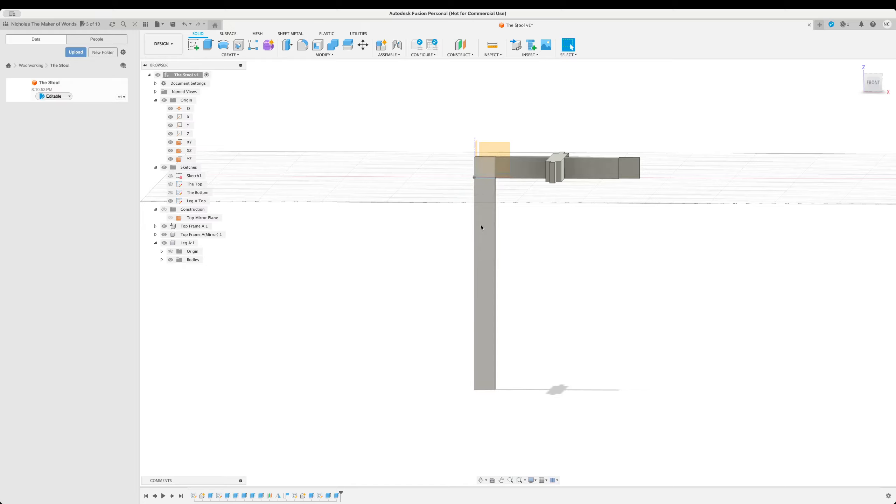
middle_click_drag(600, 286, 596, 266)
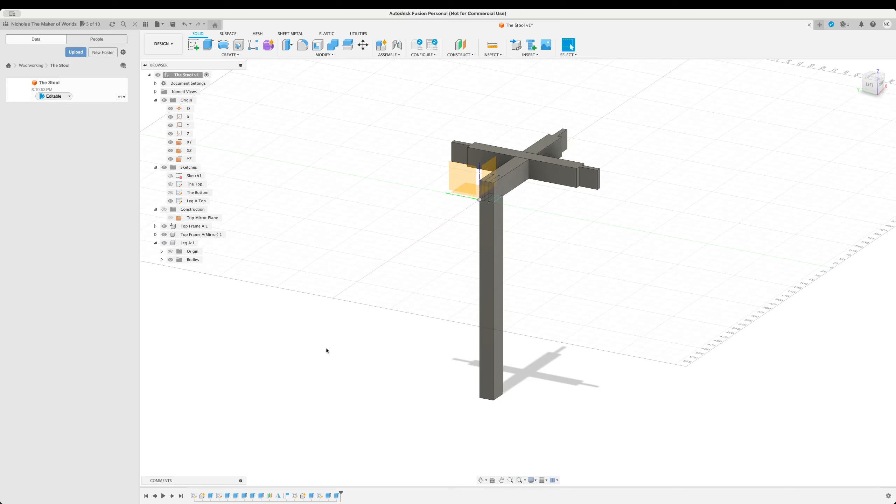
Save the design with the version description "Top Frame A&B + Leg A" and open its version history
key("super+s")
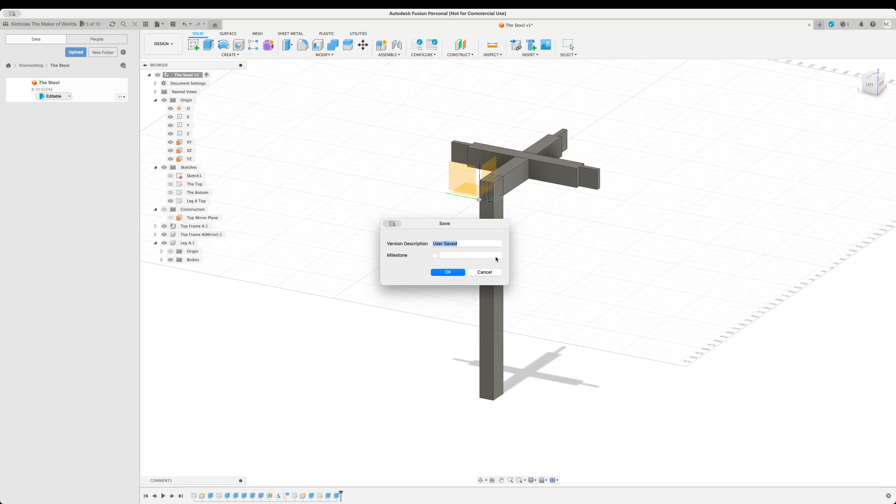
type("Top Frame A&B + Leg A")
key("Return")
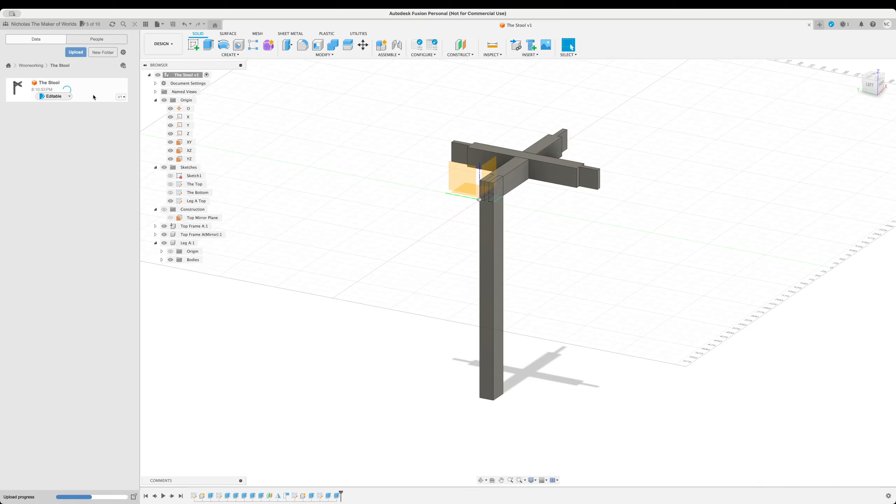
left_click(122, 97)
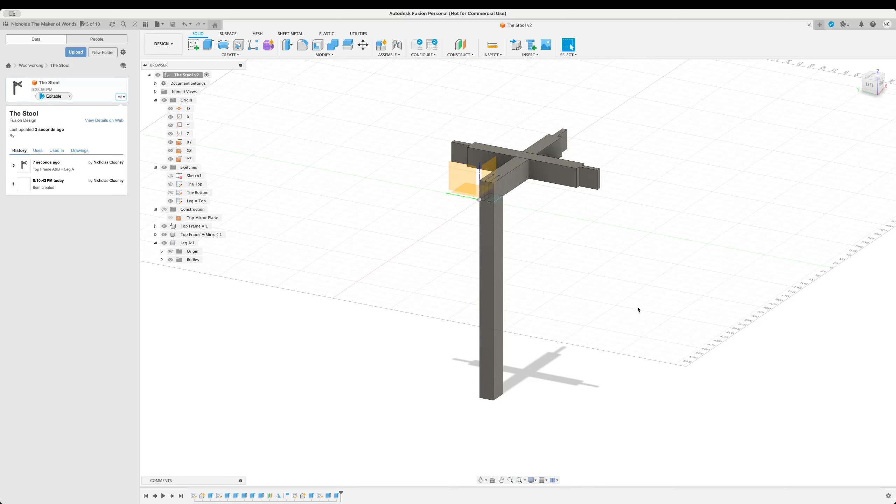
Construct a midplane between the two opposite tenon end faces of Top Frame A
middle_click_drag(735, 300, 636, 334, "shift")
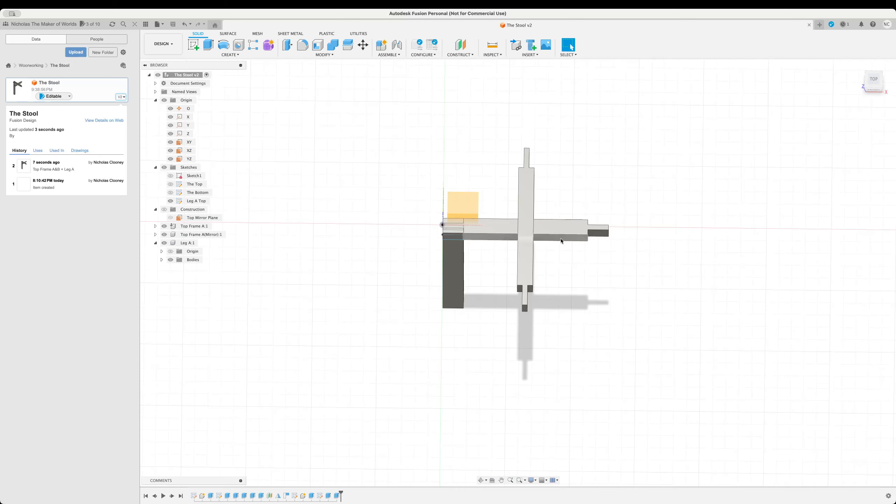
scroll(526, 247, "up", 4)
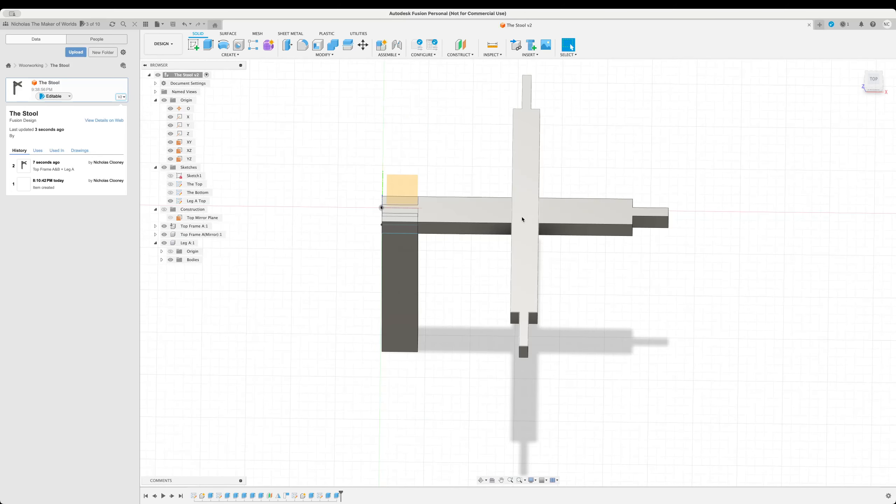
scroll(525, 227, "down", 1)
scroll(524, 226, "up", 2)
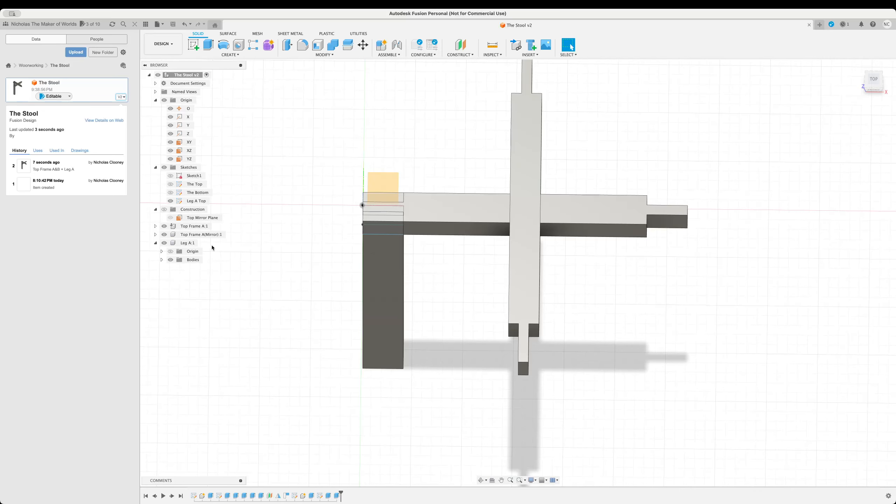
middle_click_drag(285, 290, 339, 276, "shift")
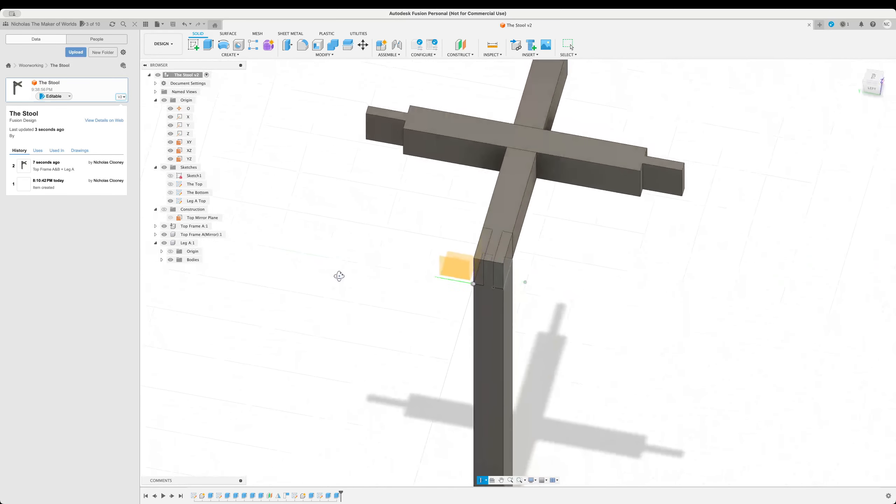
left_click(462, 55)
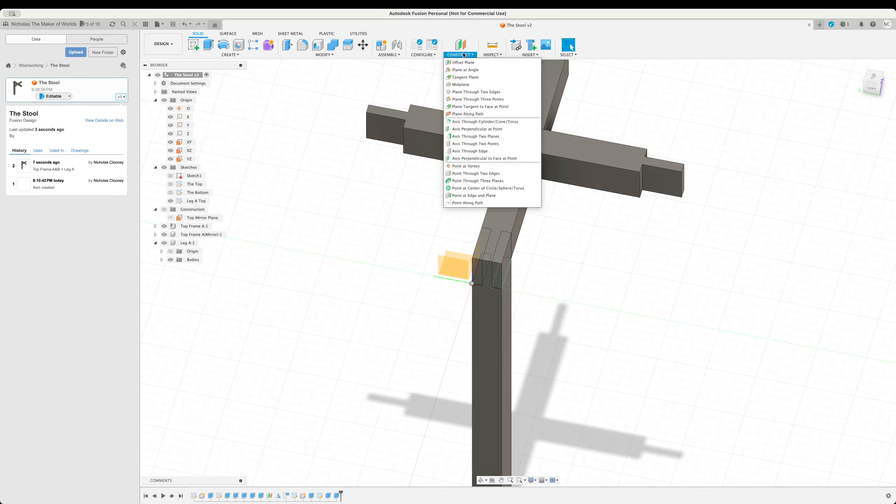
left_click(469, 85)
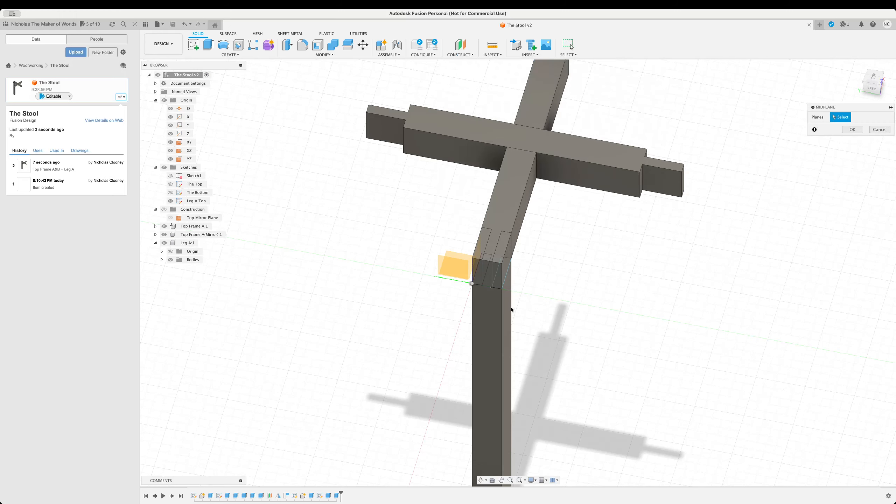
left_click(489, 277)
middle_click_drag(728, 218, 571, 270, "shift")
left_click(566, 275)
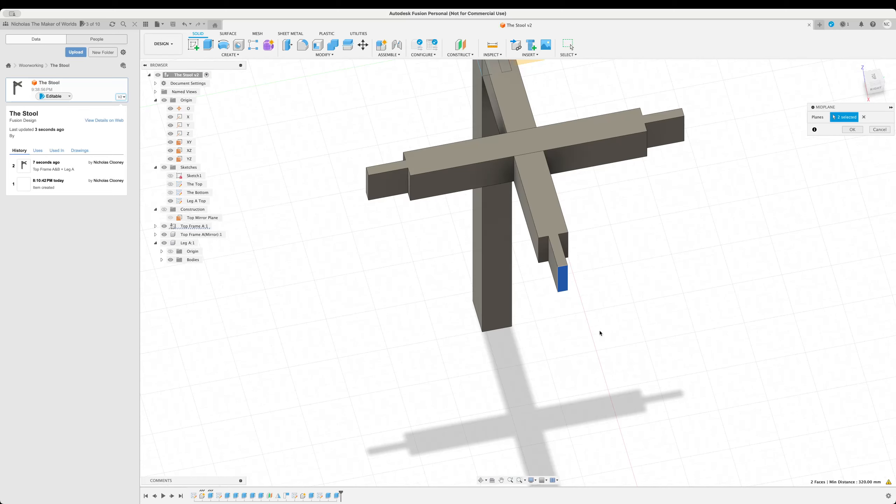
middle_click_drag(693, 298, 665, 322, "shift")
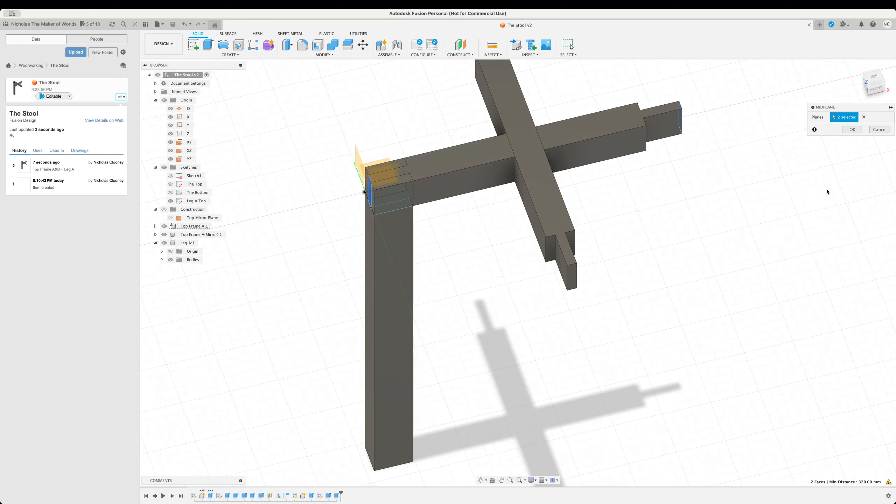
left_click(860, 129)
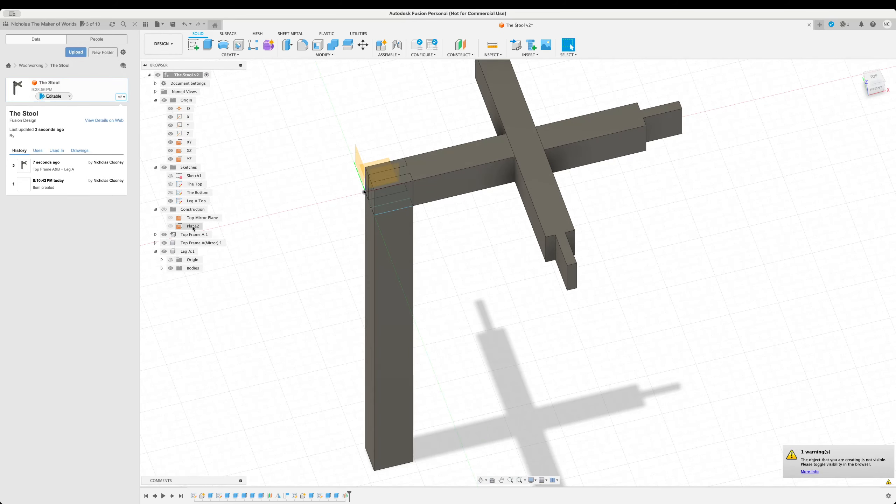
Make the construction planes visible and select the new midplane to check its position across the top frame
left_click(194, 227)
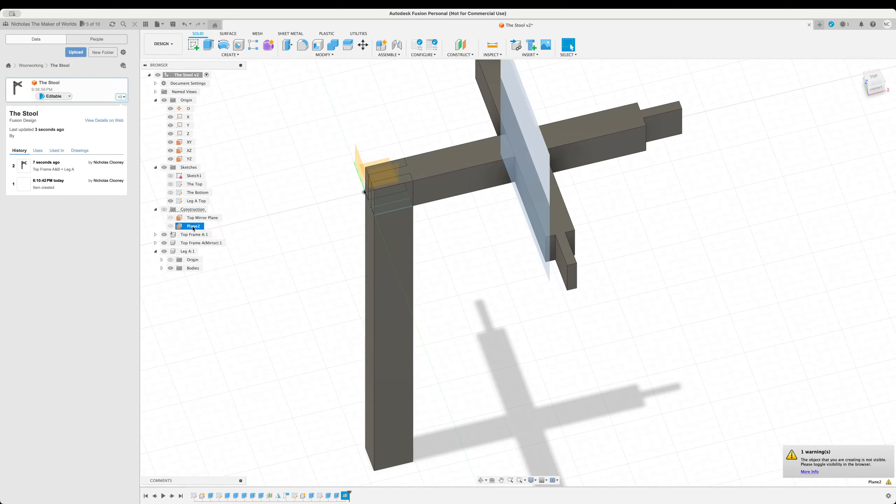
left_click(164, 209)
middle_click_drag(611, 316, 579, 330, "shift")
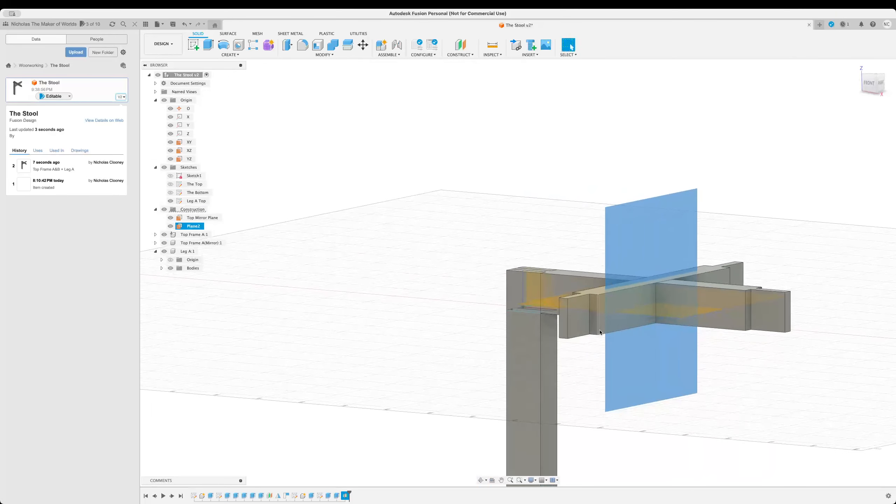
left_click(190, 226)
middle_click_drag(355, 353, 370, 339, "shift")
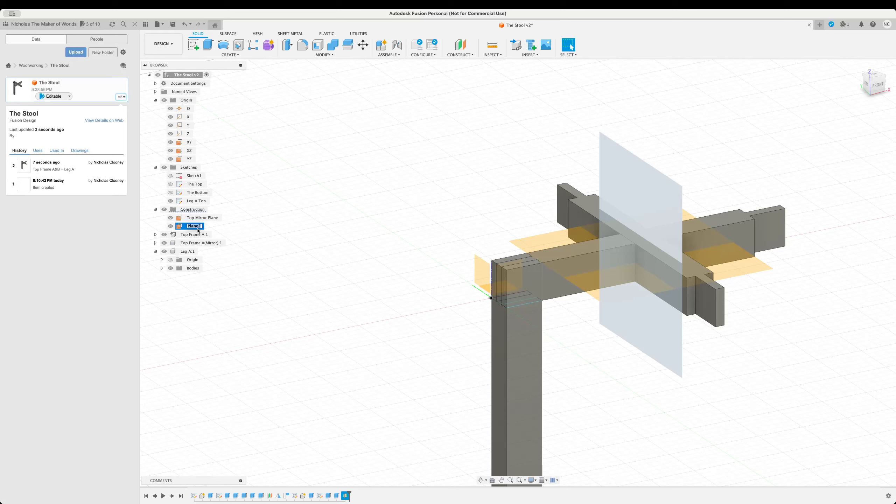
Rename the Top Mirror Plane as "Top Mirror Plane For Top Frame"
left_click(211, 218)
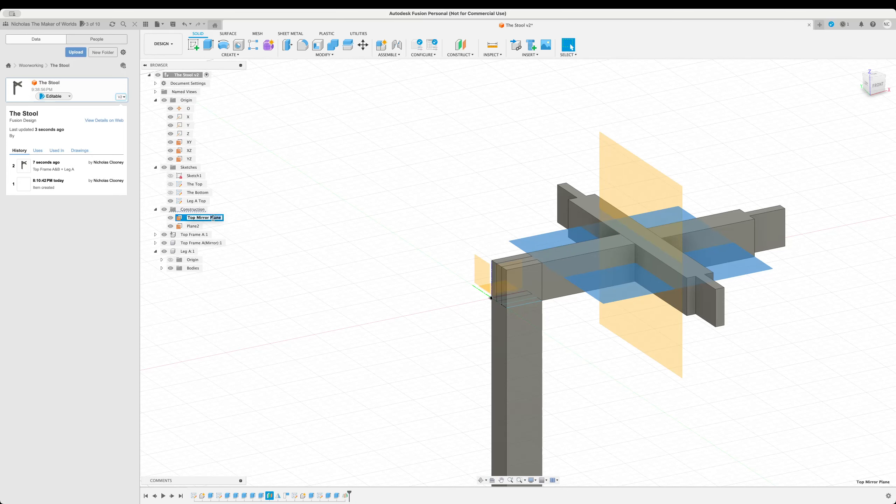
double_click(213, 217)
key("Right")
type("For Top Frame")
key("Return")
Rename the new midplane as "Mirror Plane For Legs"
left_click(196, 226)
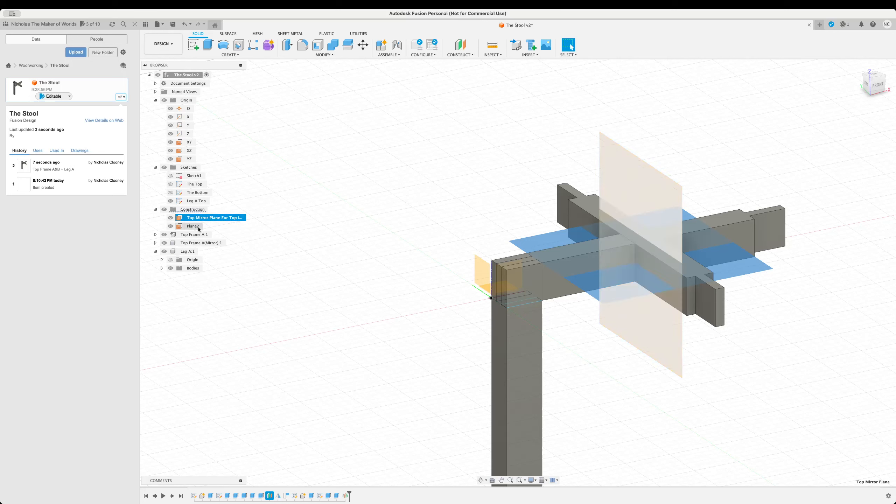
left_click(197, 228)
type("Top M")
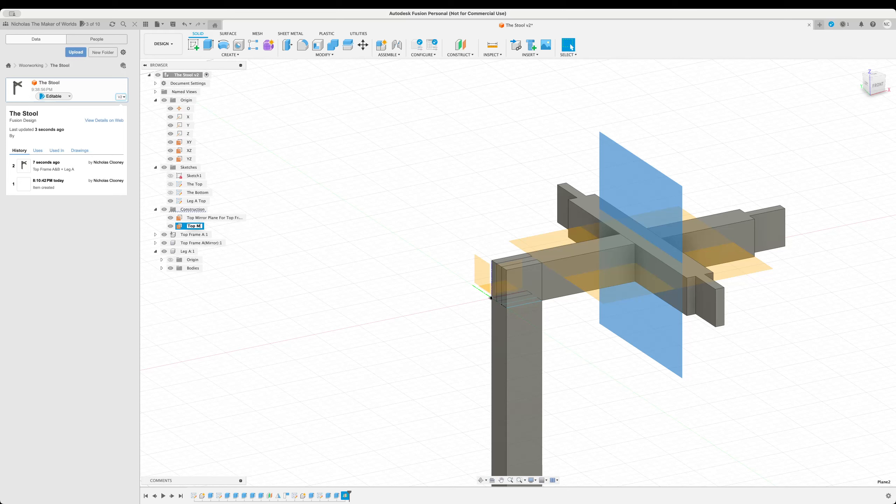
key("BackSpace")
key("BackSpace")
key("BackSpace")
key("BackSpace")
key("BackSpace")
type("Mirror Plane for")
key("BackSpace")
key("BackSpace")
key("BackSpace")
key("BackSpace")
type("For Le")
key("Return")
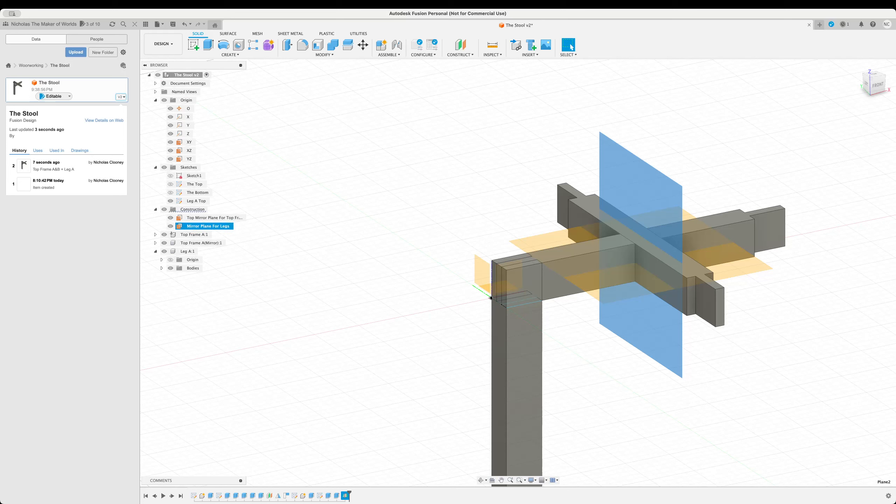
Rename the top frame's construction plane as "Mirror Plane For Top Frame"
left_click(198, 218)
double_click(199, 218)
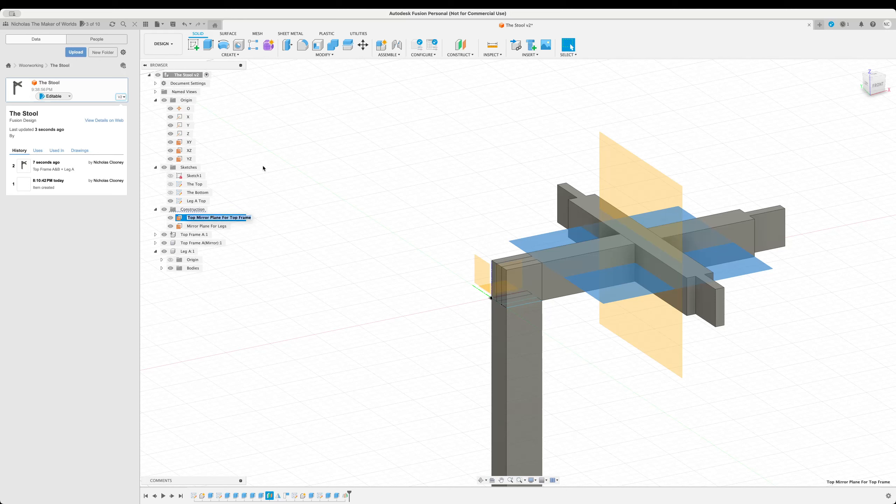
key("Left")
key("BackSpace")
key("BackSpace")
key("BackSpace")
key("BackSpace")
key("Return")
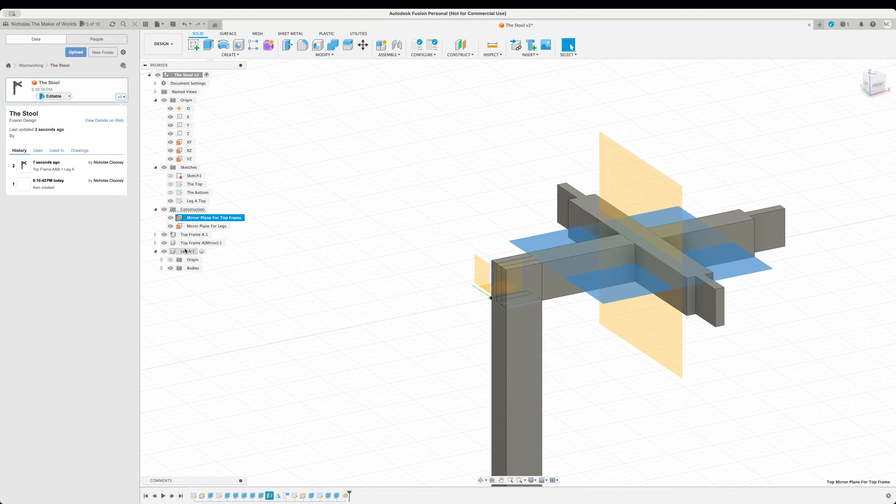
Mirror the Leg A component across Mirror Plane For Legs to create the leg at the opposite end of the top frame
left_click(198, 252)
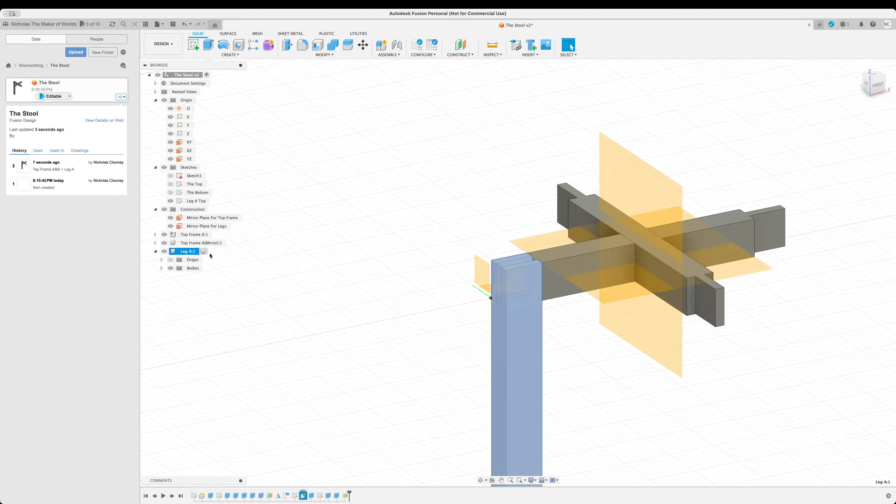
left_click(230, 54)
left_click(199, 211)
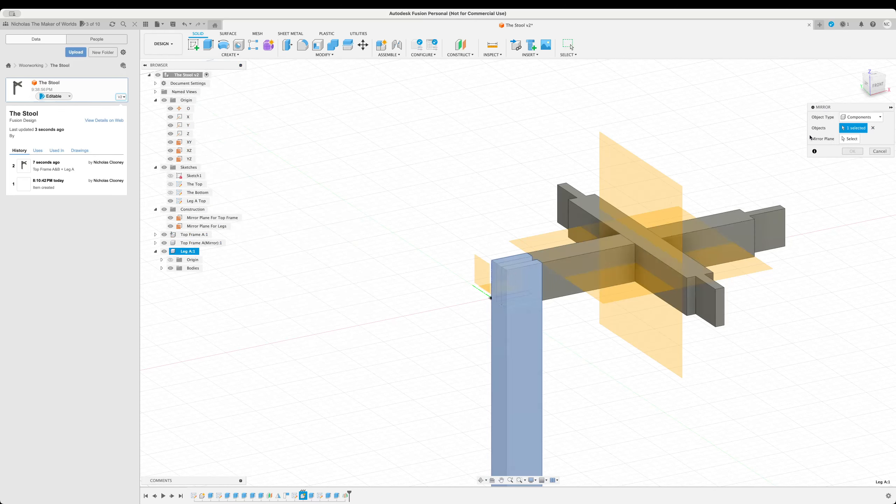
left_click(850, 138)
left_click(644, 200)
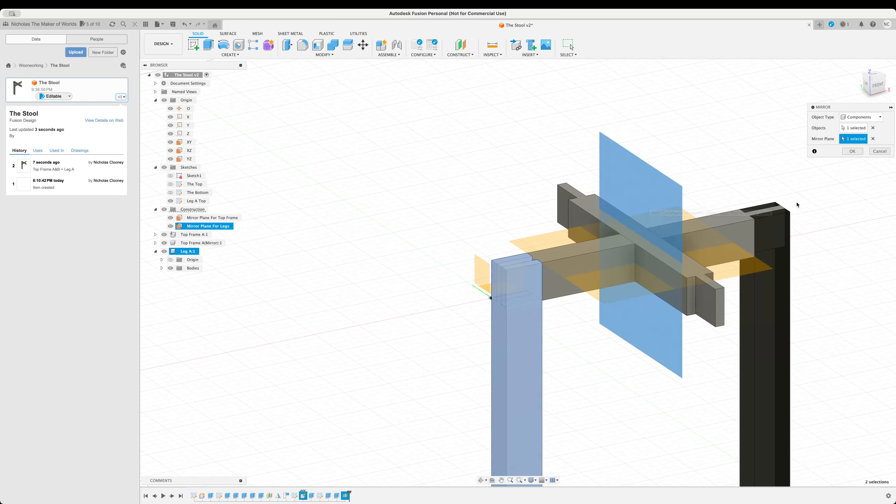
left_click(853, 151)
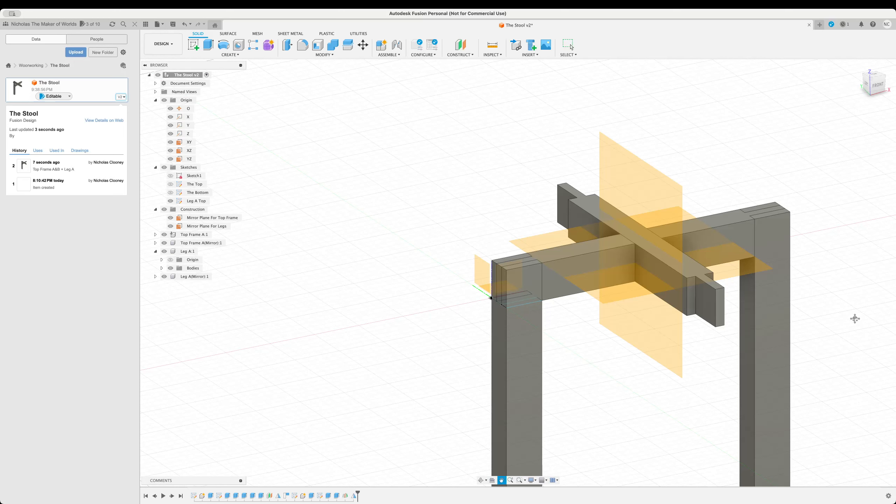
middle_click_drag(843, 291, 764, 231)
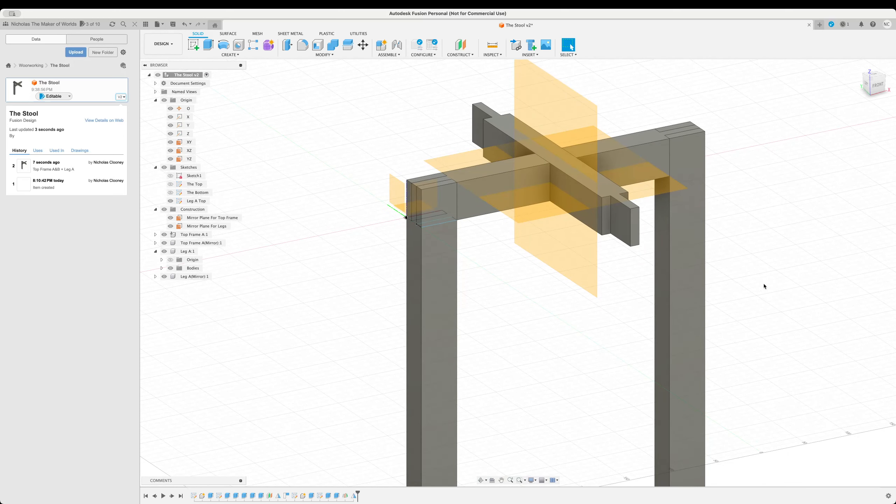
scroll(743, 262, "down", 5)
middle_click_drag(744, 261, 621, 221)
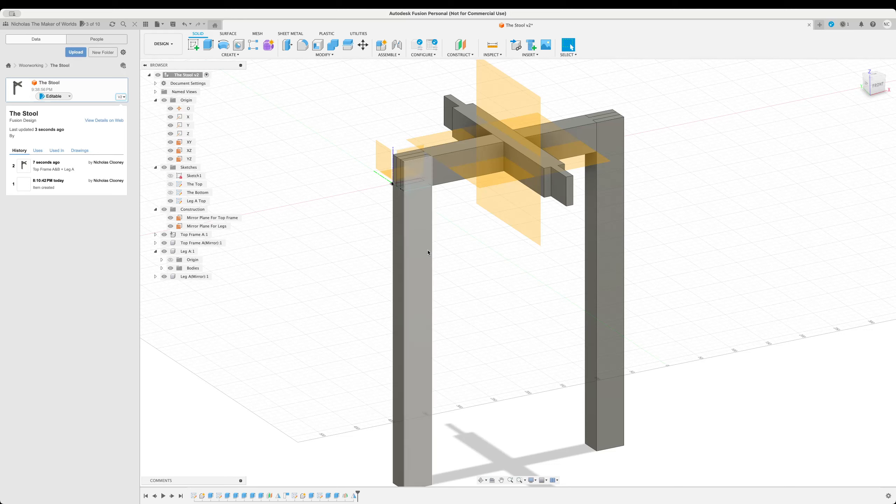
Examine the contents of the Leg A component and its mirrored copy in the component tree
left_click(242, 56)
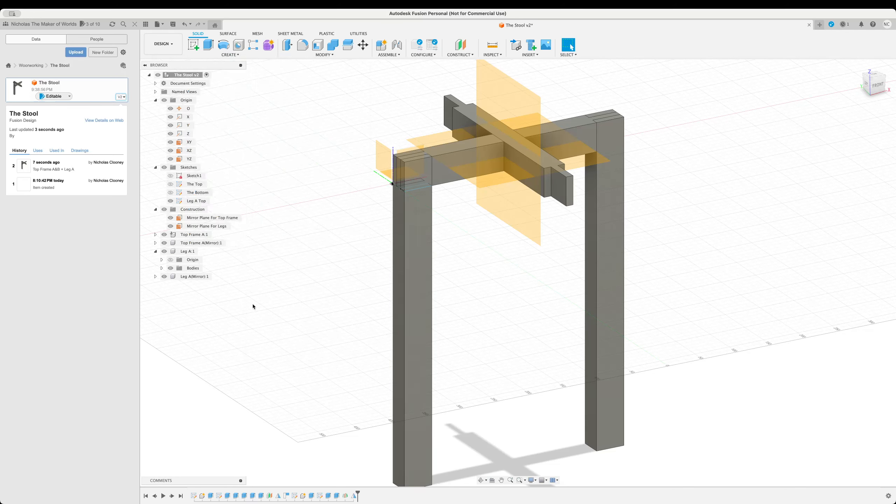
left_click(155, 276)
left_click(156, 277)
left_click(155, 251)
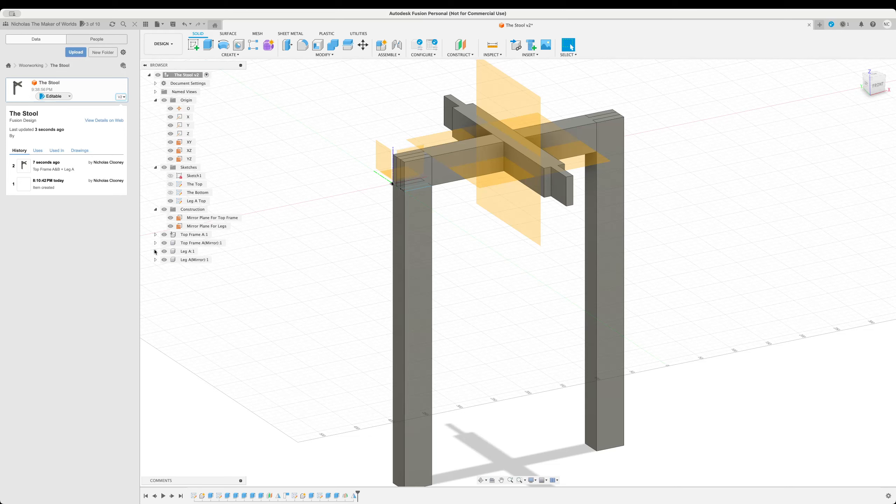
left_click(155, 251)
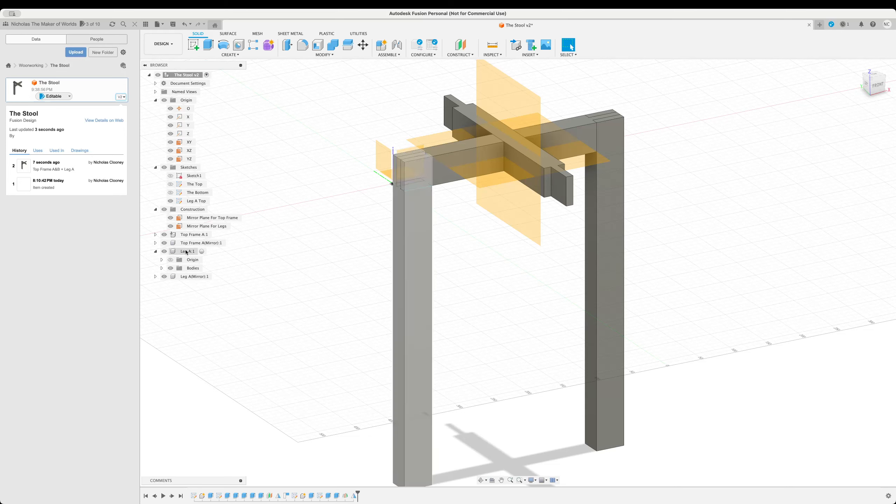
left_click(157, 252)
left_click(155, 260)
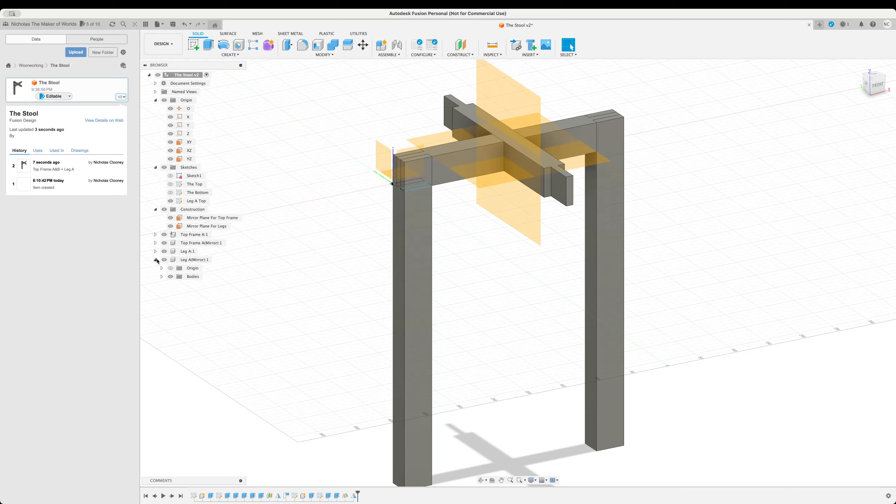
left_click(155, 259)
left_click(156, 251)
left_click(155, 251)
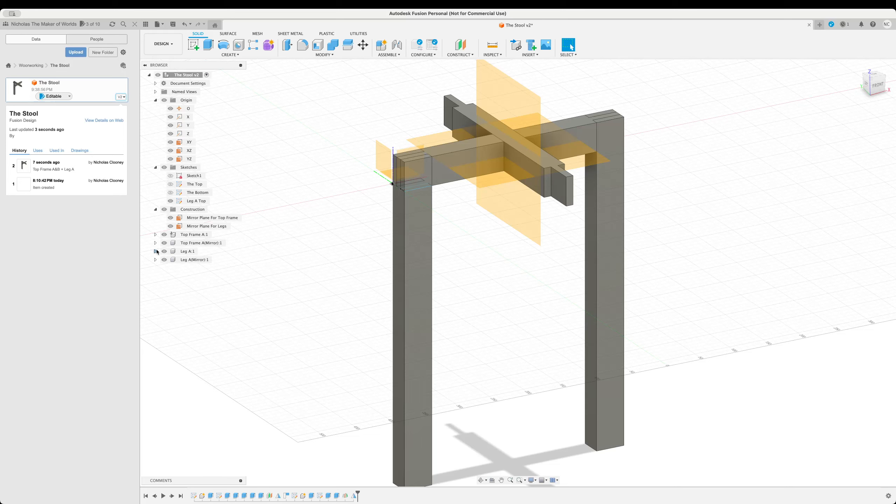
Copy the Leg A component and paste it into the root assembly as a new independent component
left_click(186, 251)
right_click(187, 251)
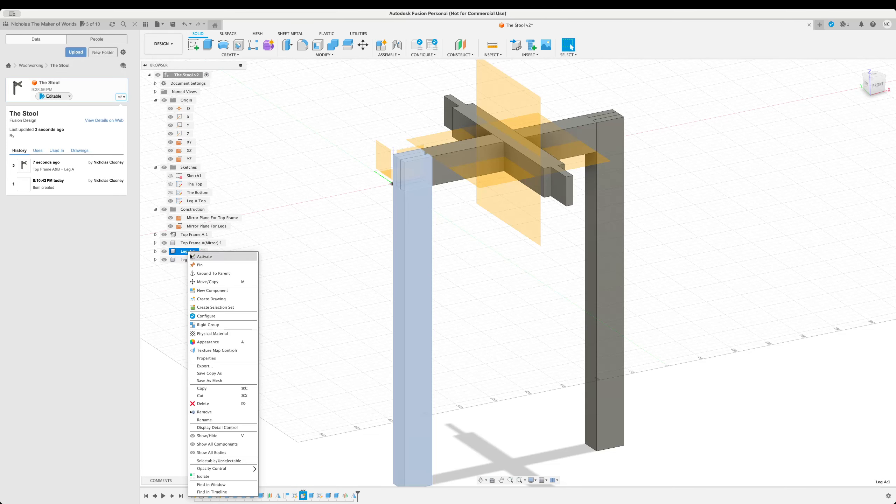
left_click(205, 388)
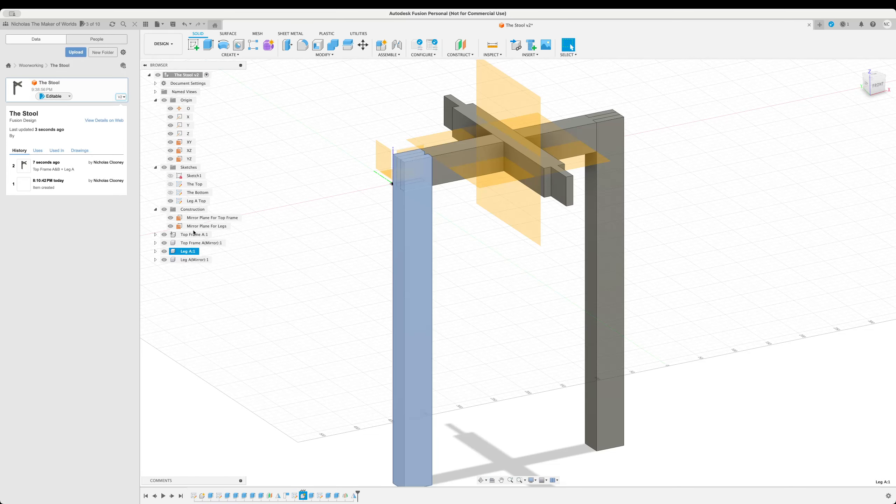
right_click(179, 75)
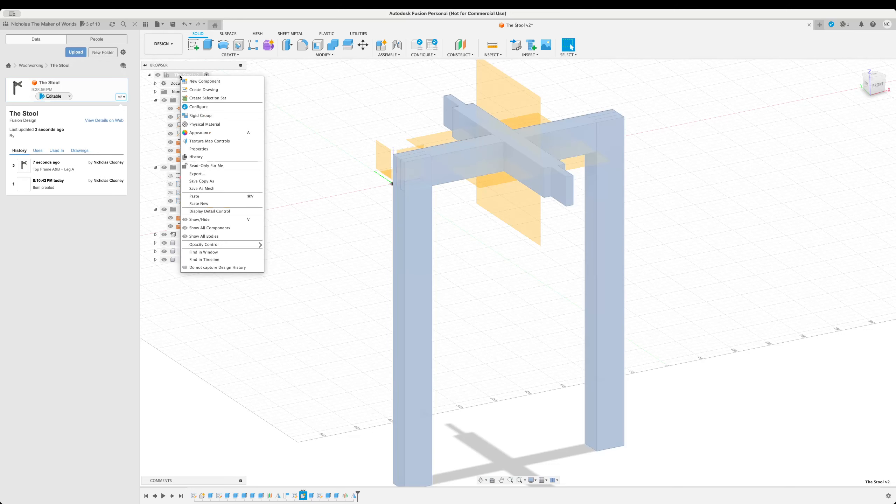
left_click(200, 204)
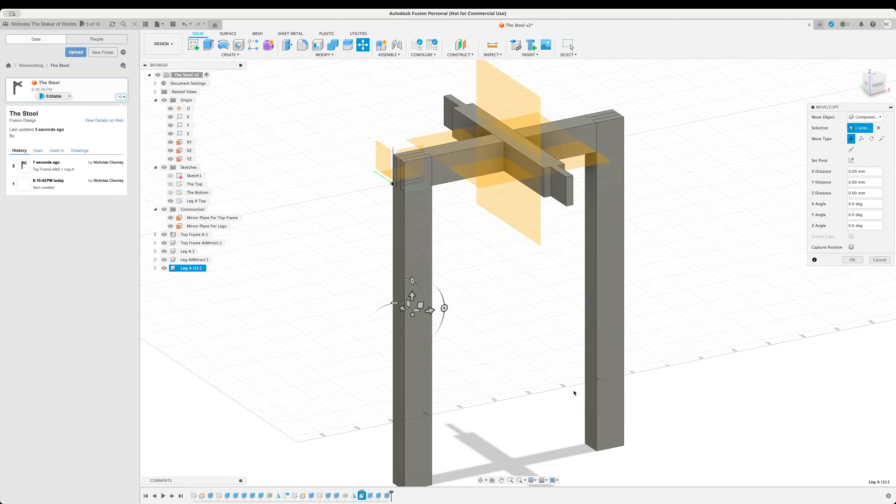
middle_click_drag(566, 385, 633, 350, "shift")
middle_click_drag(717, 327, 706, 352, "shift")
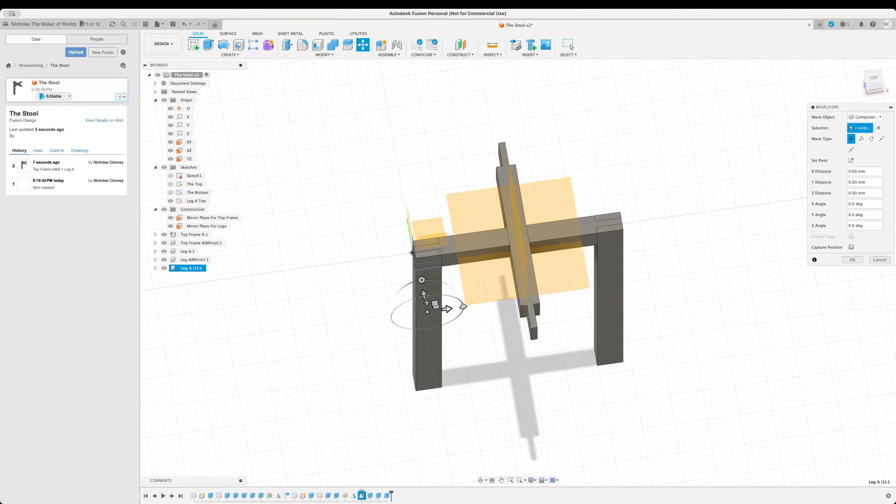
left_click_drag(463, 307, 465, 317)
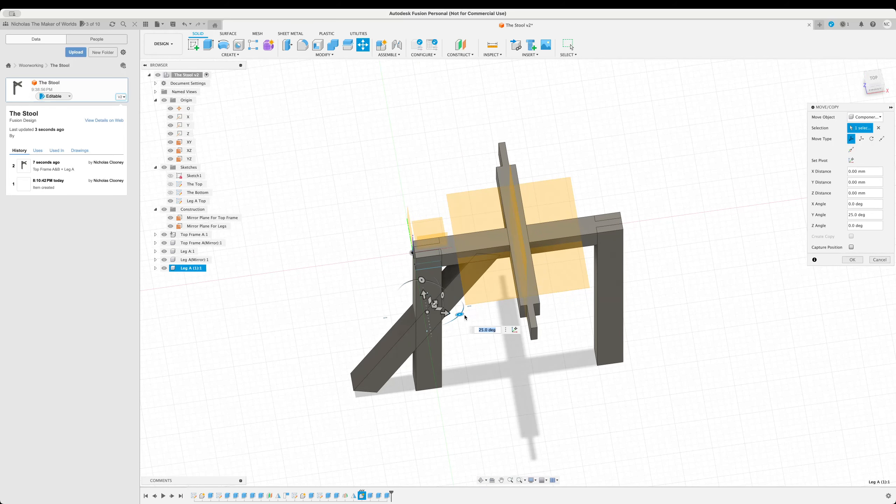
key("Escape")
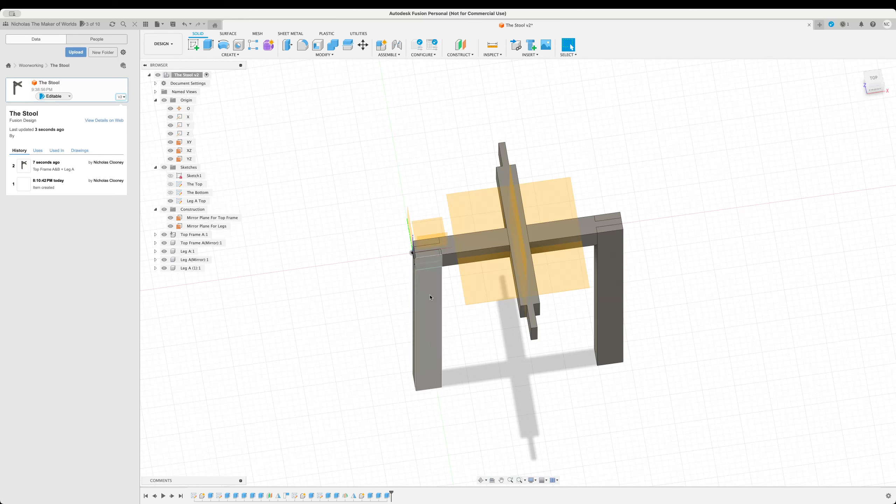
Move the pasted leg to the frame's middle, rotate it 90° about Z, and shift it -140 mm along X onto the crossing rail's front tenon
left_click(186, 268)
right_click(186, 269)
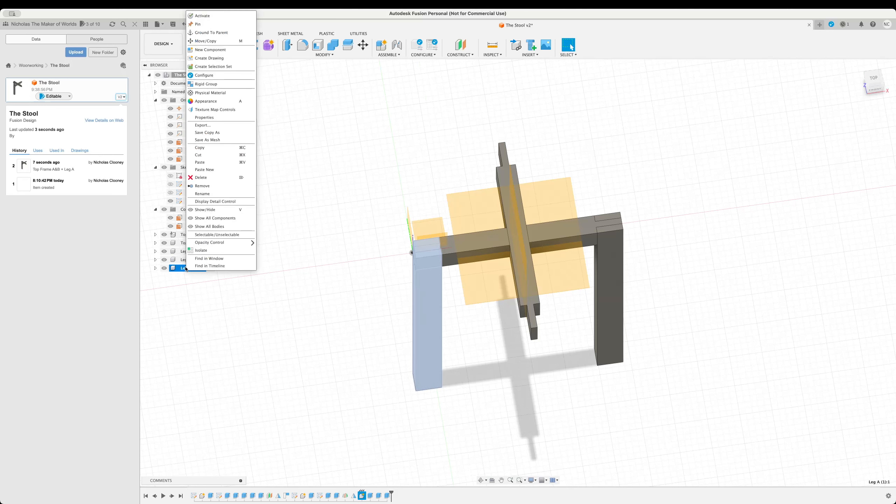
left_click(363, 45)
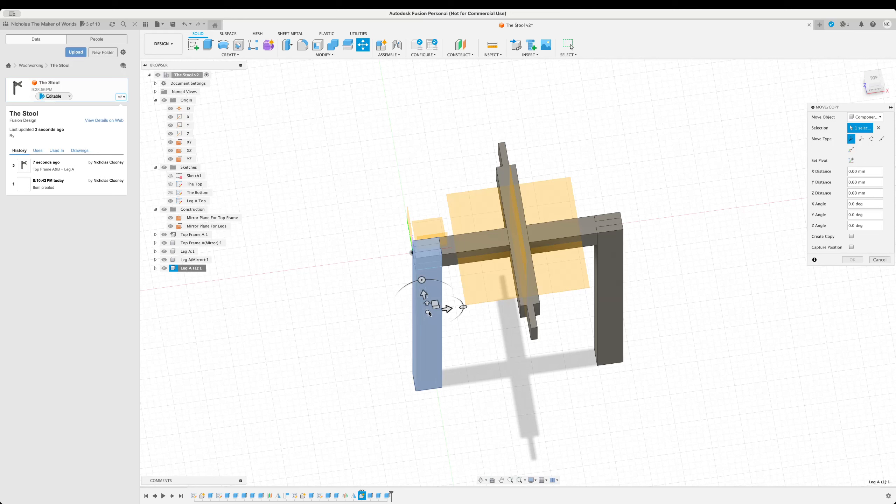
left_click_drag(446, 309, 554, 294)
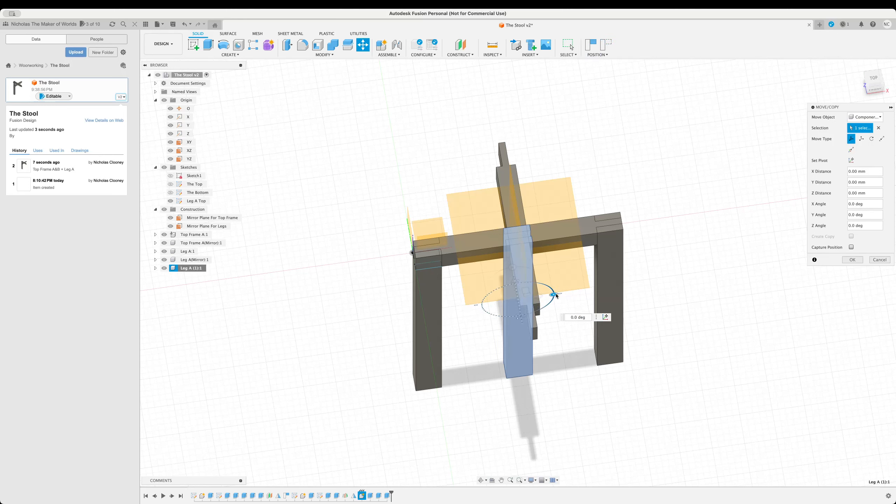
left_click_drag(513, 267, 489, 304)
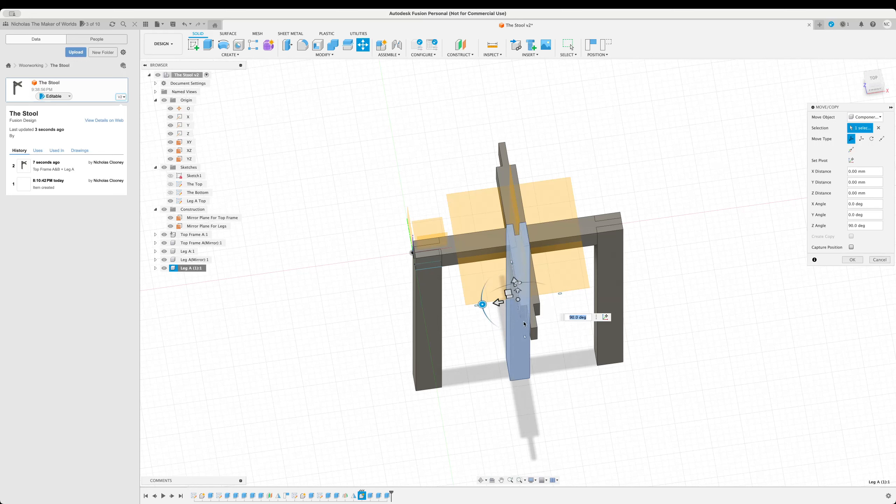
left_click_drag(518, 291, 536, 363)
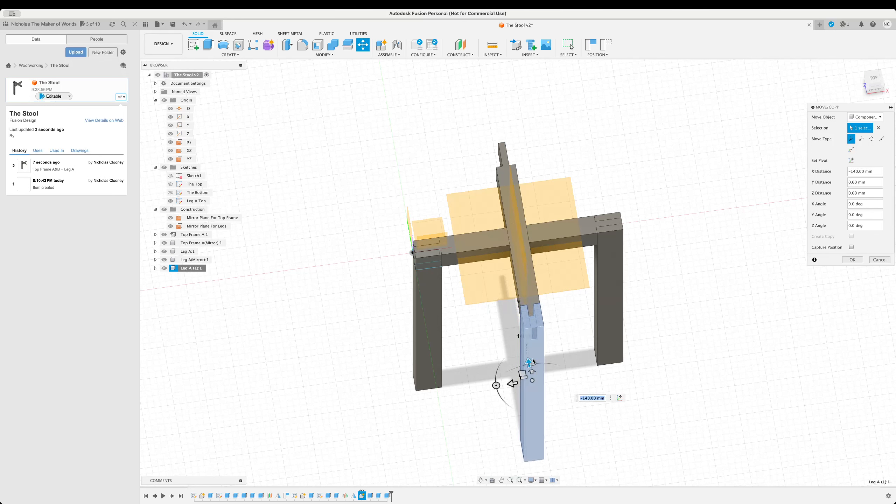
left_click(853, 259)
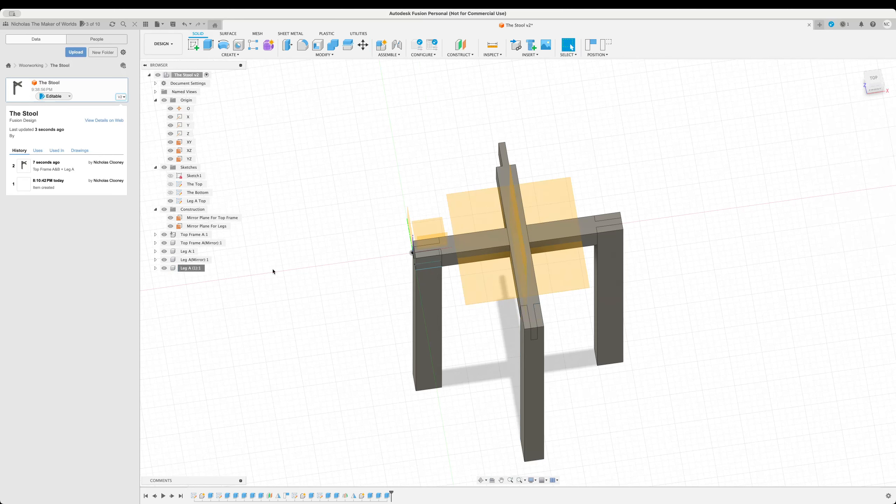
left_click_drag(197, 243, 188, 269)
left_click(188, 268)
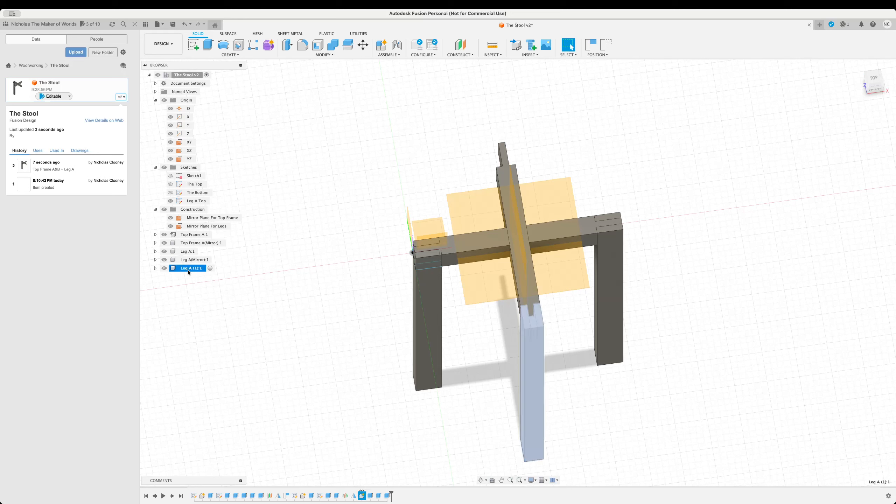
right_click(189, 269)
left_click(188, 269)
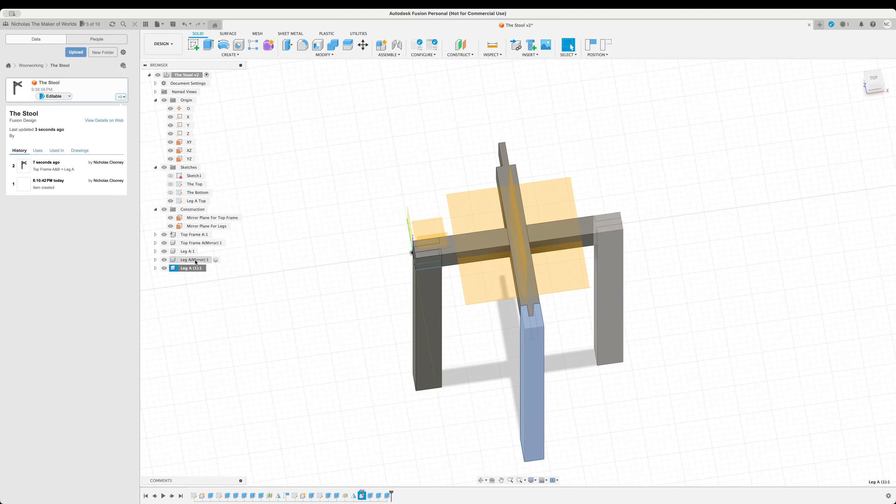
right_click(190, 269)
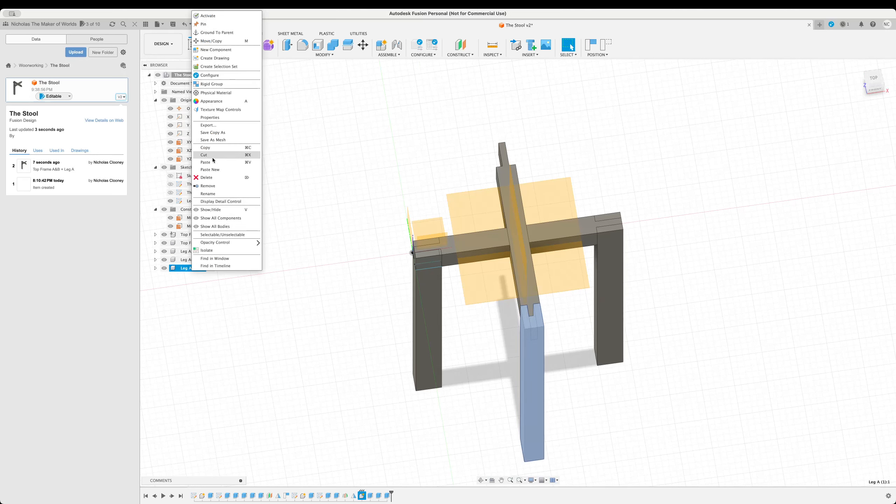
left_click(229, 296)
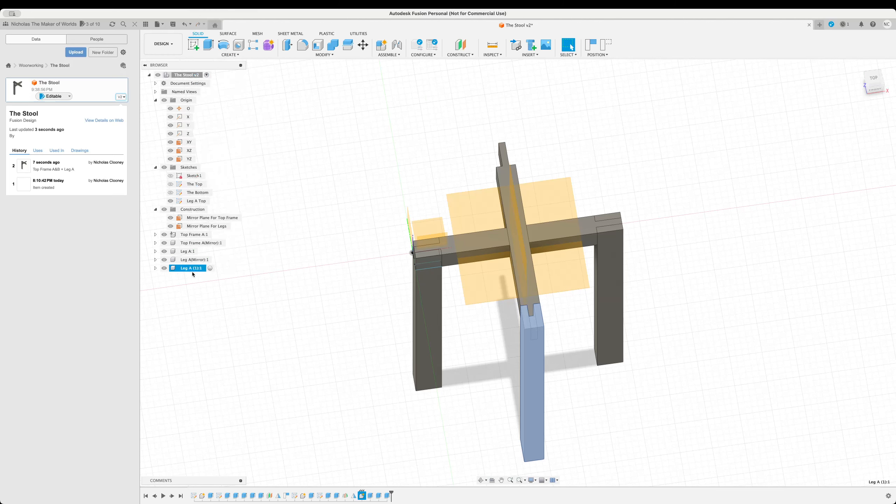
left_click(180, 268)
type("Leg A (!)")
key("Return")
double_click(190, 270)
key("Return")
right_click(200, 271)
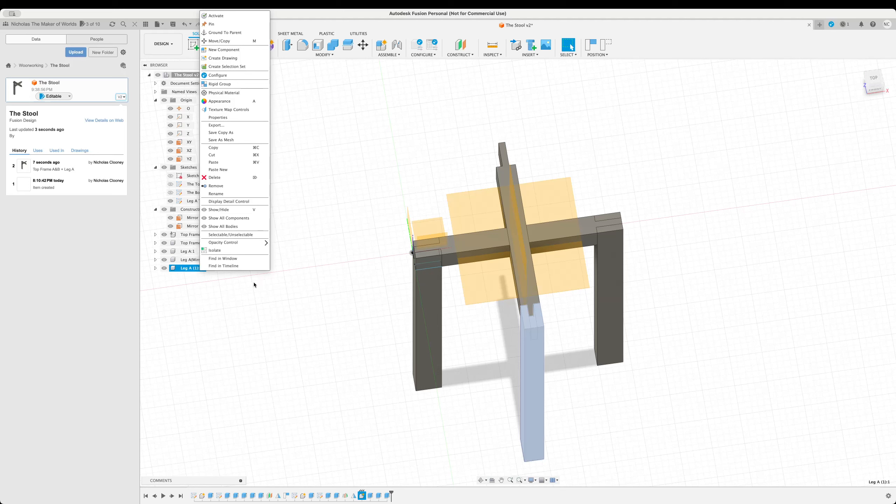
left_click(190, 278)
Rename the pasted leg component as "Leg A(Clone)"
double_click(194, 268)
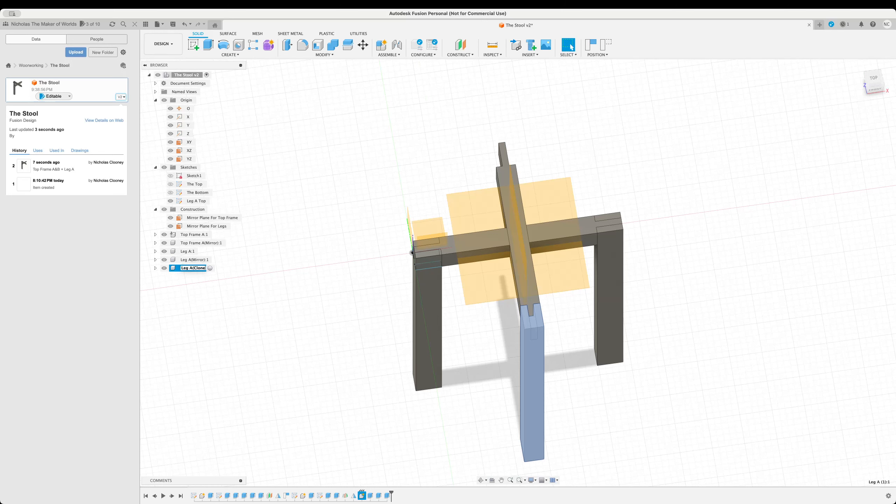
type("Leg A(Clone)")
key("Return")
Clear the selection and hide the construction planes used for mirroring
middle_click_drag(735, 348, 725, 313, "shift")
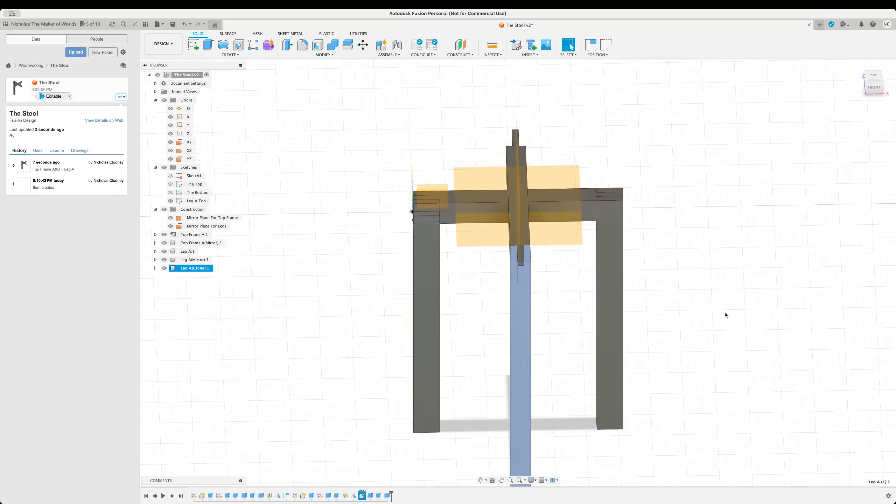
left_click(725, 313)
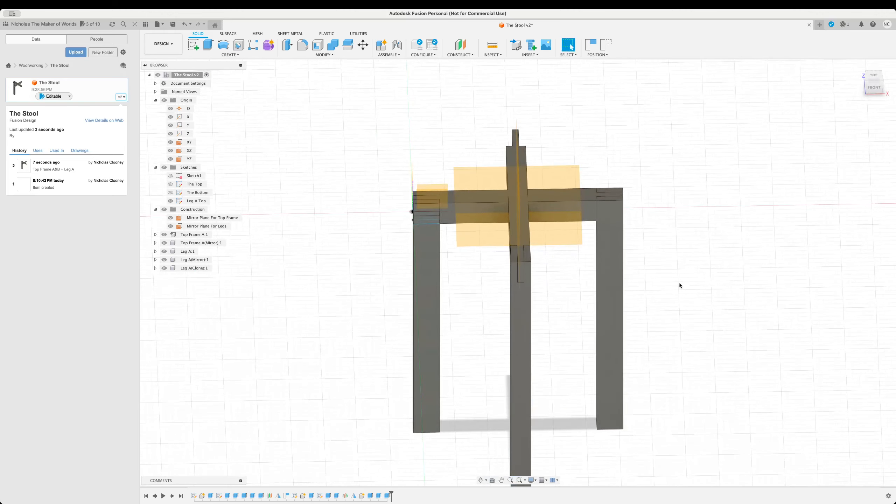
left_click(164, 209)
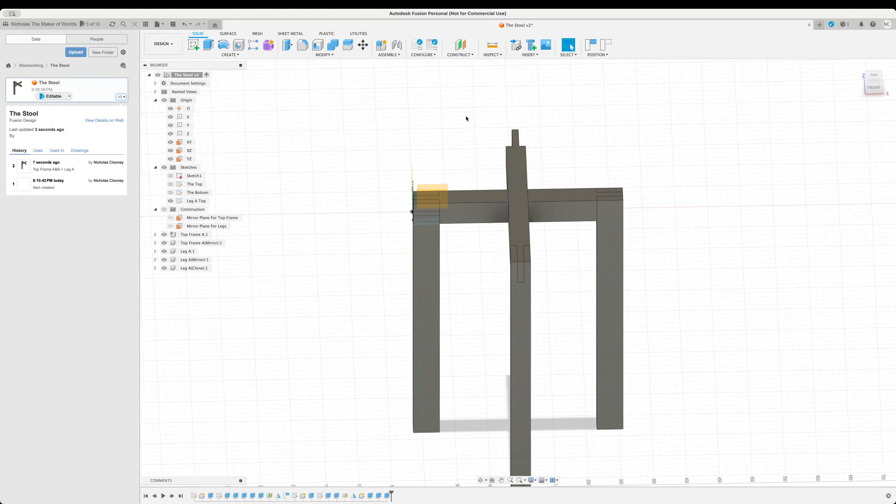
Capture the component positions, show the construction planes, and create a midplane between the two tenon end faces of the crossing rail
left_click(458, 54)
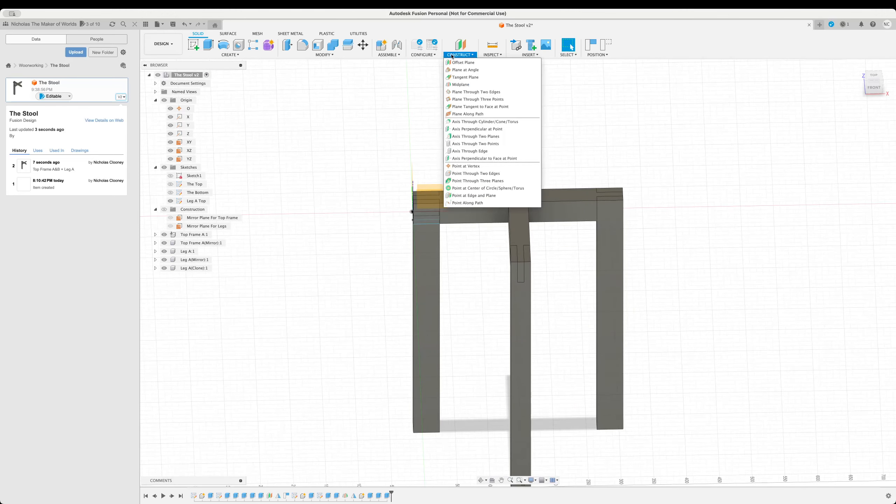
left_click(462, 84)
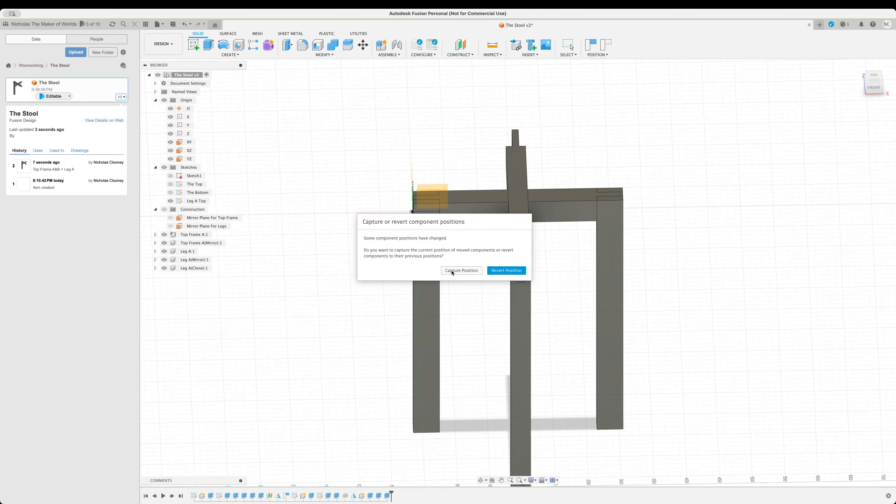
left_click(455, 270)
left_click(521, 268)
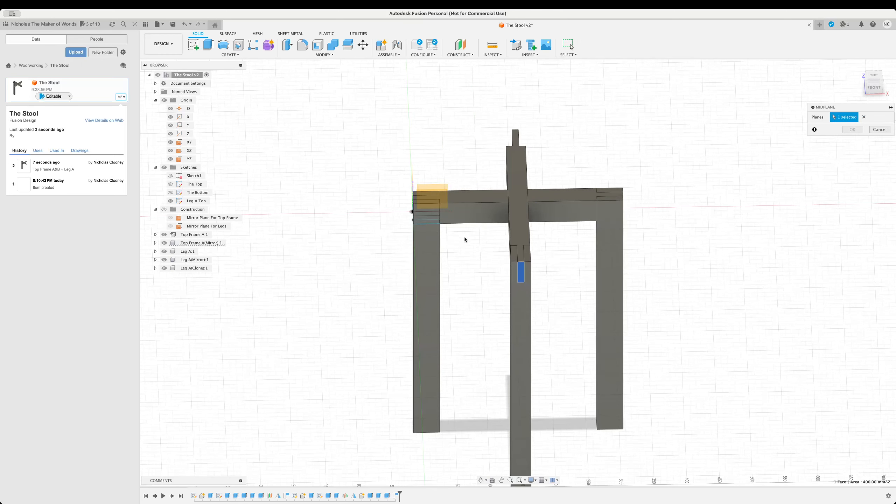
middle_click_drag(468, 164, 558, 247, "shift")
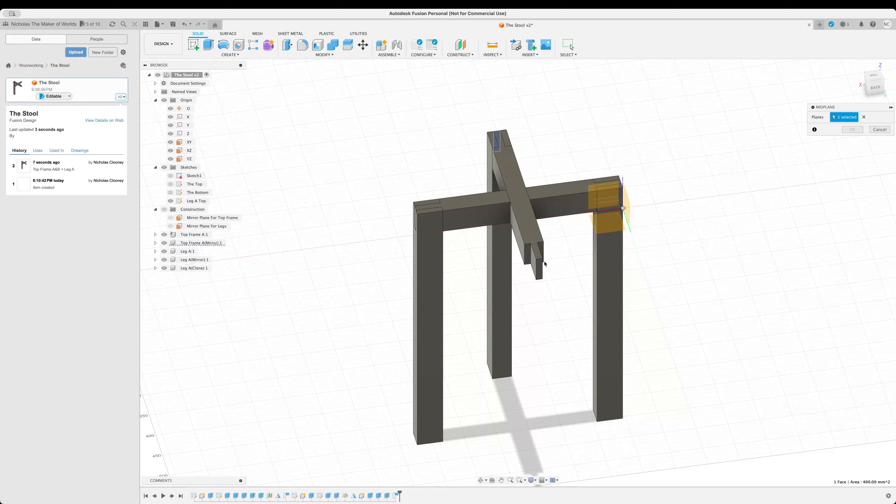
left_click(539, 269)
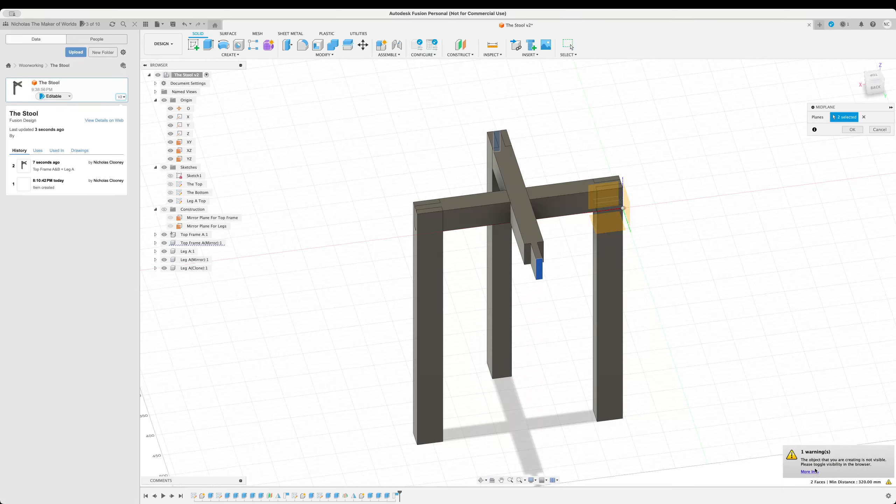
left_click(165, 209)
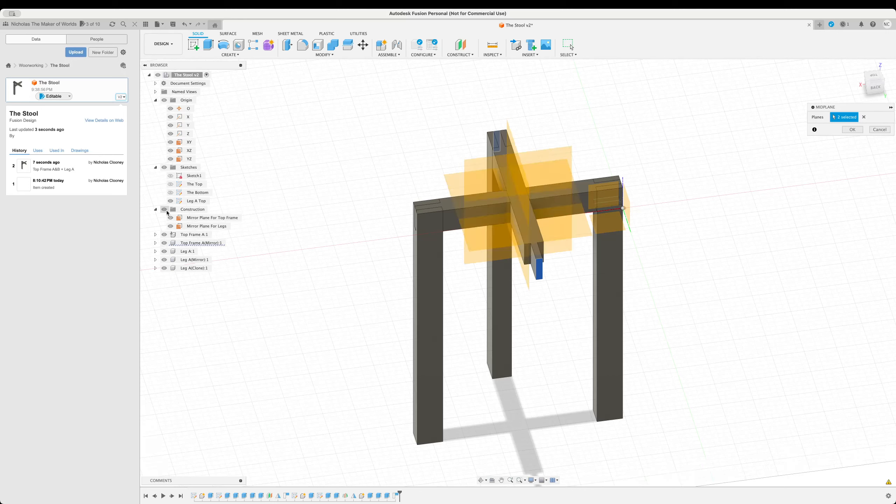
left_click(853, 129)
Rename the new midplane as "Mirror Plane For Legs 2"
left_click(192, 235)
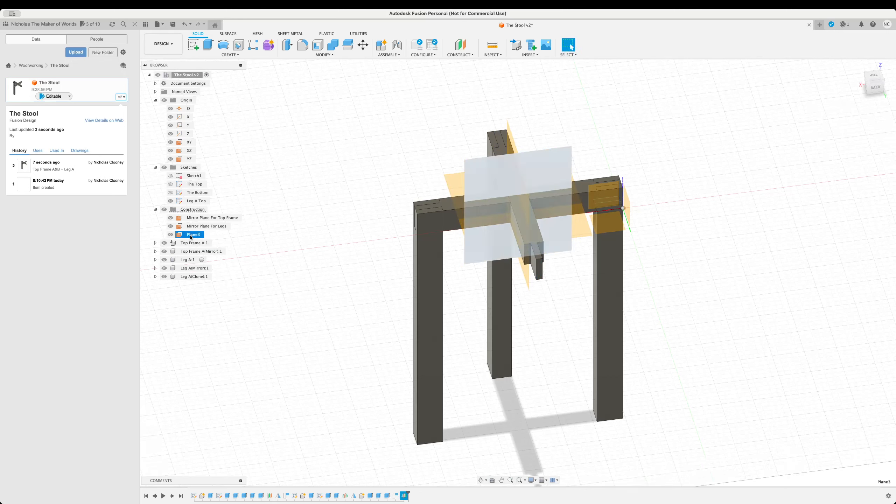
double_click(192, 236)
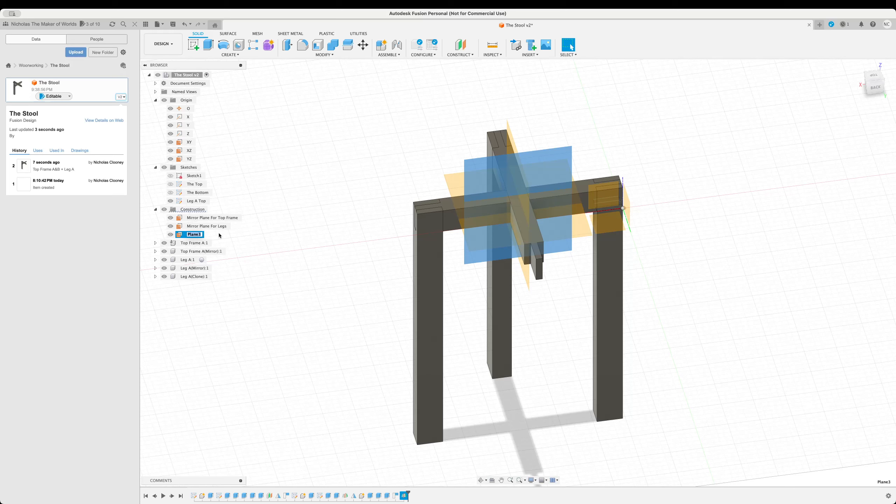
type("Mirror Plane for Le")
key("BackSpace")
key("BackSpace")
key("BackSpace")
key("BackSpace")
key("BackSpace")
key("BackSpace")
type("For Legs")
type("2")
key("Return")
Mirror the Leg A(Clone) component across Mirror Plane For Legs 2, and hide the construction planes and origin
middle_click_drag(404, 316, 479, 306, "shift")
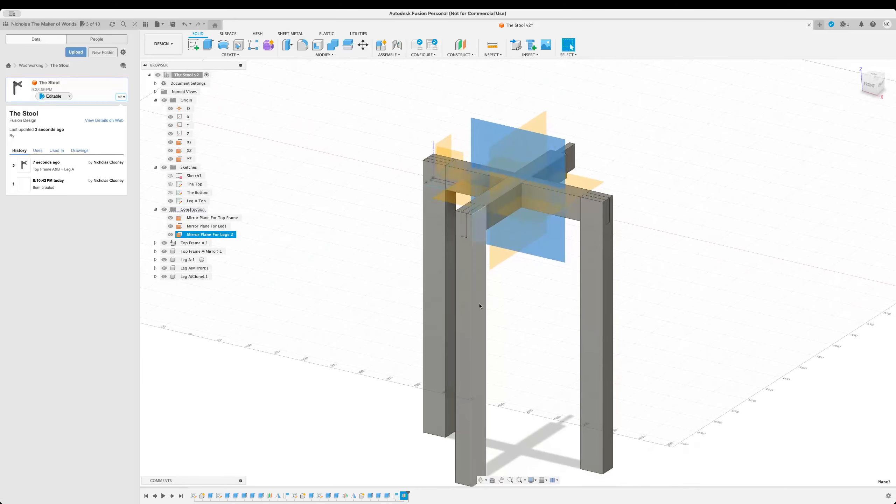
left_click(214, 276)
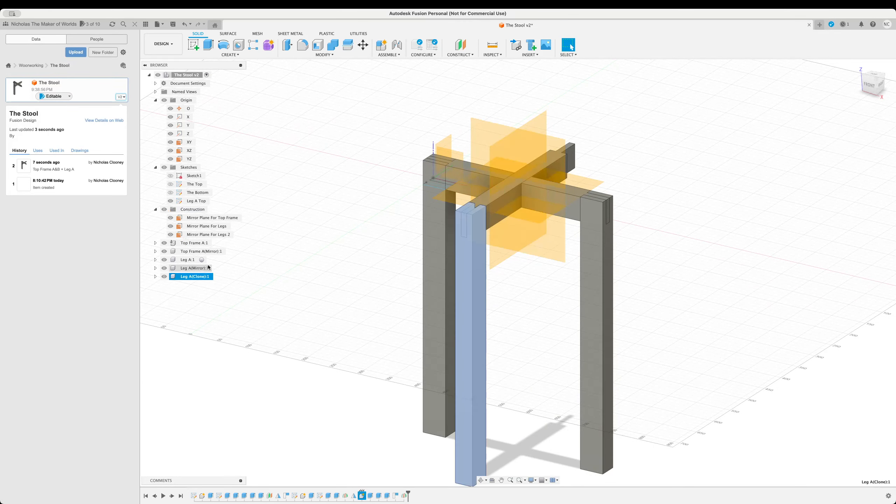
left_click(238, 55)
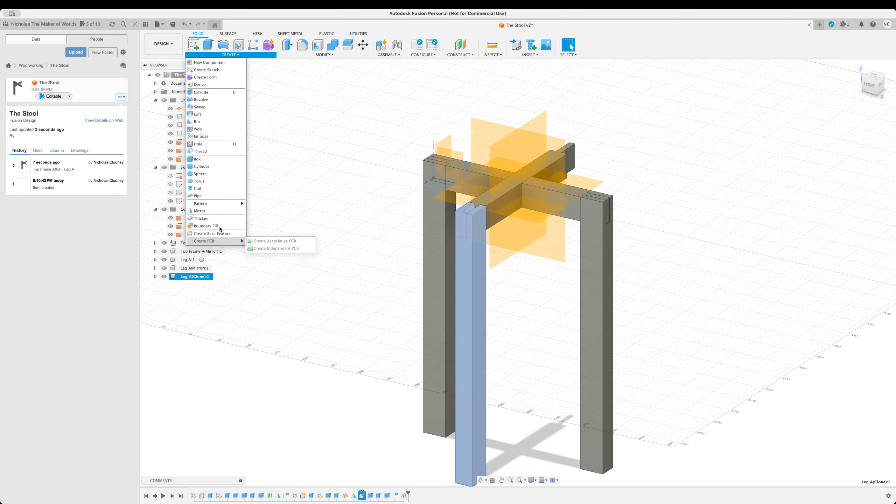
left_click(215, 211)
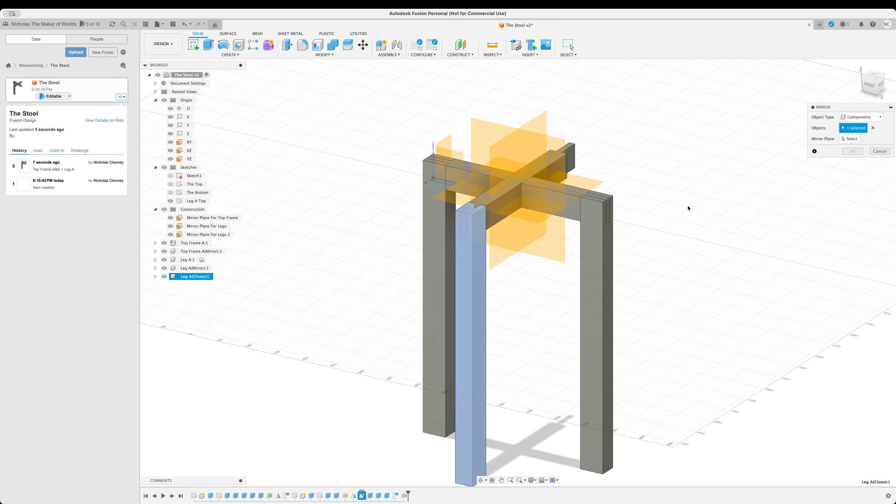
left_click(211, 235)
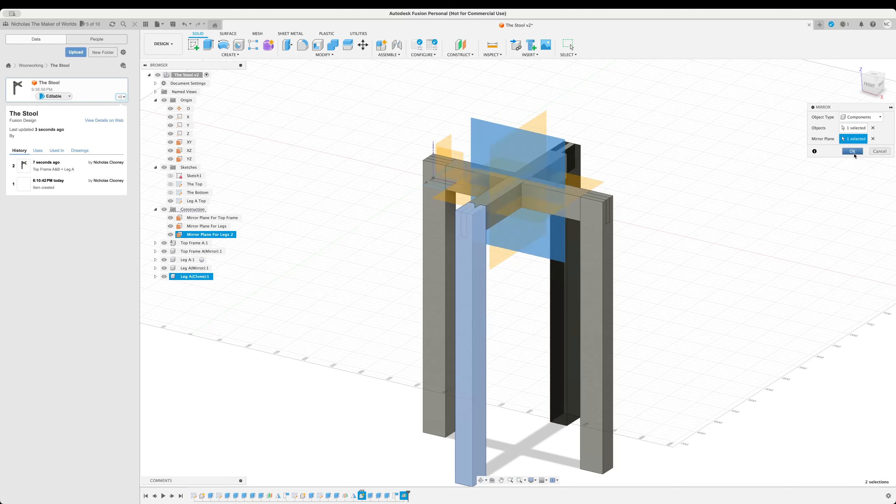
left_click(853, 152)
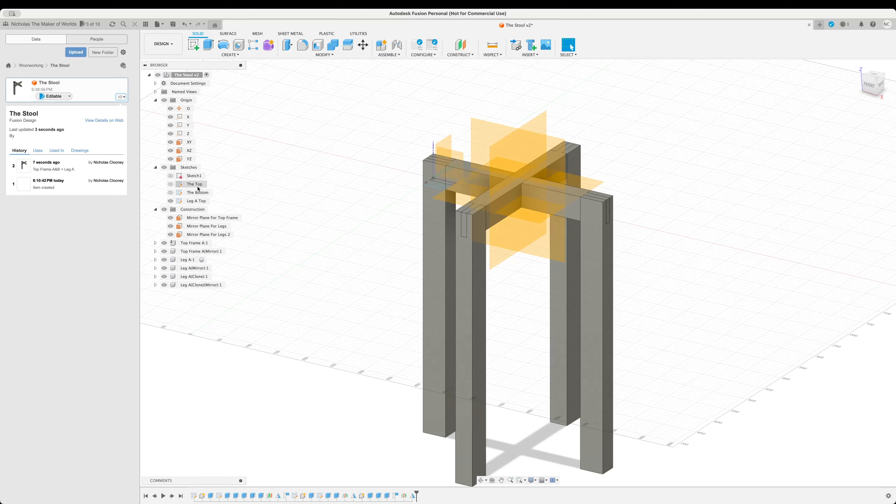
left_click(165, 210)
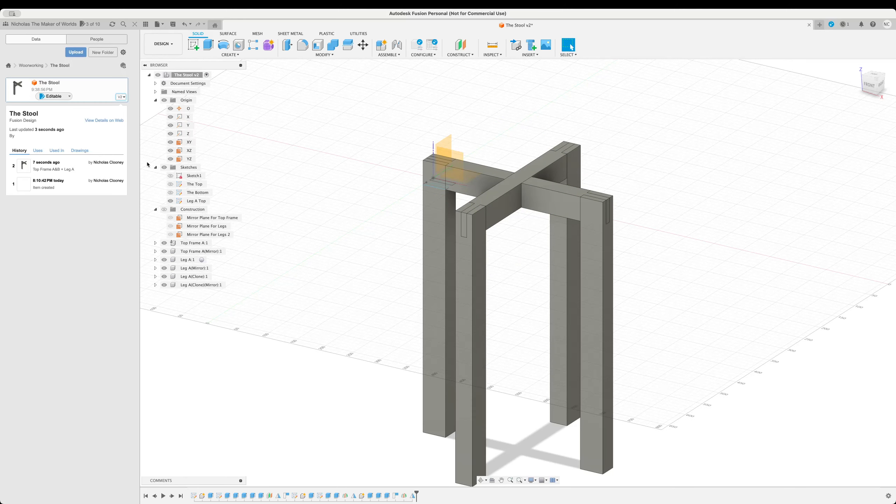
left_click(164, 100)
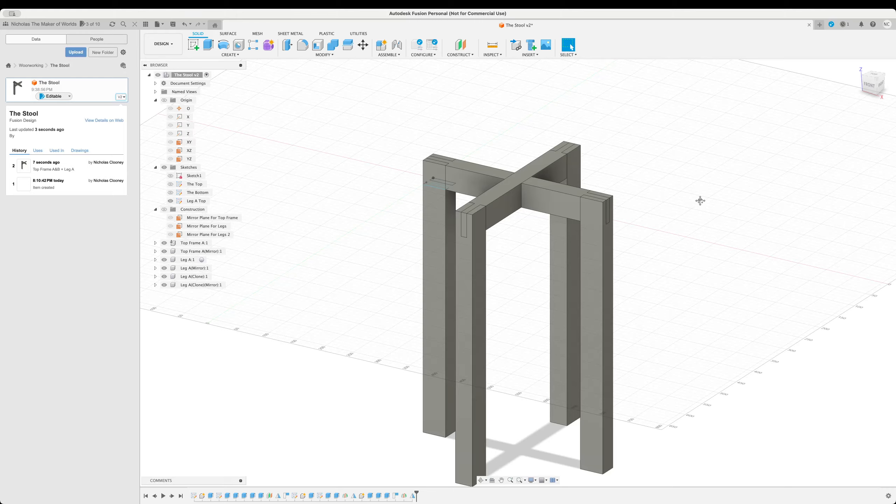
Examine the four-legged stool frame from all sides, checking the joints between legs and crossed top rails
middle_click_drag(701, 201, 627, 311, "shift")
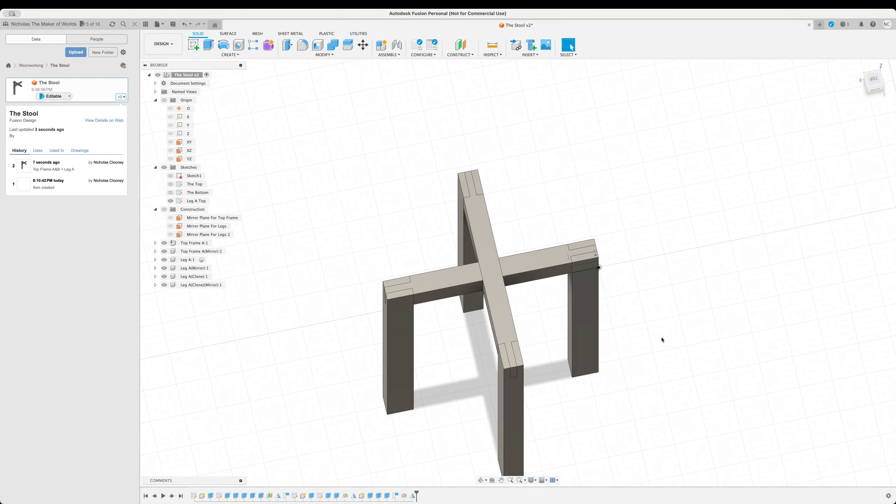
middle_click_drag(662, 340, 643, 319, "shift")
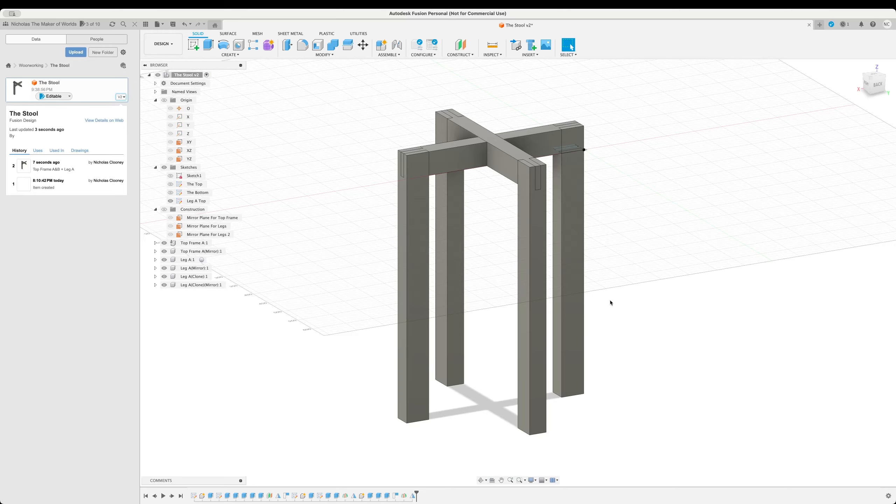
middle_click_drag(611, 302, 710, 352, "shift")
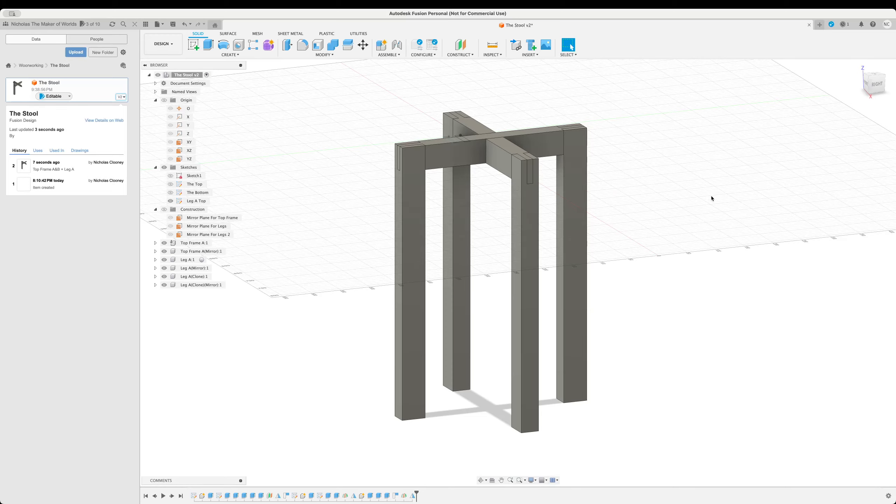
middle_click_drag(711, 198, 642, 281, "shift")
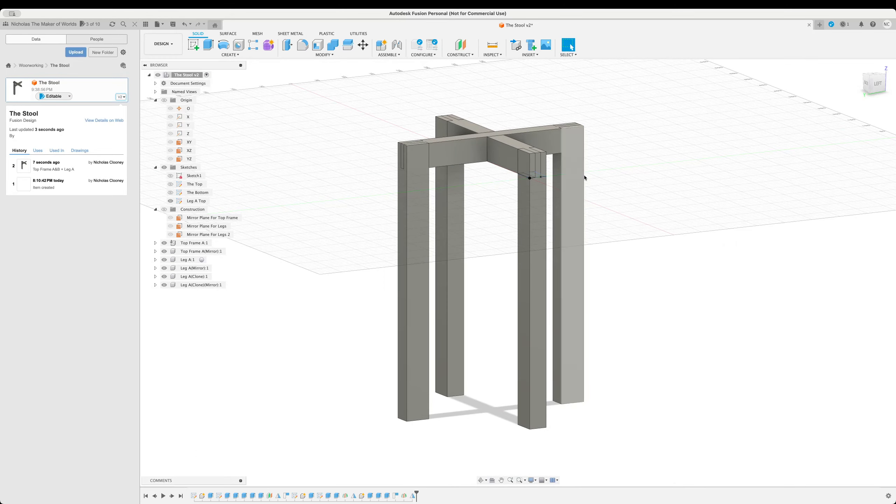
middle_click_drag(716, 342, 711, 332)
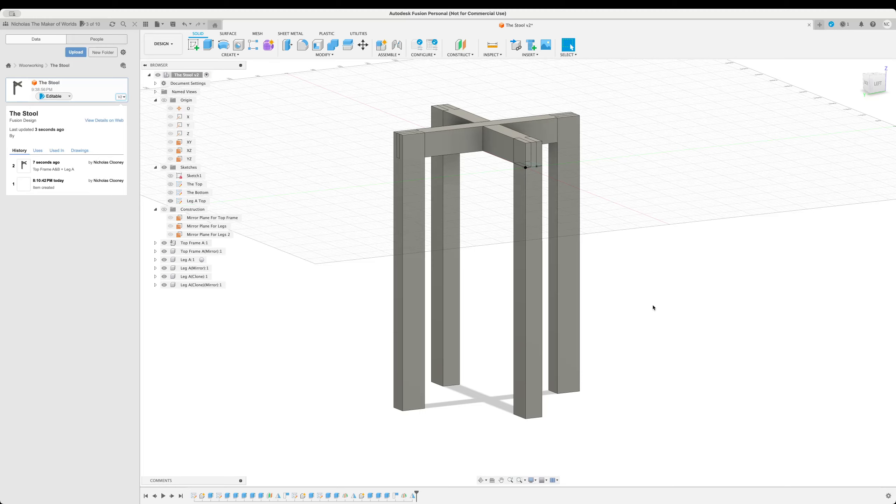
middle_click_drag(652, 306, 720, 309, "shift")
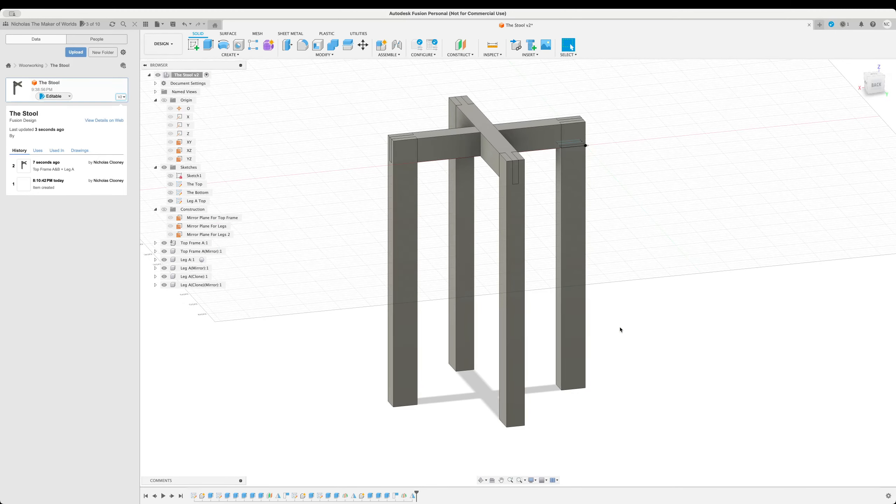
middle_click_drag(667, 359, 653, 343, "shift")
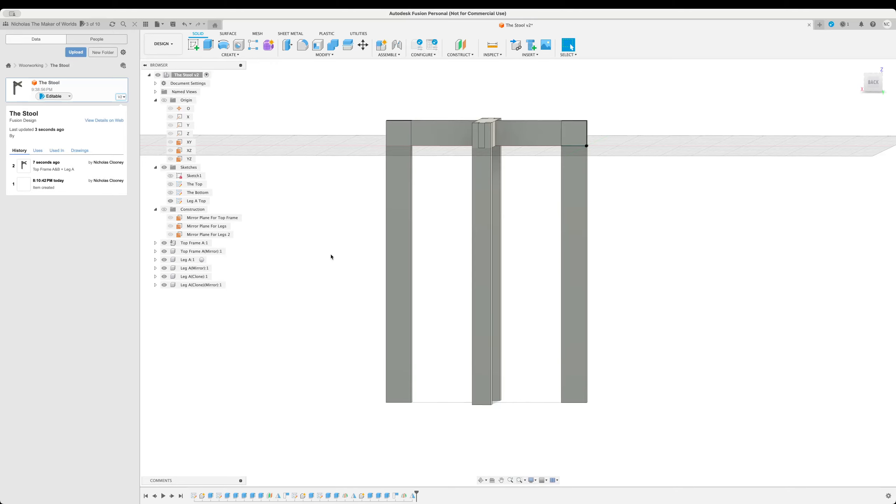
middle_click_drag(330, 254, 365, 287, "shift")
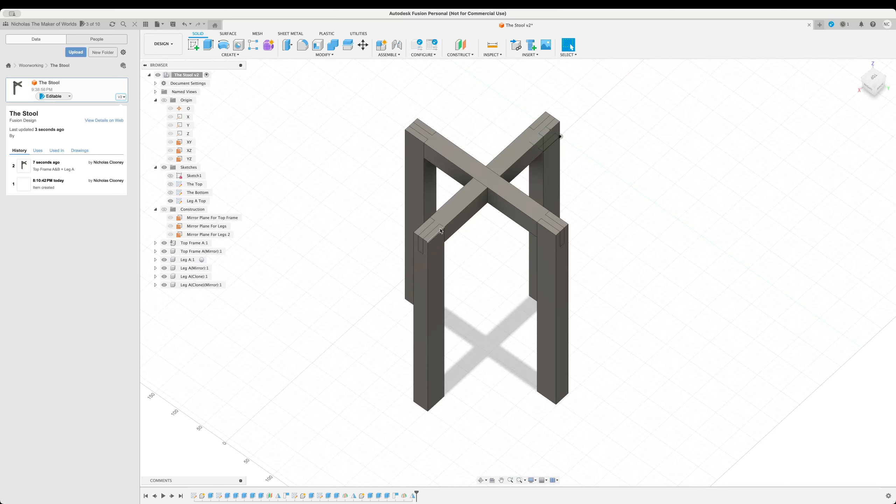
middle_click_drag(702, 310, 678, 284, "shift")
middle_click_drag(439, 268, 456, 279)
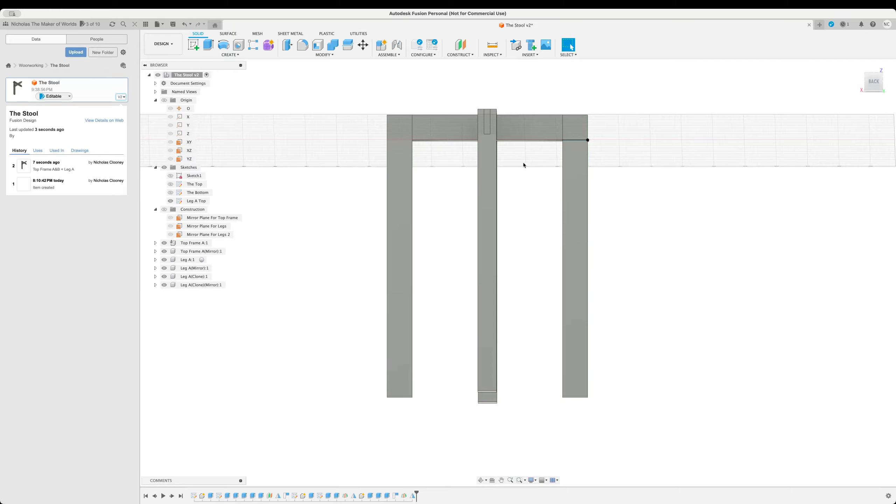
middle_click_drag(646, 179, 514, 208, "shift")
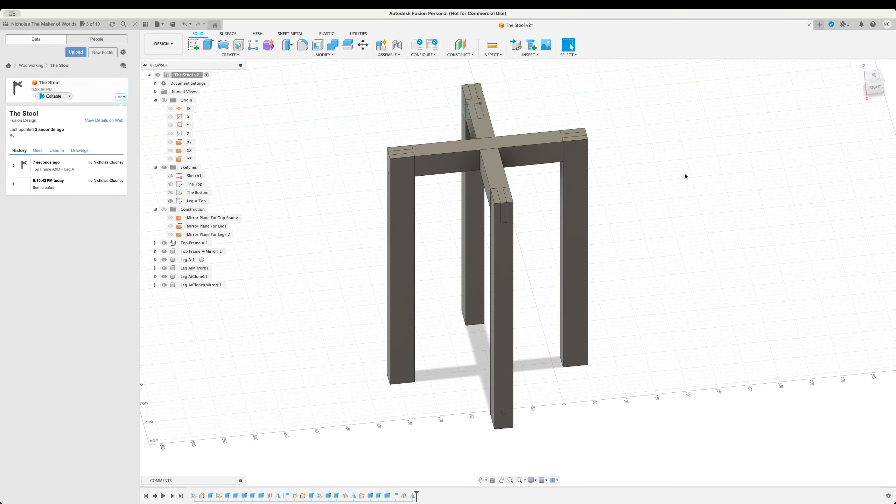
Show the root assembly's origin planes and axes again
left_click(486, 144)
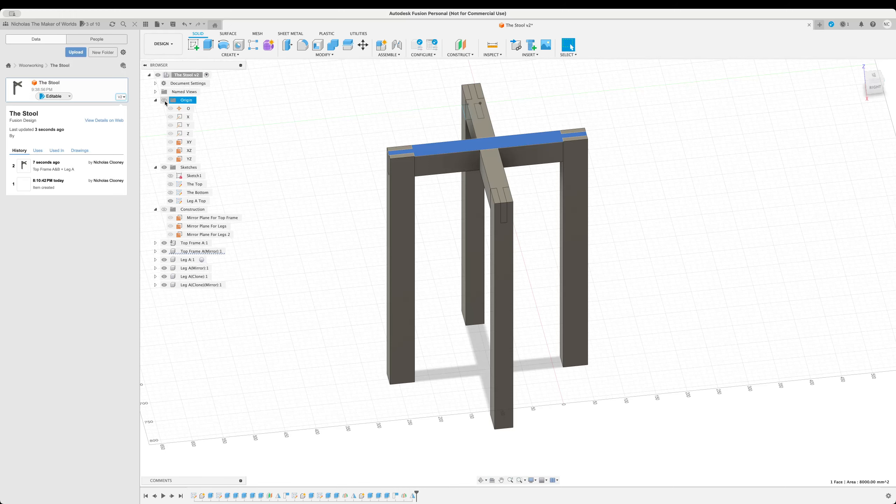
left_click(164, 101)
left_click(410, 114)
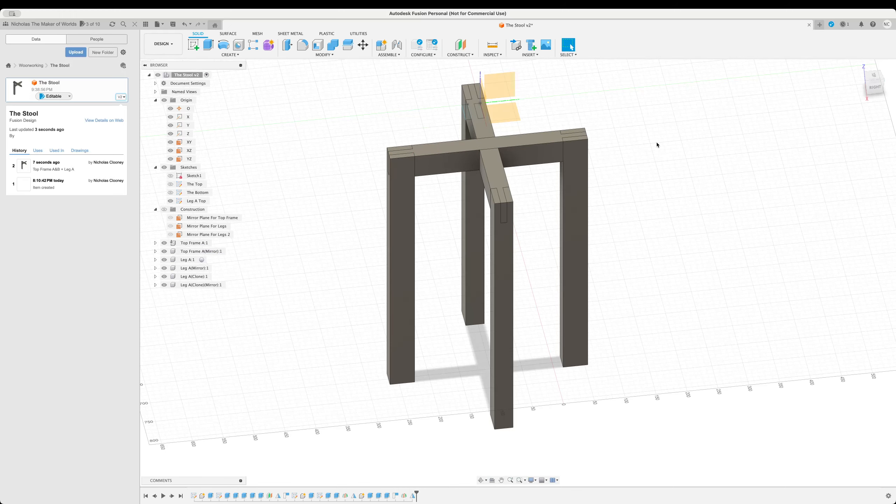
middle_click_drag(657, 141, 703, 175, "shift")
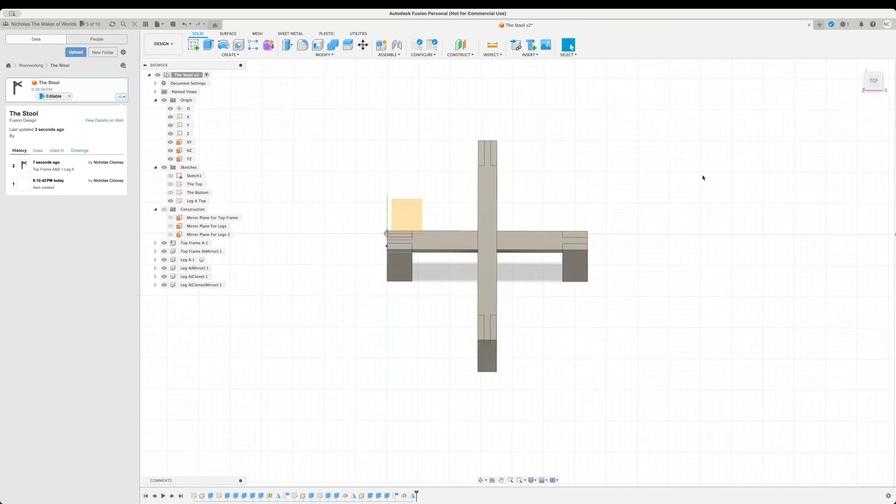
left_click(409, 214)
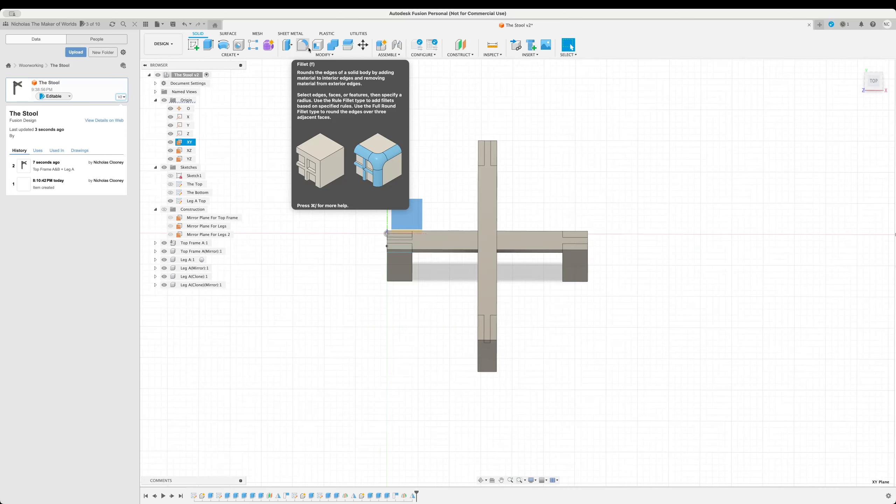
left_click(488, 210)
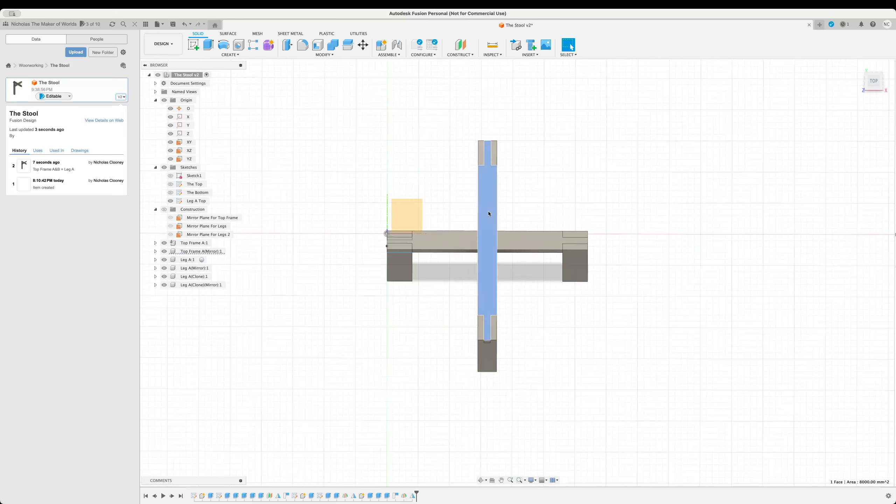
Try to fillet the outer long face of the Leg A(Clone) component with a 10 mm radius
middle_click_drag(588, 356, 588, 313, "shift")
left_click(480, 219)
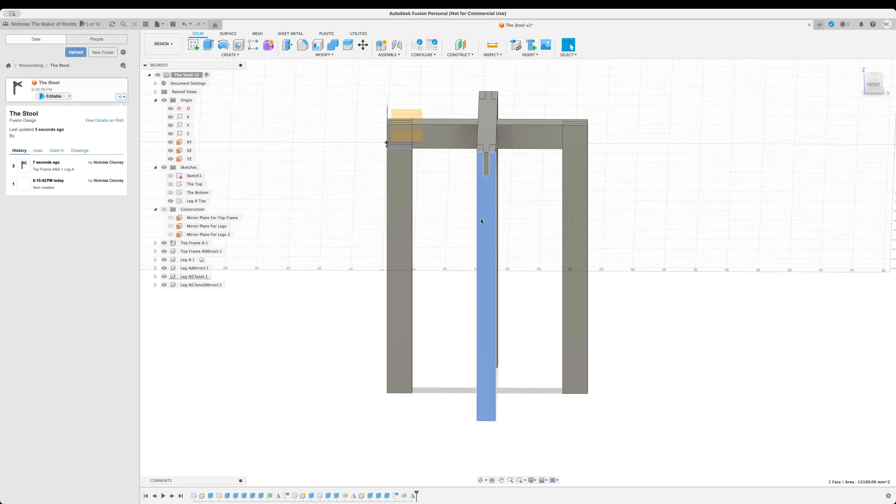
left_click(357, 55)
left_click(319, 48)
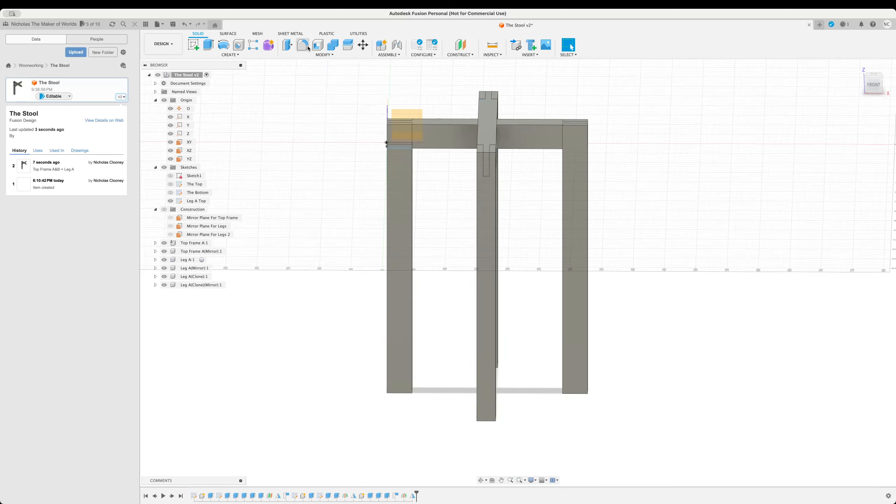
left_click(302, 45)
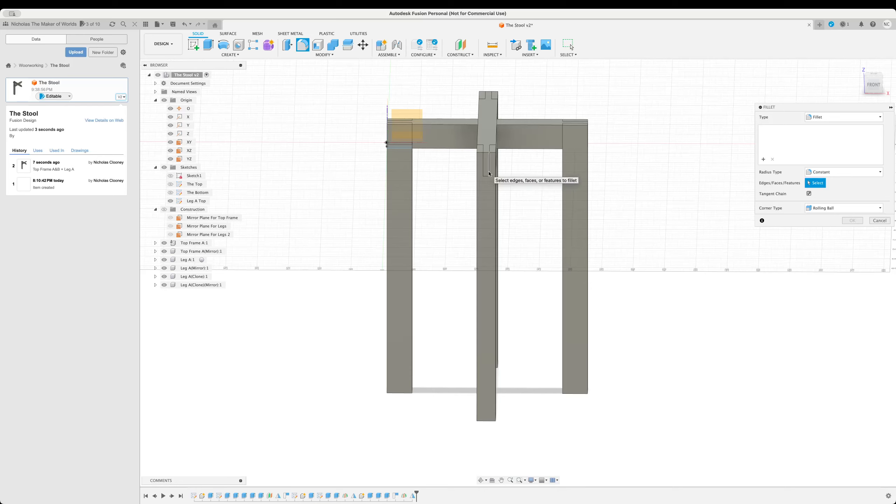
left_click(486, 194)
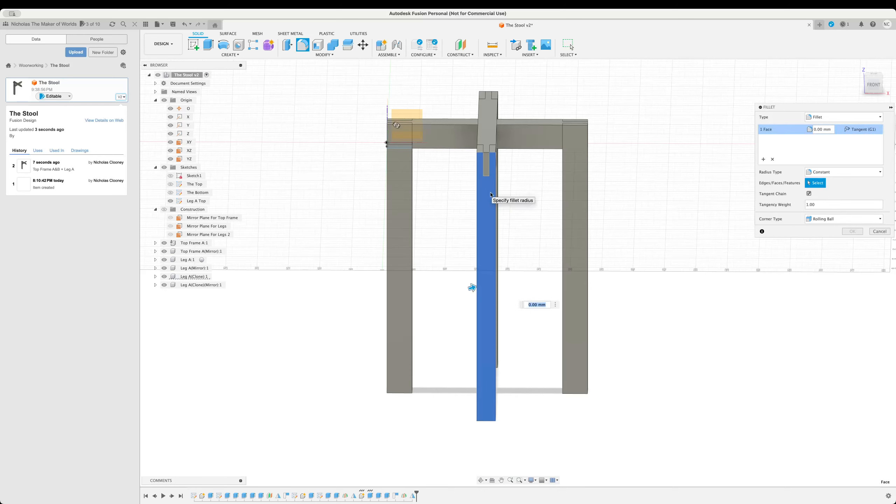
left_click(817, 130)
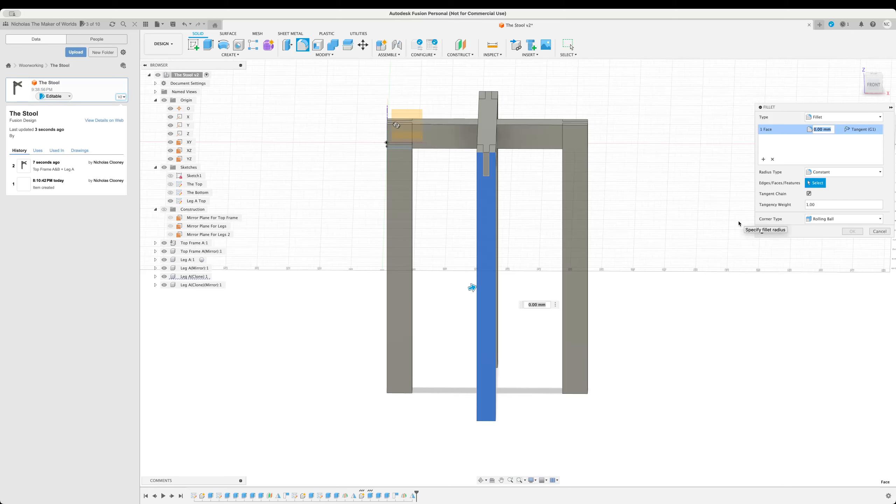
key("Left")
type("1")
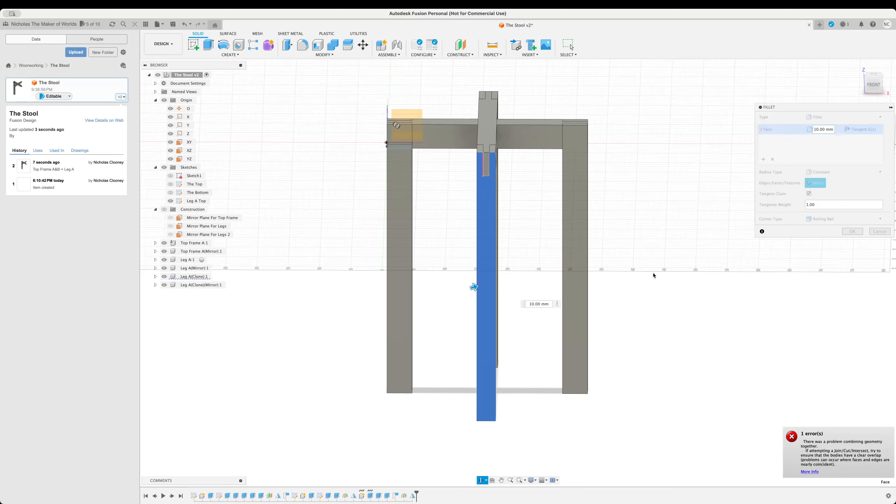
mouse_move(653, 274)
middle_mouse_down("shift")
mouse_move(676, 274)
mouse_move(665, 275)
middle_mouse_up("shift")
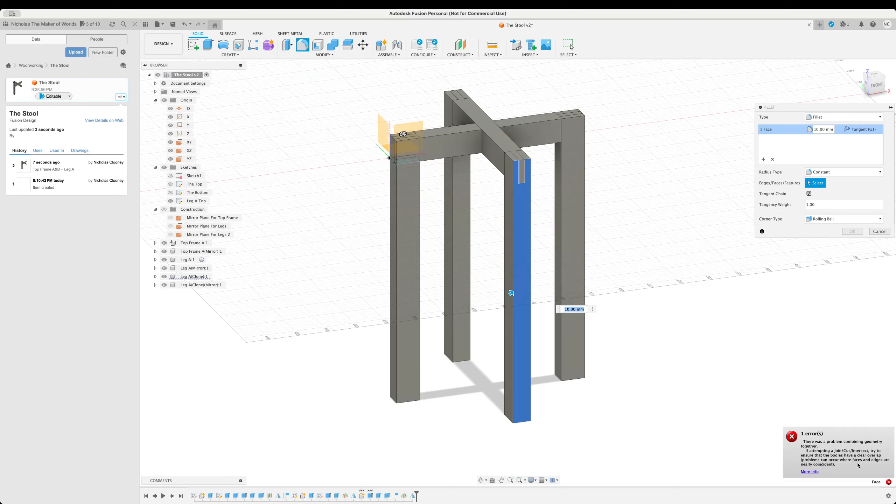
Add the leg's adjacent side face to the 10 mm rolling-ball fillet and cancel the command
left_click(839, 219)
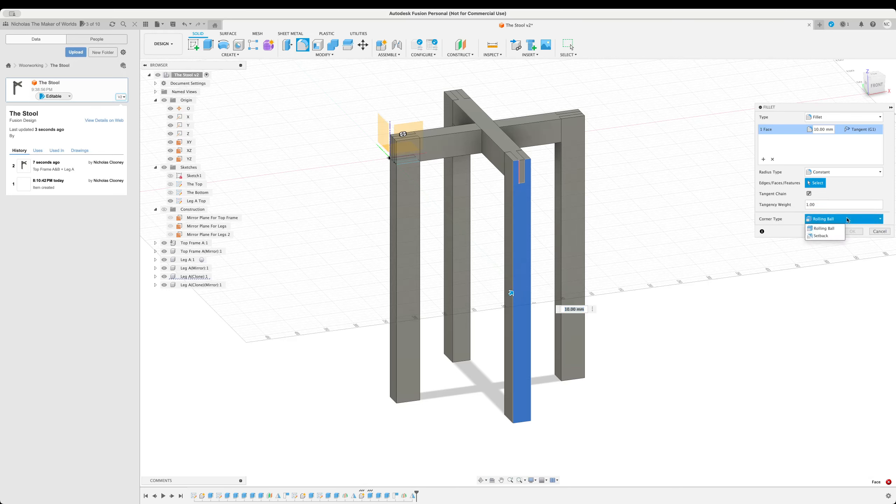
left_click(833, 229)
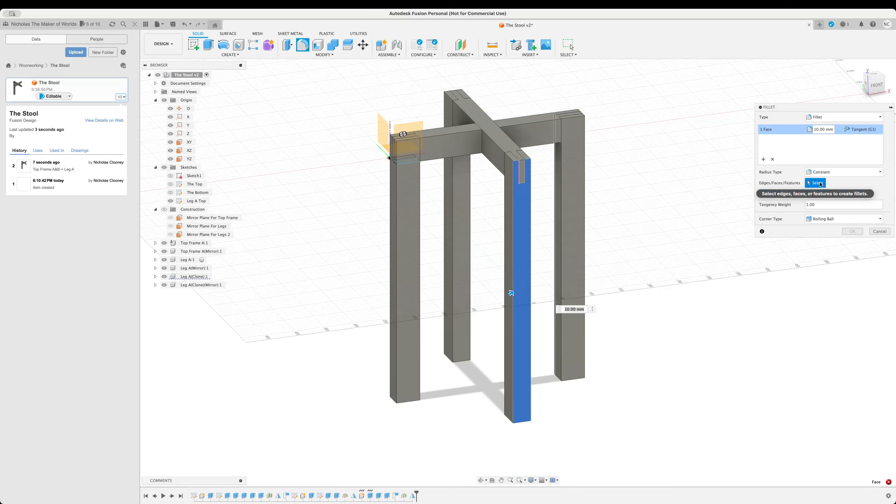
left_click(508, 219)
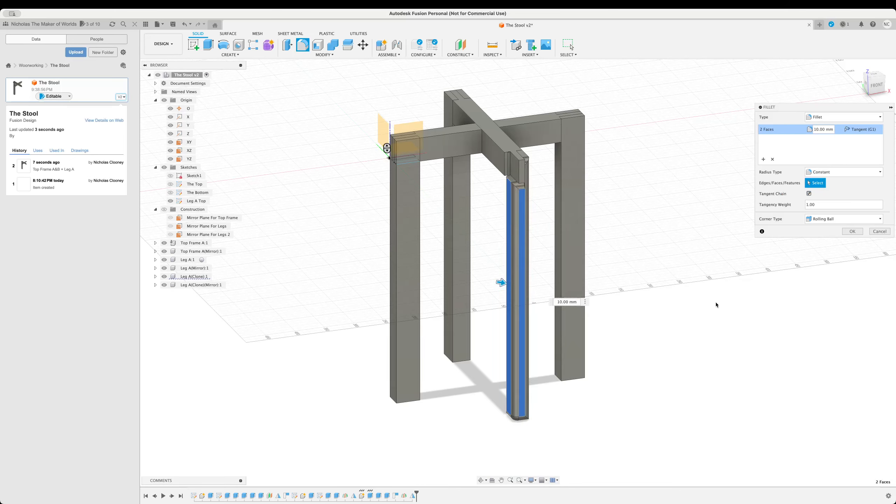
middle_click_drag(753, 288, 729, 287, "shift")
key("Escape")
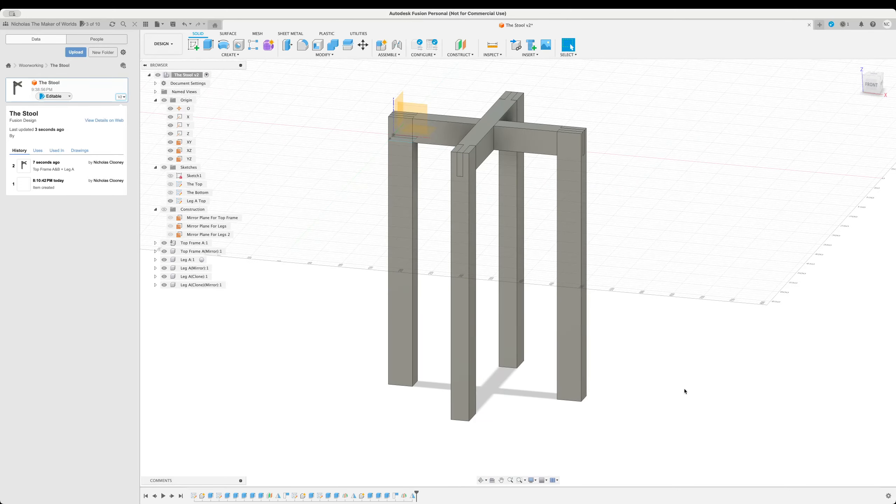
Save the design with the version description "We GOT LEGS!"
middle_click_drag(684, 390, 694, 372, "shift")
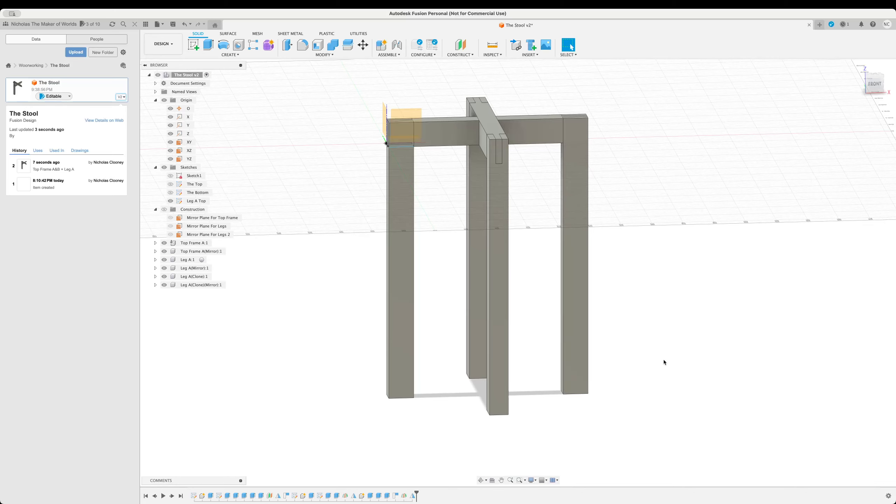
middle_click_drag(670, 366, 697, 364, "shift")
middle_click_drag(734, 341, 598, 353, "shift")
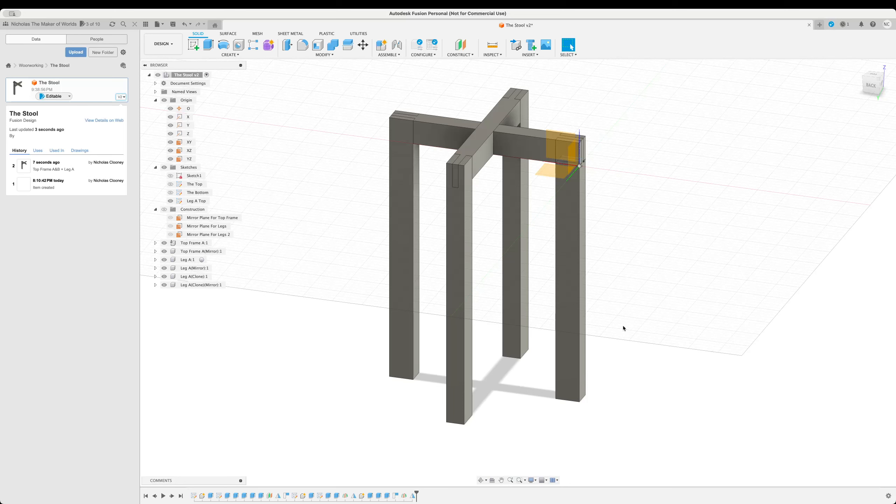
key("super+s")
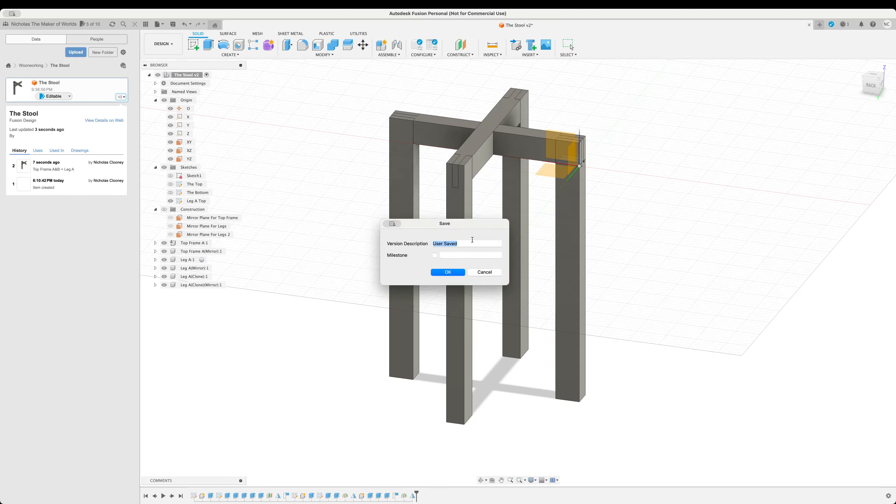
type("We GOT LEGS!")
left_click(461, 272)
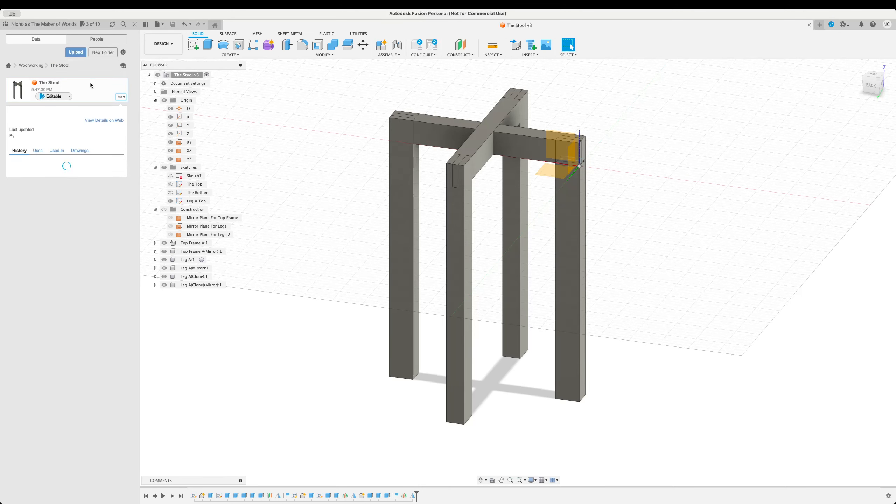
left_click(40, 4)
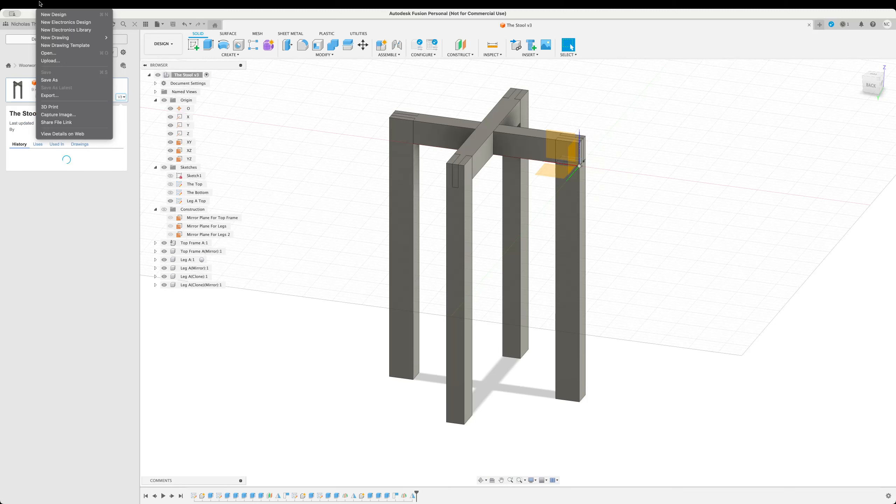
left_click(68, 96)
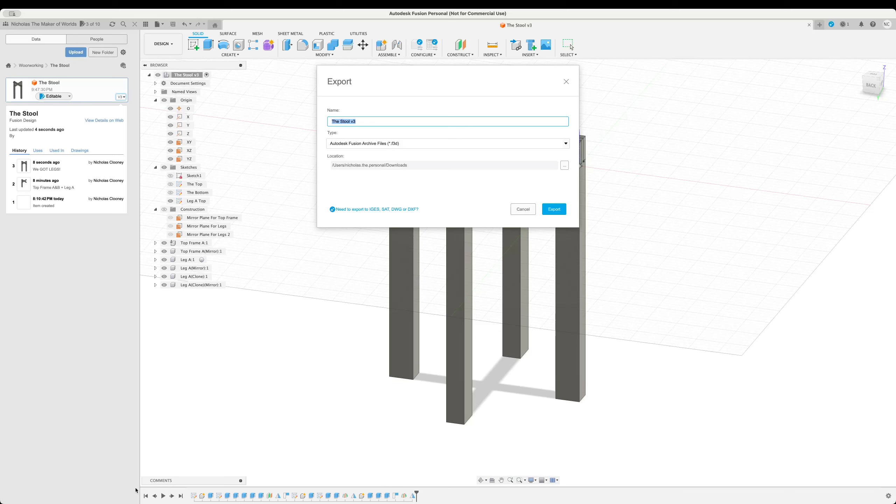
left_click(523, 209)
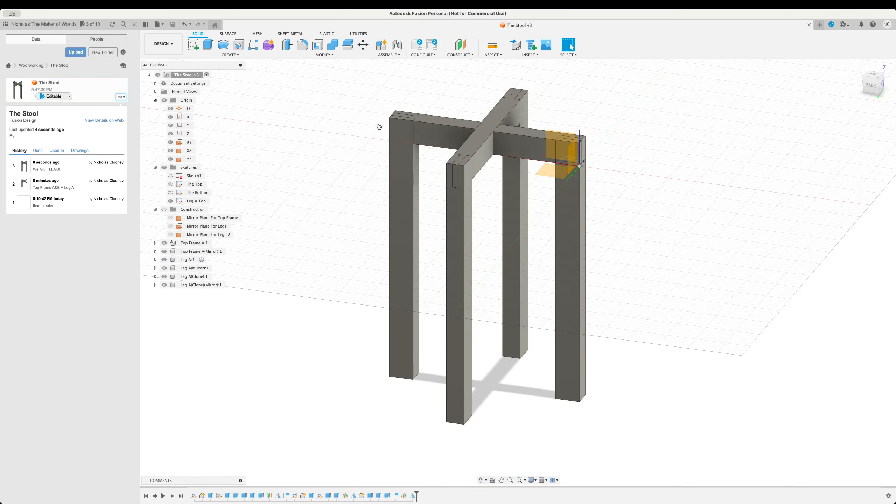
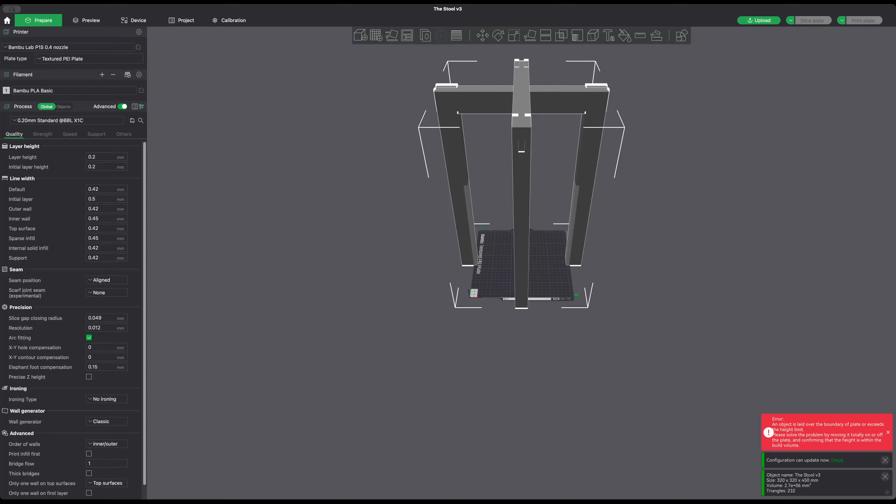
Switch to Bambu Studio and scale the imported stool model uniformly to 50%
left_click_drag(671, 233, 596, 306)
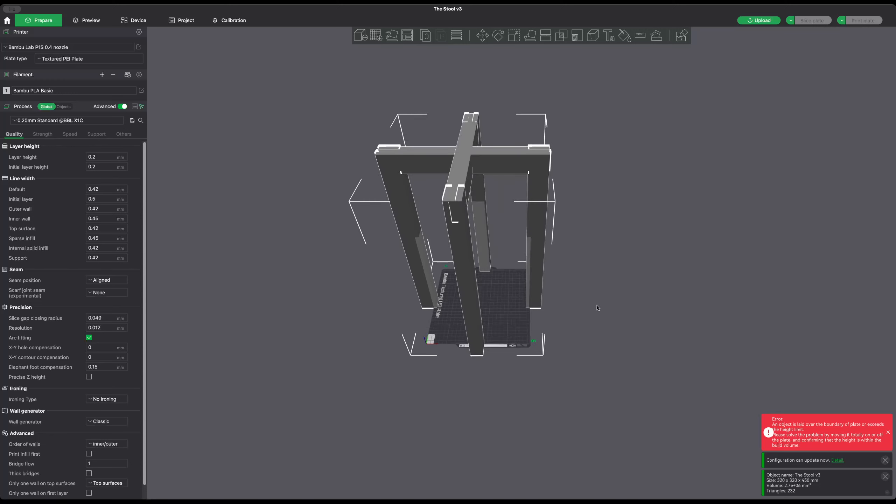
left_click(607, 318)
right_click_drag(613, 313, 611, 309)
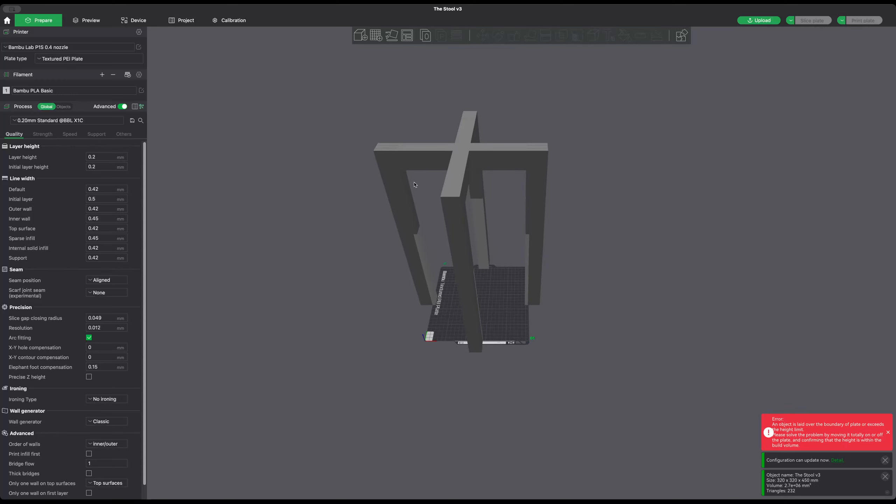
left_click(465, 158)
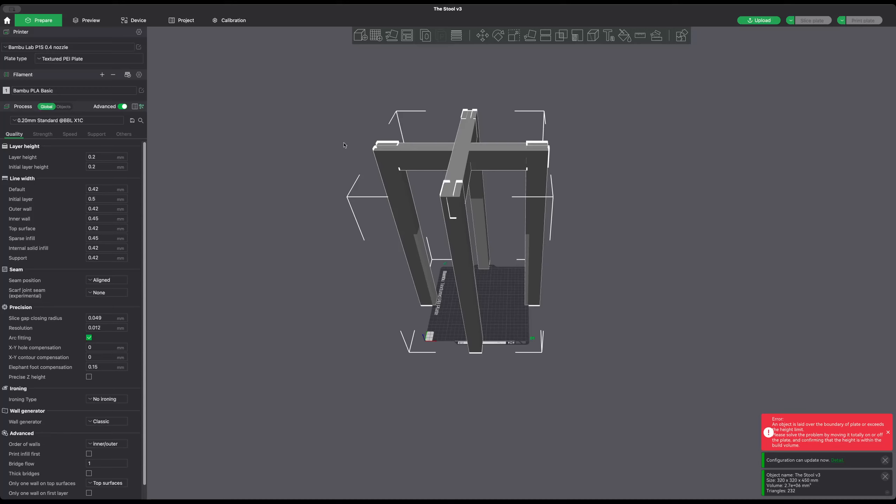
right_click_drag(622, 320, 623, 313)
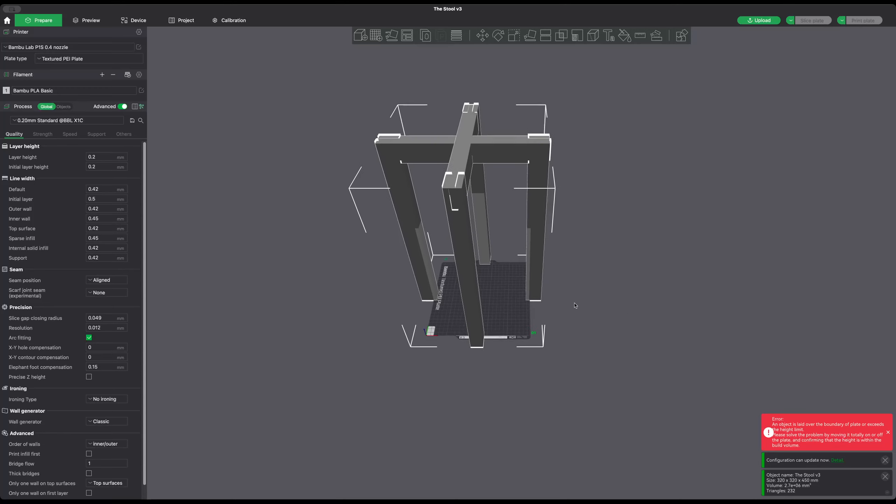
scroll(575, 305, "down", 2)
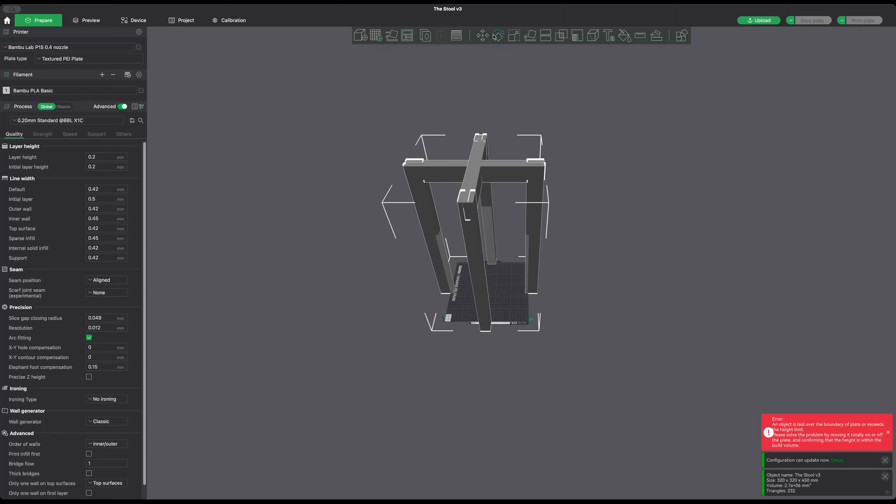
left_click(510, 39)
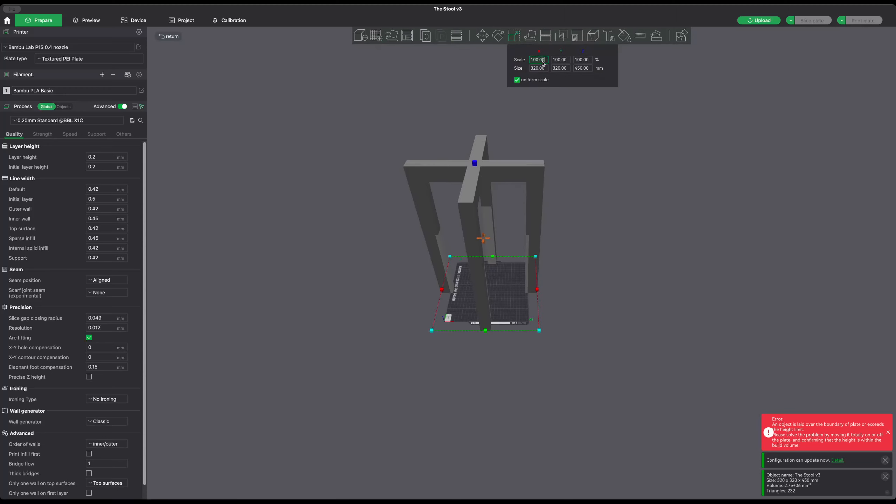
type("50")
key("Return")
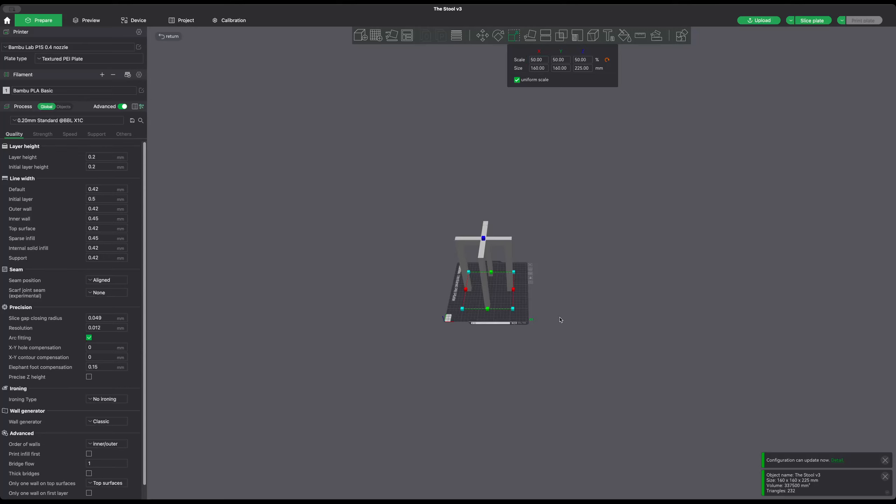
left_click(662, 106)
Auto-orient the scaled stool model on the build plate
mouse_move(571, 263)
middle_mouse_down()
mouse_move(582, 244)
mouse_move(583, 267)
middle_mouse_up()
scroll(494, 271, "up", 20)
scroll(495, 271, "up", 2)
scroll(602, 238, "down", 3)
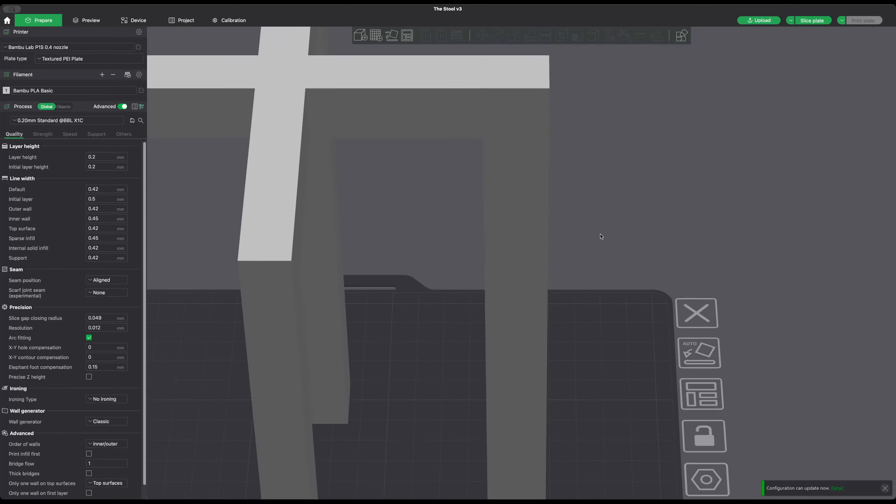
left_click(497, 154)
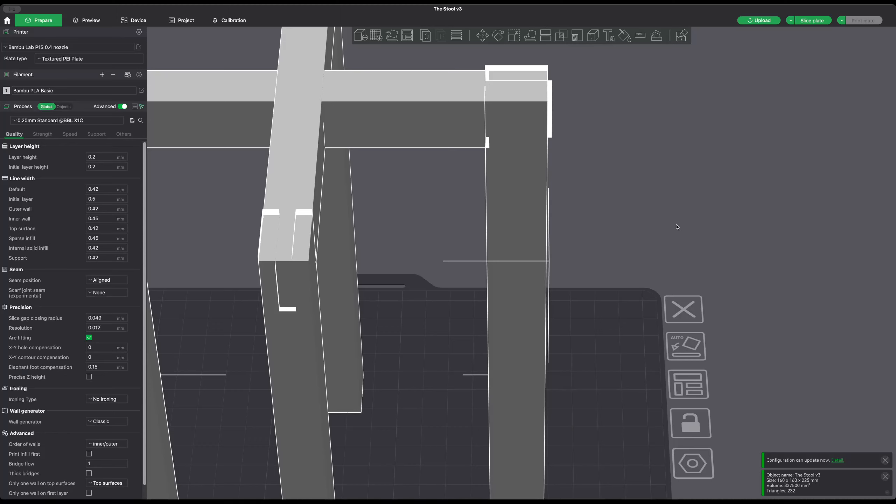
scroll(635, 166, "down", 10)
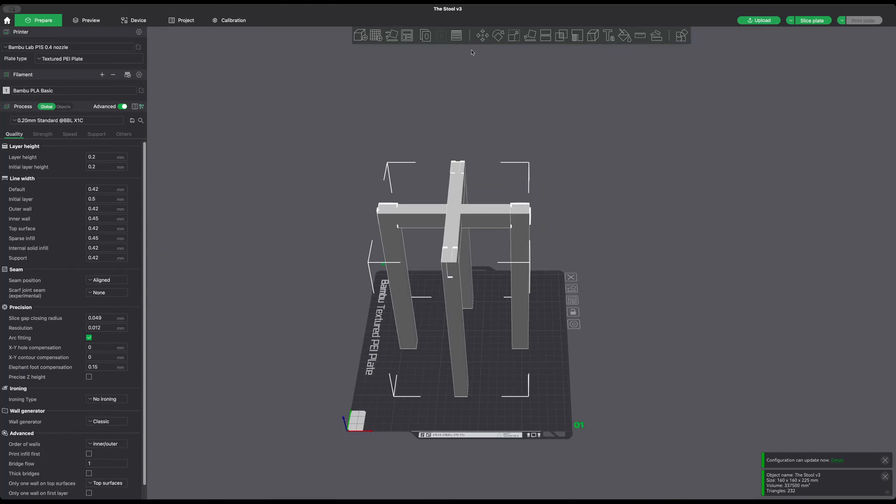
left_click(391, 35)
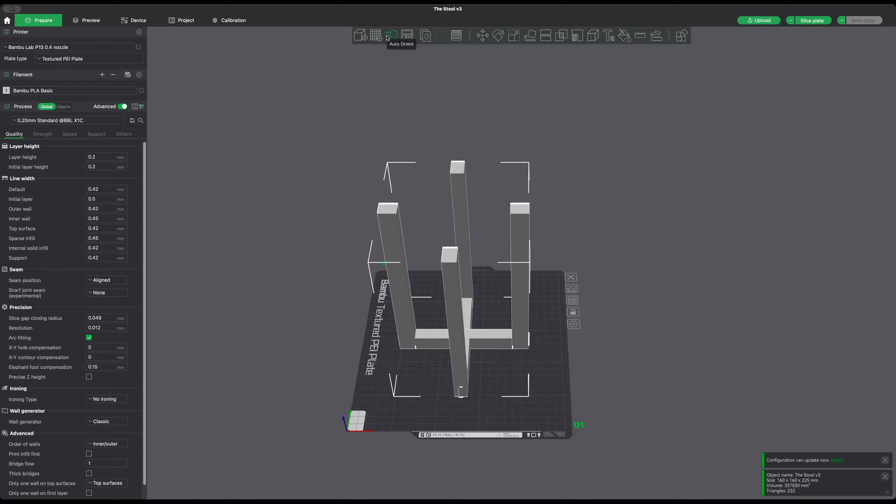
Arrange the stool on the plate with auto rotation enabled for the arrangement
right_click(407, 41)
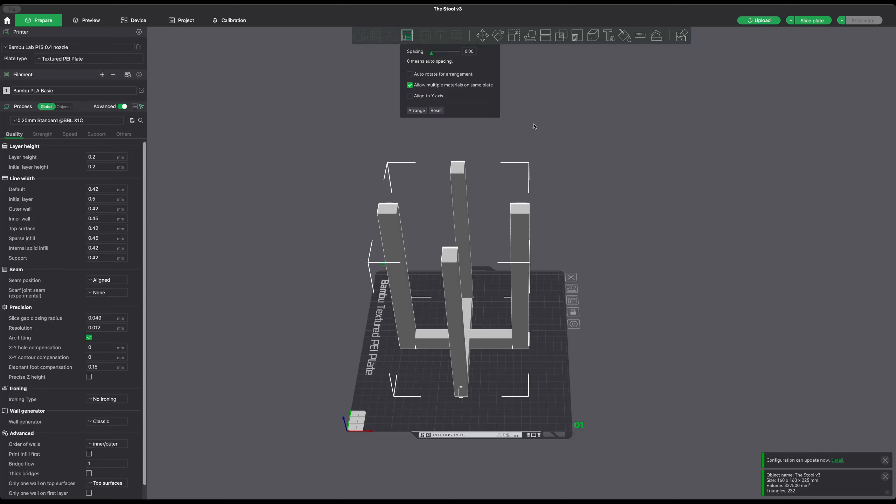
left_click(447, 74)
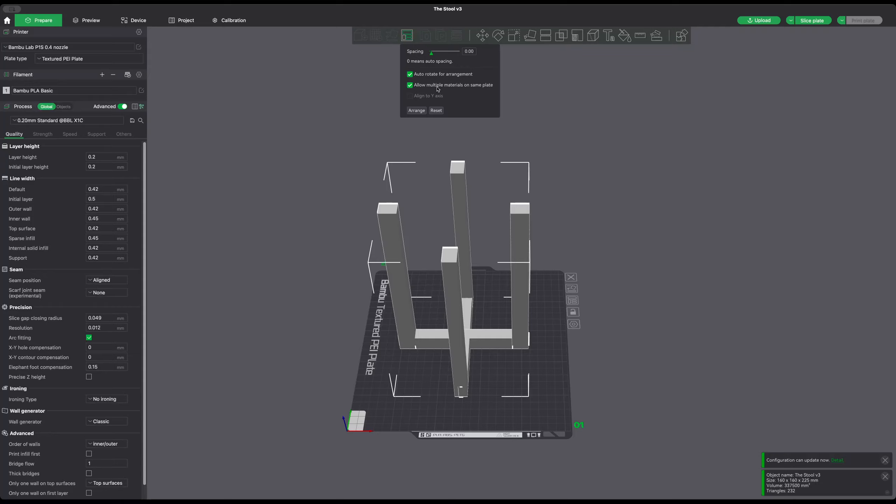
left_click(417, 111)
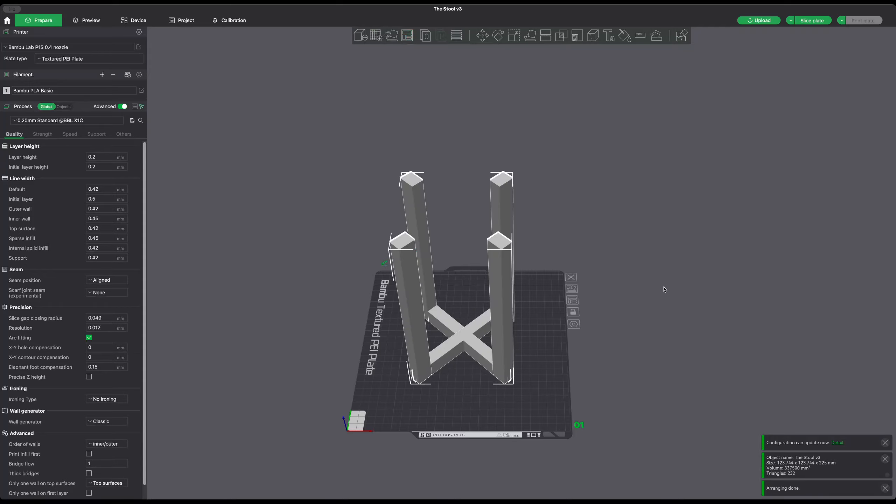
Add a second build plate to the print project
left_click_drag(674, 286, 584, 336)
left_click(625, 333)
left_click(521, 309)
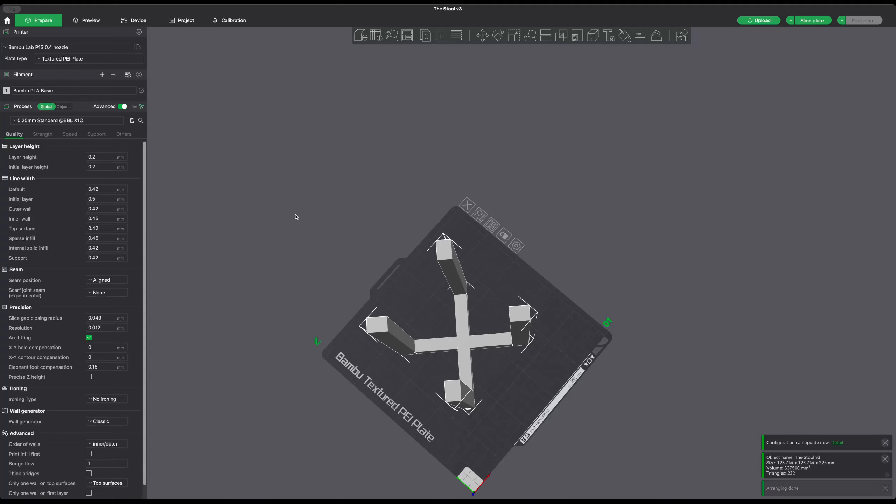
left_click(376, 35)
left_click_drag(436, 94, 515, 310)
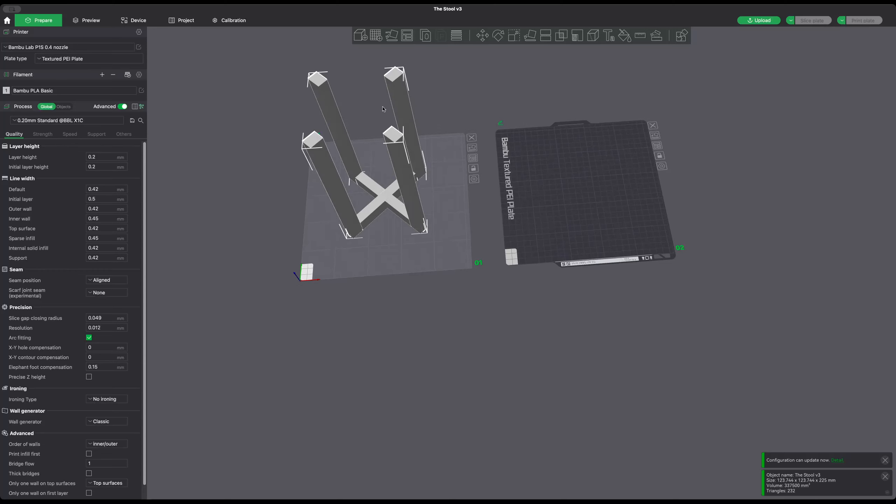
List the plates' objects, expand the stool's parts, and examine each body in turn to see which piece it represents
mouse_move(409, 267)
left_mouse_down()
mouse_move(412, 254)
mouse_move(414, 261)
left_mouse_up()
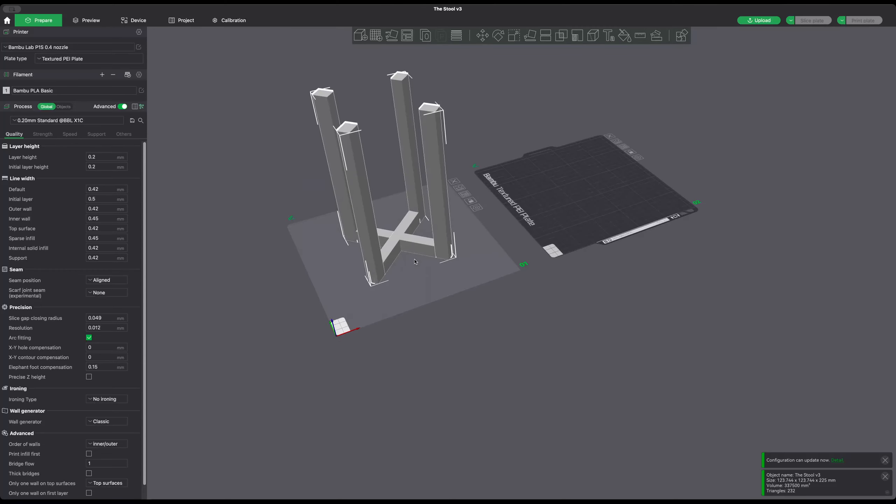
left_click(119, 135)
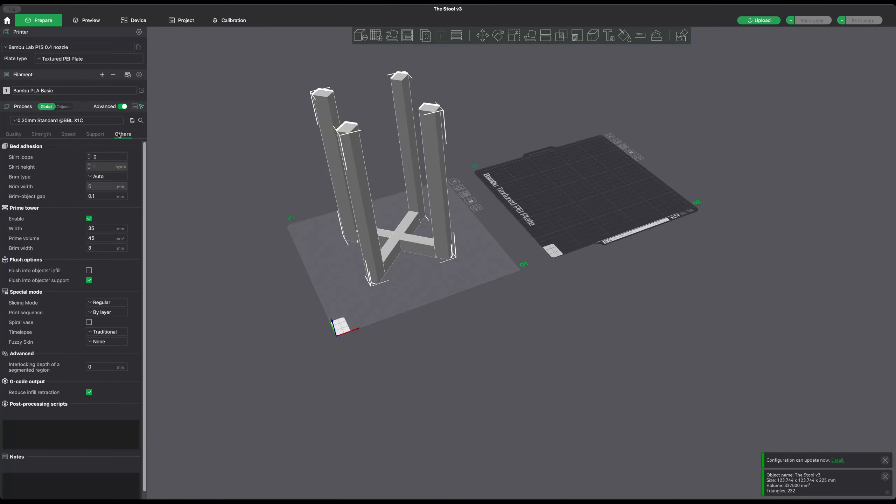
left_click(21, 135)
left_click(64, 107)
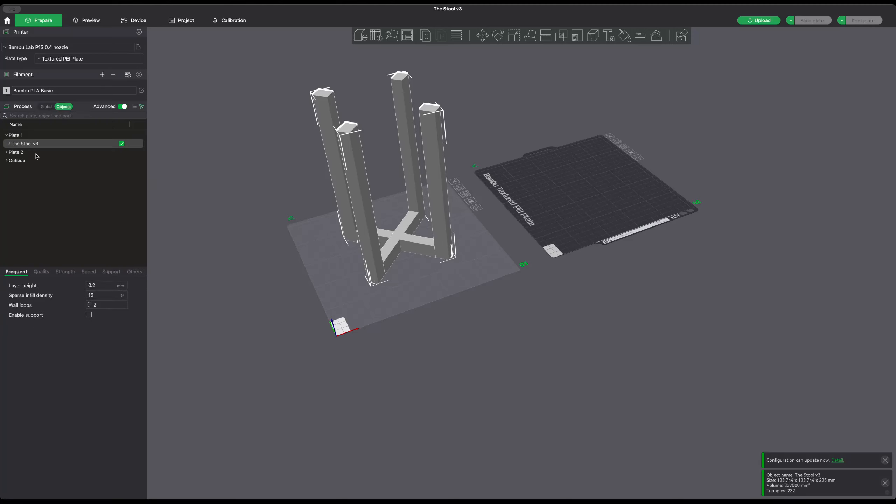
double_click(24, 143)
left_click(136, 200)
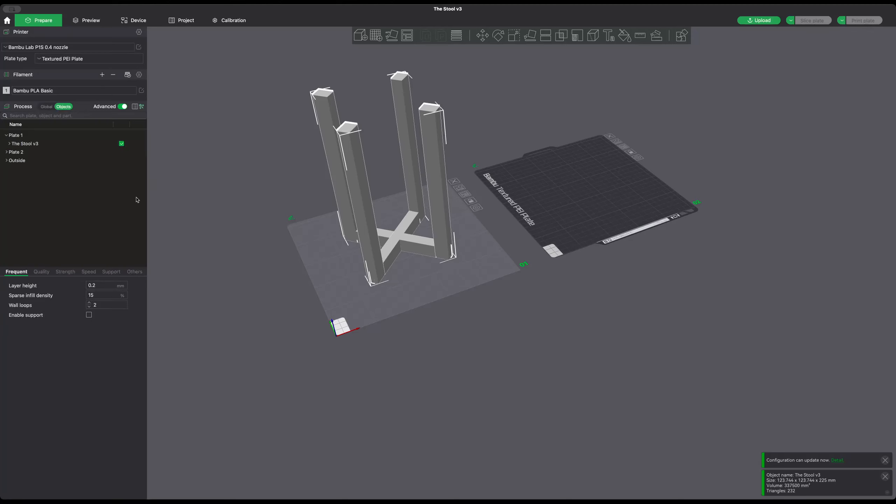
left_click(10, 143)
left_click(41, 153)
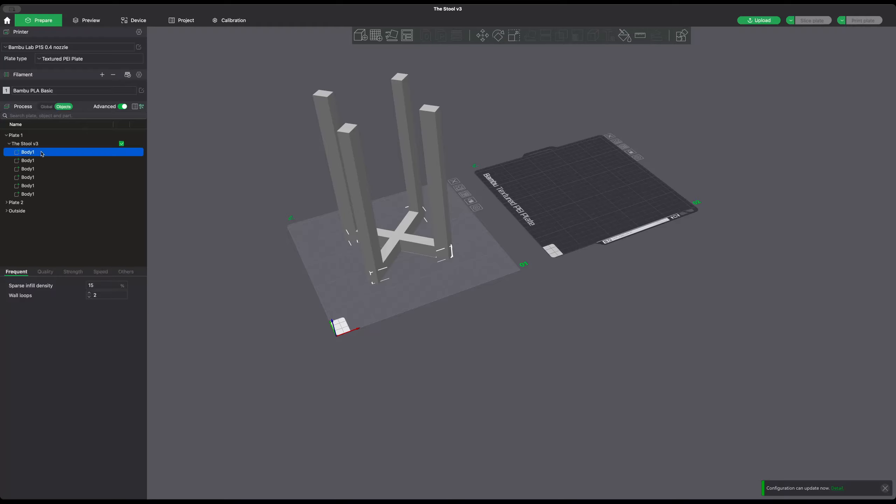
key("Down")
key("Down")
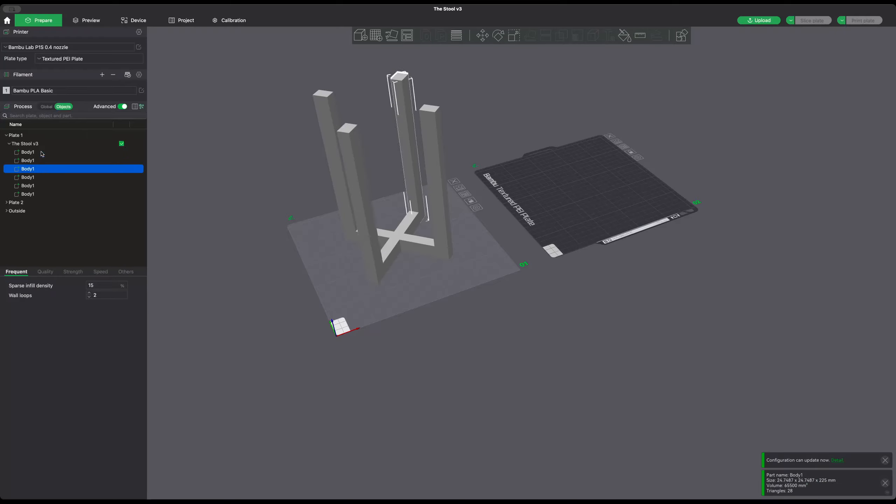
key("Down")
key("Down")
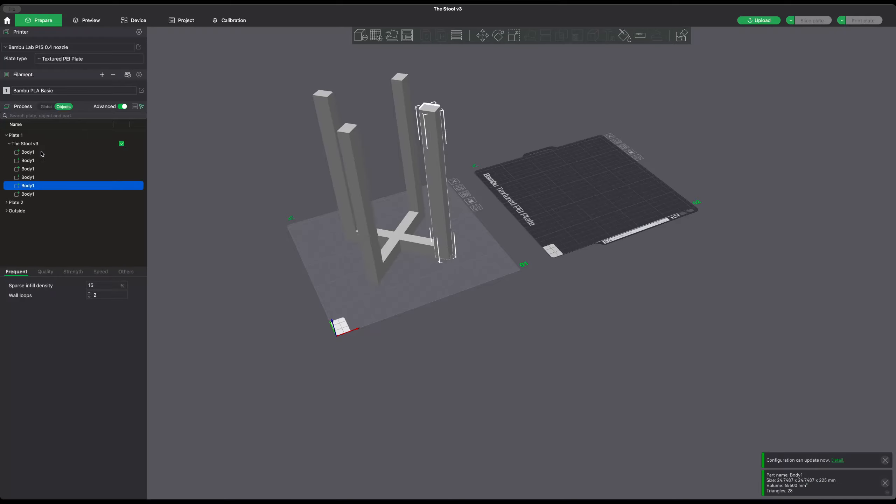
key("Down")
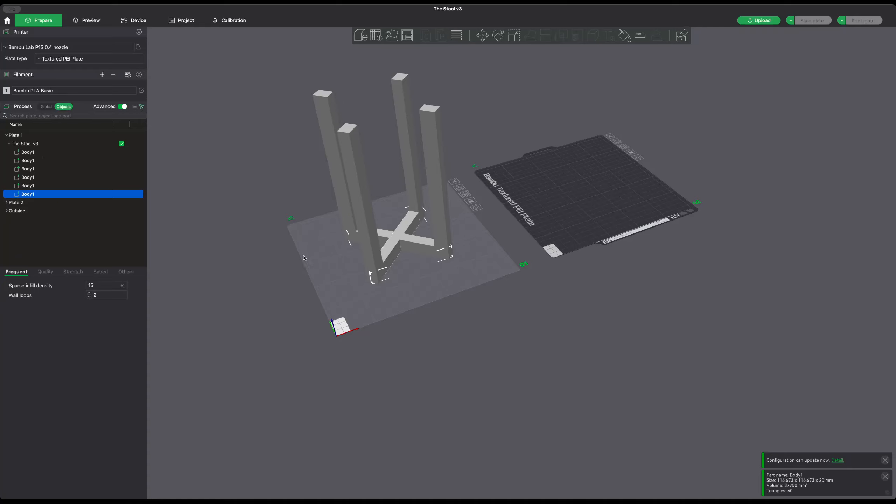
Try to move one lower crossbar on its own off the build plate, and undo that move
left_click_drag(406, 234, 444, 298)
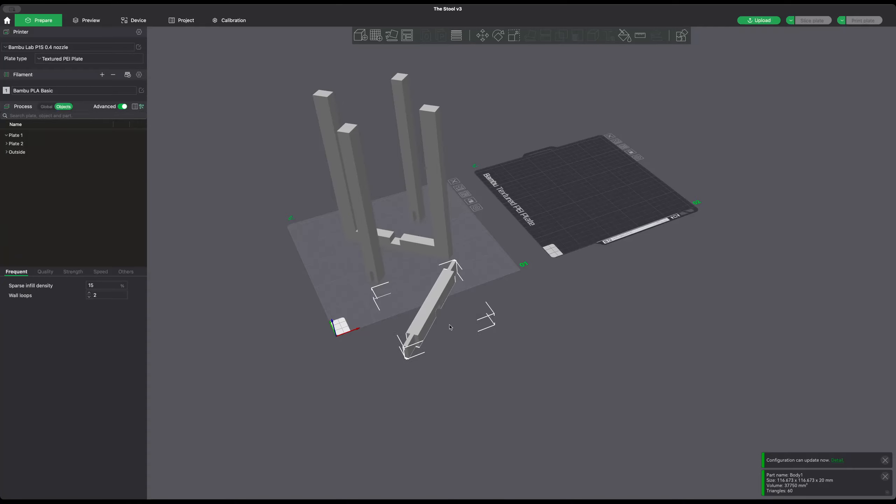
key("super+z")
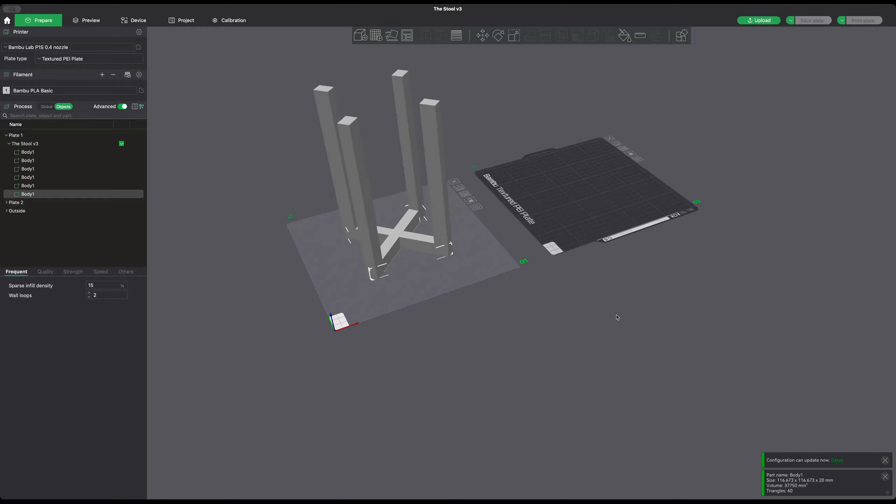
left_click_drag(586, 335, 556, 352)
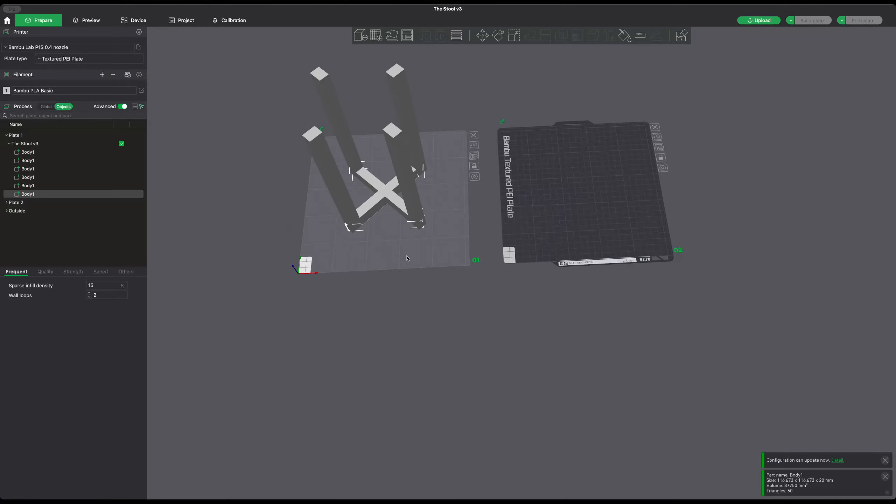
Arrange the whole stool on the build plate with auto rotation and multiple materials on the same plate allowed
left_click(398, 206)
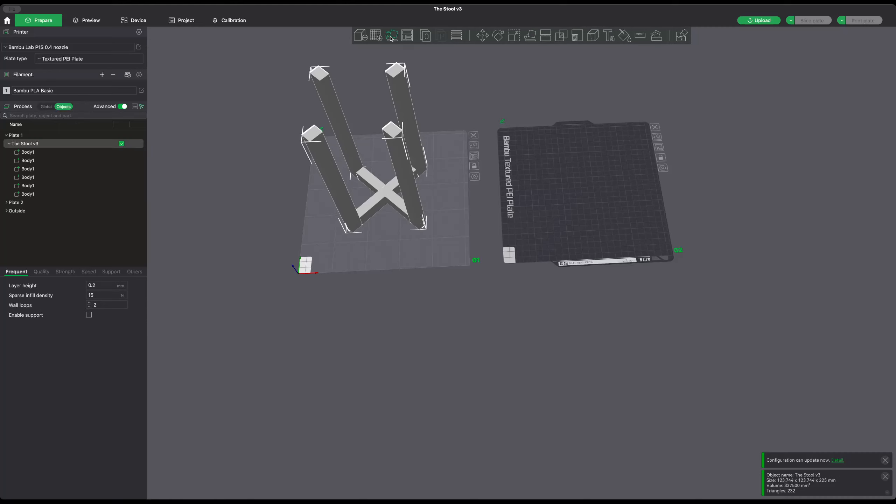
right_click(410, 41)
left_click(417, 111)
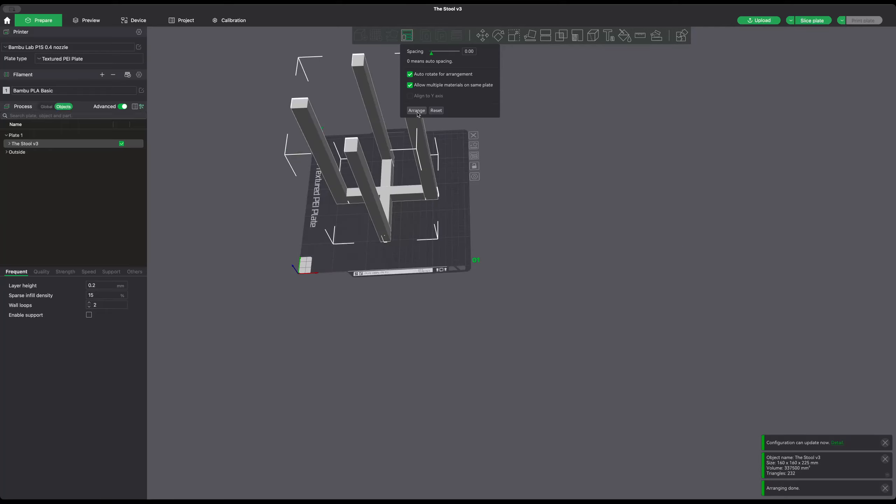
left_click(520, 256)
scroll(512, 254, "down", 4)
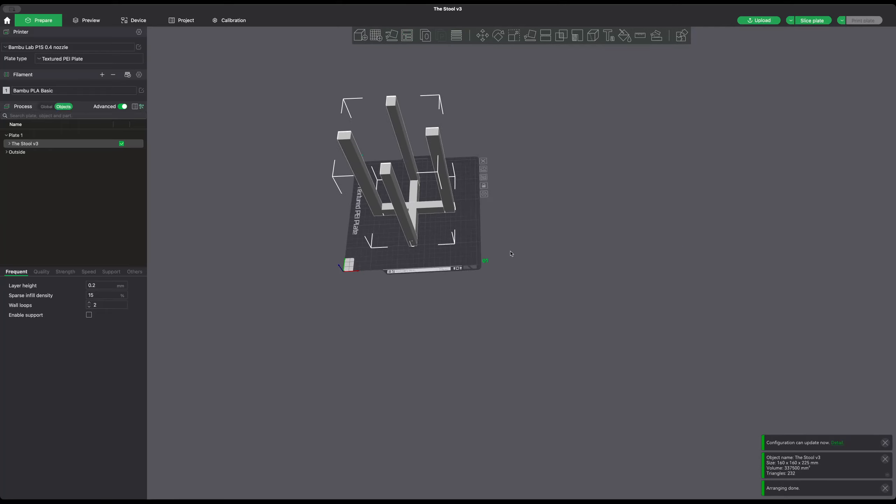
scroll(512, 254, "up", 3)
left_click(492, 238)
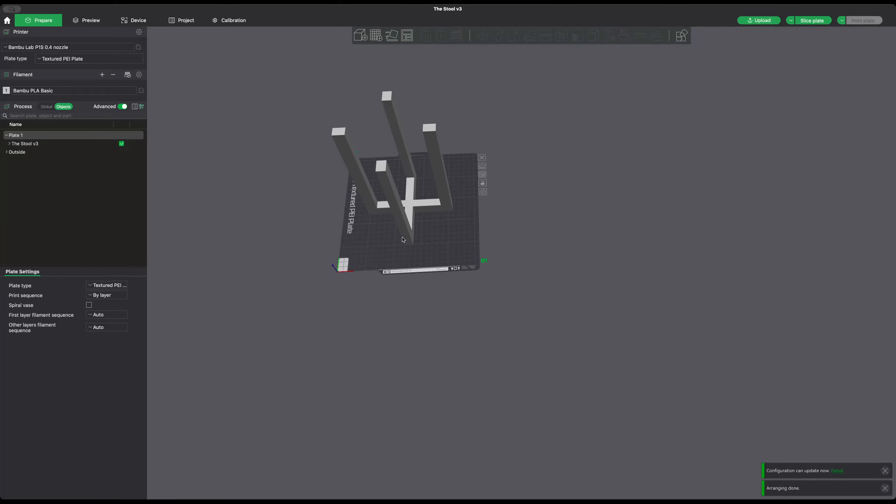
mouse_move(441, 322)
left_mouse_down()
mouse_move(441, 297)
mouse_move(441, 320)
mouse_move(442, 311)
left_mouse_up()
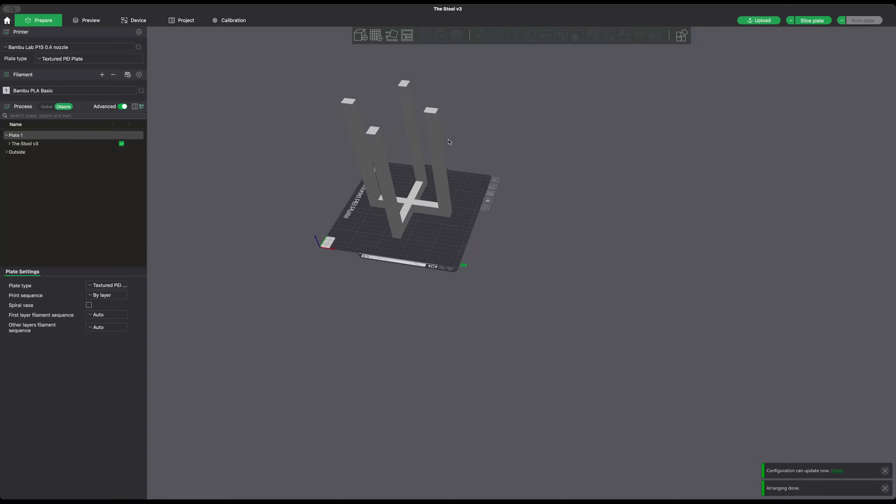
Expand the rearranged stool's part list and inspect its first two bodies on the plate
left_click(441, 143)
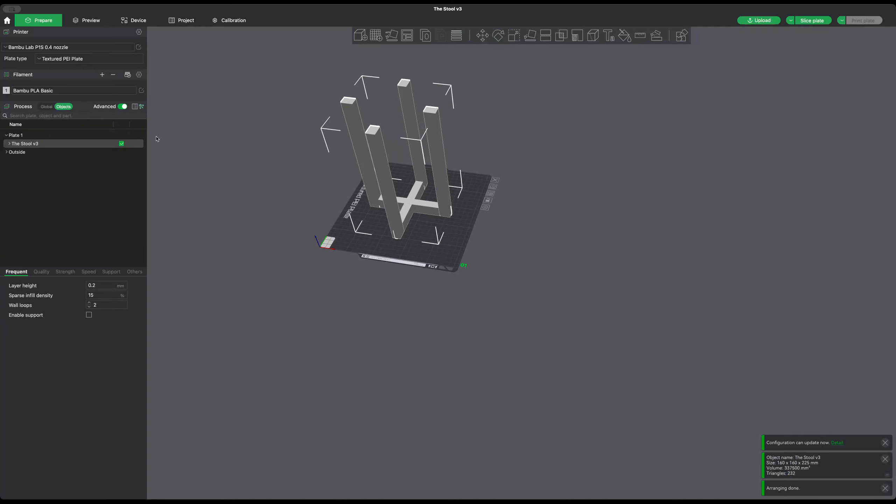
left_click(9, 144)
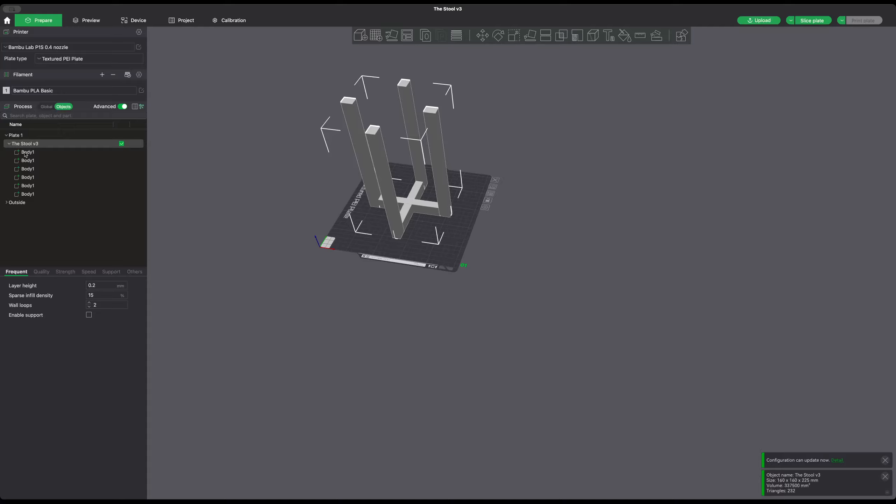
left_click(26, 153)
left_click(32, 162)
mouse_move(498, 309)
left_mouse_down()
mouse_move(502, 317)
mouse_move(505, 296)
mouse_move(510, 310)
mouse_move(503, 306)
left_mouse_up()
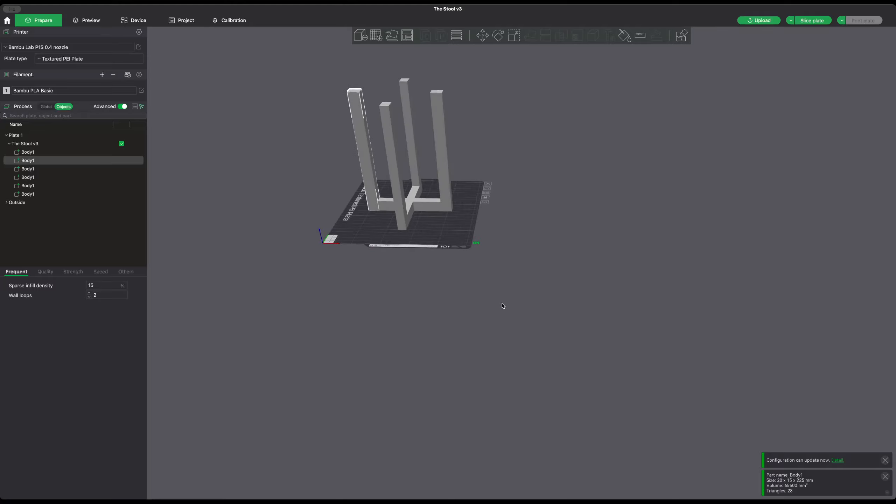
Add a second build plate and import The Stool v3.3mf as geometry only, with its bodies as separate objects
left_click(373, 39)
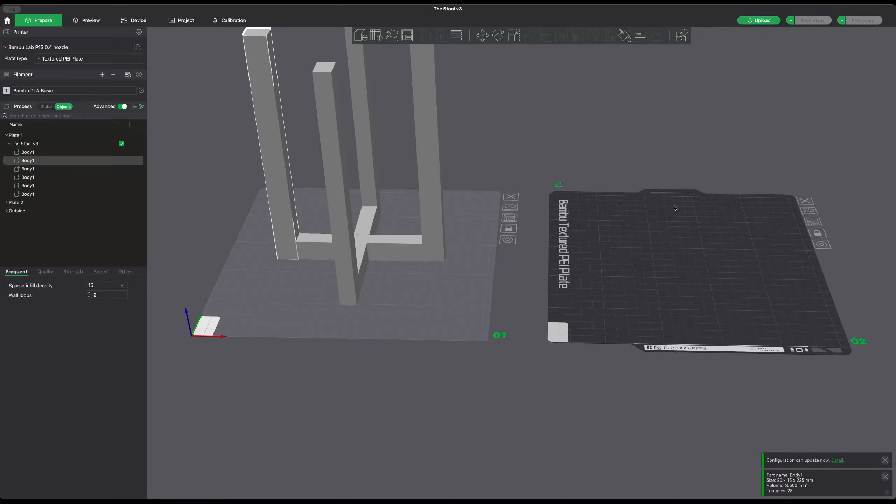
scroll(674, 209, "down", 5)
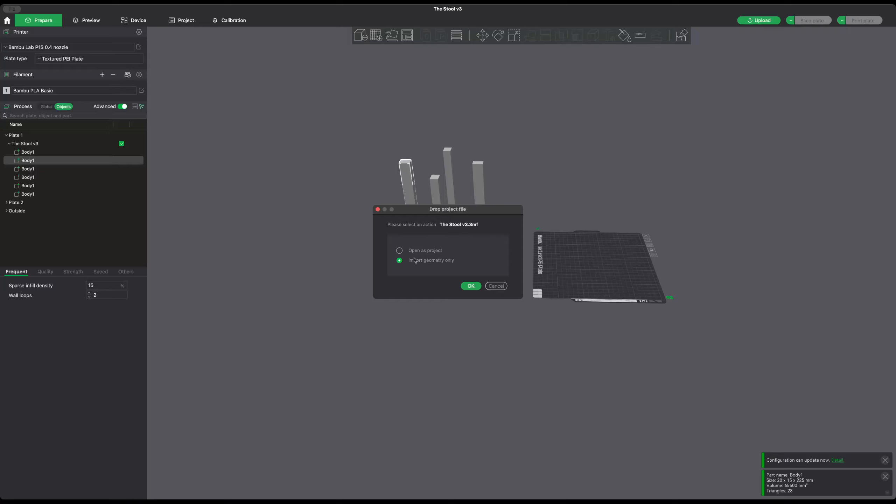
left_click(472, 286)
left_click(518, 279)
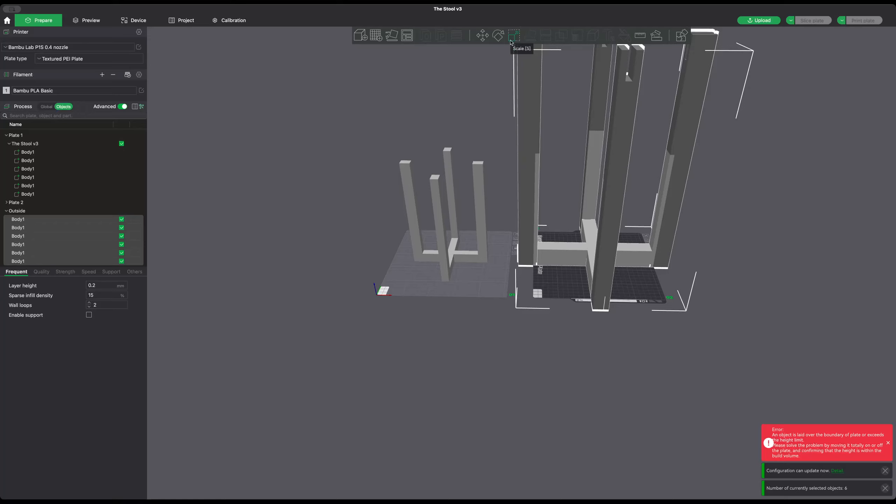
Select all six newly imported bodies and scale them uniformly to 50%
left_click(511, 40)
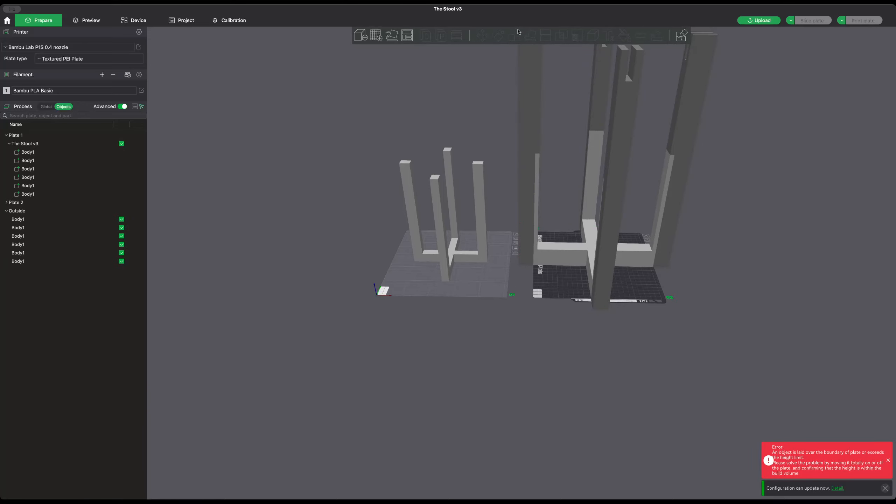
left_click(578, 156)
left_click(620, 198)
left_click_drag(734, 209, 746, 264)
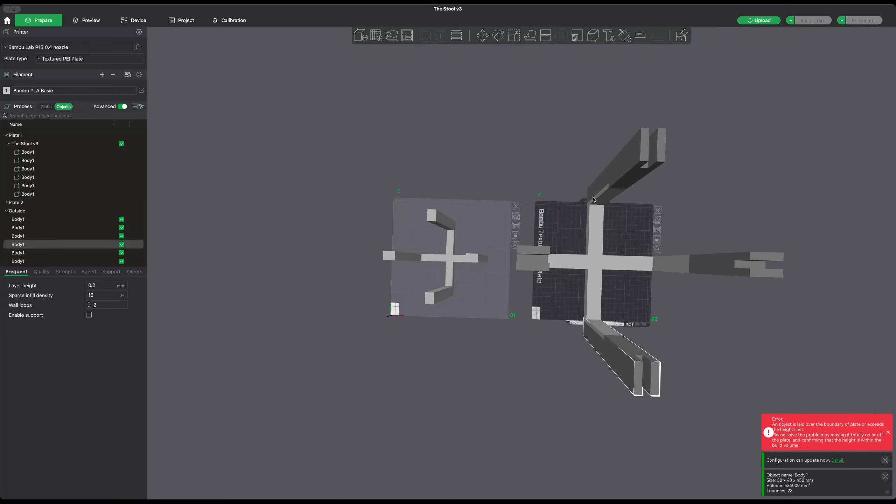
key("ctrl+a")
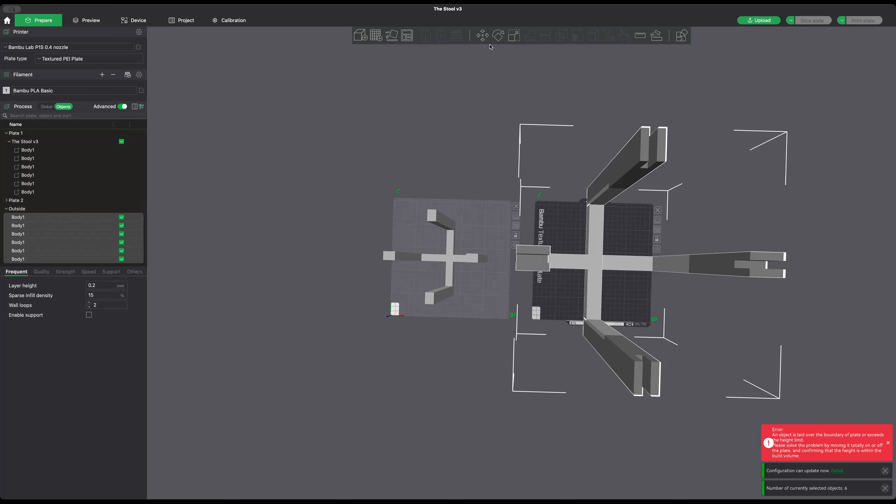
left_click(514, 35)
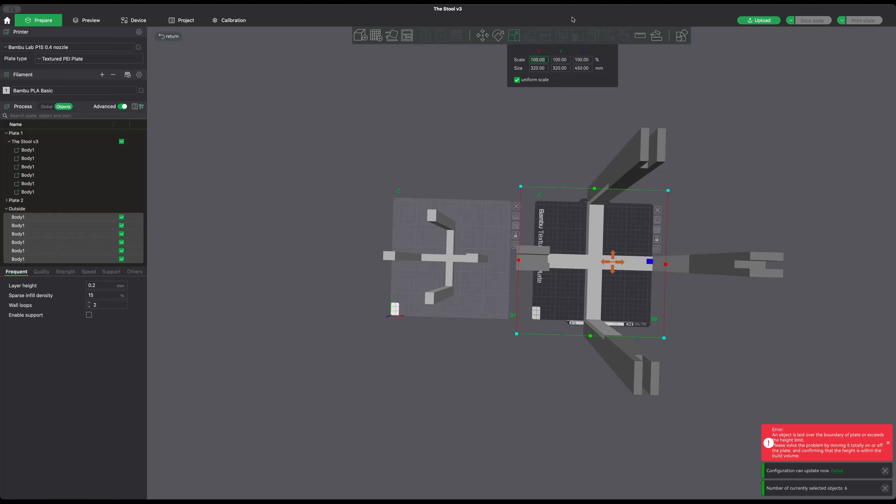
key("BackSpace")
key("BackSpace")
key("BackSpace")
key("BackSpace")
key("BackSpace")
key("BackSpace")
type("50")
key("Return")
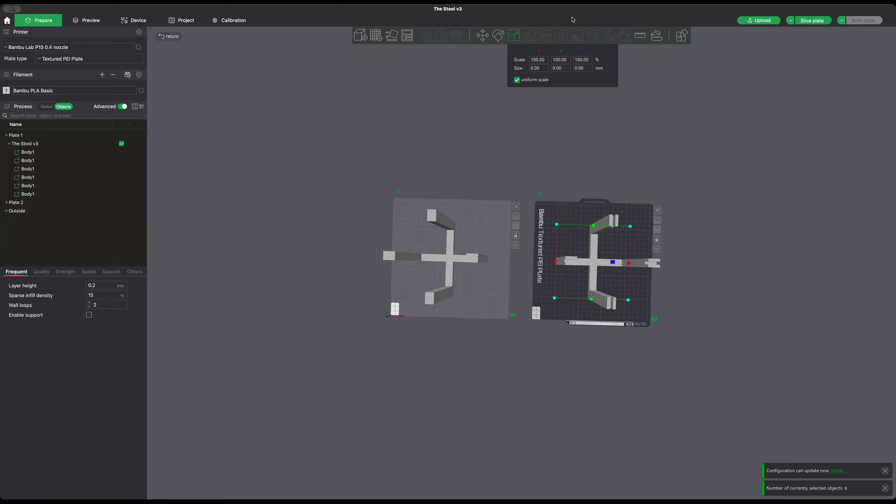
left_click_drag(797, 265, 798, 257)
left_click_drag(750, 321, 752, 291)
left_click(672, 260)
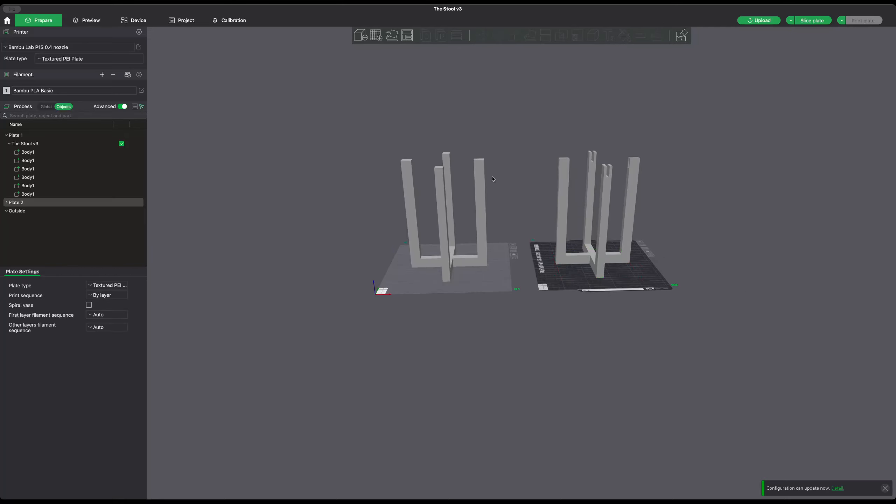
Auto-orient all six separate bodies from plate 2 and arrange them with auto rotation enabled
left_click(569, 259)
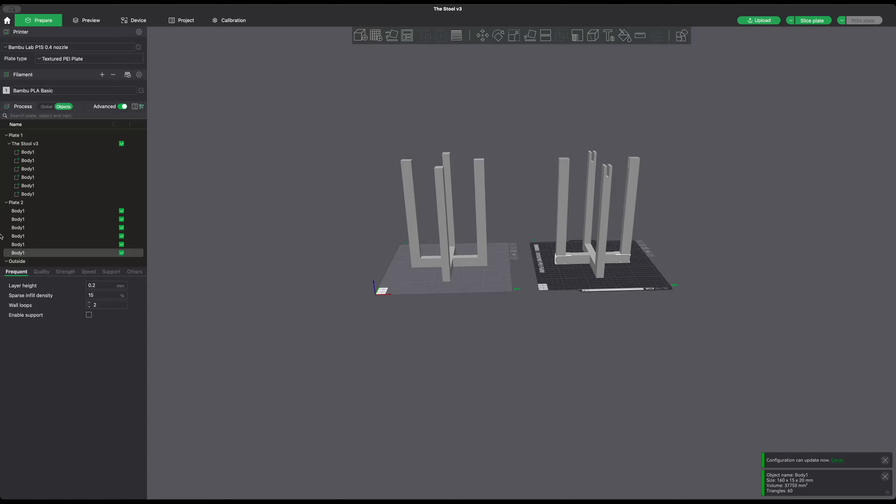
left_click(41, 203)
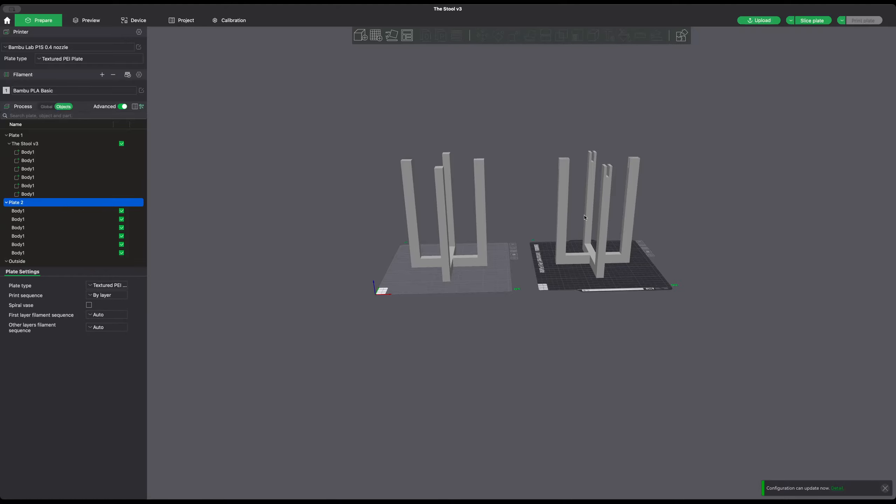
left_click_drag(584, 218, 702, 185)
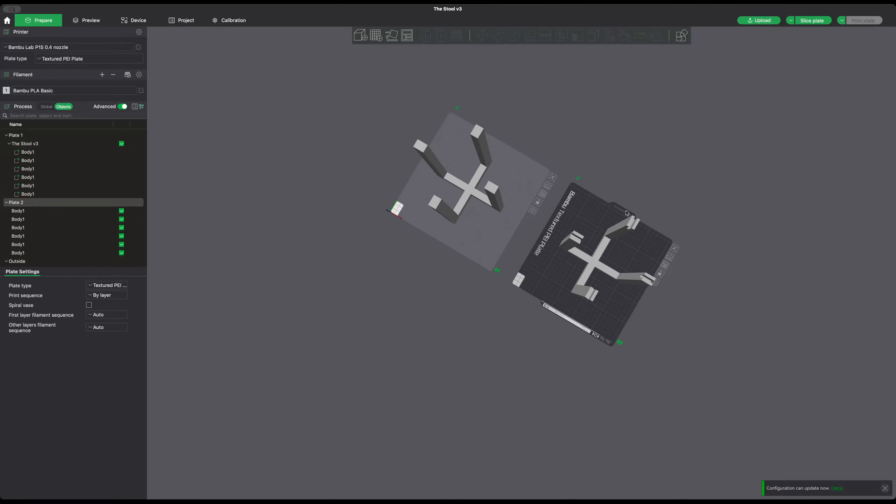
key("ctrl+a")
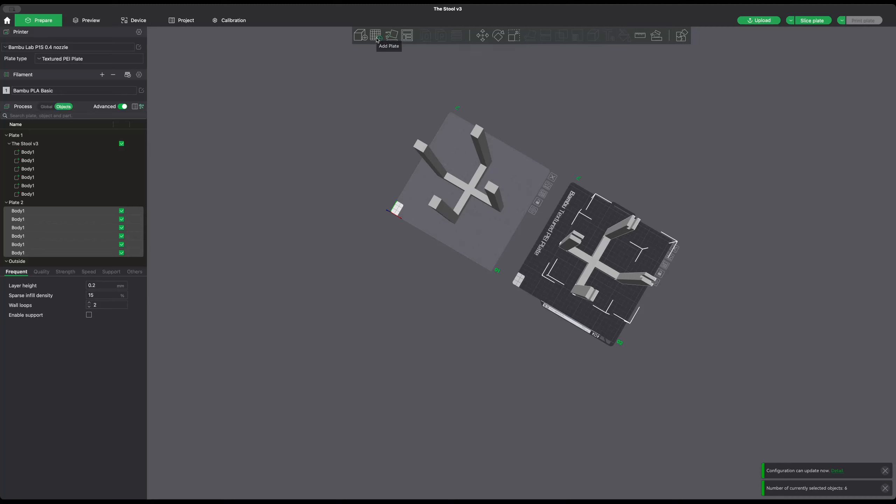
left_click(397, 38)
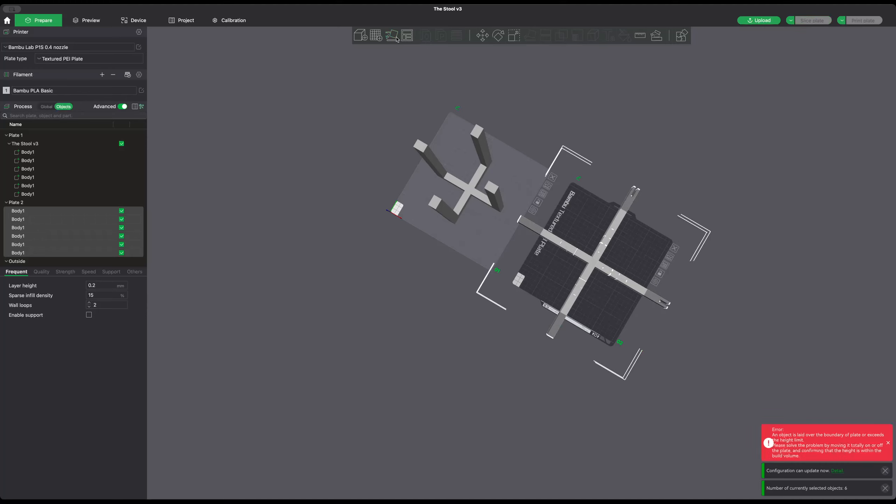
right_click(407, 36)
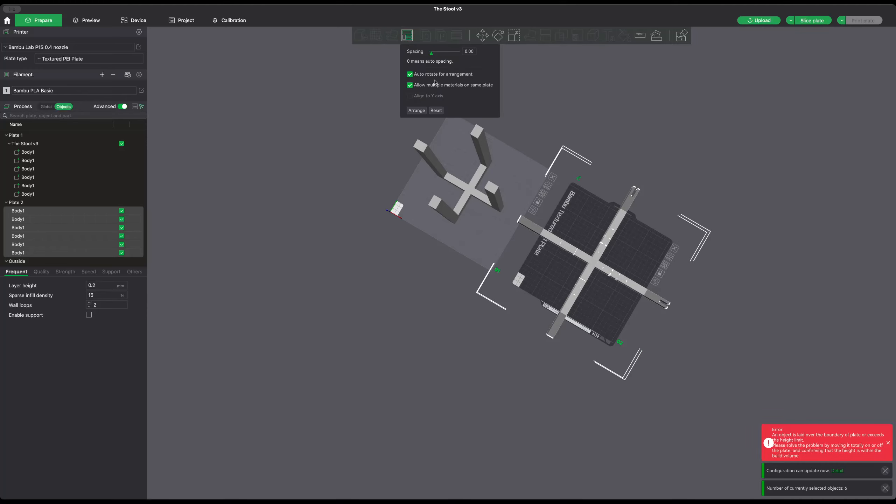
left_click(416, 112)
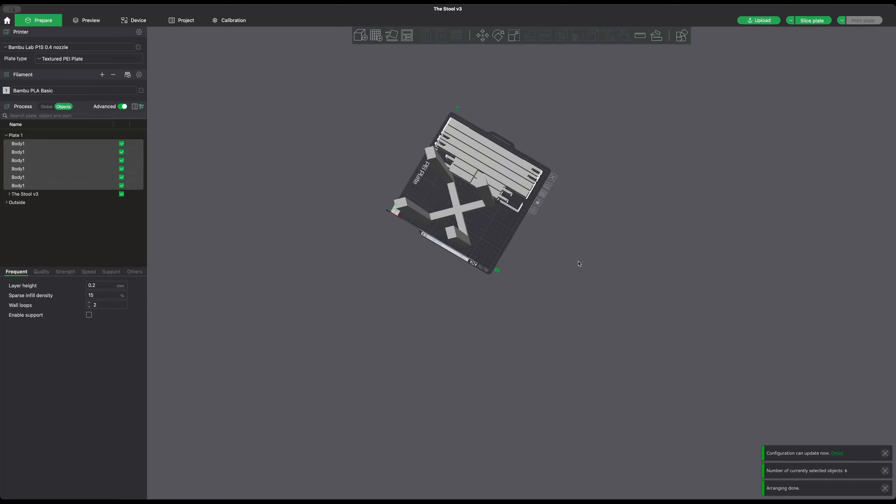
Undo the arrangement that moved the six separate bodies to plate 1 and arrange them within plate 2 only
left_click_drag(578, 263, 634, 260)
key("super+z")
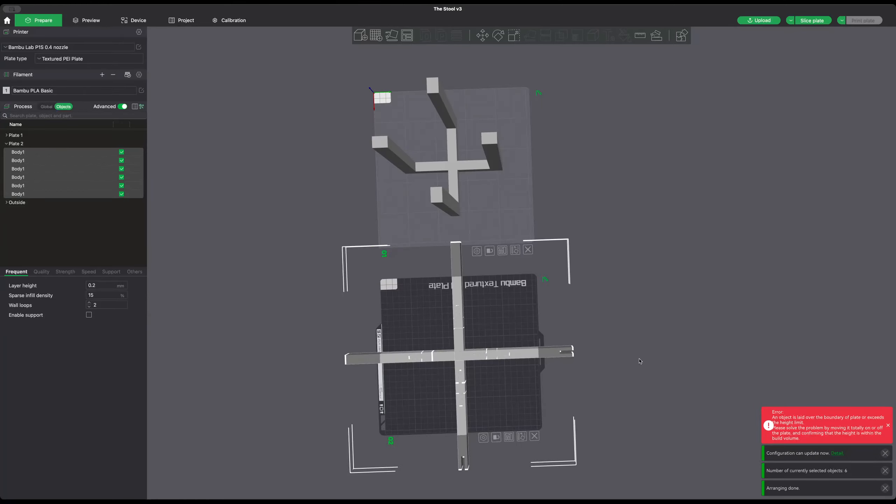
key("shift+a")
left_click_drag(635, 377, 645, 457)
left_click(557, 405)
left_click_drag(521, 413, 521, 418)
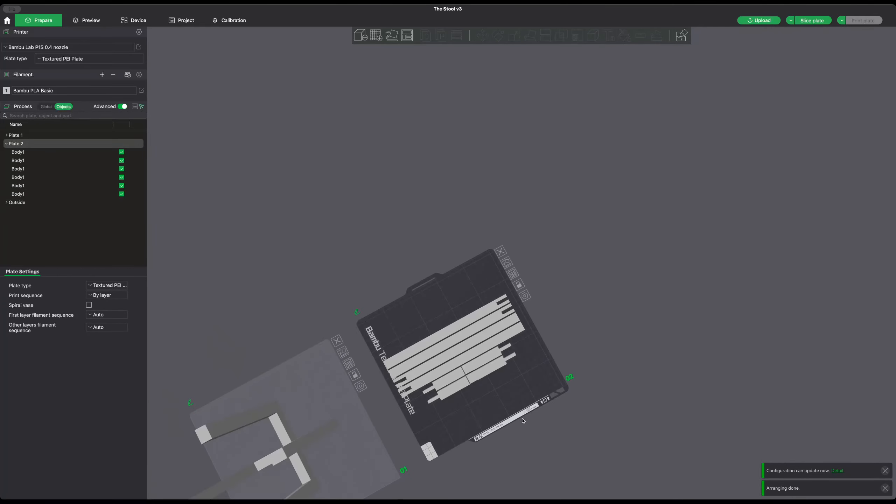
Delete plate 1 and the assembled stool left outside the remaining plate, keeping the six flat-laid bodies
scroll(509, 405, "up", 3)
right_click_drag(591, 306, 665, 171)
left_click_drag(592, 350, 568, 349)
left_click(309, 325)
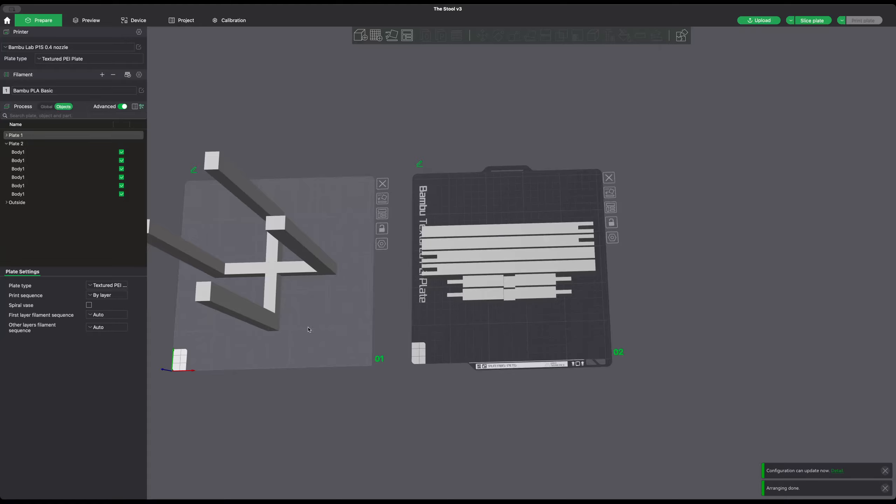
left_click_drag(309, 329, 307, 355)
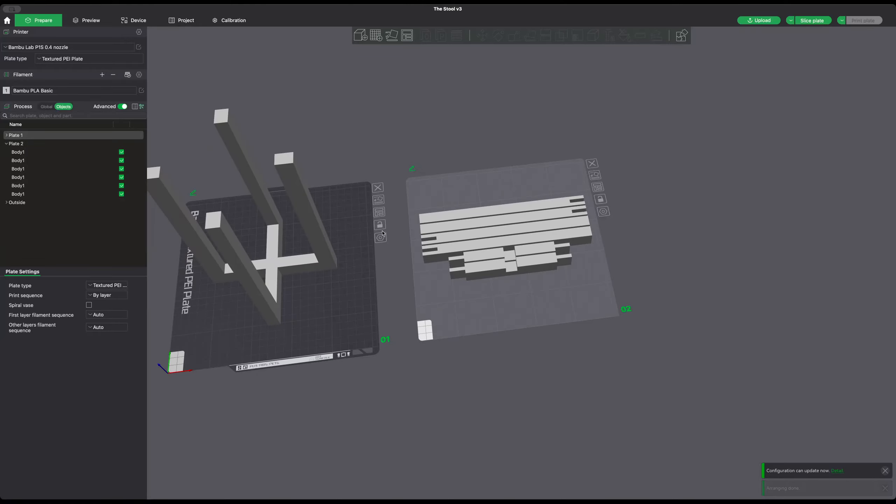
left_click(379, 192)
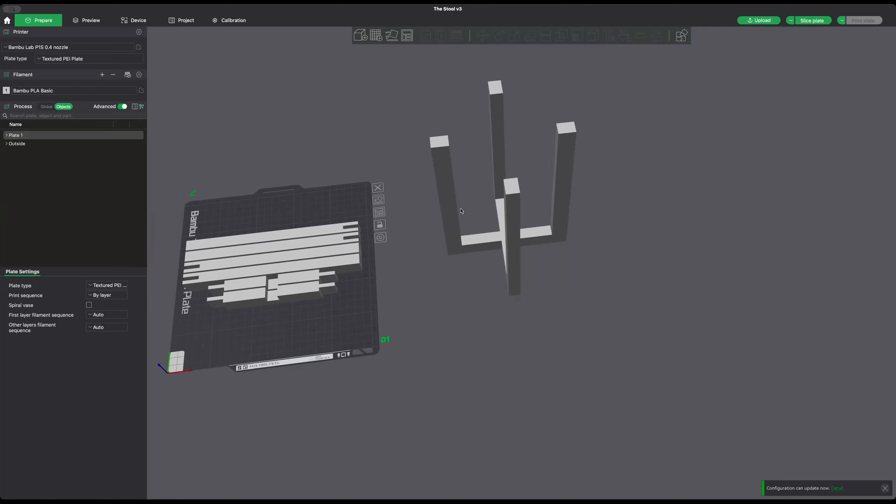
left_click(455, 228)
key("Delete")
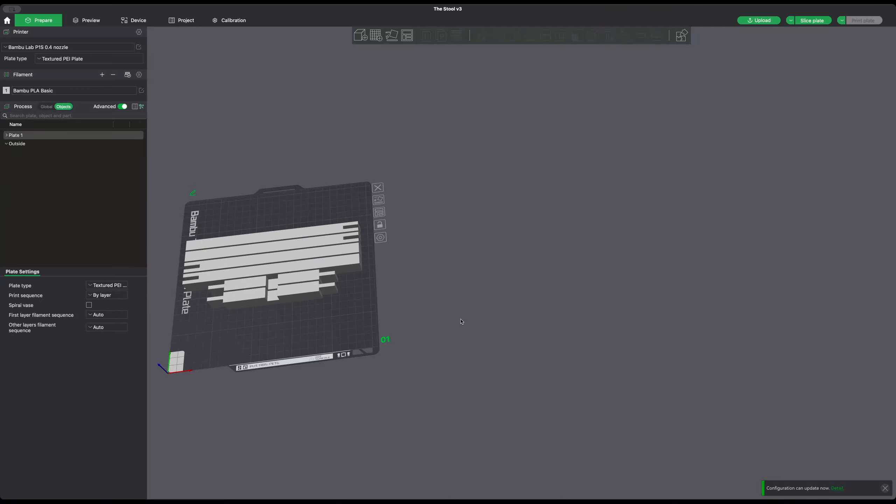
middle_click_drag(460, 321, 611, 305)
left_click_drag(414, 373, 484, 359)
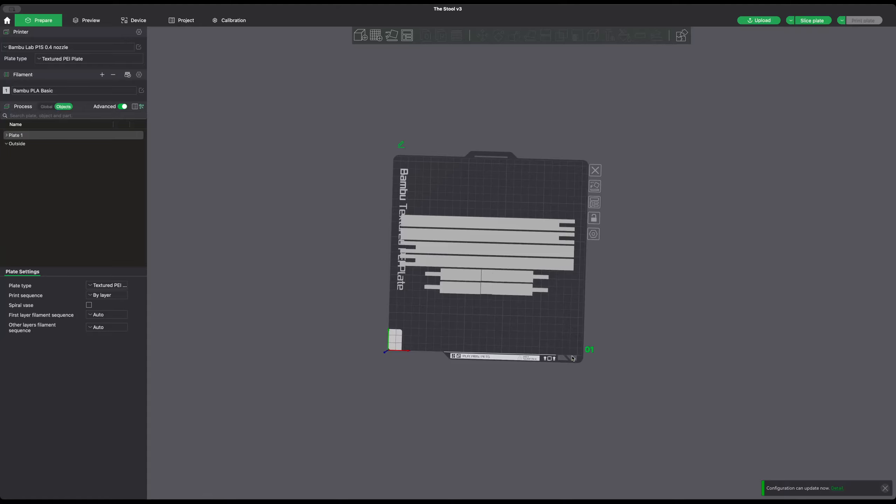
left_click_drag(572, 359, 560, 344)
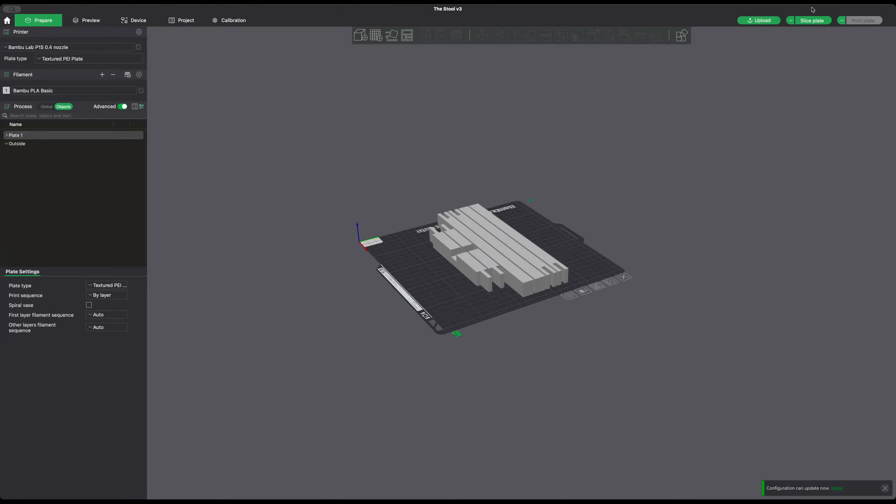
left_click(46, 106)
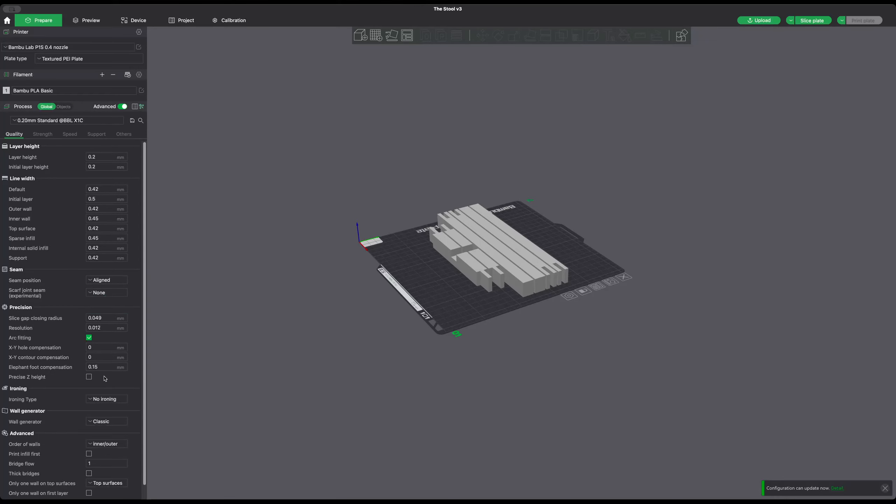
scroll(110, 381, "down", 1)
scroll(75, 348, "up", 1)
left_click(71, 260)
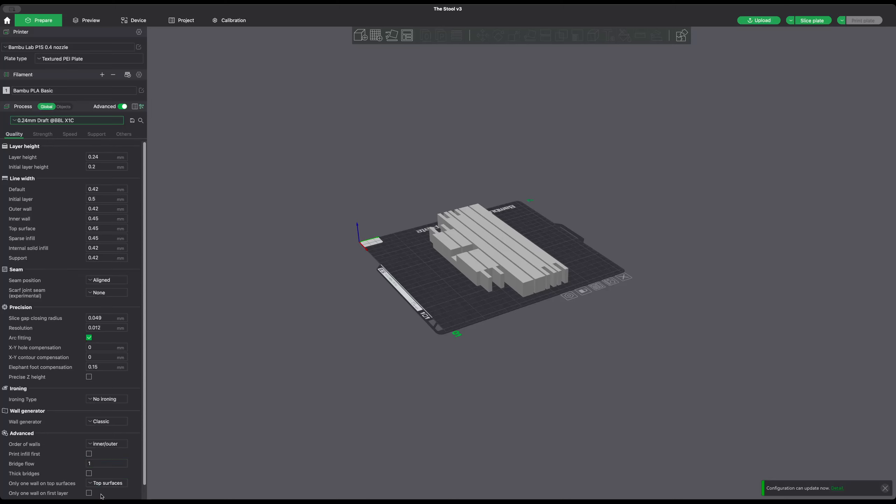
Set the sparse infill density to 10% and the sparse infill pattern to Gyroid
left_click(45, 135)
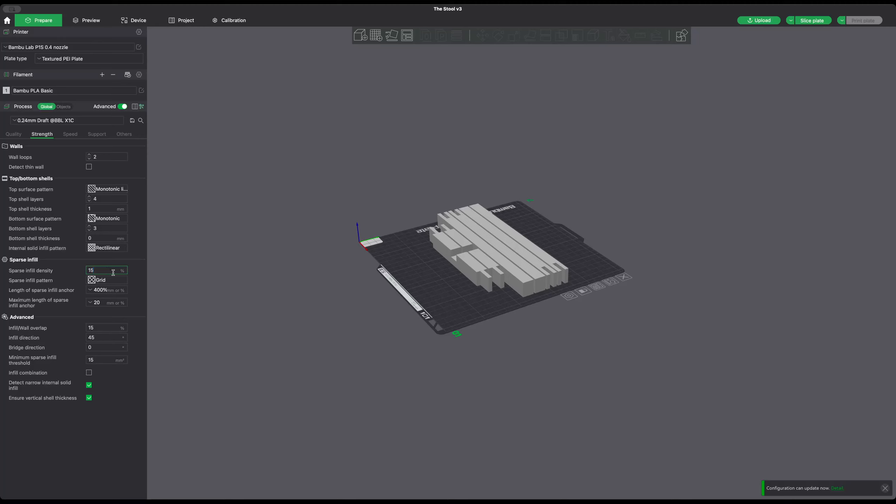
key("BackSpace")
type("0")
key("Return")
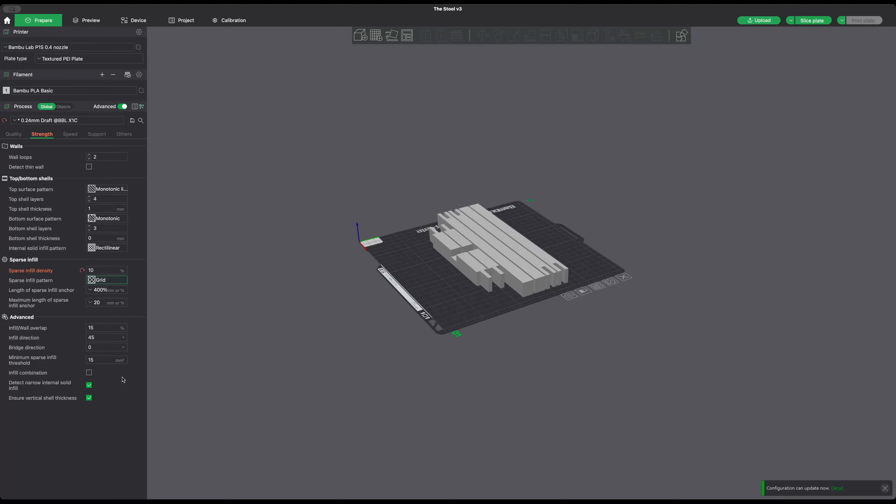
left_click(125, 399)
Review the speed, support and other process settings, leaving them as they are, and slice the plate
left_click(67, 137)
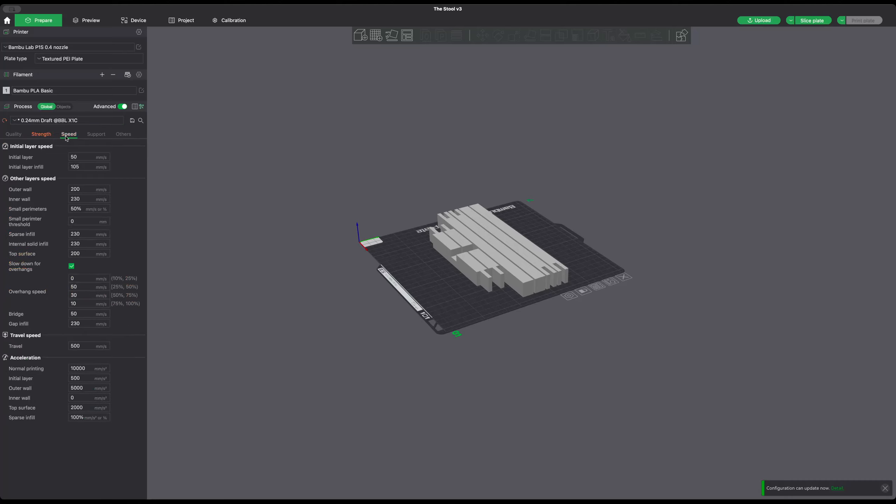
left_click(98, 137)
left_click(121, 137)
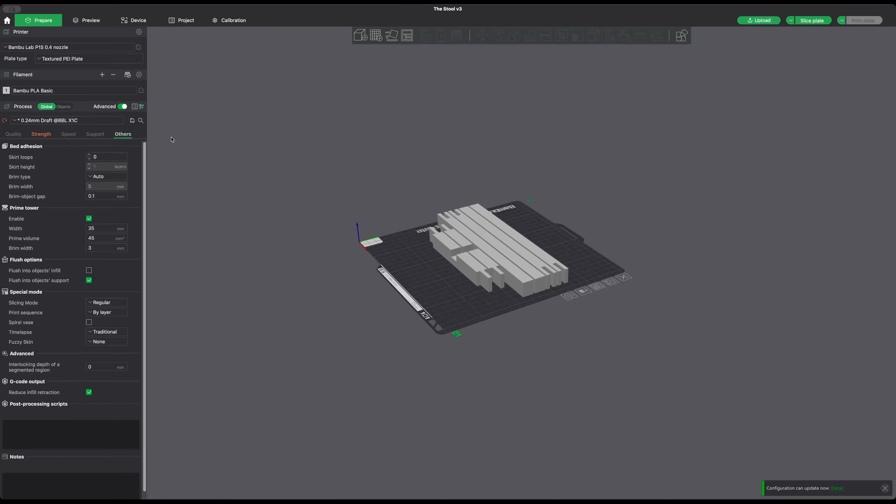
left_click(812, 20)
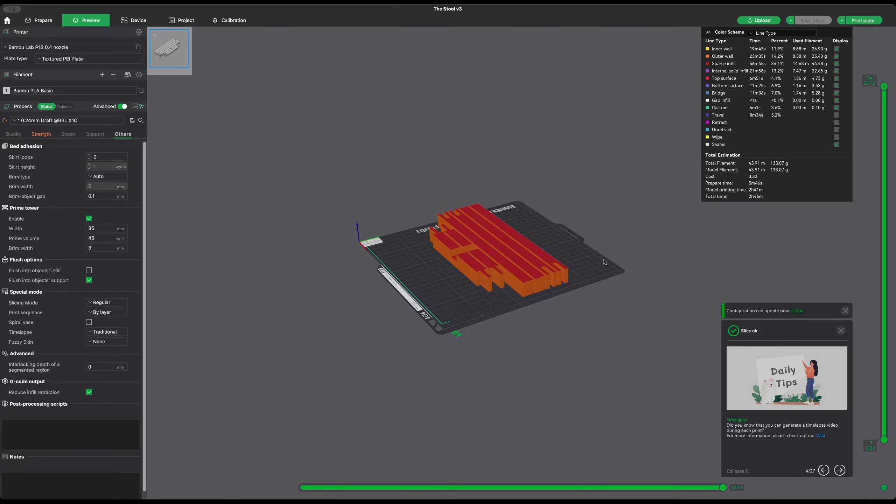
Inspect the sliced parts and the total print time, and lower the previewed layer to examine the gyroid infill
left_click_drag(604, 263, 584, 350)
scroll(594, 287, "up", 5)
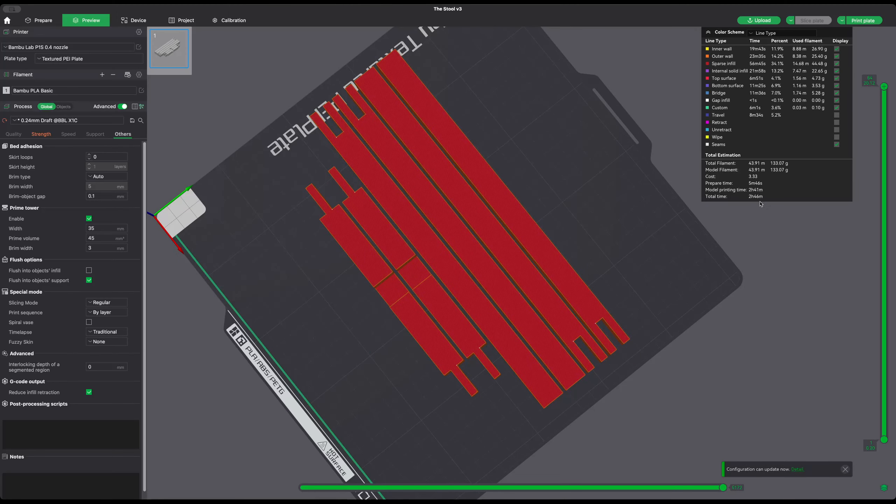
left_click_drag(664, 269, 686, 255)
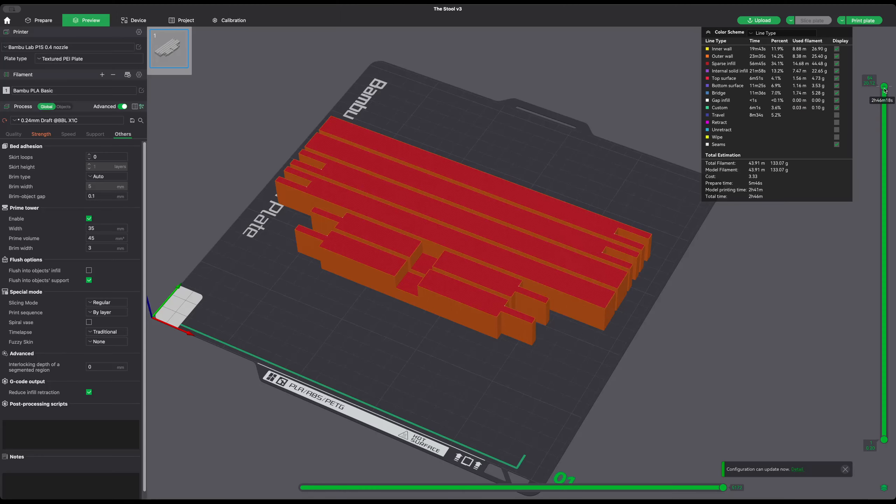
left_click_drag(884, 87, 884, 158)
left_click_drag(643, 192, 640, 206)
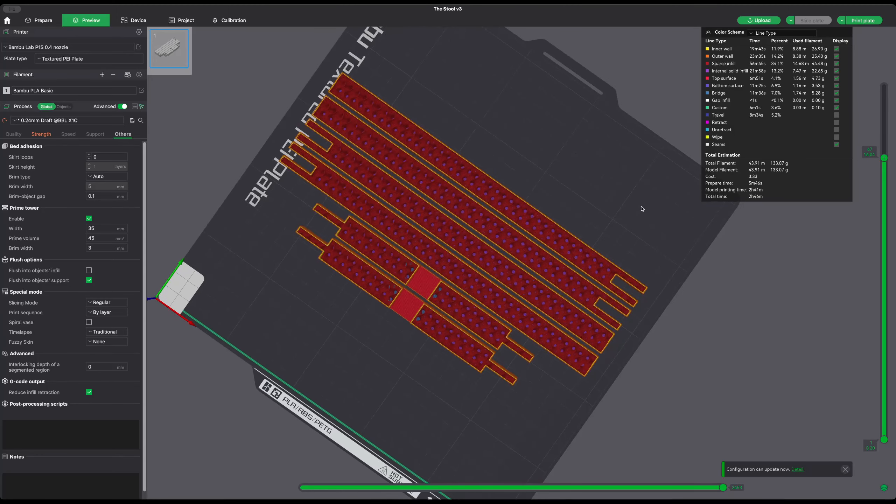
Try the Grid sparse infill pattern in a new slice for comparison and switch back to Gyroid
left_click(42, 135)
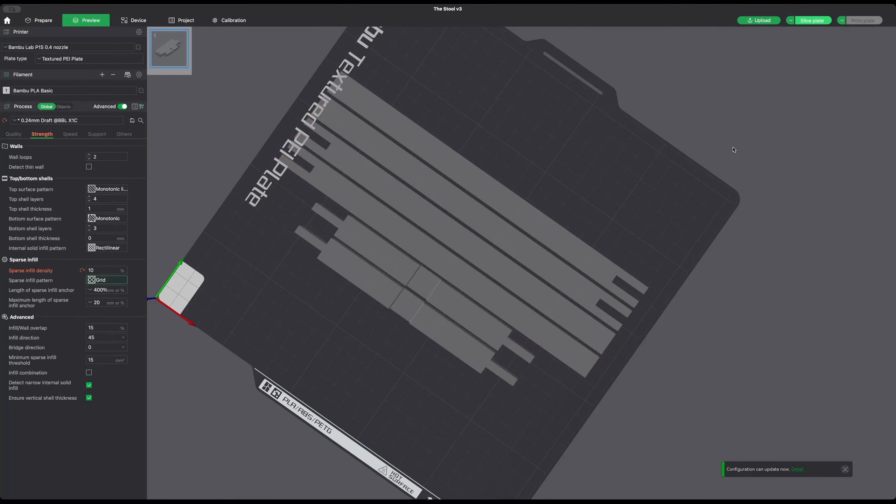
left_click(813, 20)
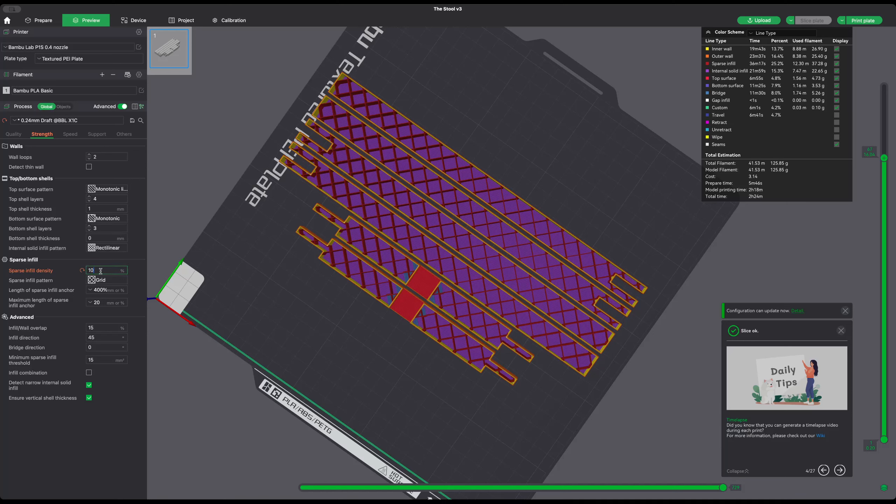
left_click(116, 376)
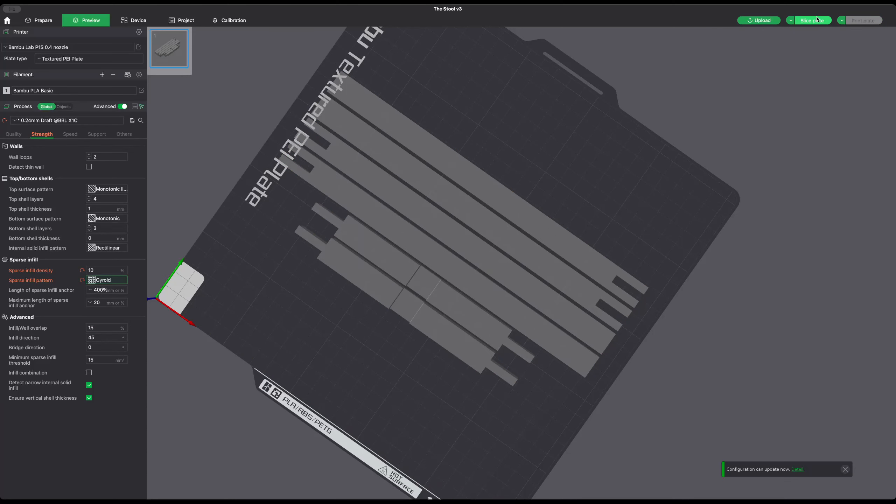
Try a sparse infill density of 5%, slice the plate, and preview the parts up to the top layer
double_click(98, 270)
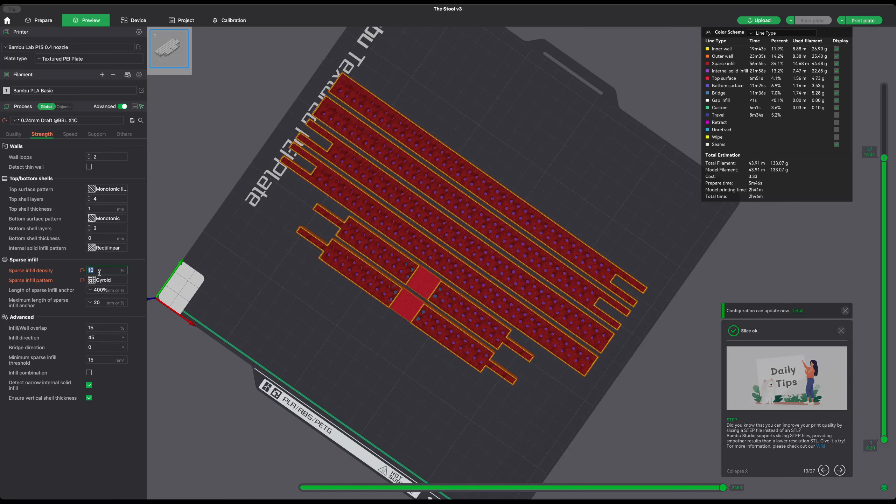
type("5")
key("Return")
left_click(823, 19)
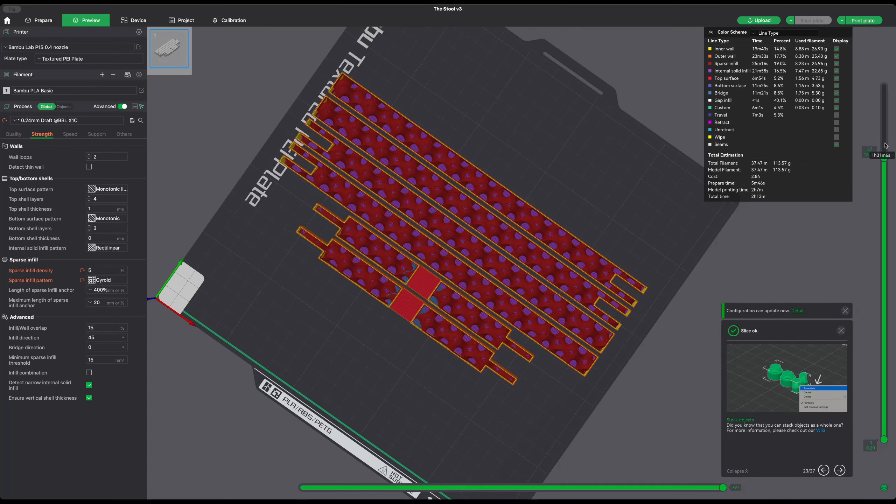
left_click_drag(884, 159, 895, 77)
left_click_drag(766, 214, 760, 193)
Set the sparse infill density back to 10%, slice the plate again and inspect the resulting parts
left_click(102, 269)
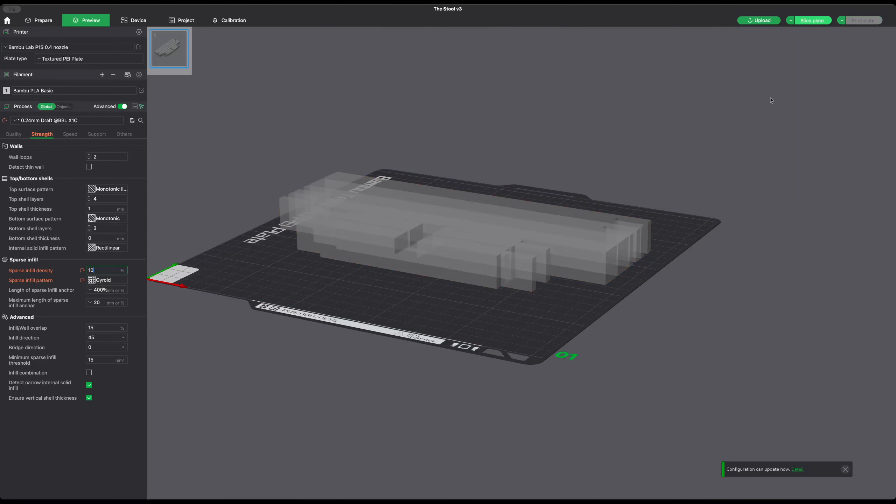
left_click(811, 20)
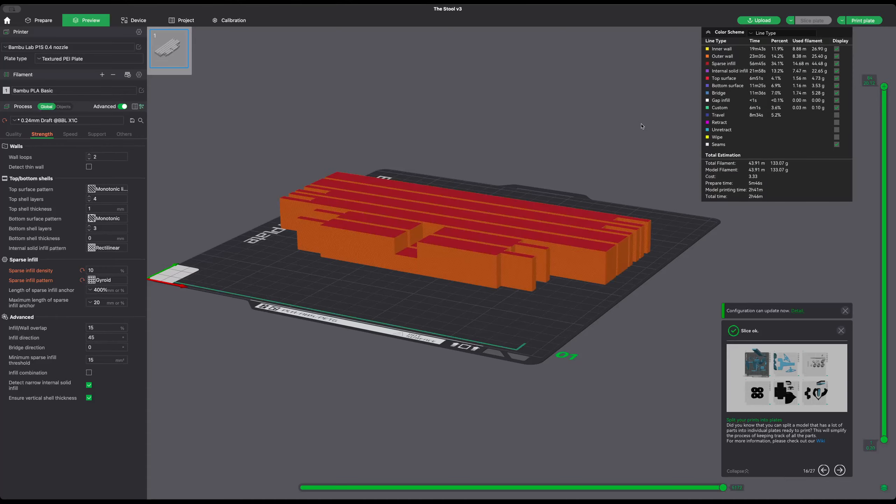
left_click_drag(643, 134, 637, 134)
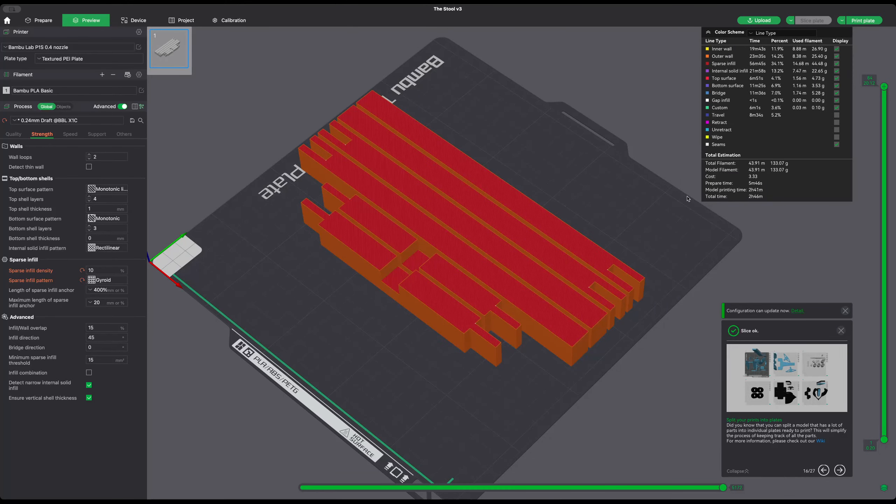
left_click_drag(688, 199, 643, 250)
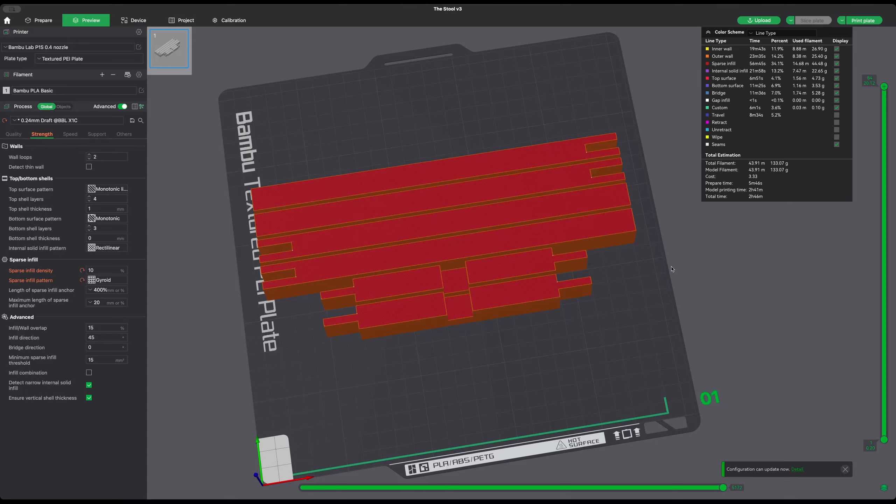
left_click_drag(279, 91, 289, 140)
scroll(480, 309, "down", 3)
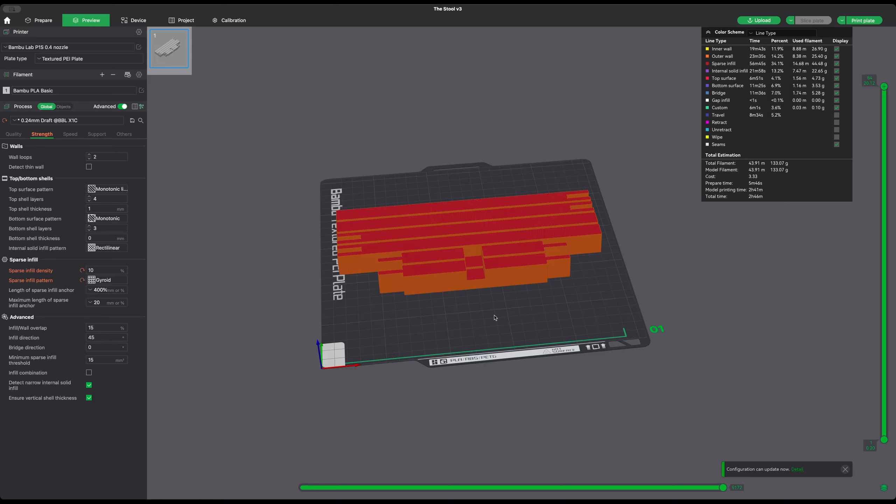
Return to plate preparation, select all six flat-laid bodies and scale them uniformly by a further 50%
left_click(31, 20)
left_click_drag(615, 343, 617, 351)
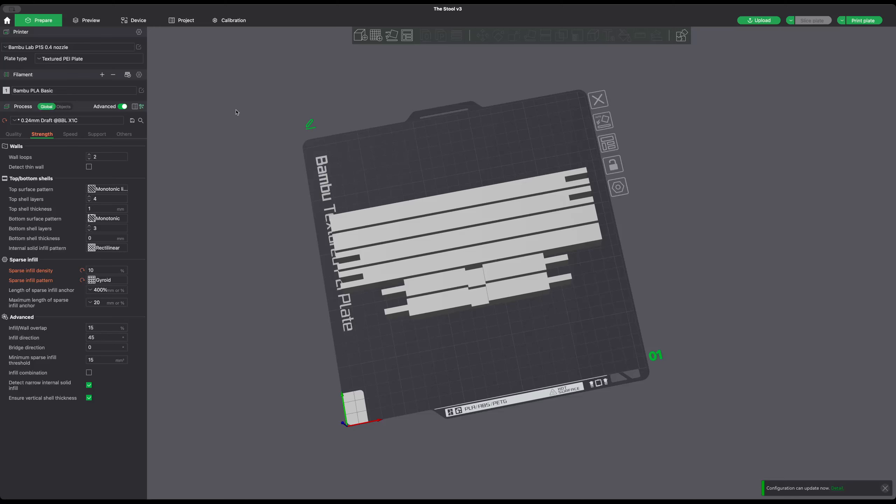
left_click_drag(236, 110, 633, 345)
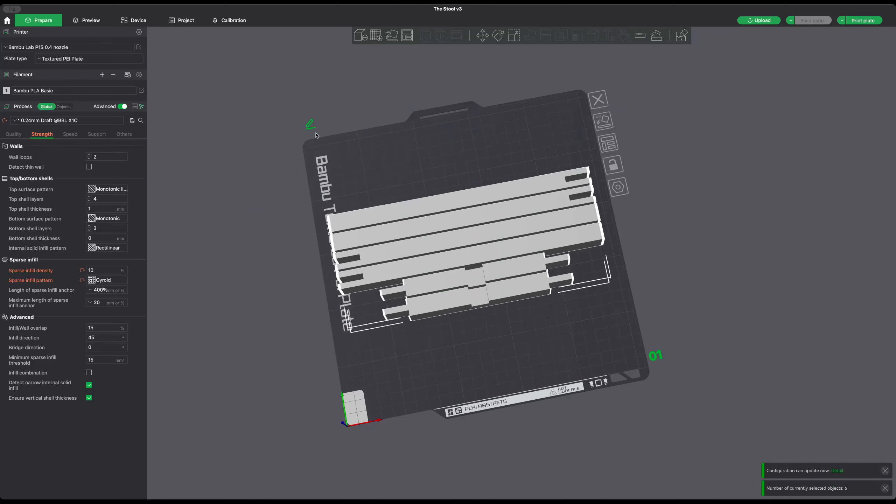
left_click(511, 37)
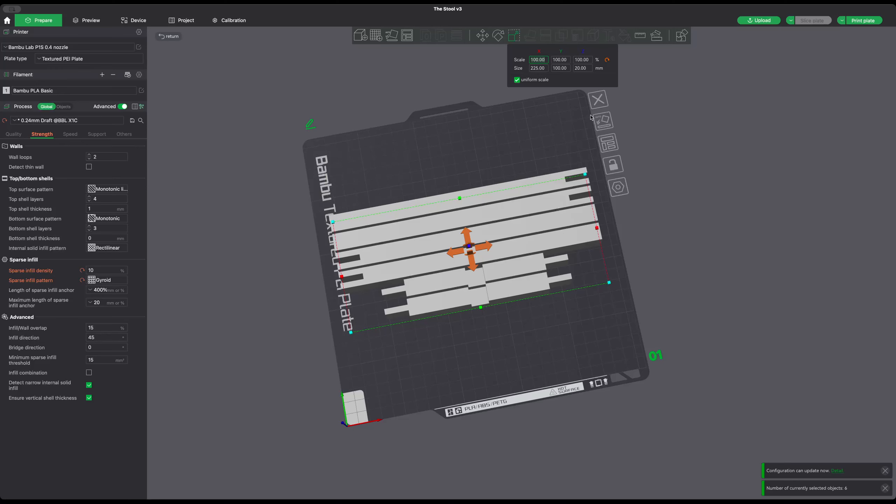
type("50")
key("Return")
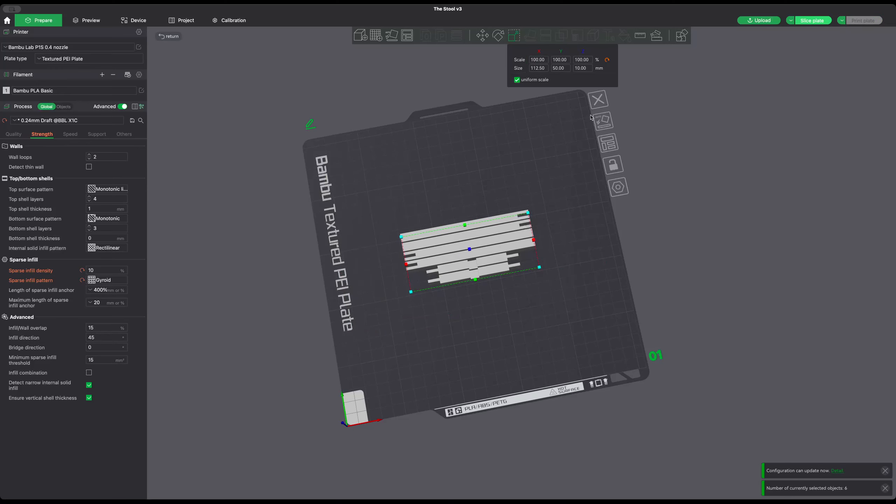
left_click(531, 169)
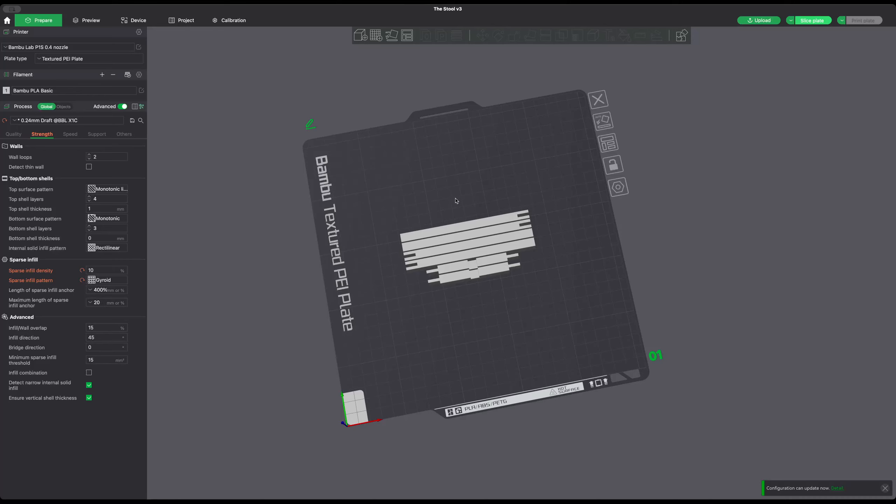
Auto-arrange the reduced parts on the plate, slice them and inspect the preview
key("a")
scroll(403, 278, "up", 5)
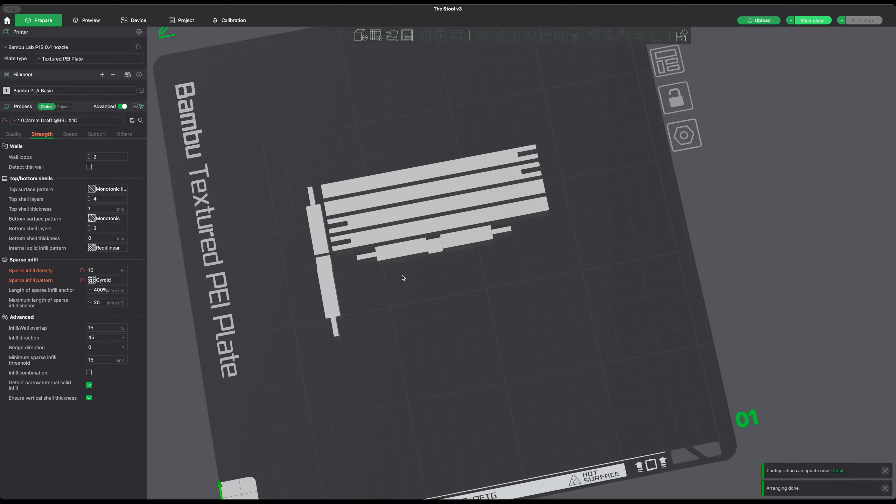
left_click(76, 22)
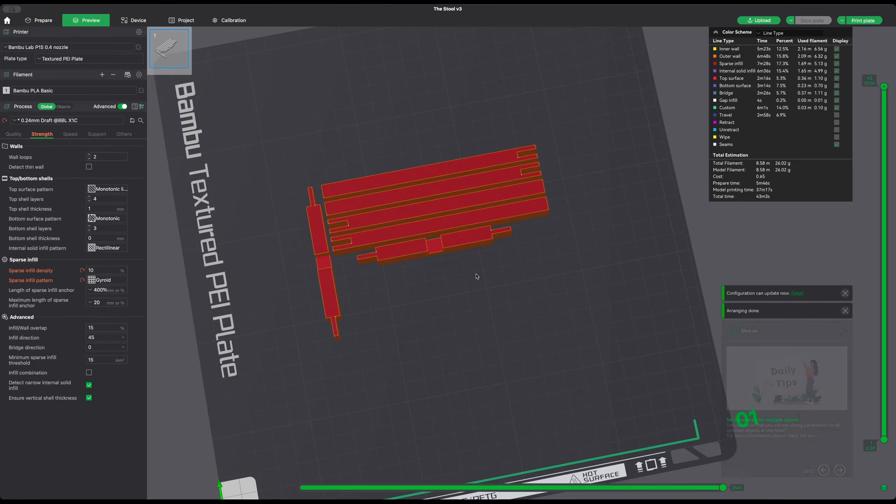
left_click_drag(566, 296, 624, 332)
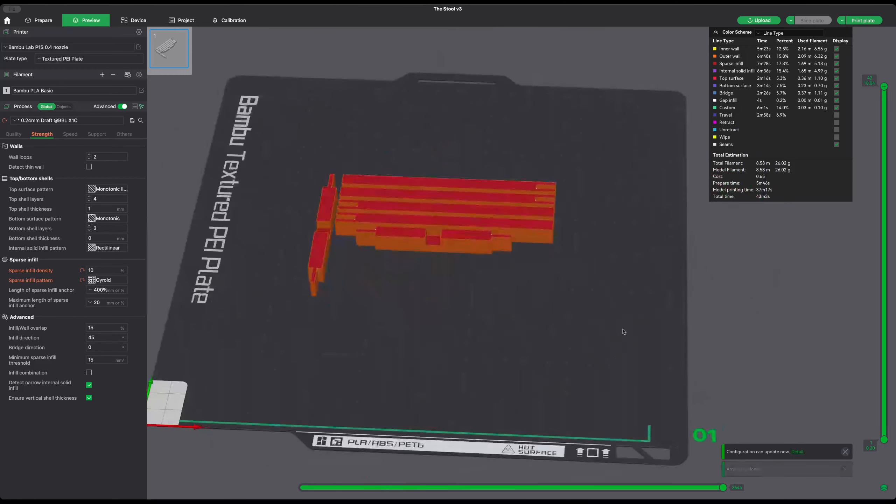